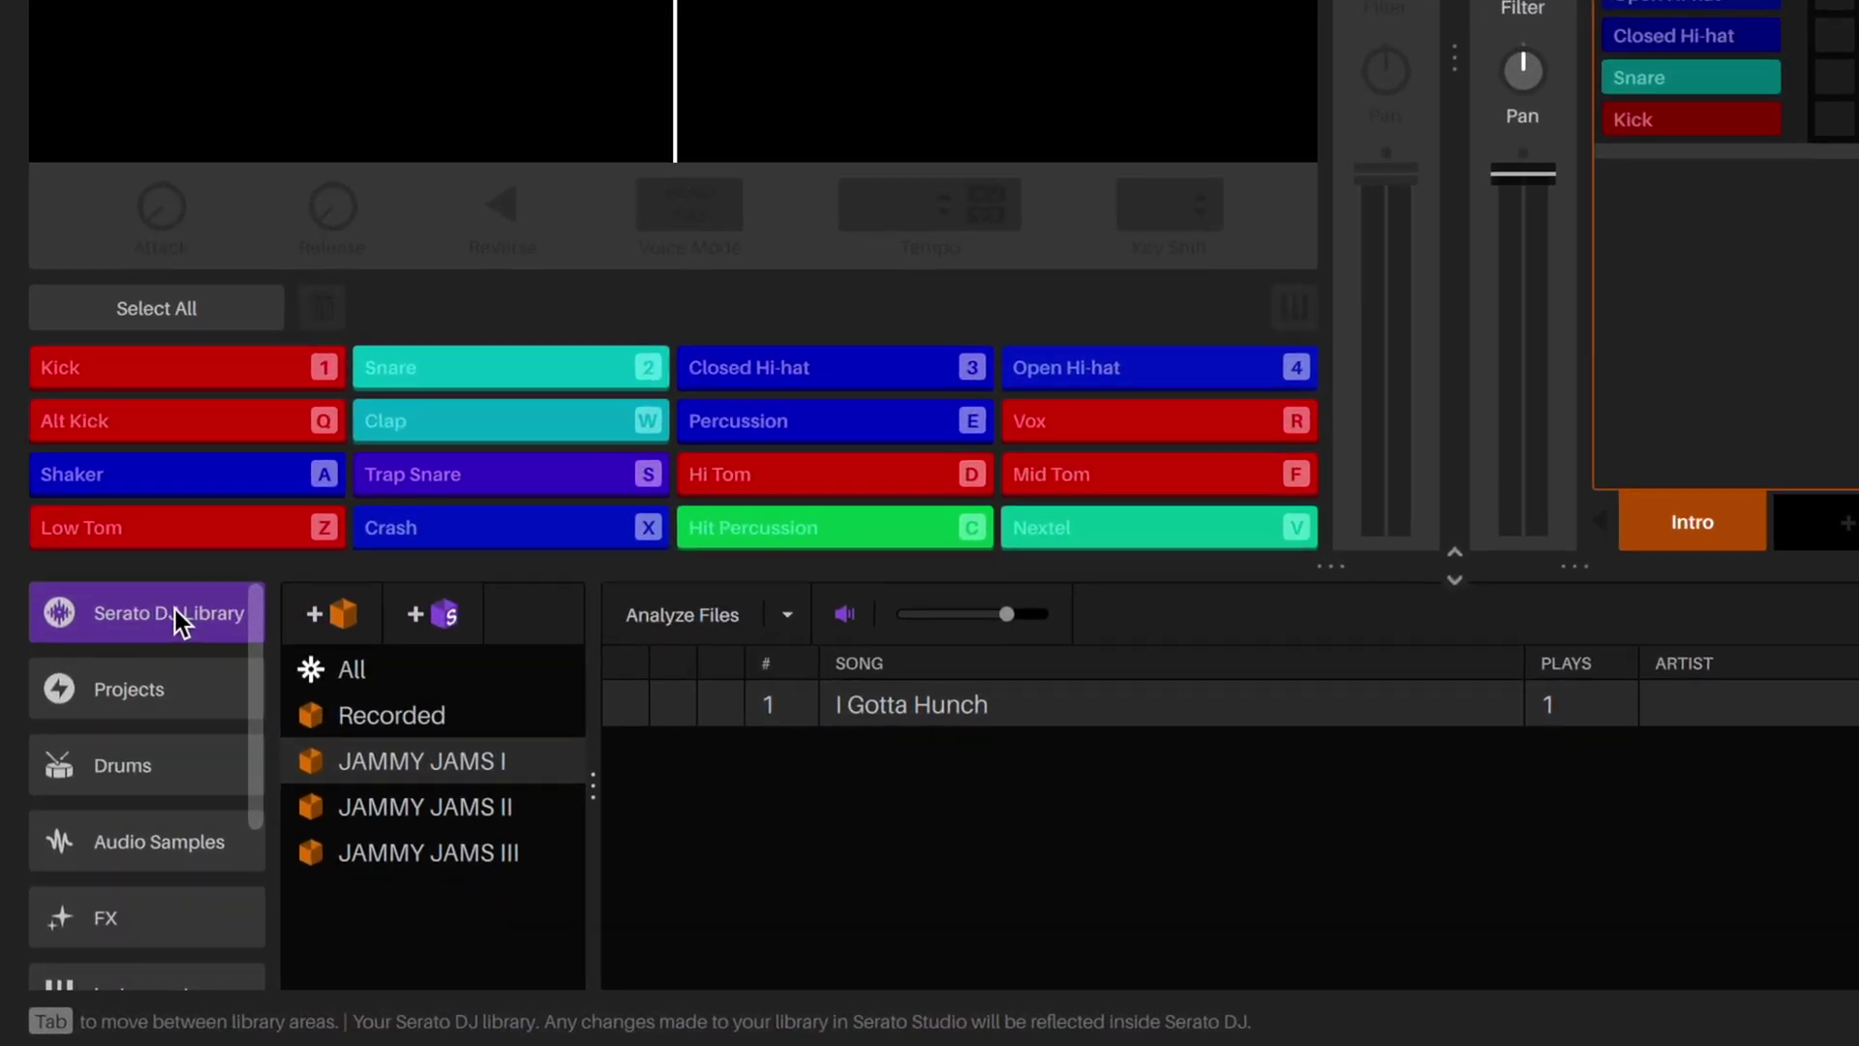
Step: Open the JAMMY JAMS I crate in the Serato DJ Library
left_click(352, 754)
Step: Load I Gotta Hunch into the sample deck, preview it, and raise the tempo to 114 BPM
left_click(918, 707)
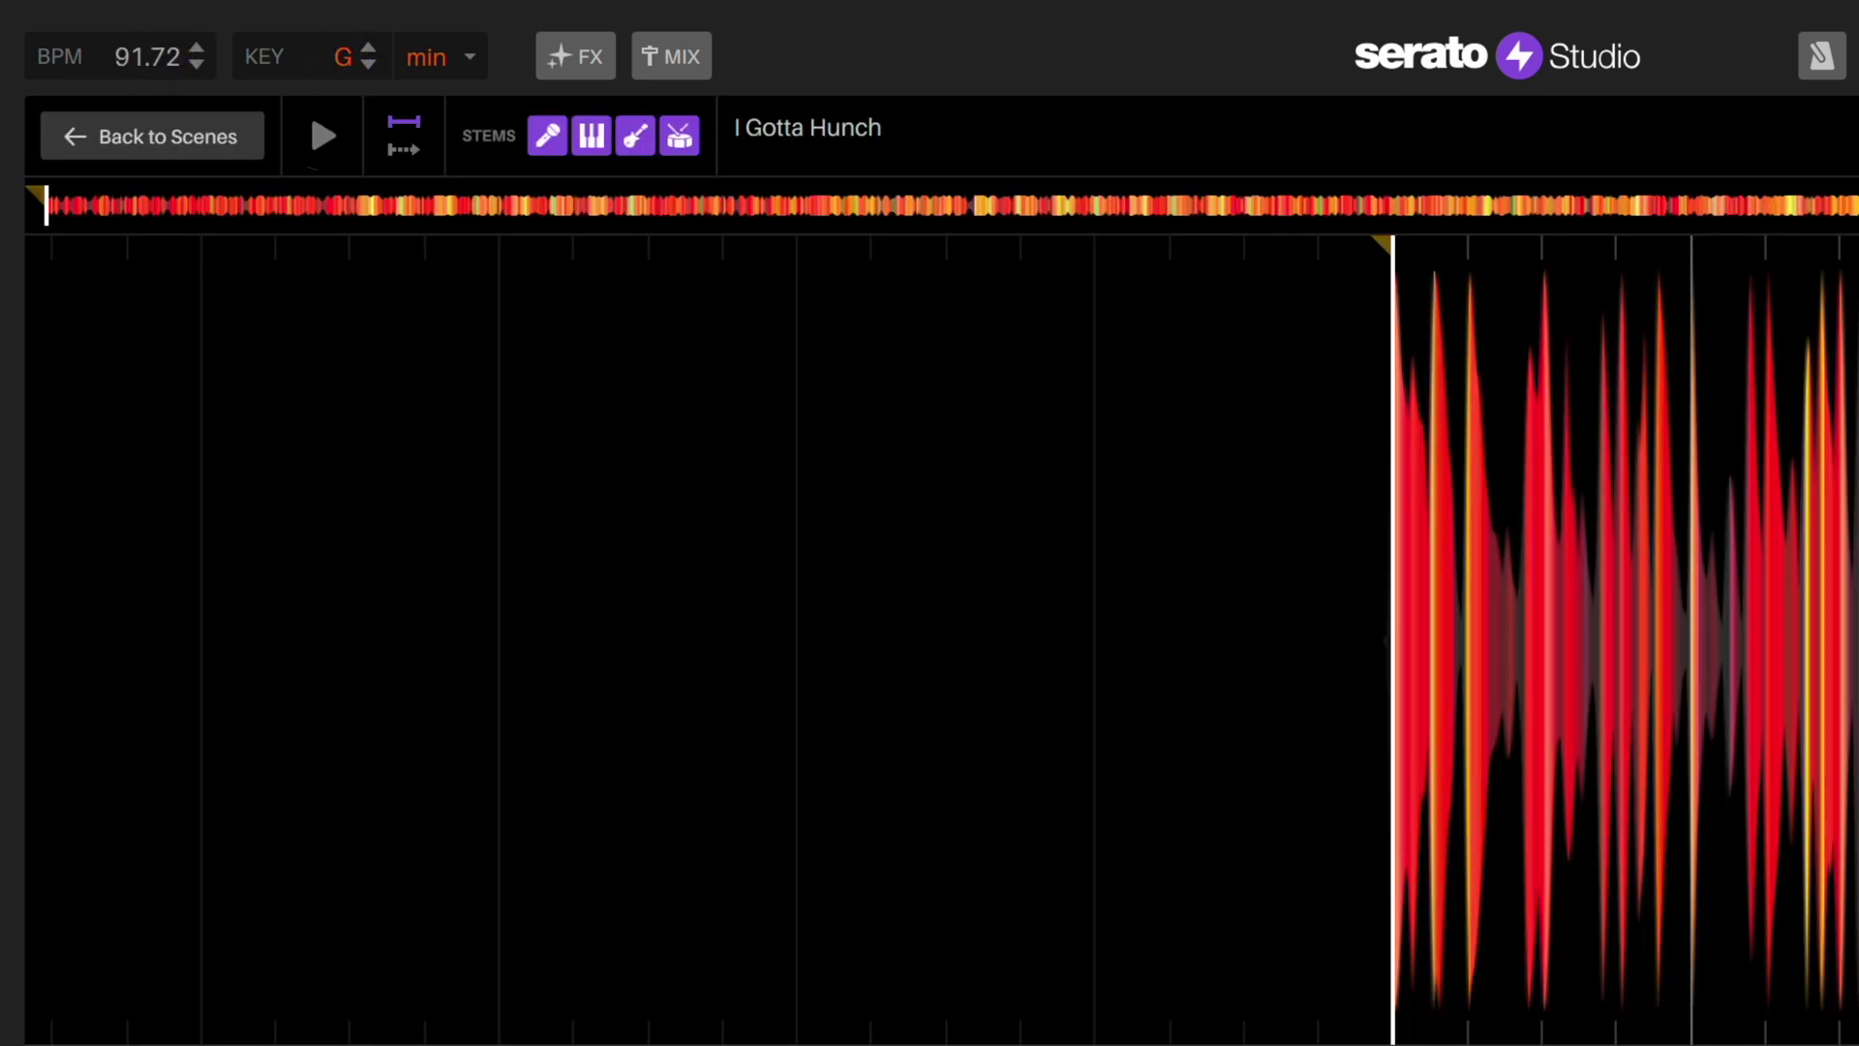
left_click(316, 143)
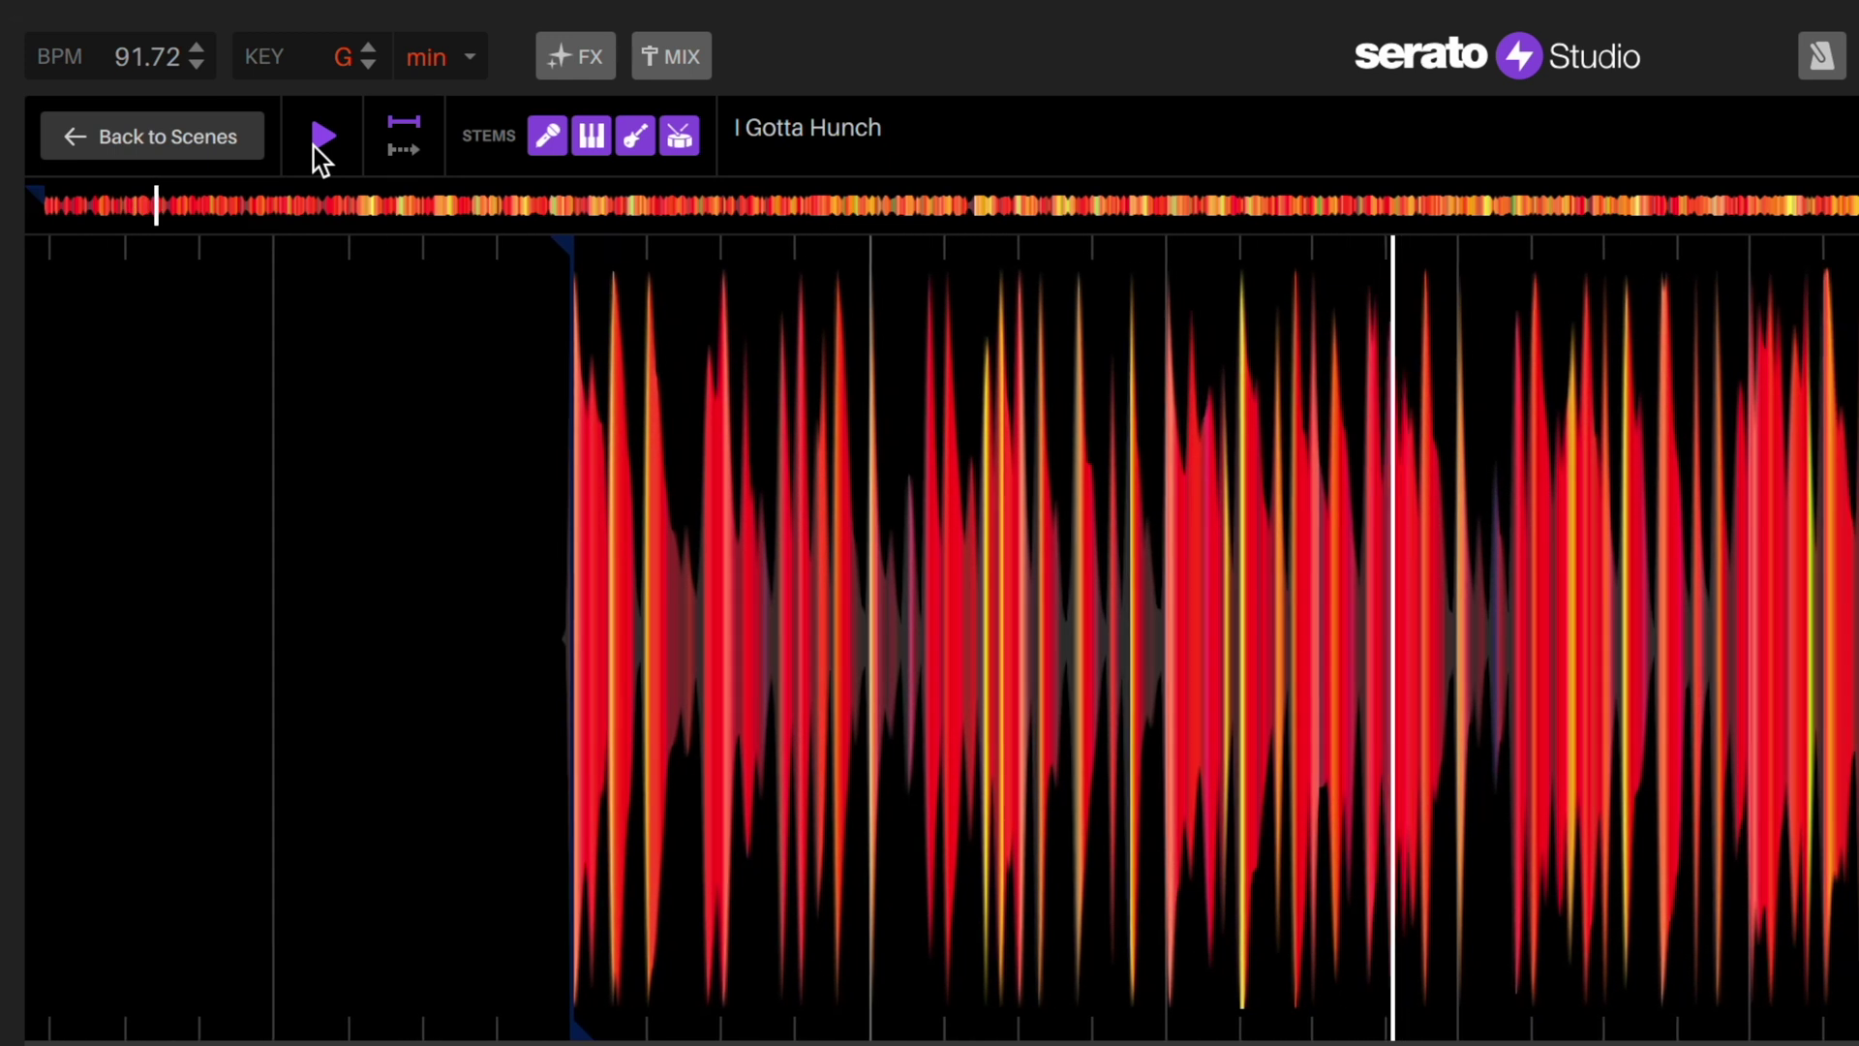
left_click(314, 147)
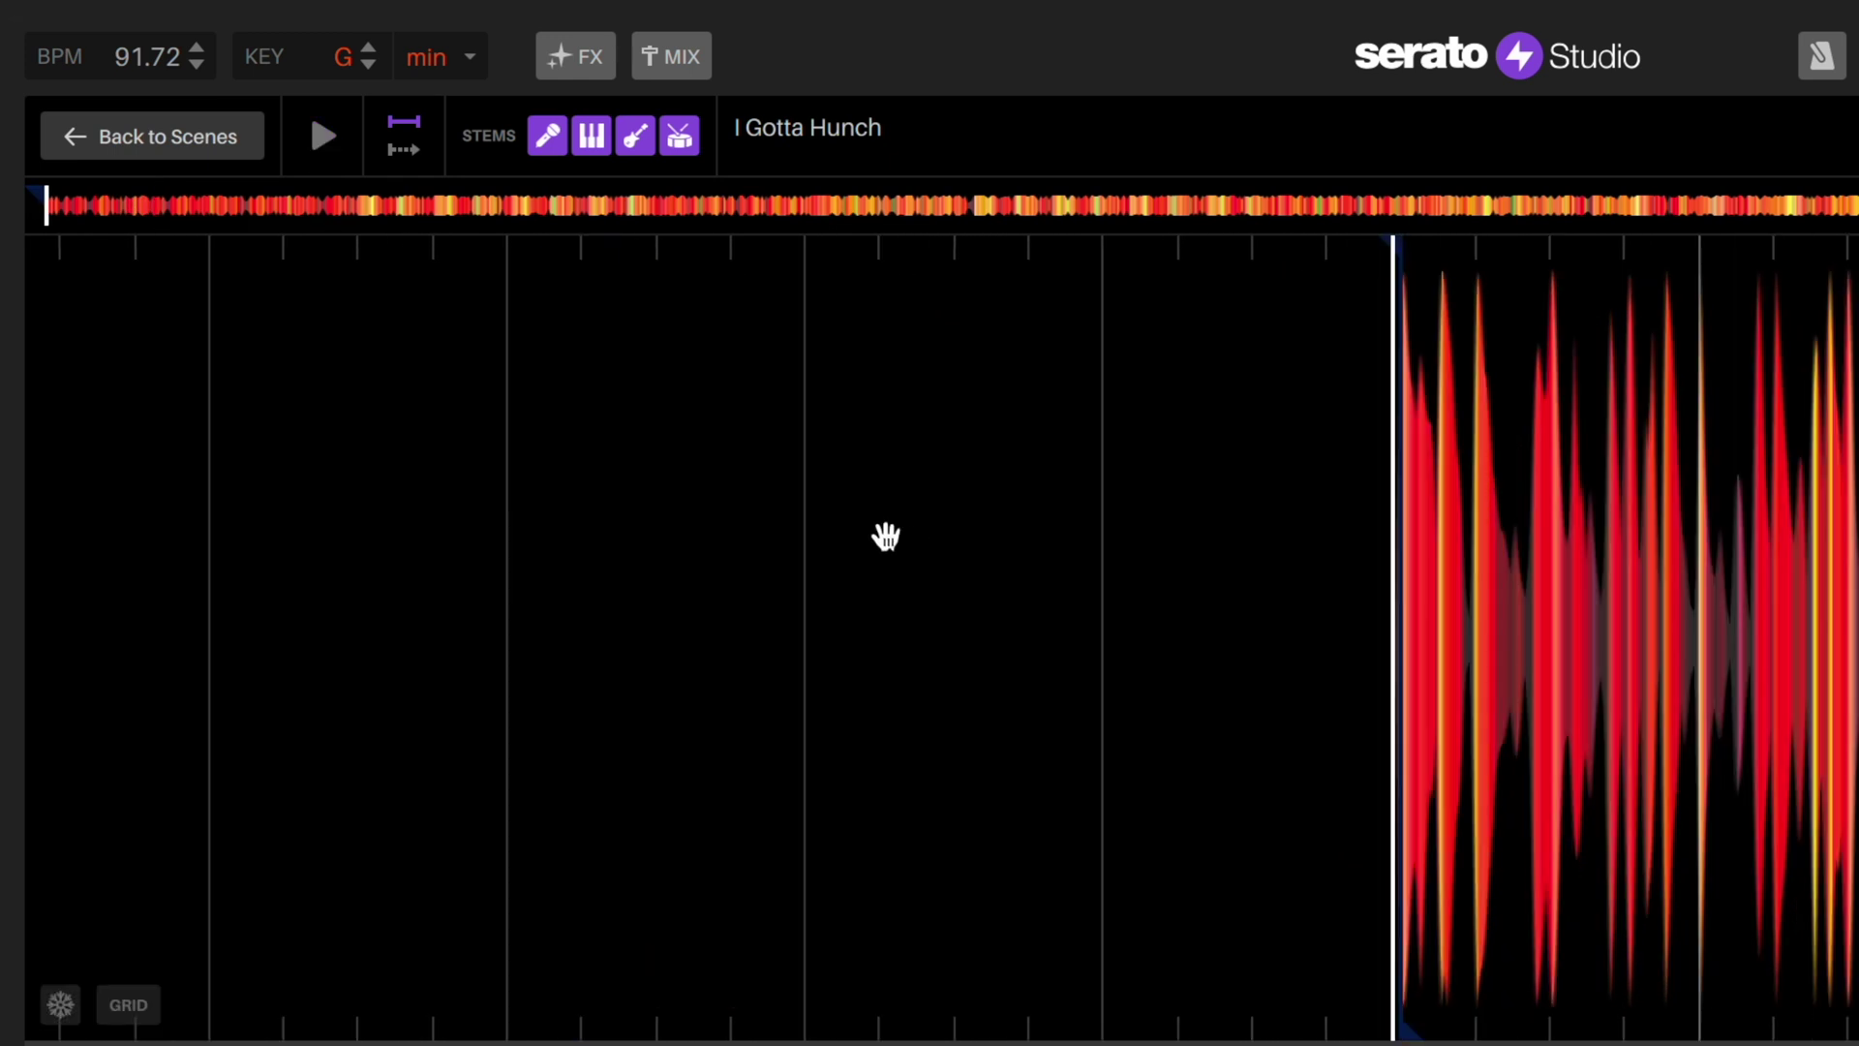
left_click_drag(155, 57, 155, 30)
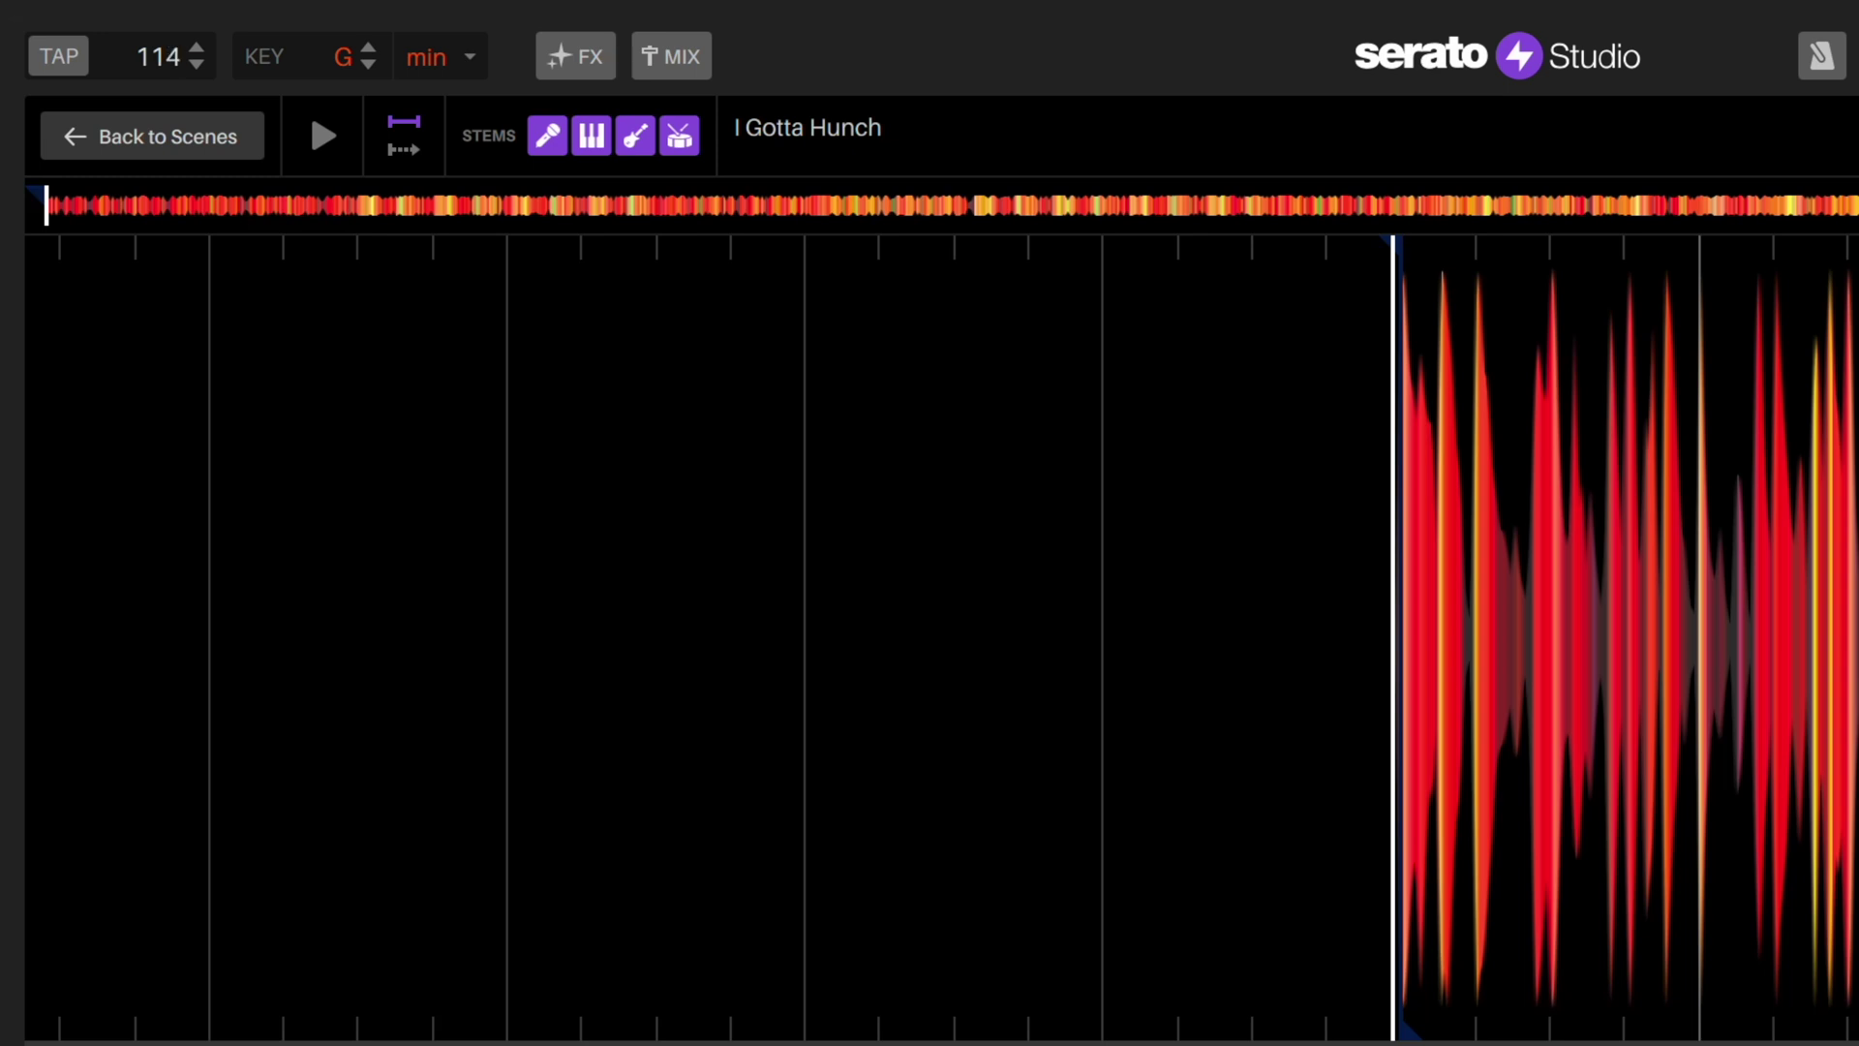
left_click(324, 136)
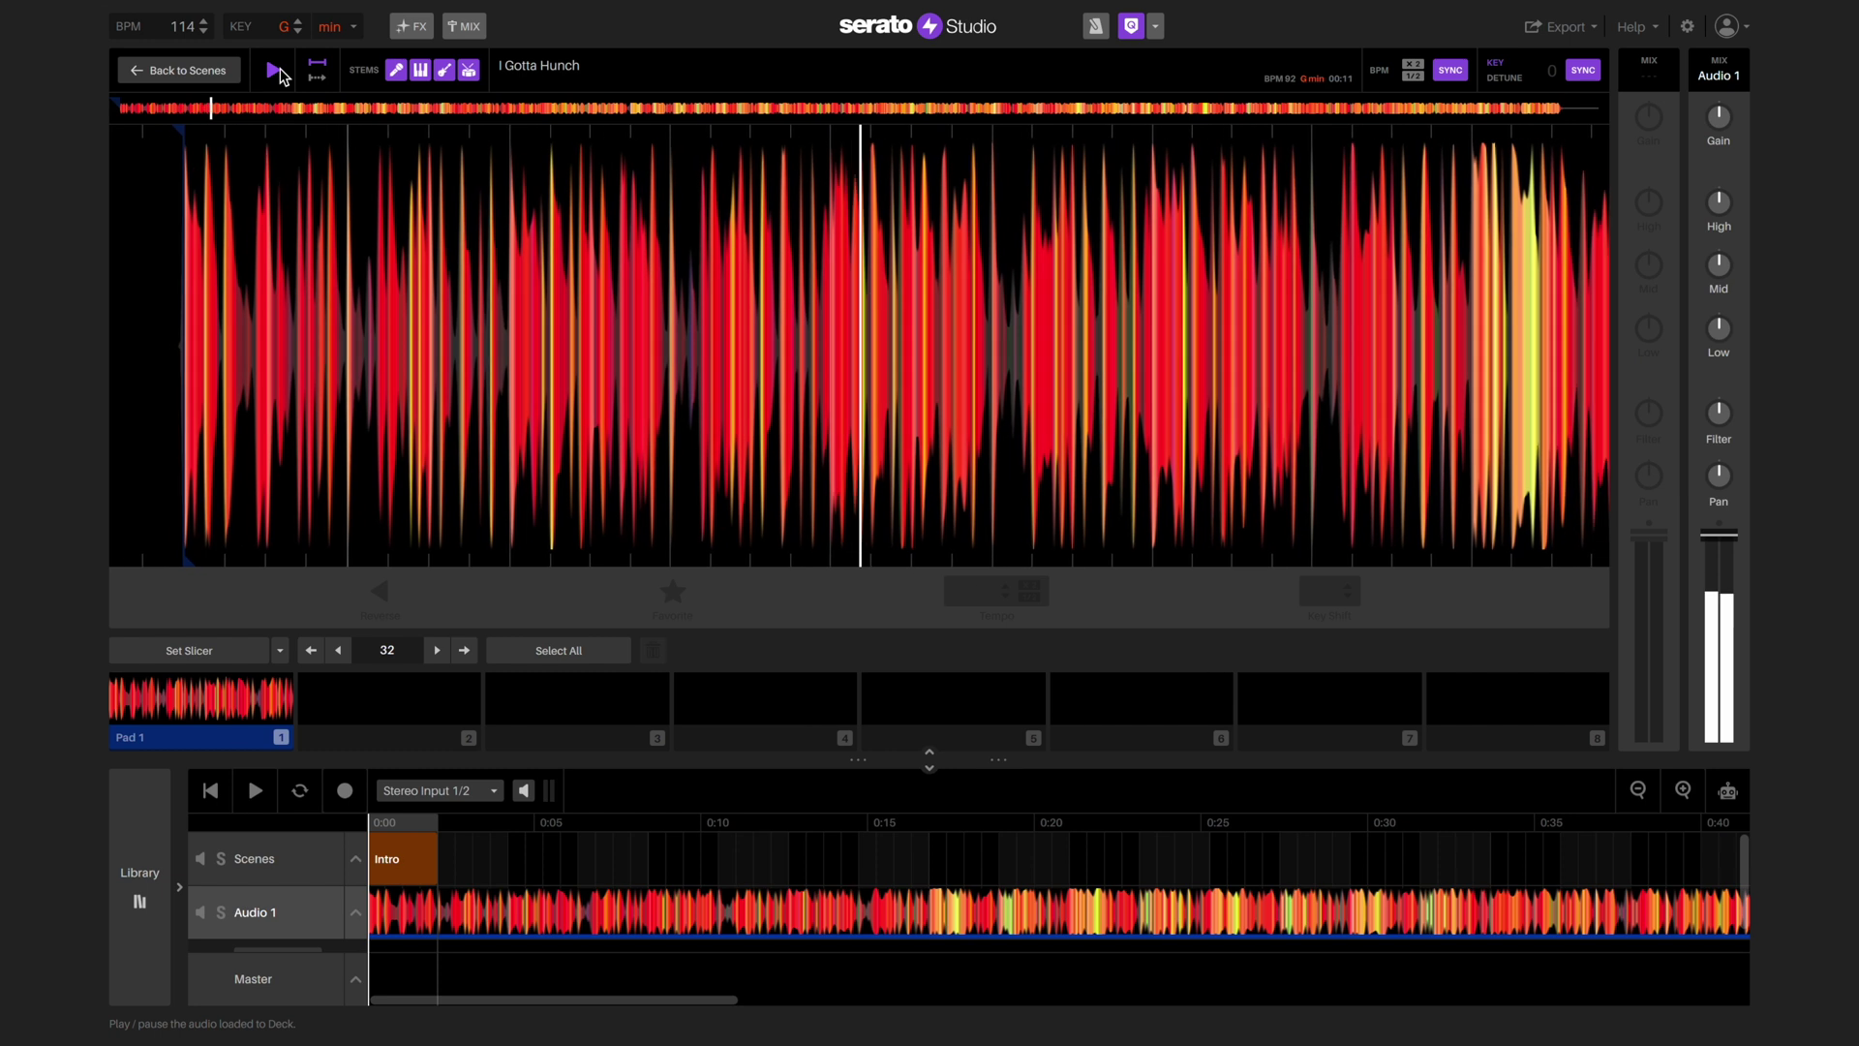
left_click(275, 71)
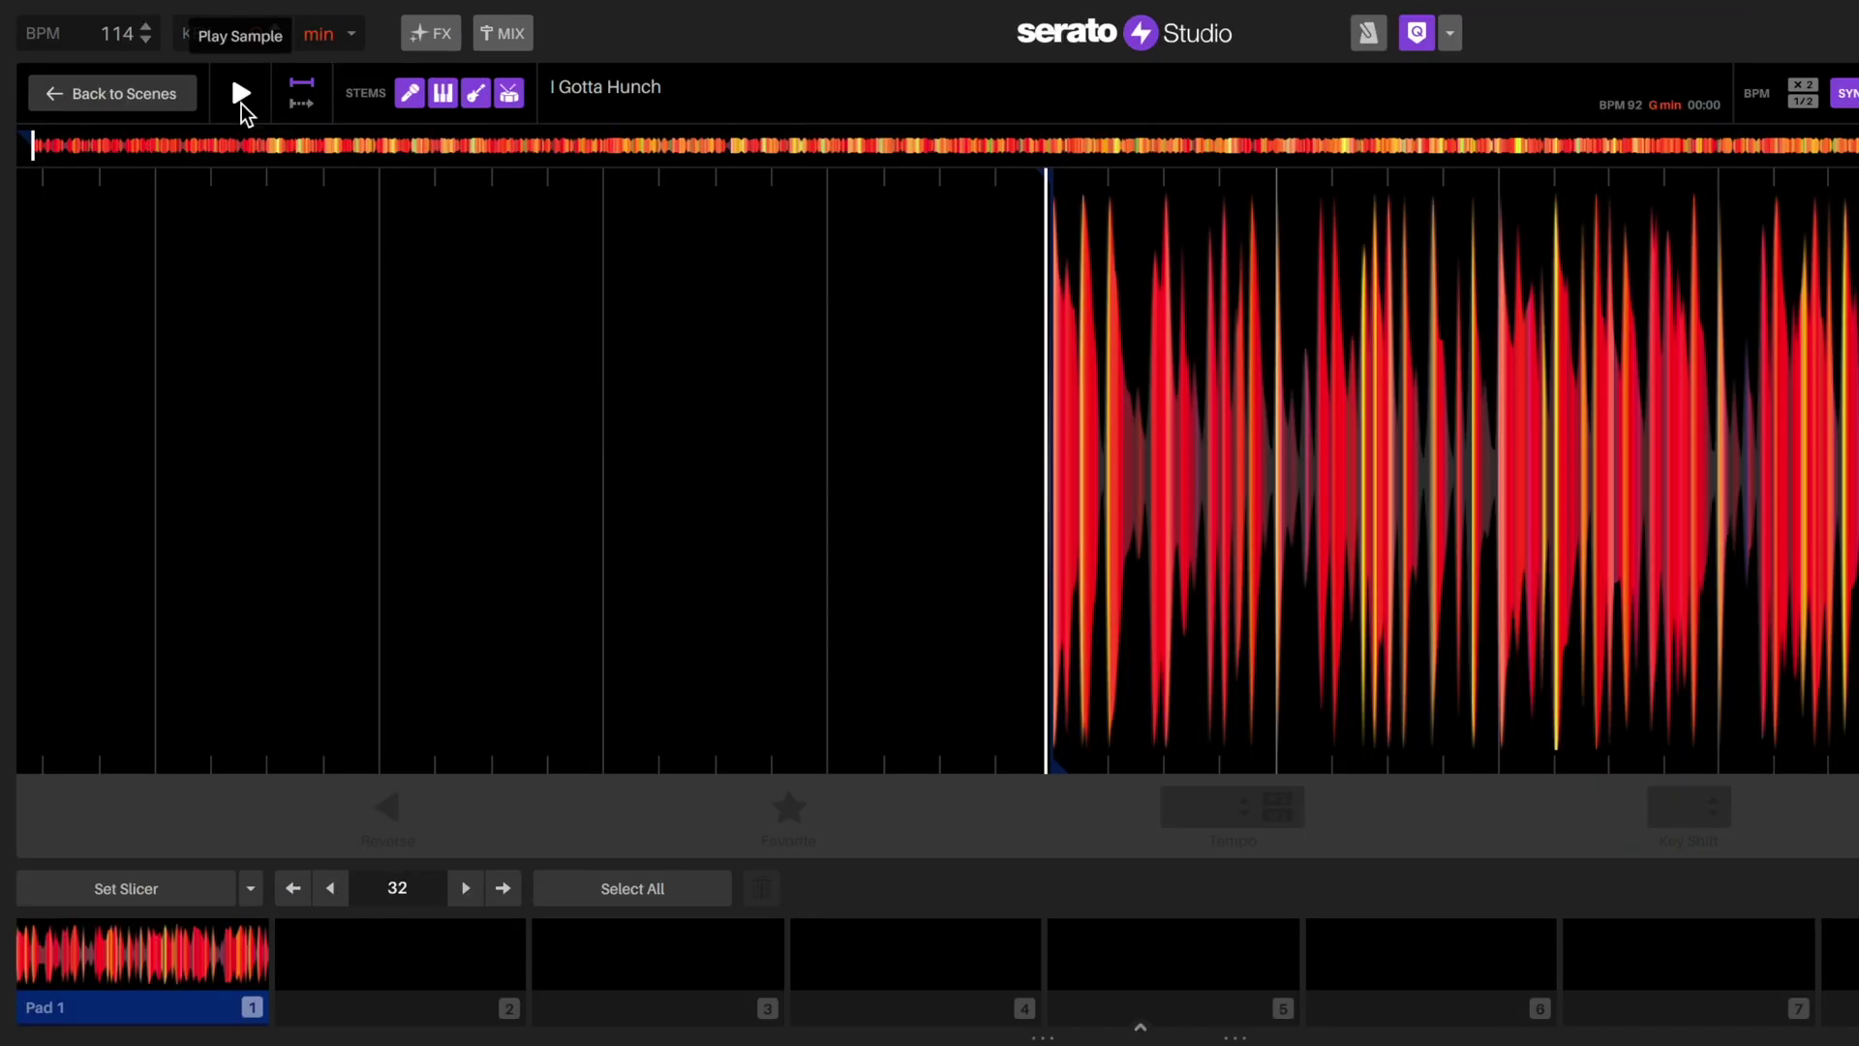
left_click(272, 71)
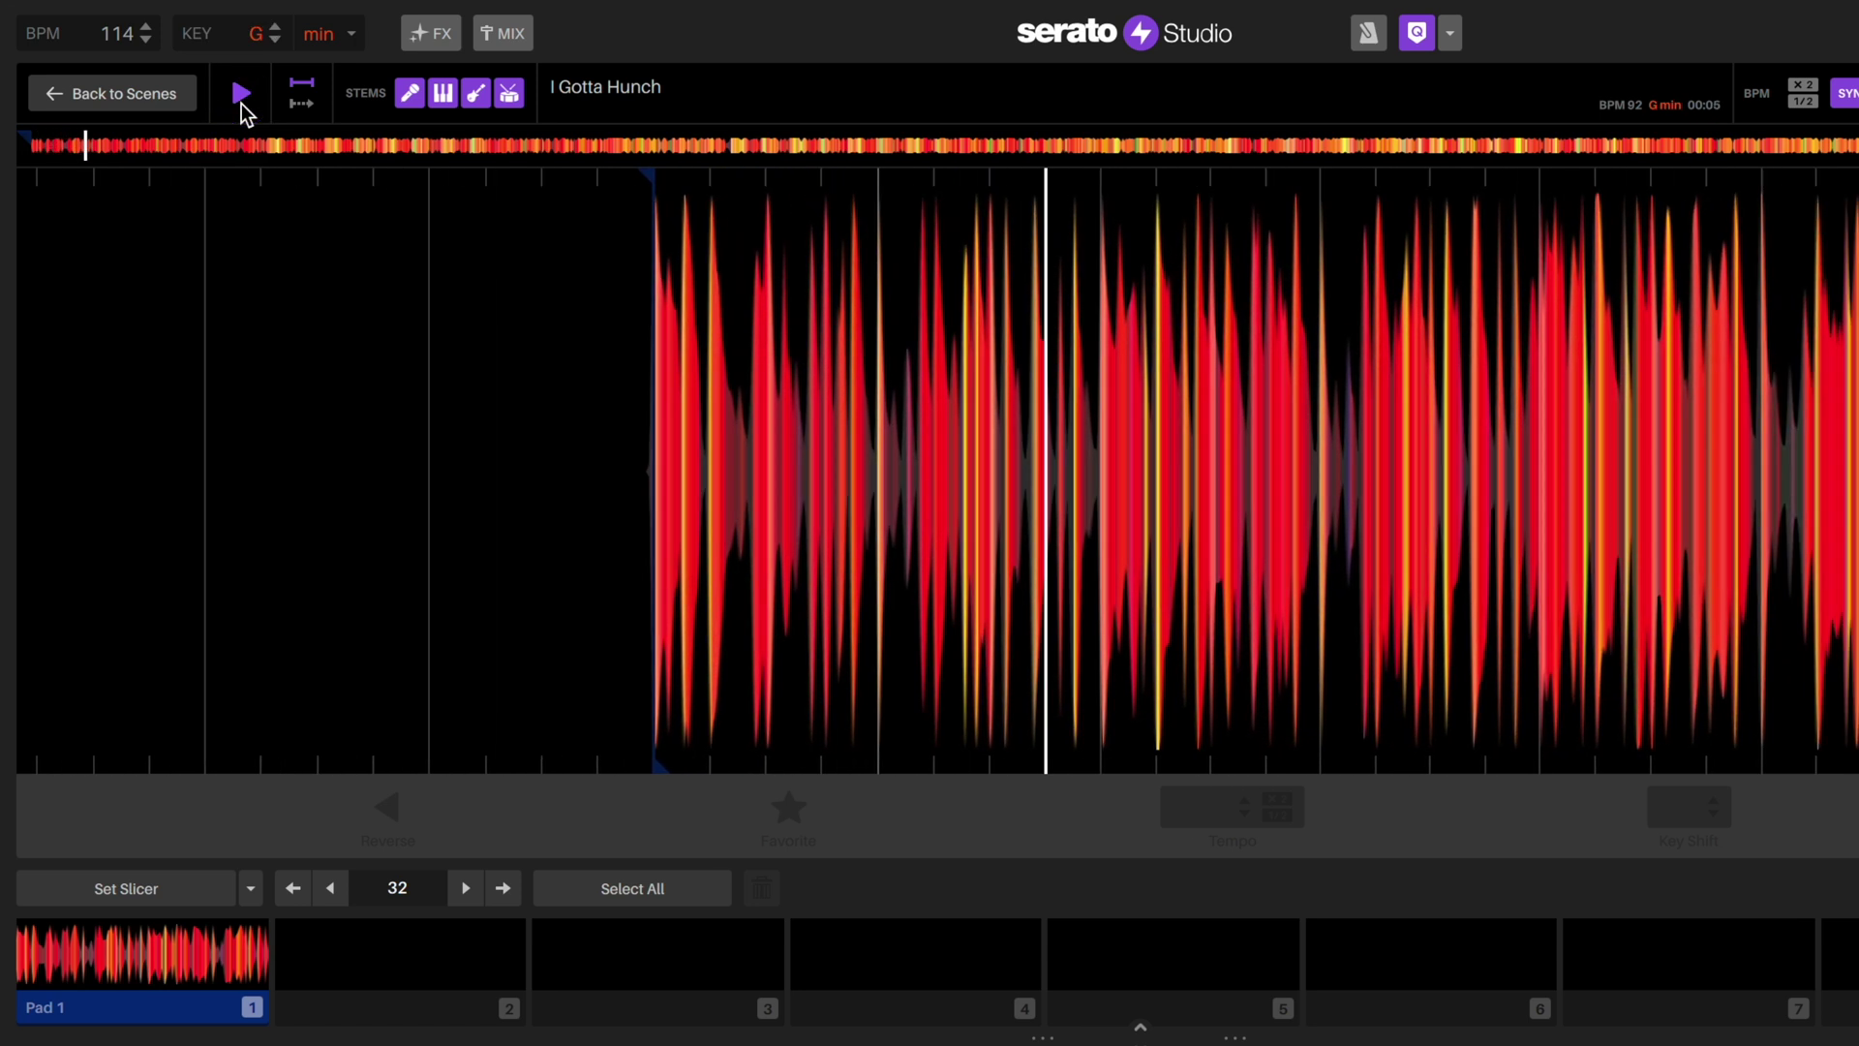
left_click(242, 96)
Step: Align the song's start to the first beat and slice it into 16-beat pads
left_click_drag(1354, 578, 1323, 579)
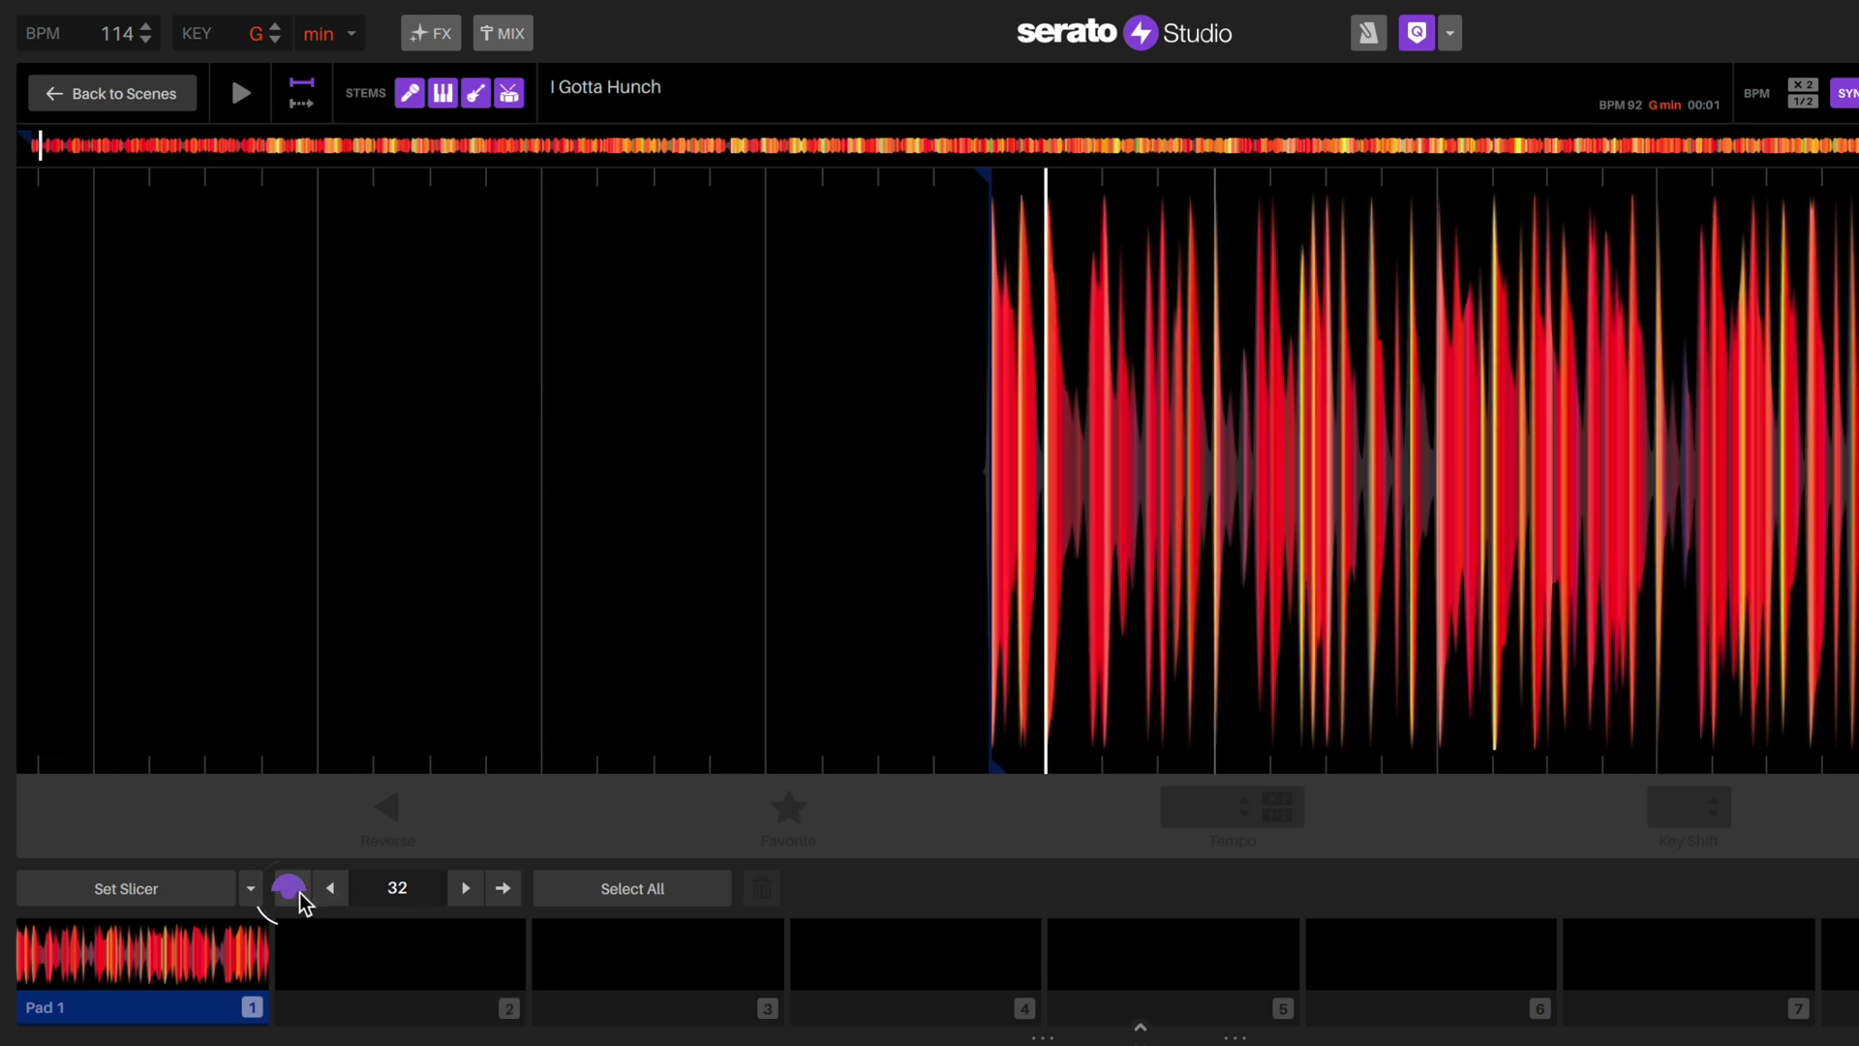
left_click(136, 888)
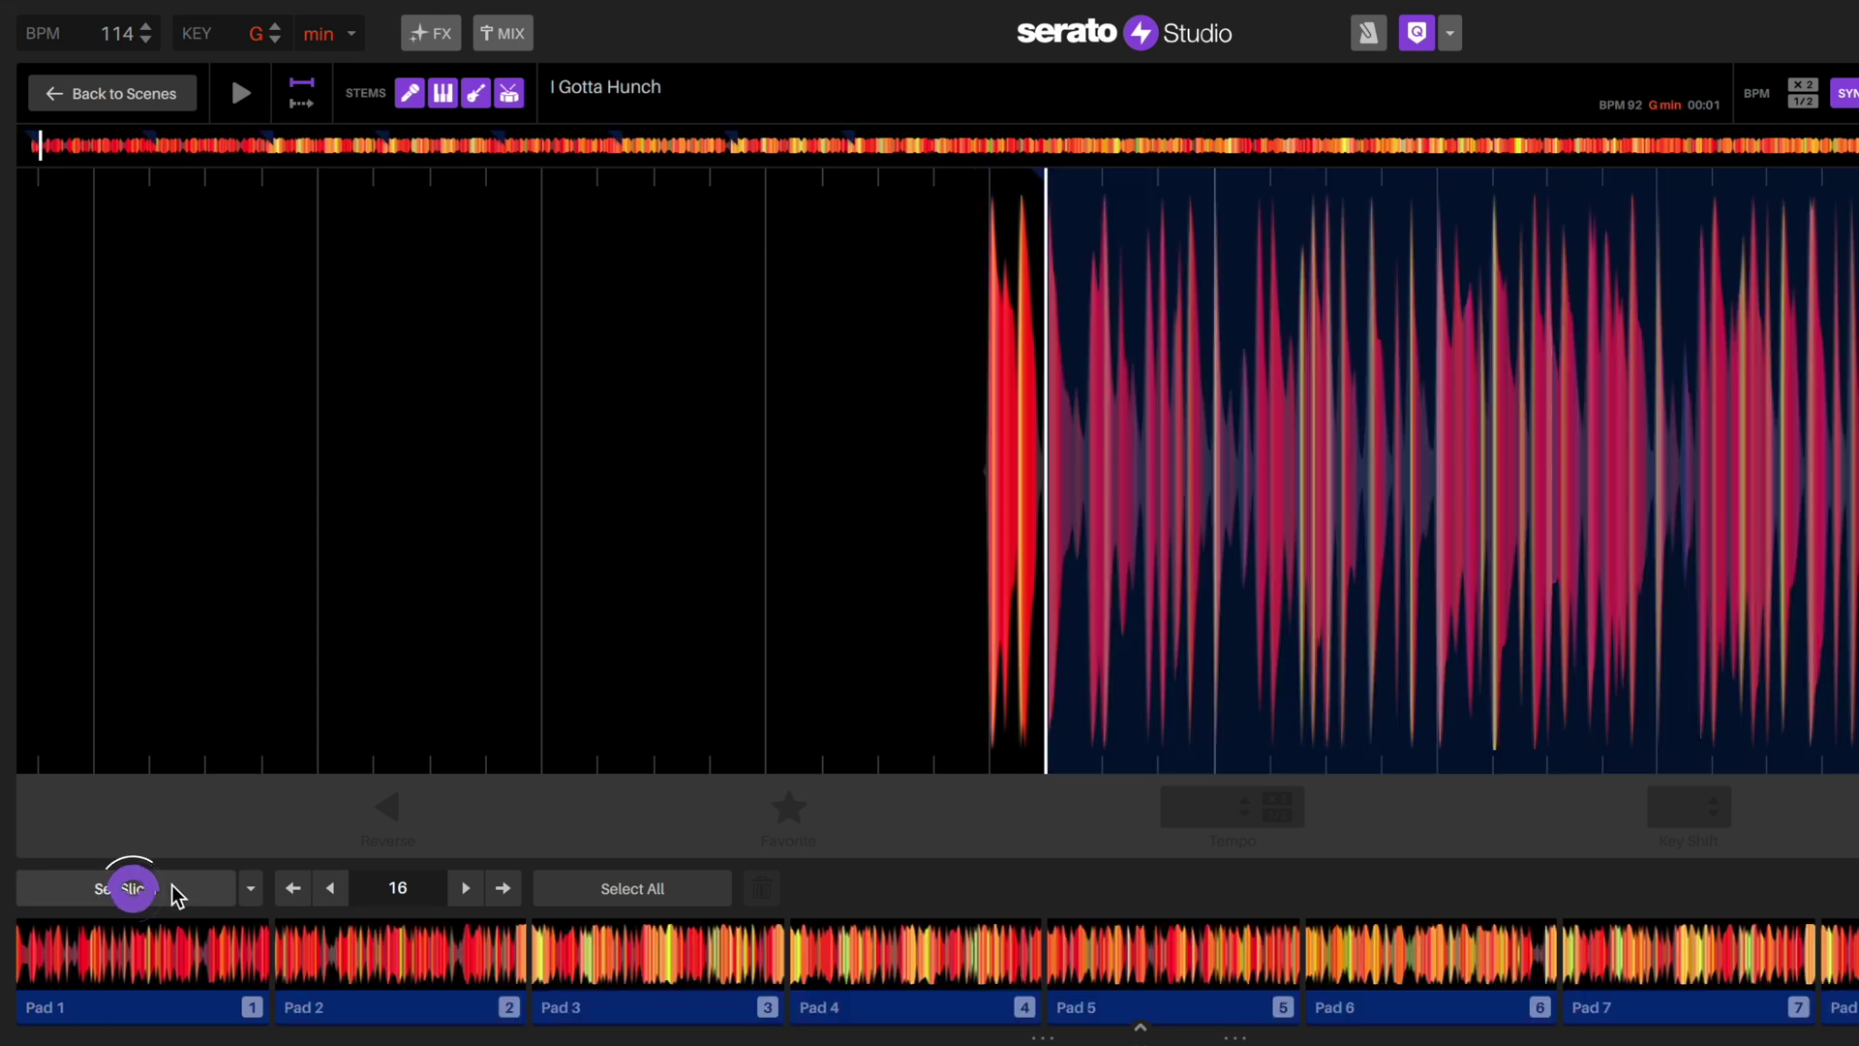
left_click(153, 1004)
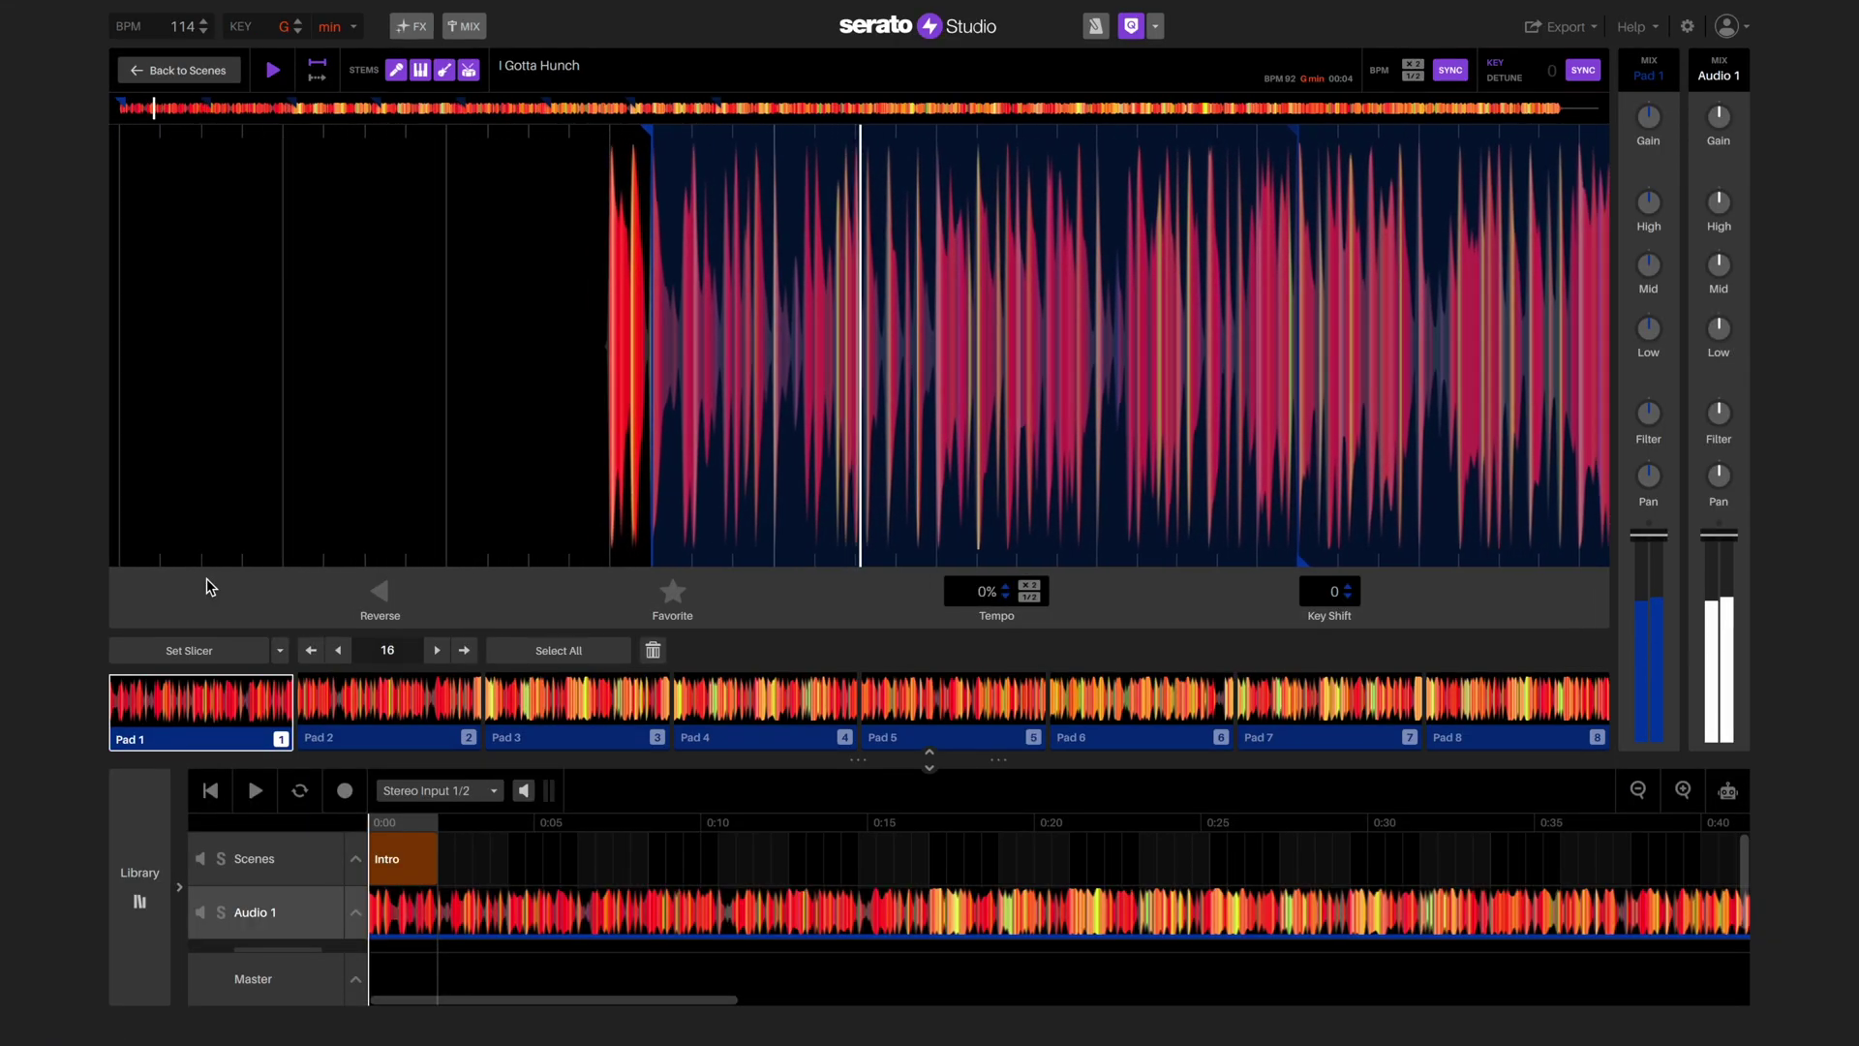
Step: Audition Pads 2, 3 and 5, then reset so only Pad 1 holds the song's start
key("2")
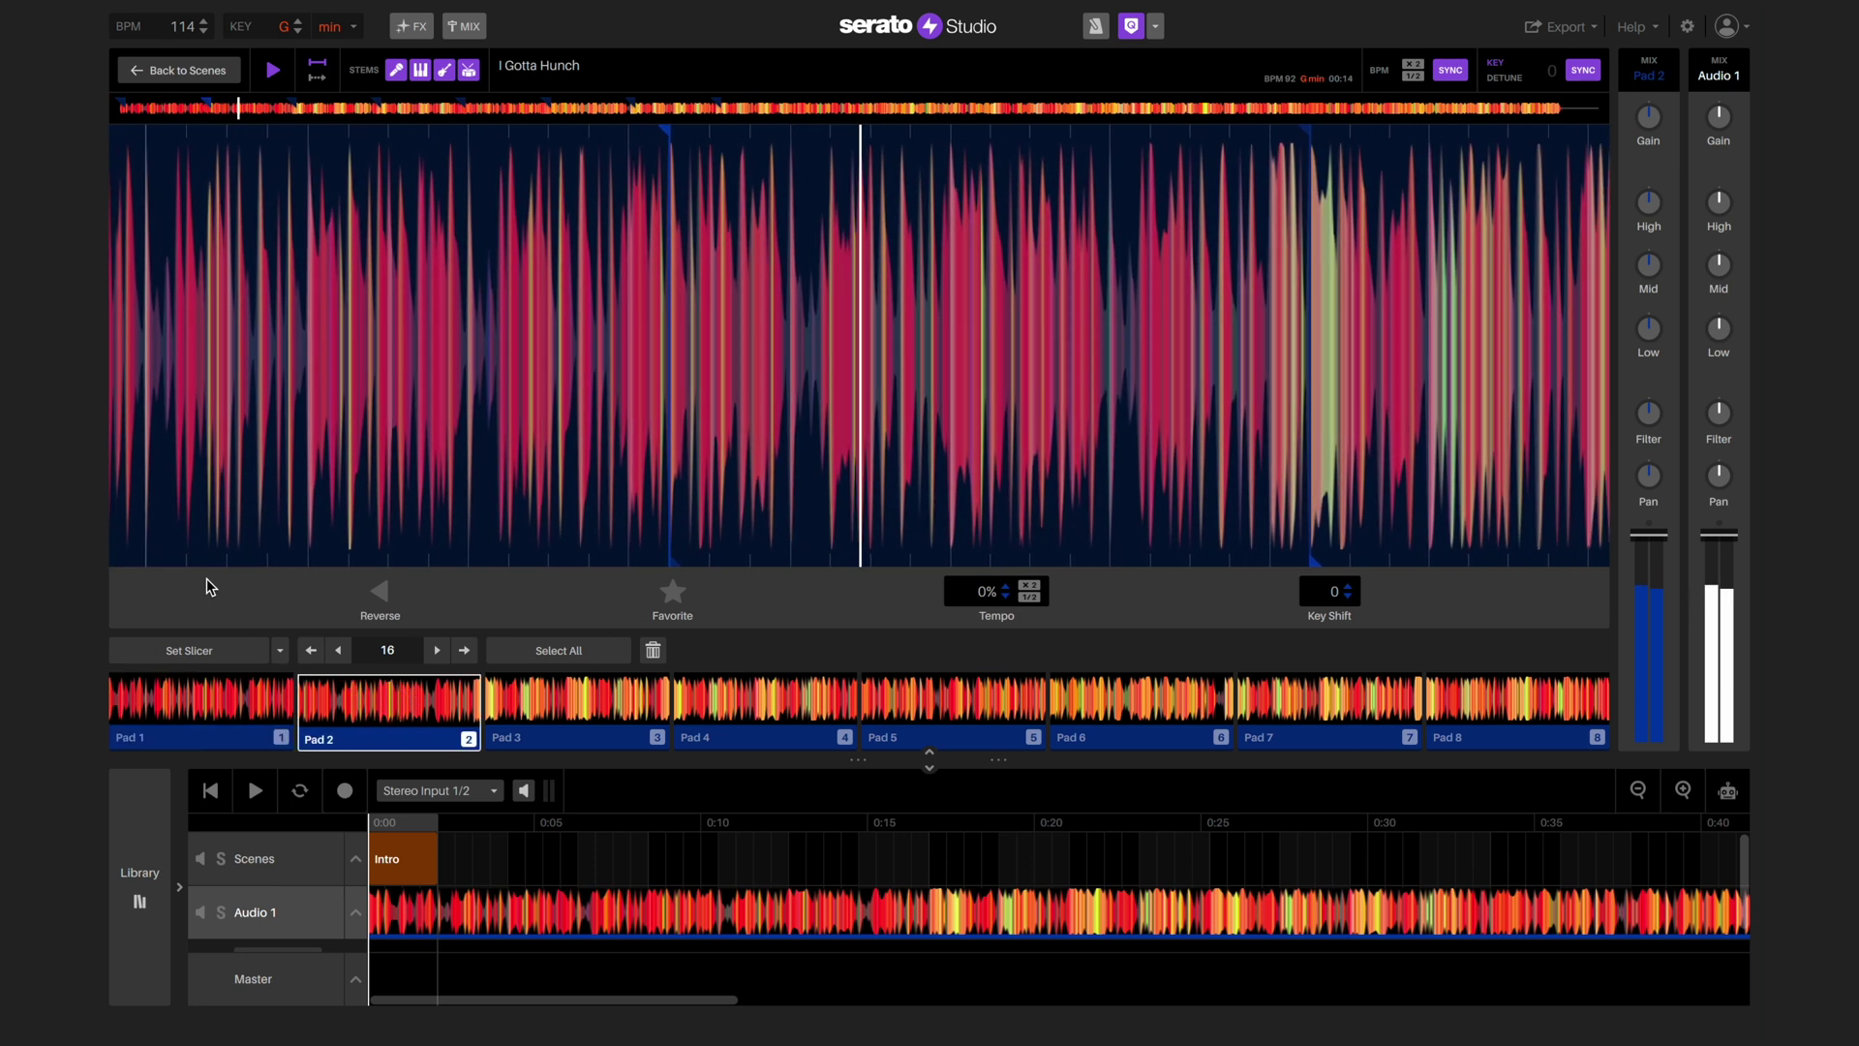
key("3")
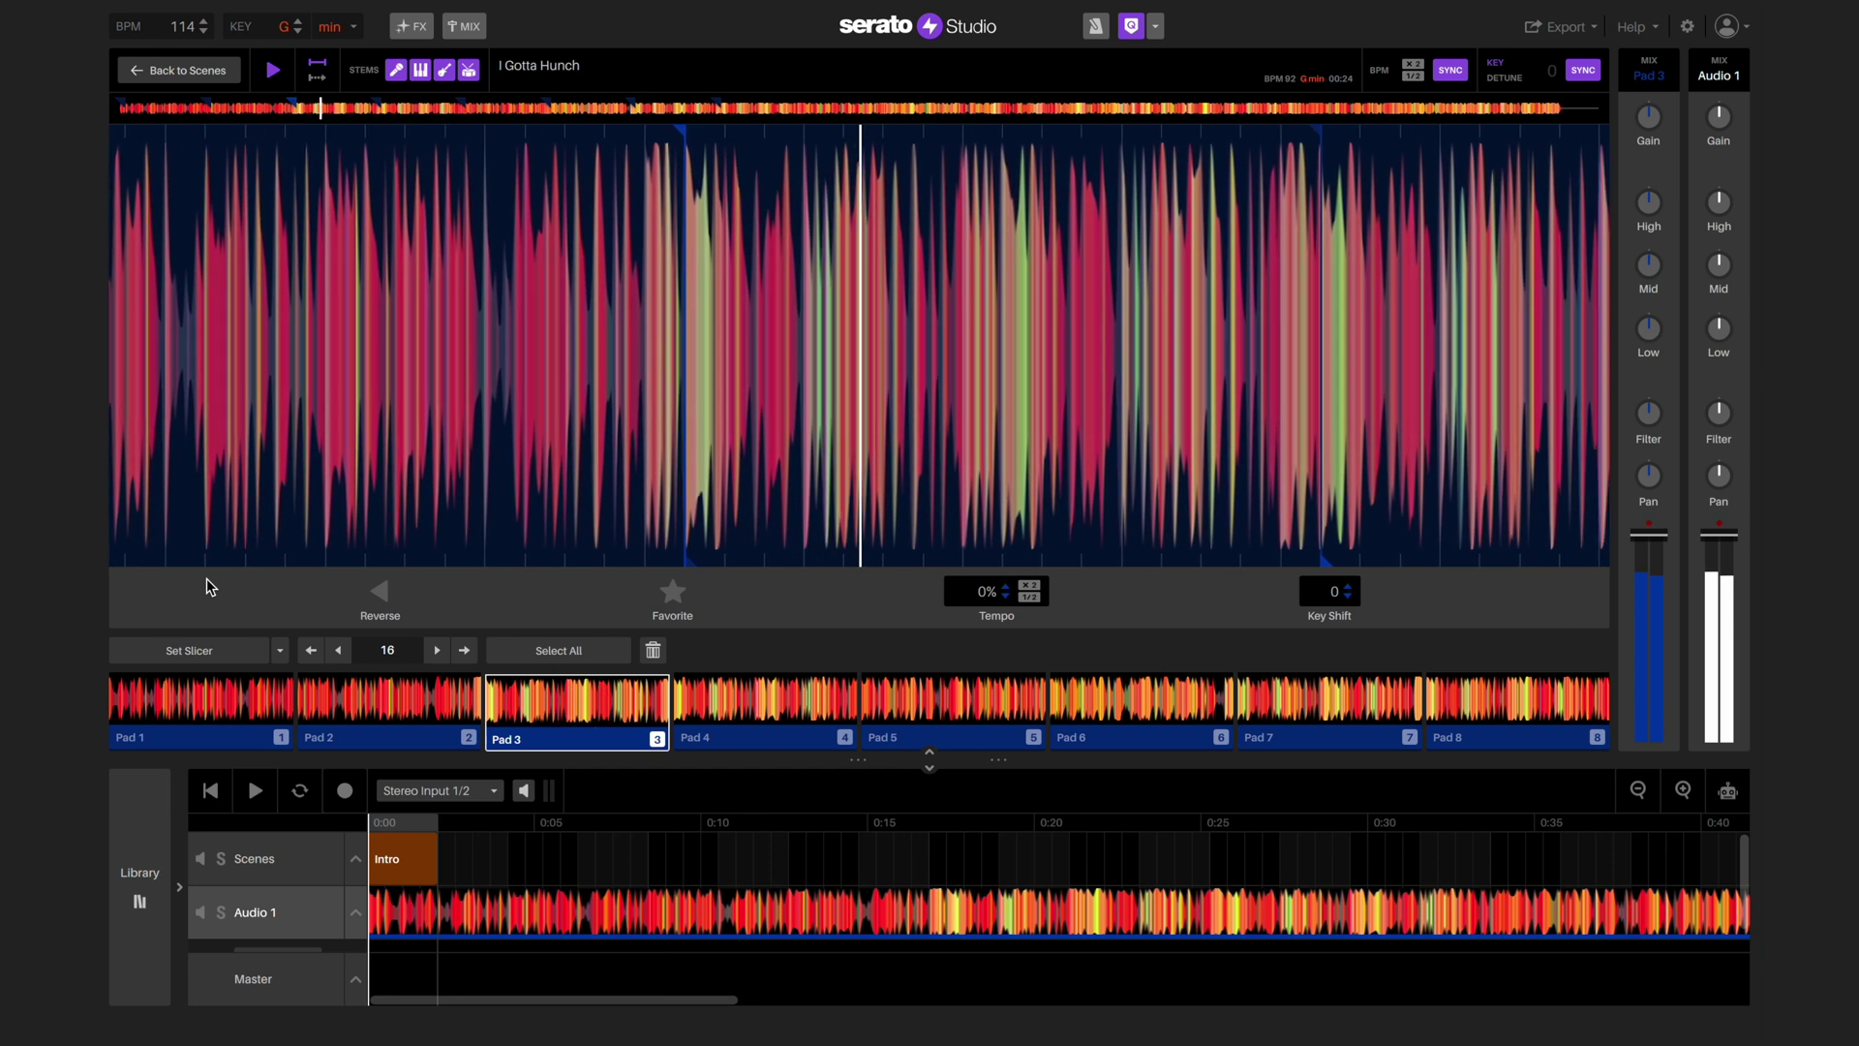
key("5")
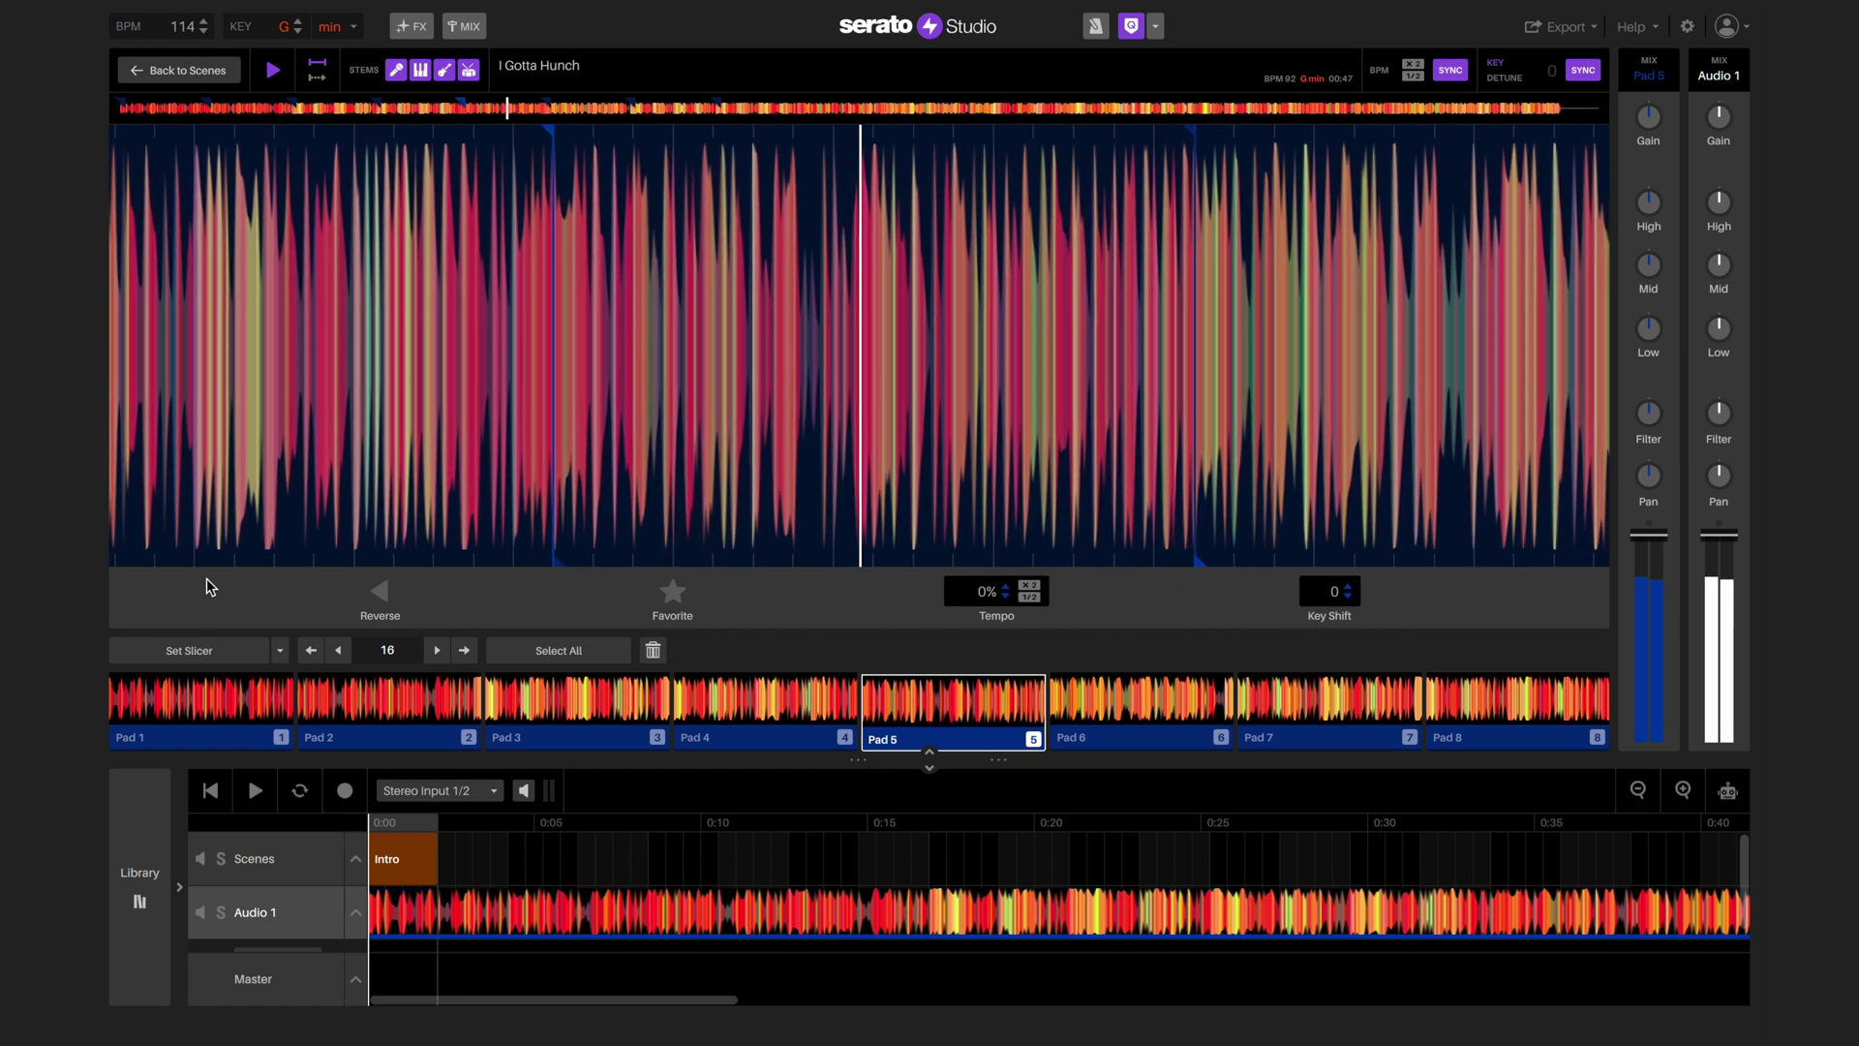
key("space")
left_click(230, 736)
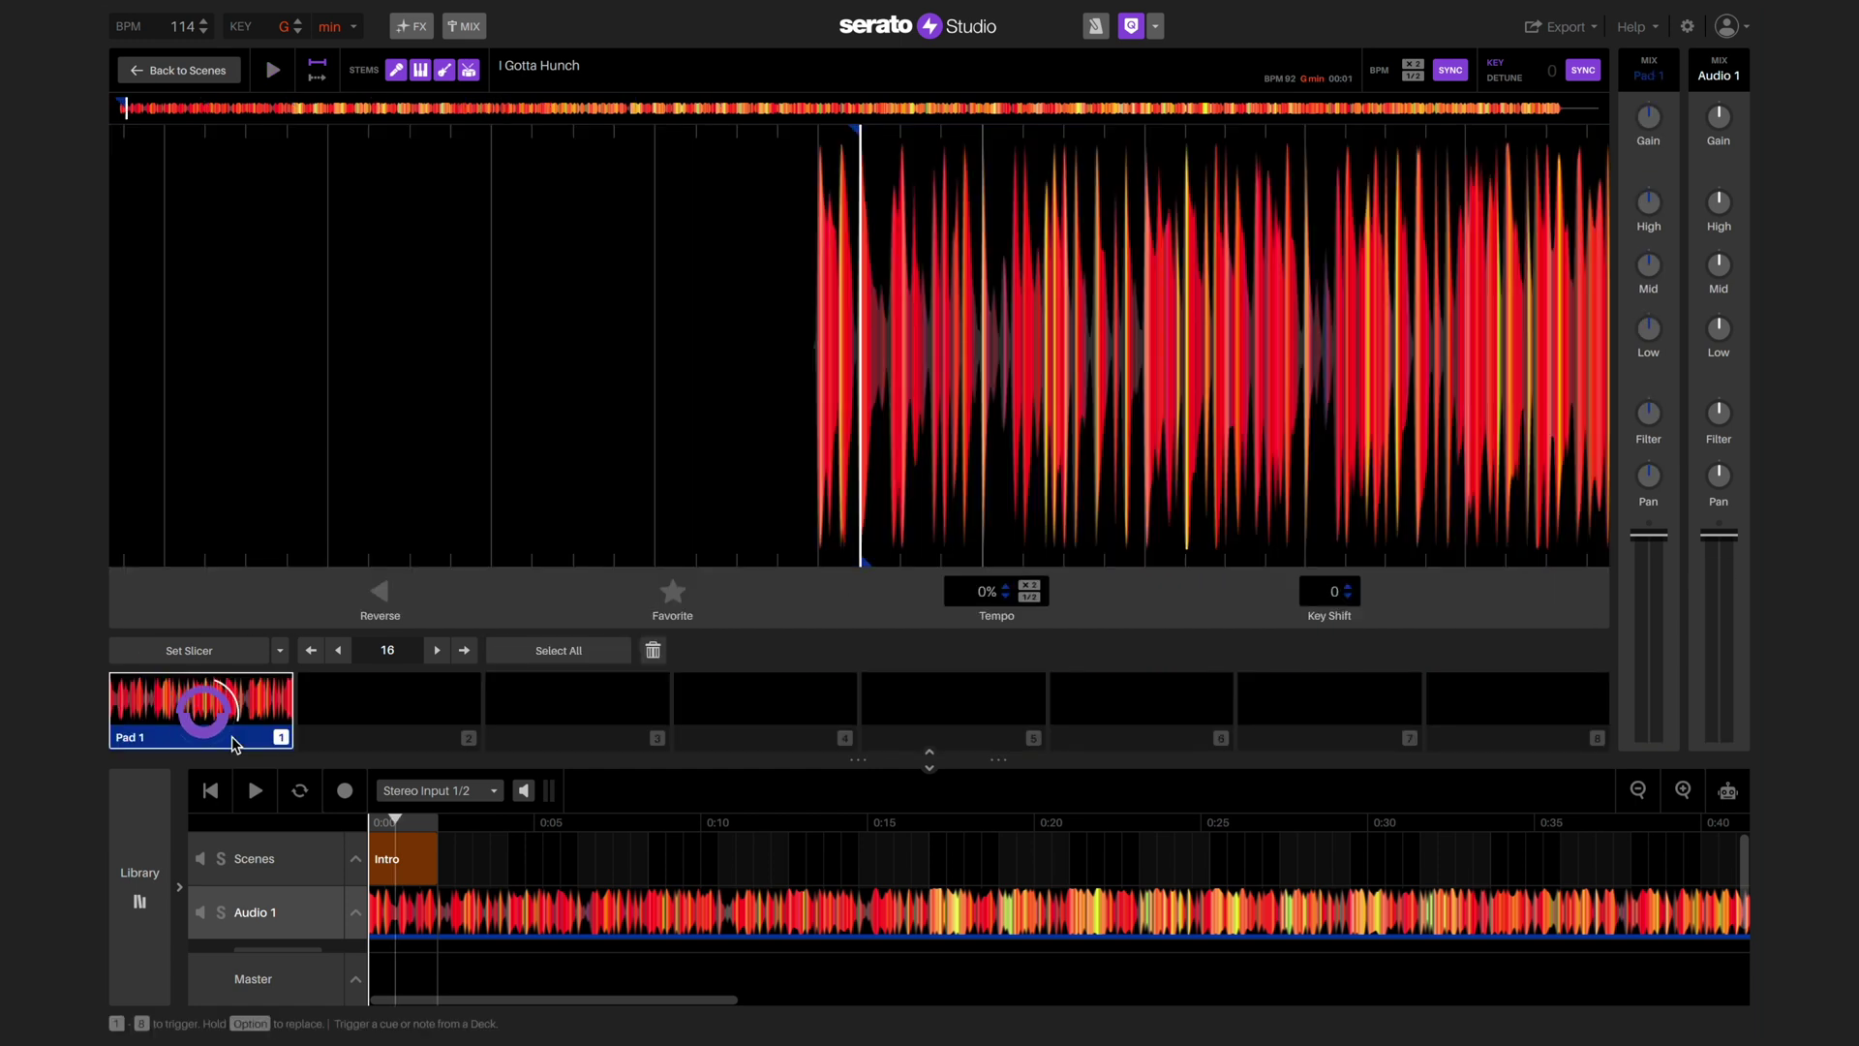
Step: Play from Pad 1, scrub past about 0:13 and mark a new Pad 2 slice
left_click(231, 736)
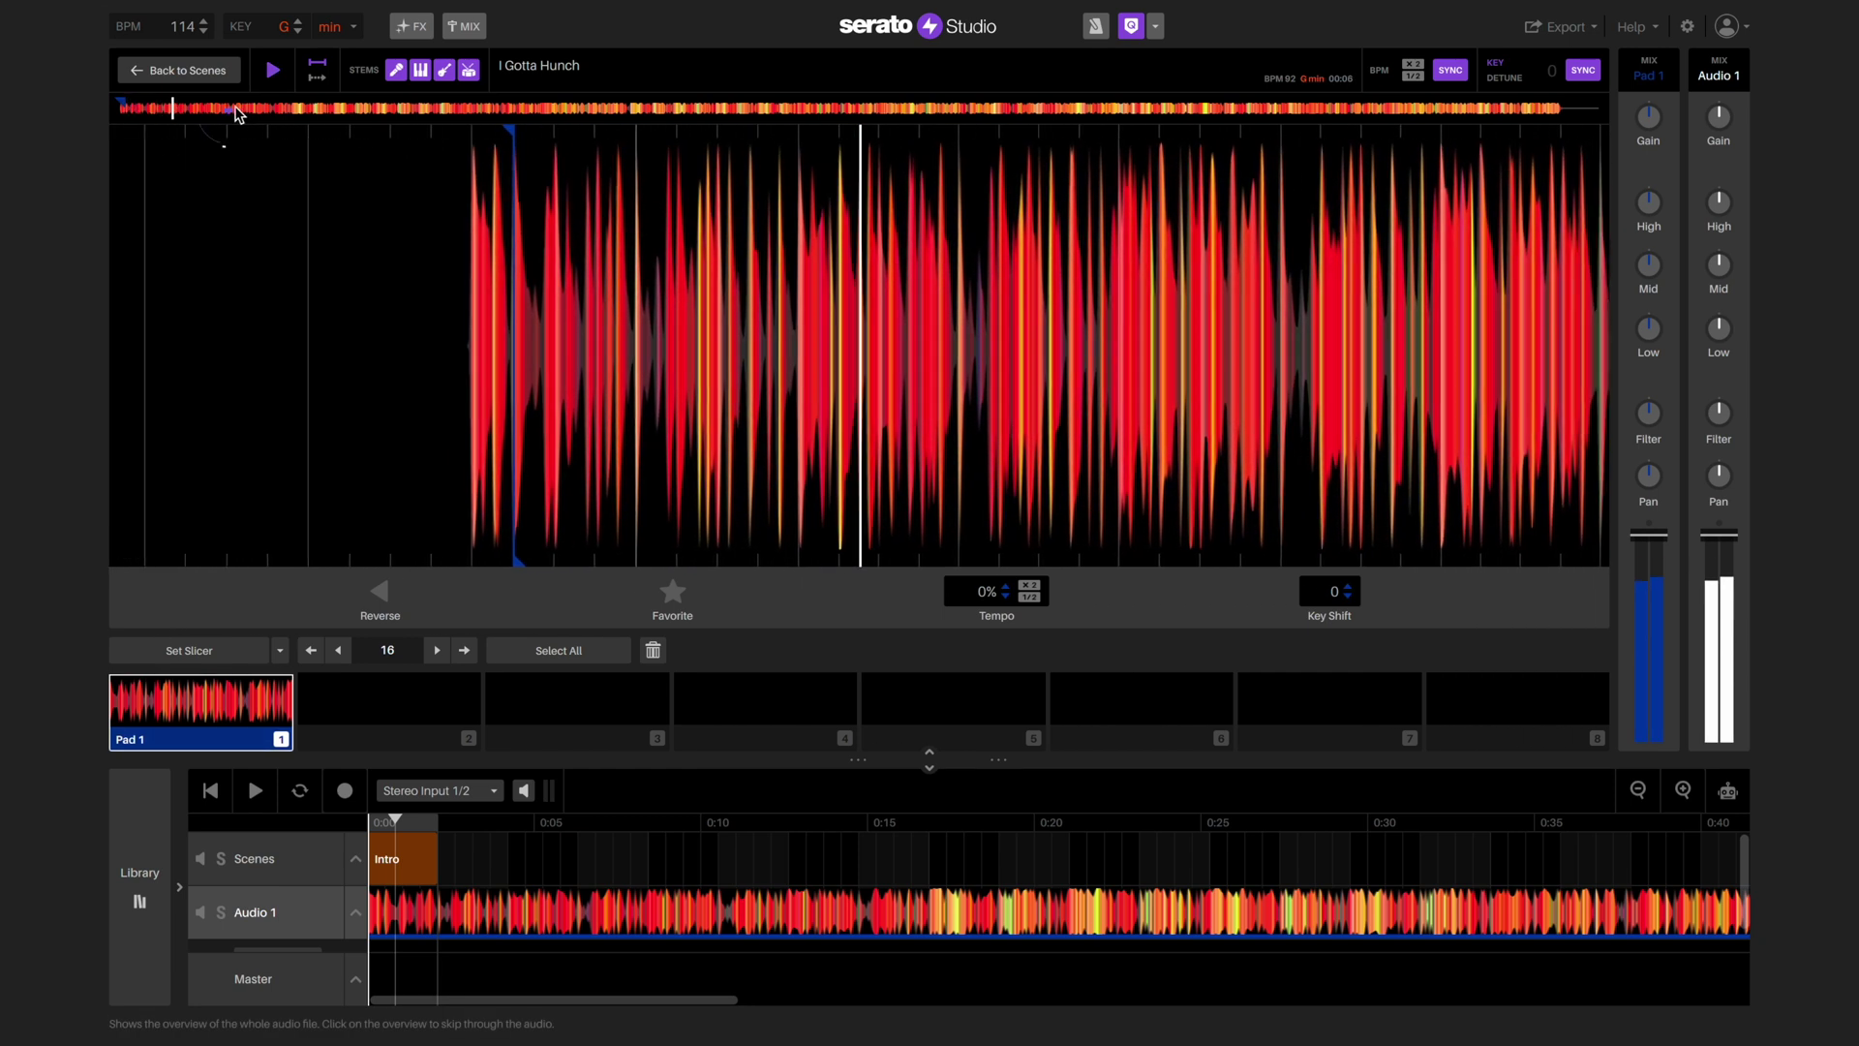
left_click(225, 107)
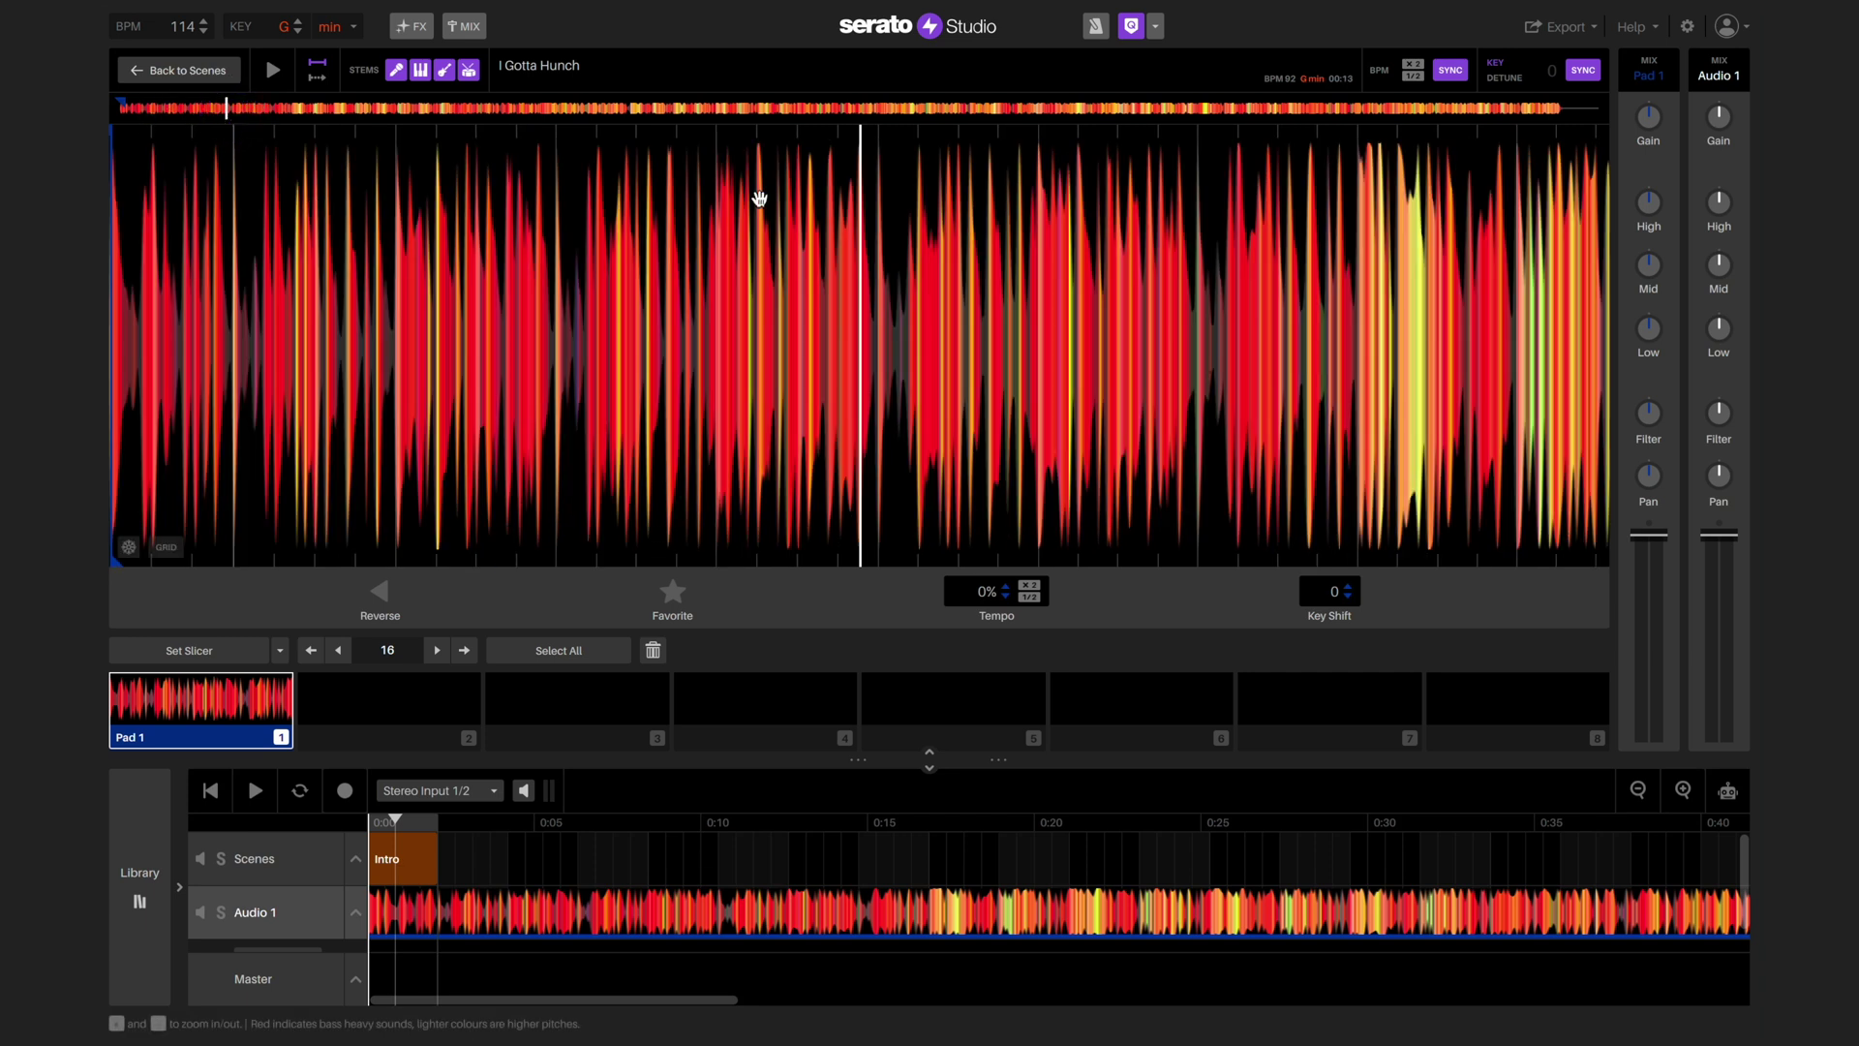
left_click_drag(760, 194, 581, 232)
left_click_drag(920, 273, 792, 299)
left_click_drag(1108, 307, 1045, 314)
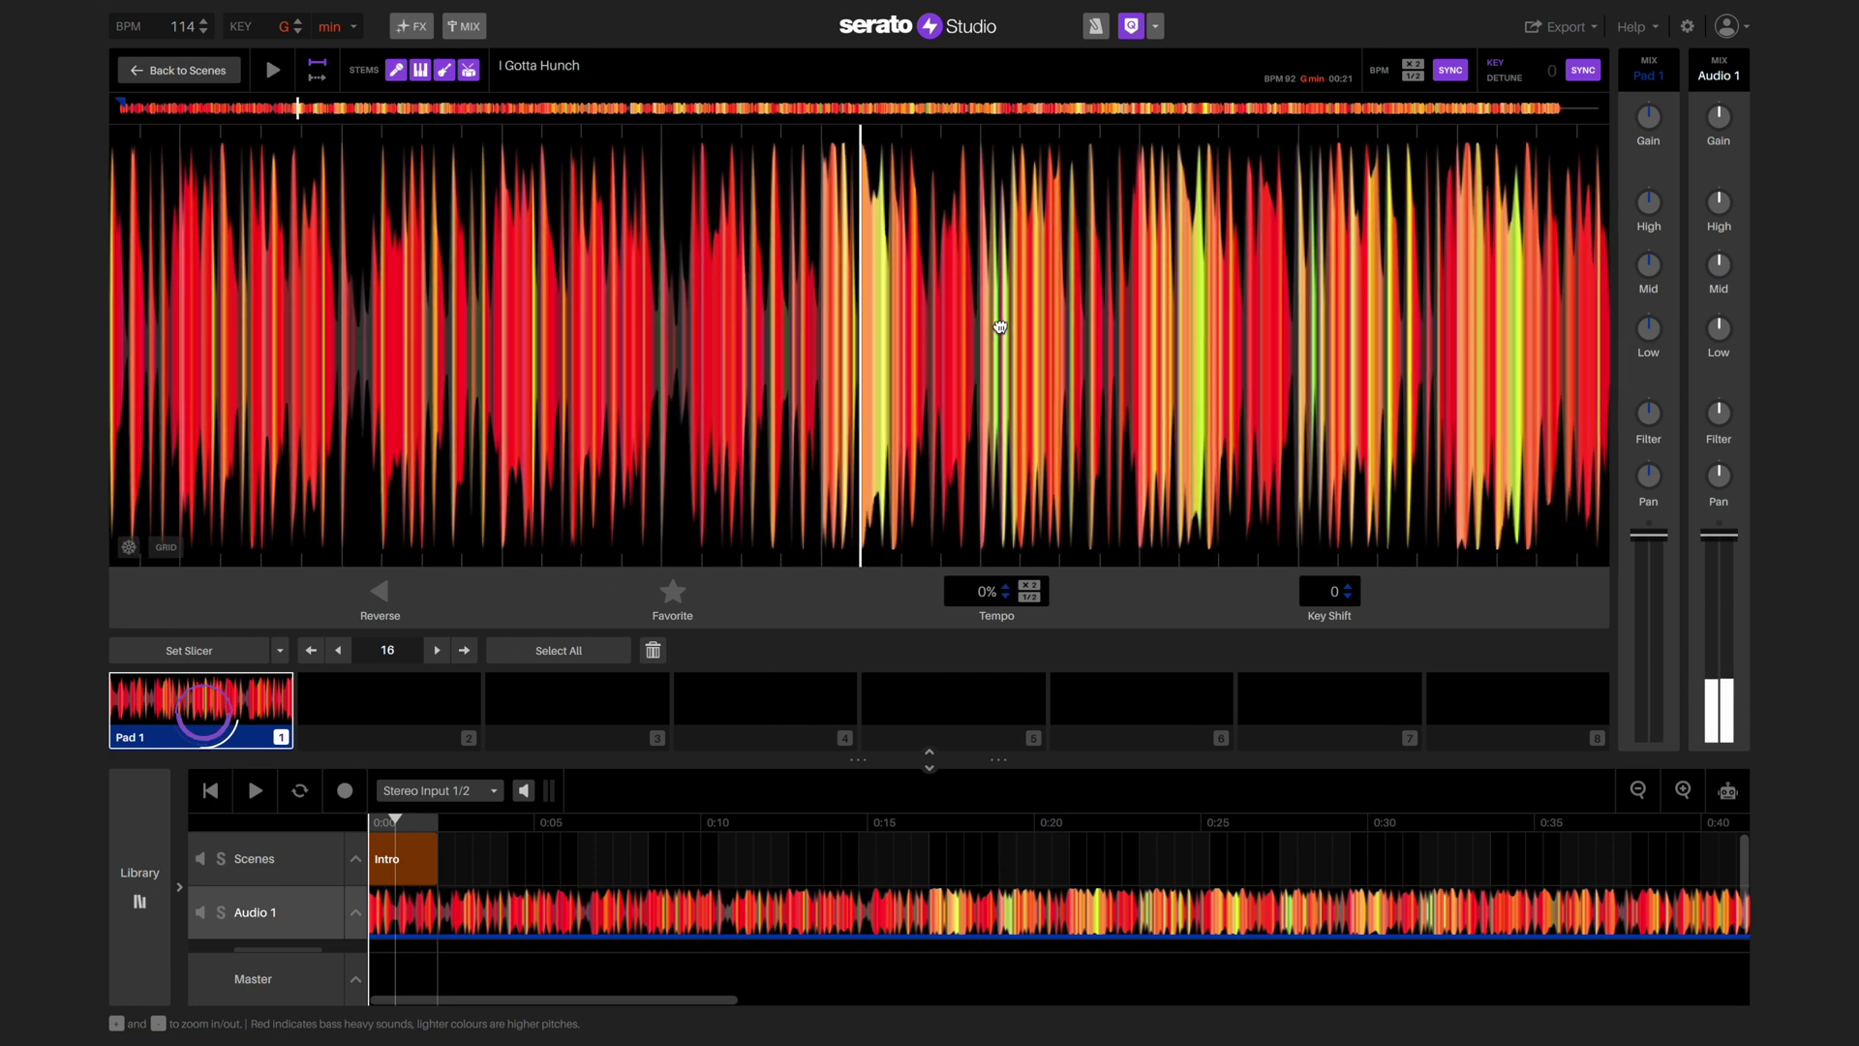
key("2")
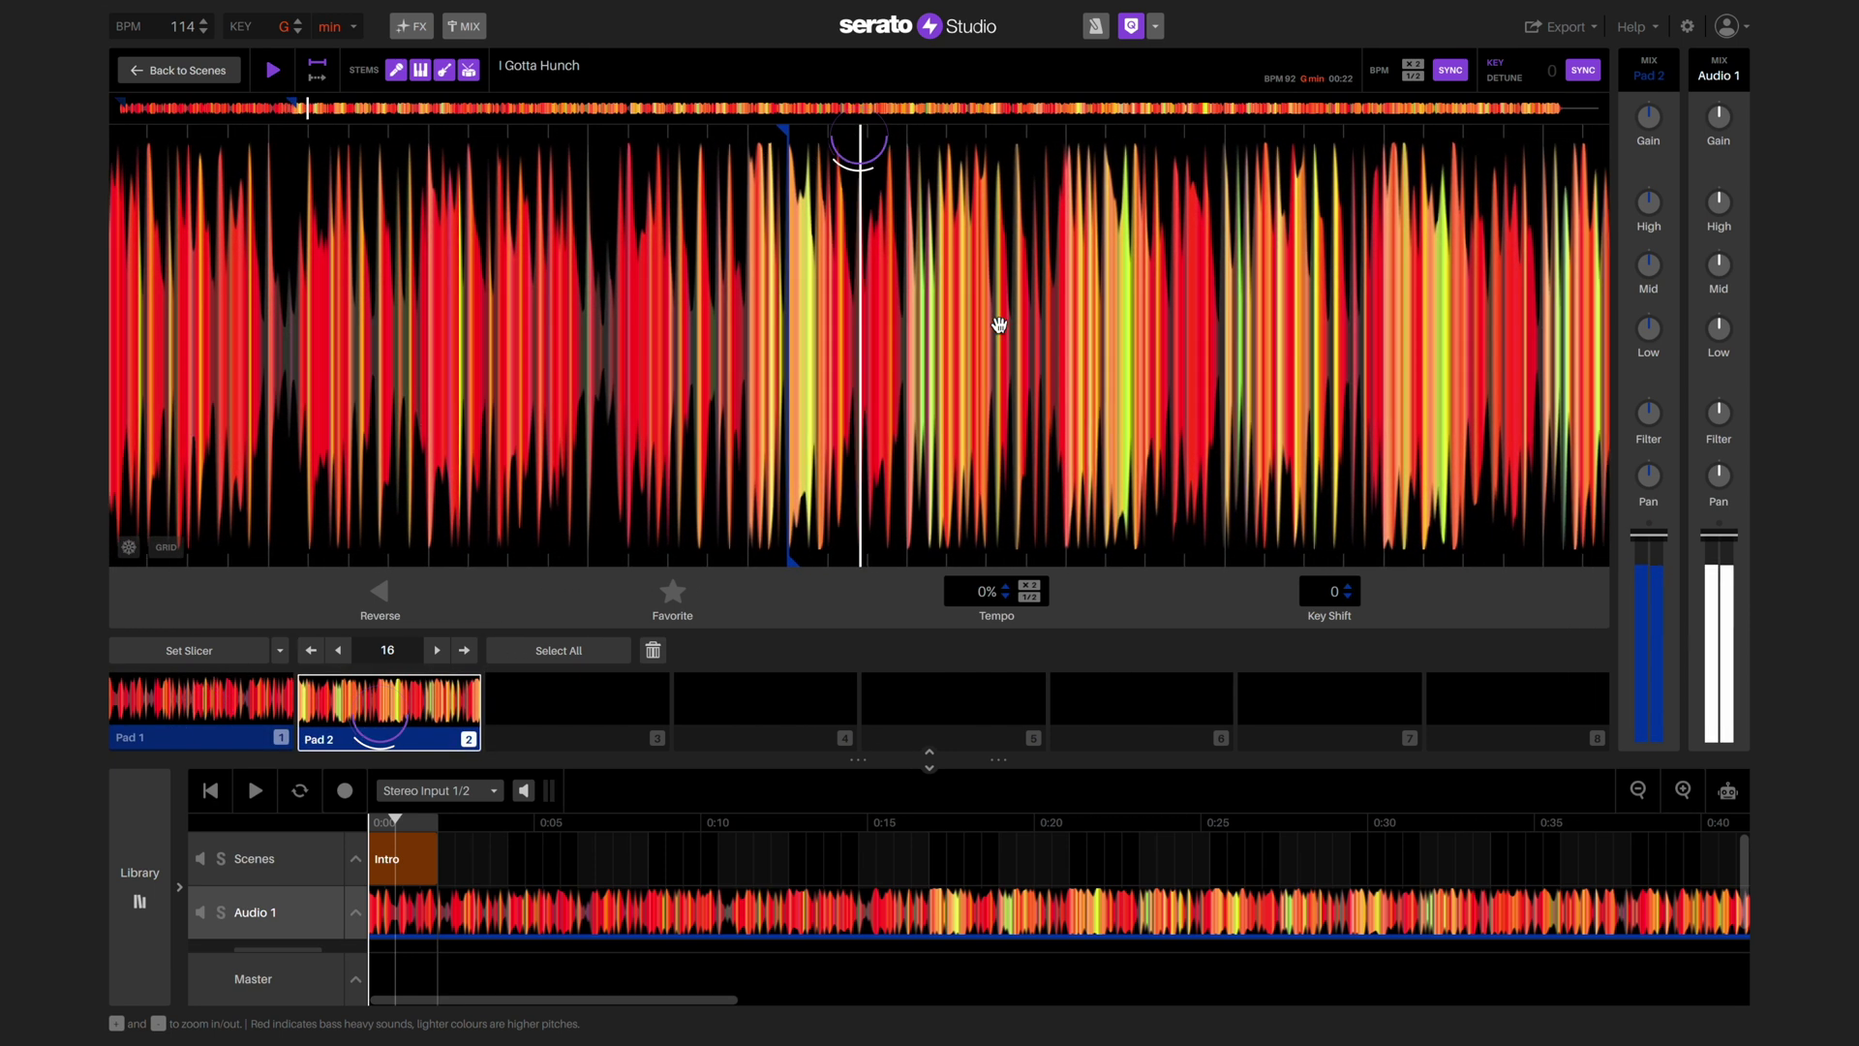
Step: Mark Pads 3 through 7 at successive points from about 0:41 onward
left_click(448, 108)
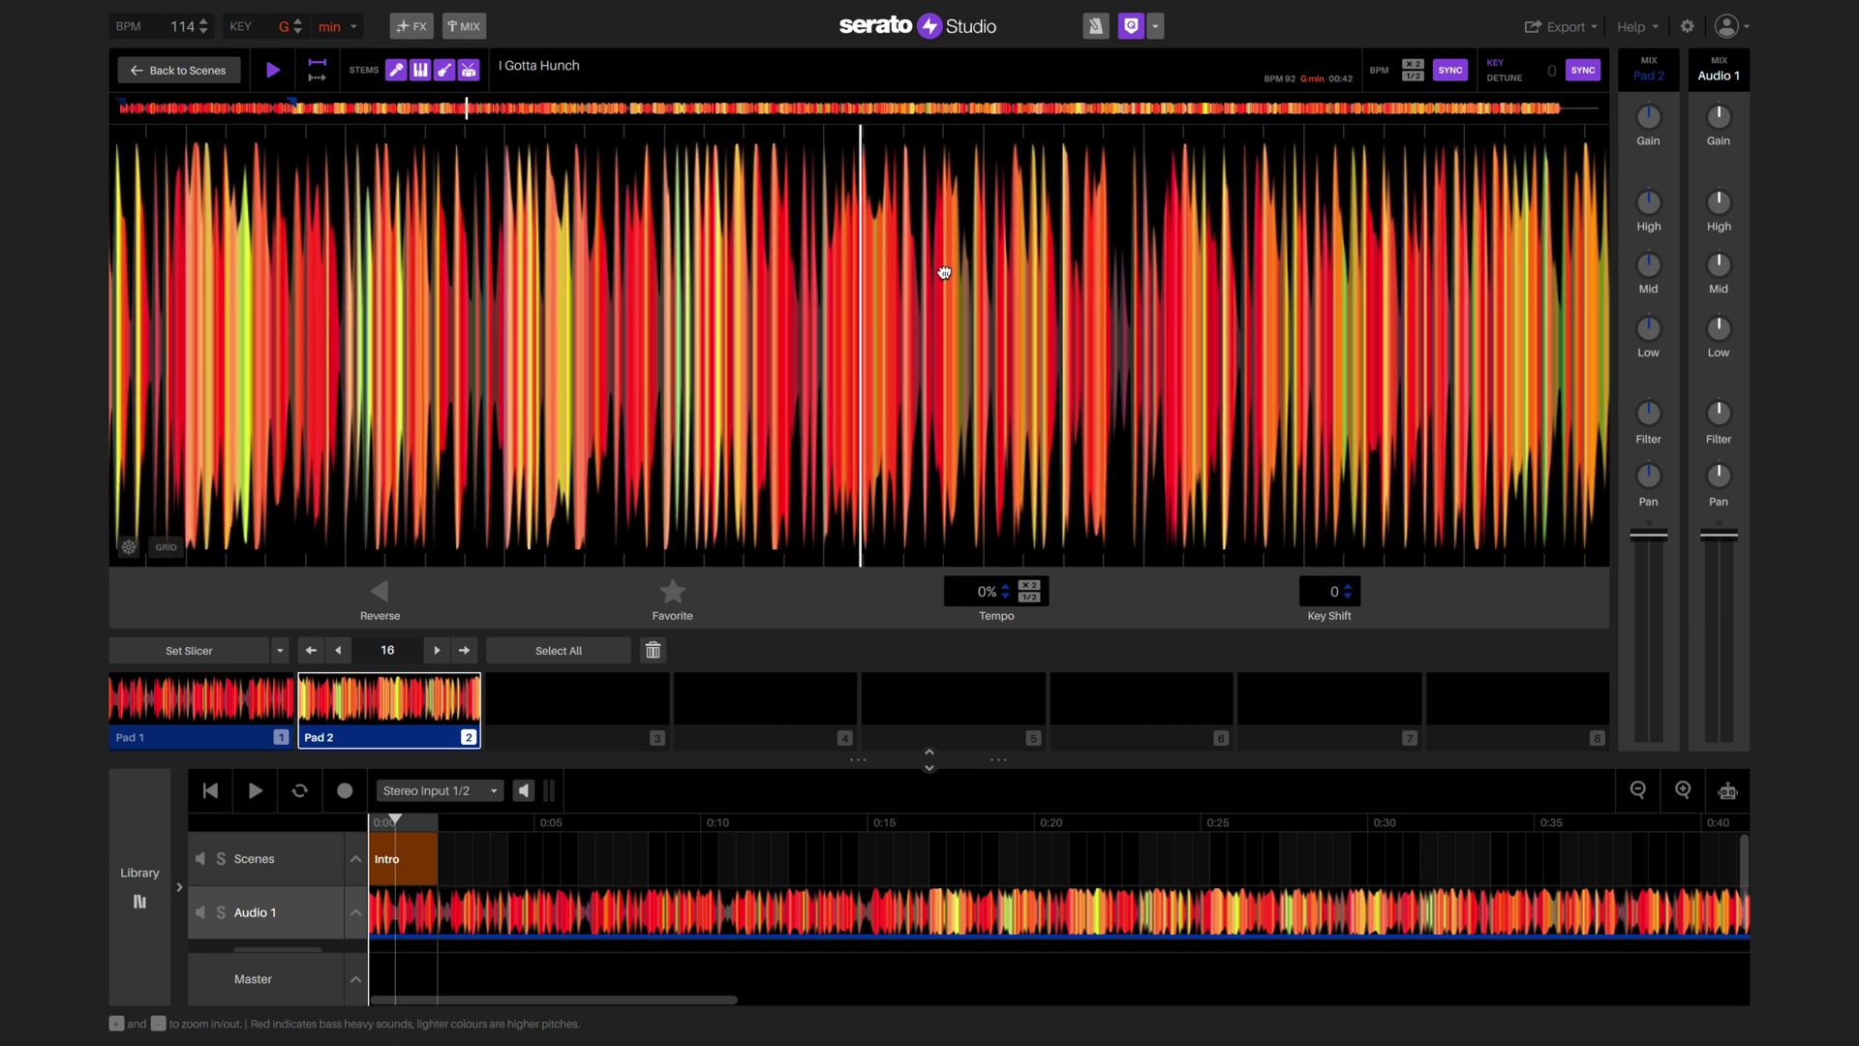
key("3")
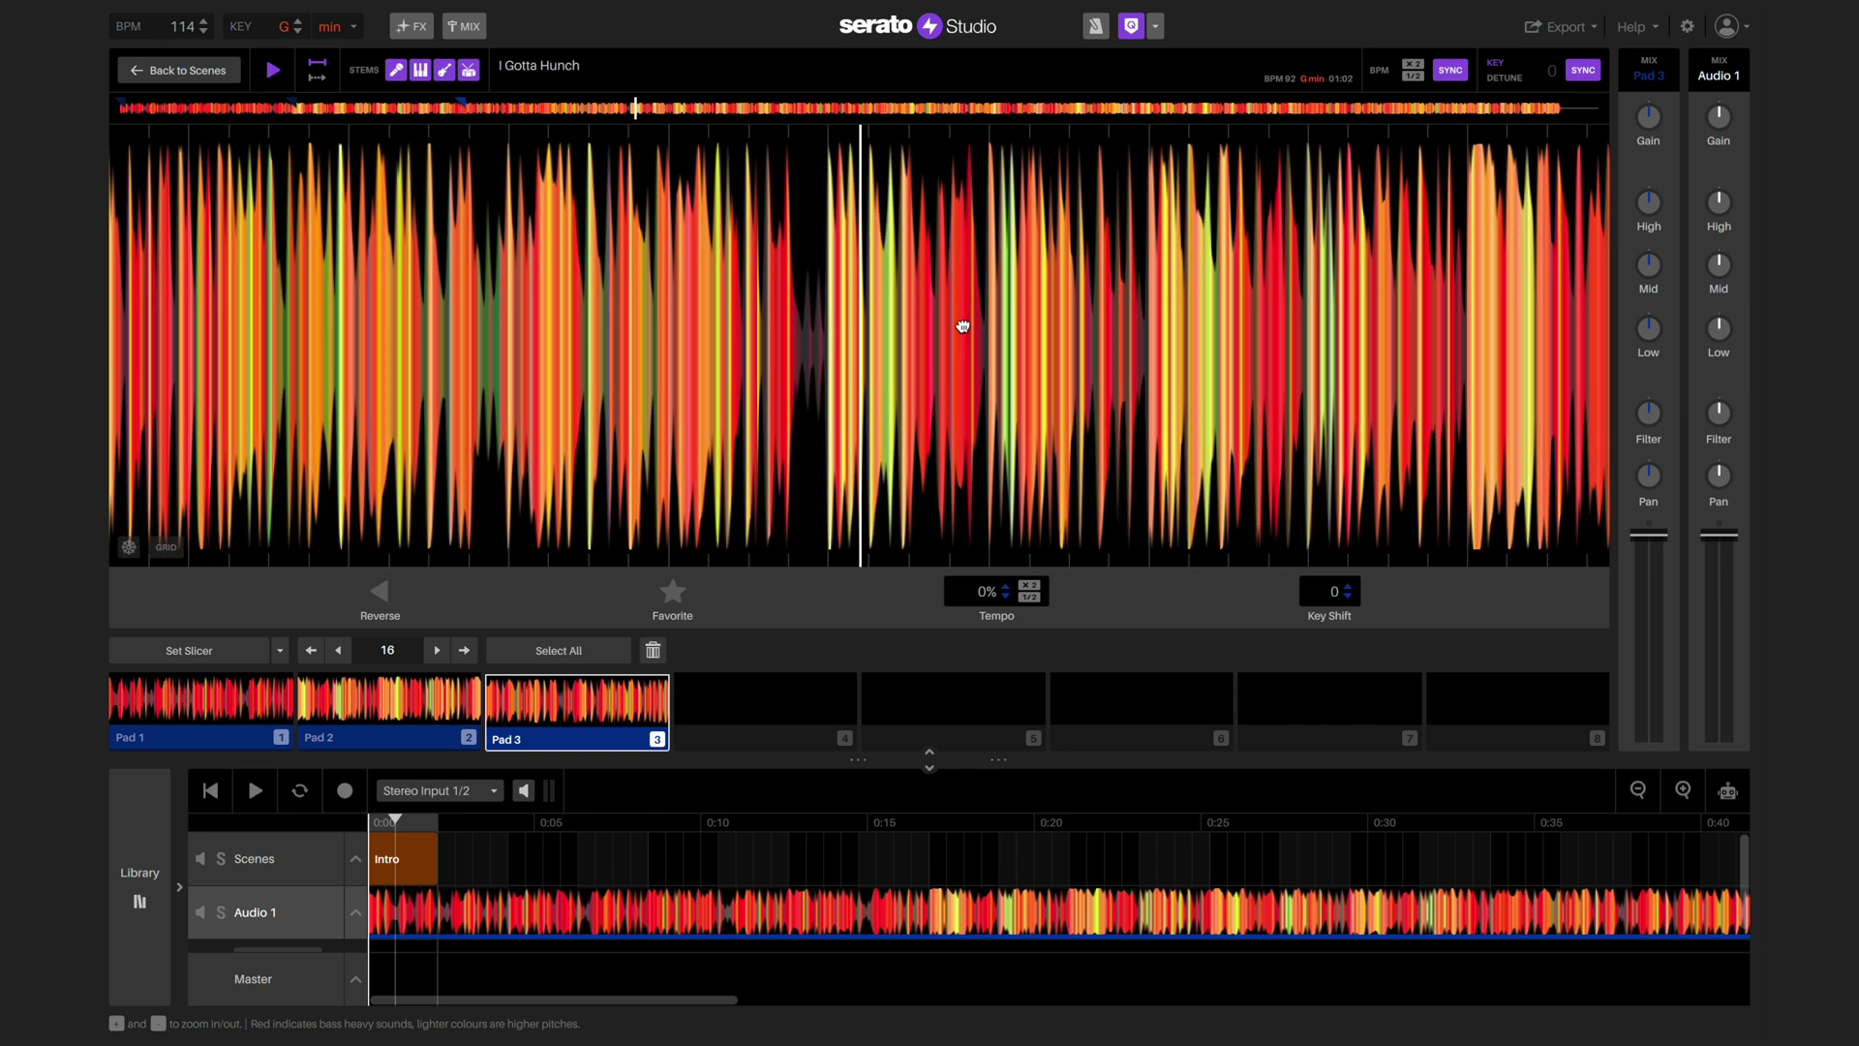
key("4")
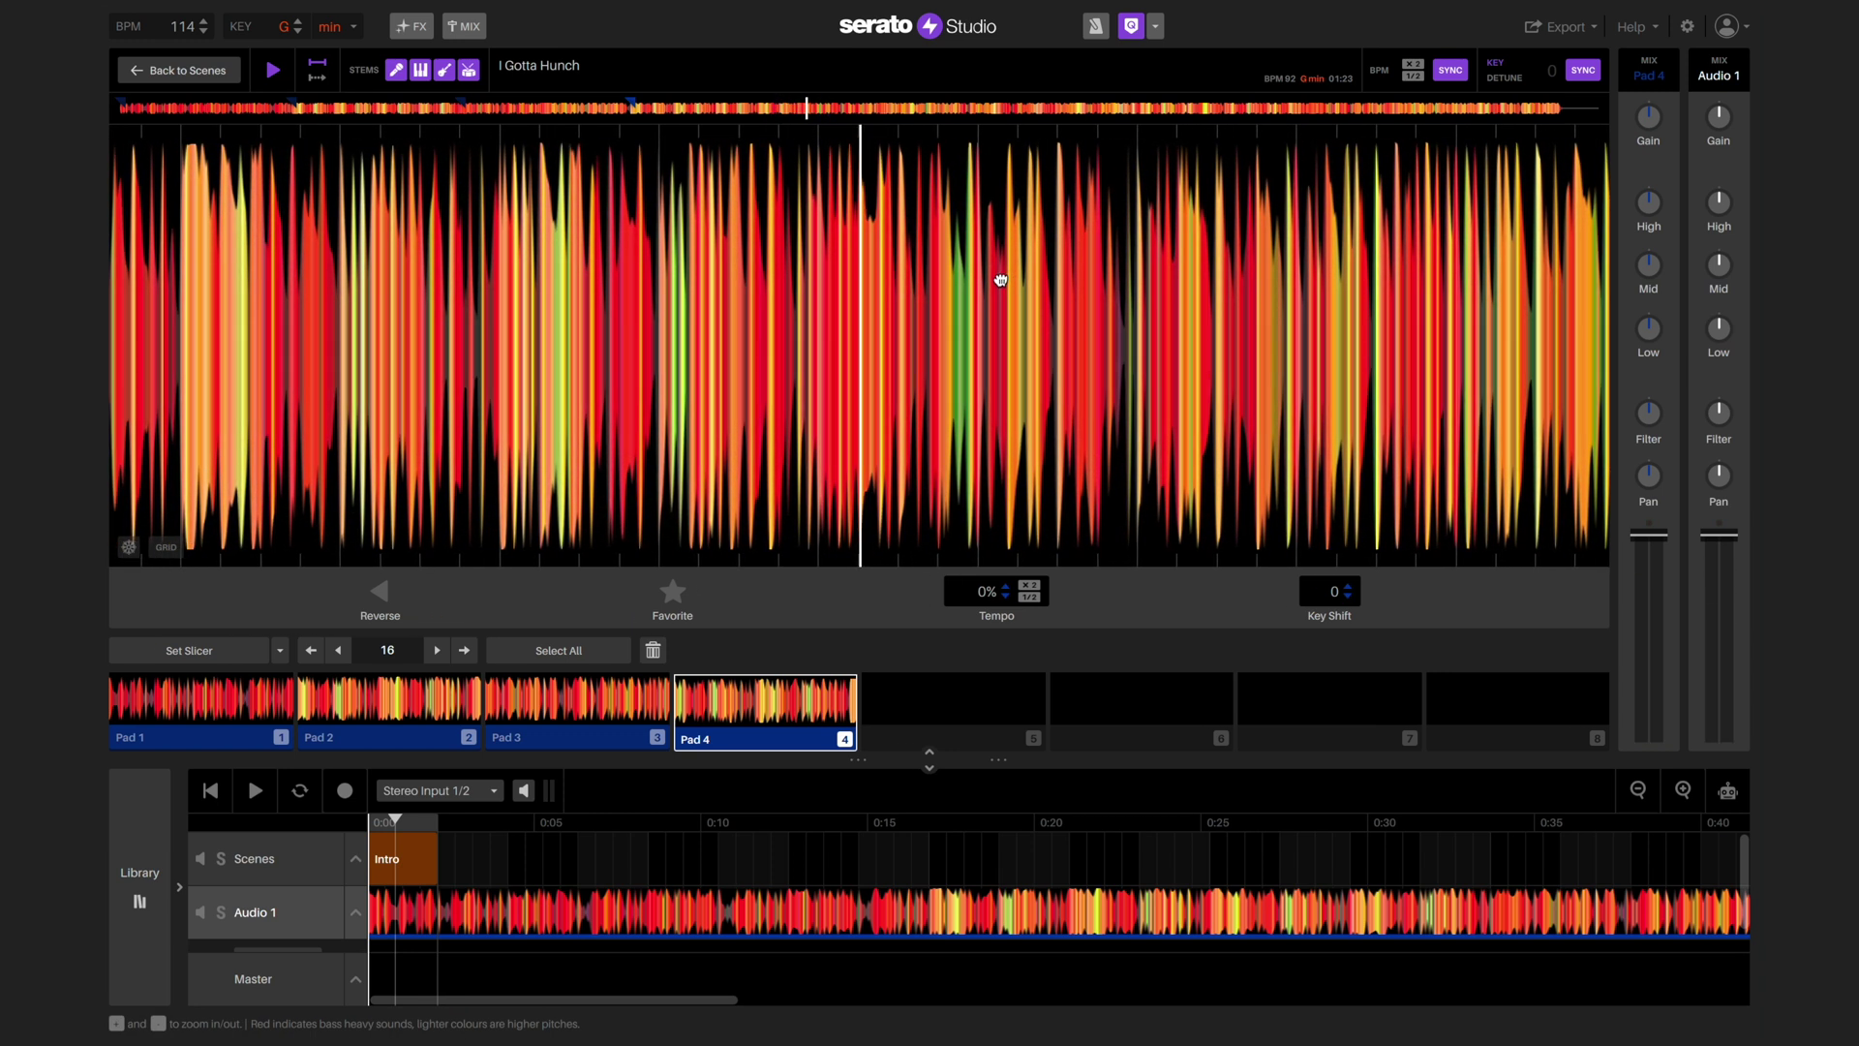
key("5")
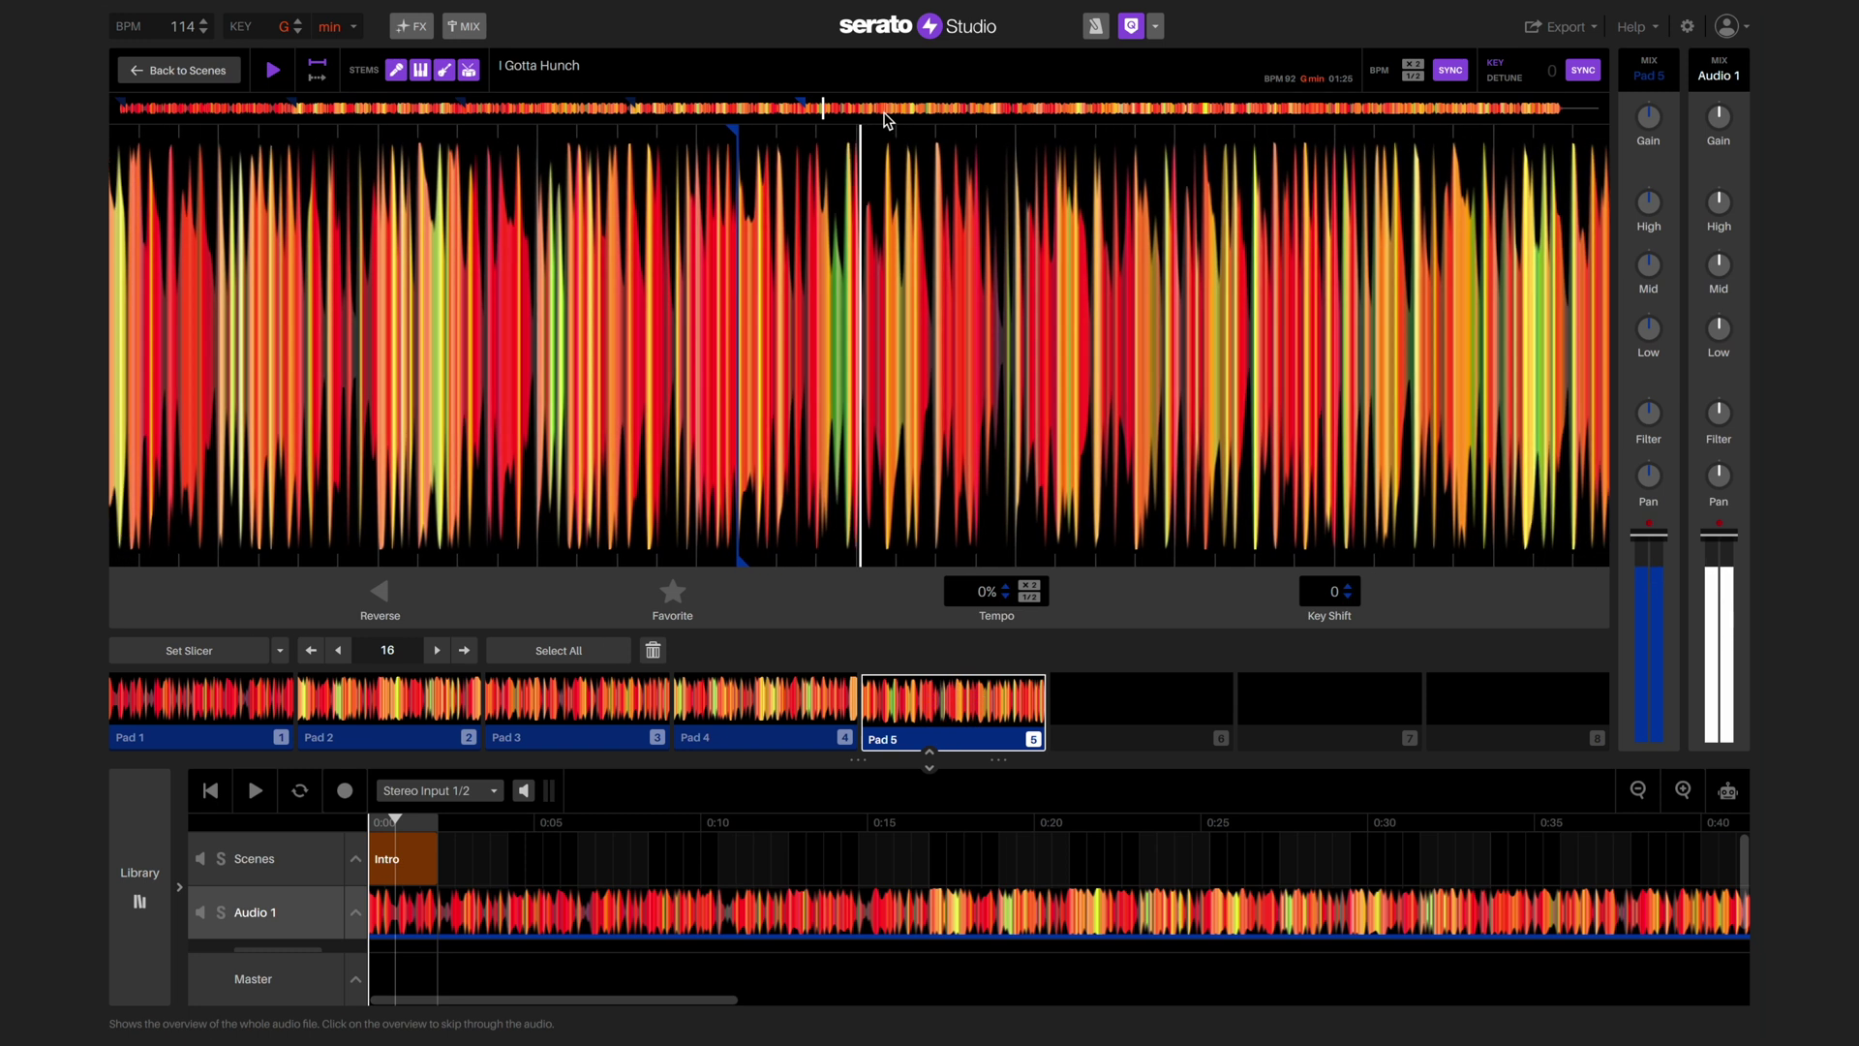
left_click(970, 109)
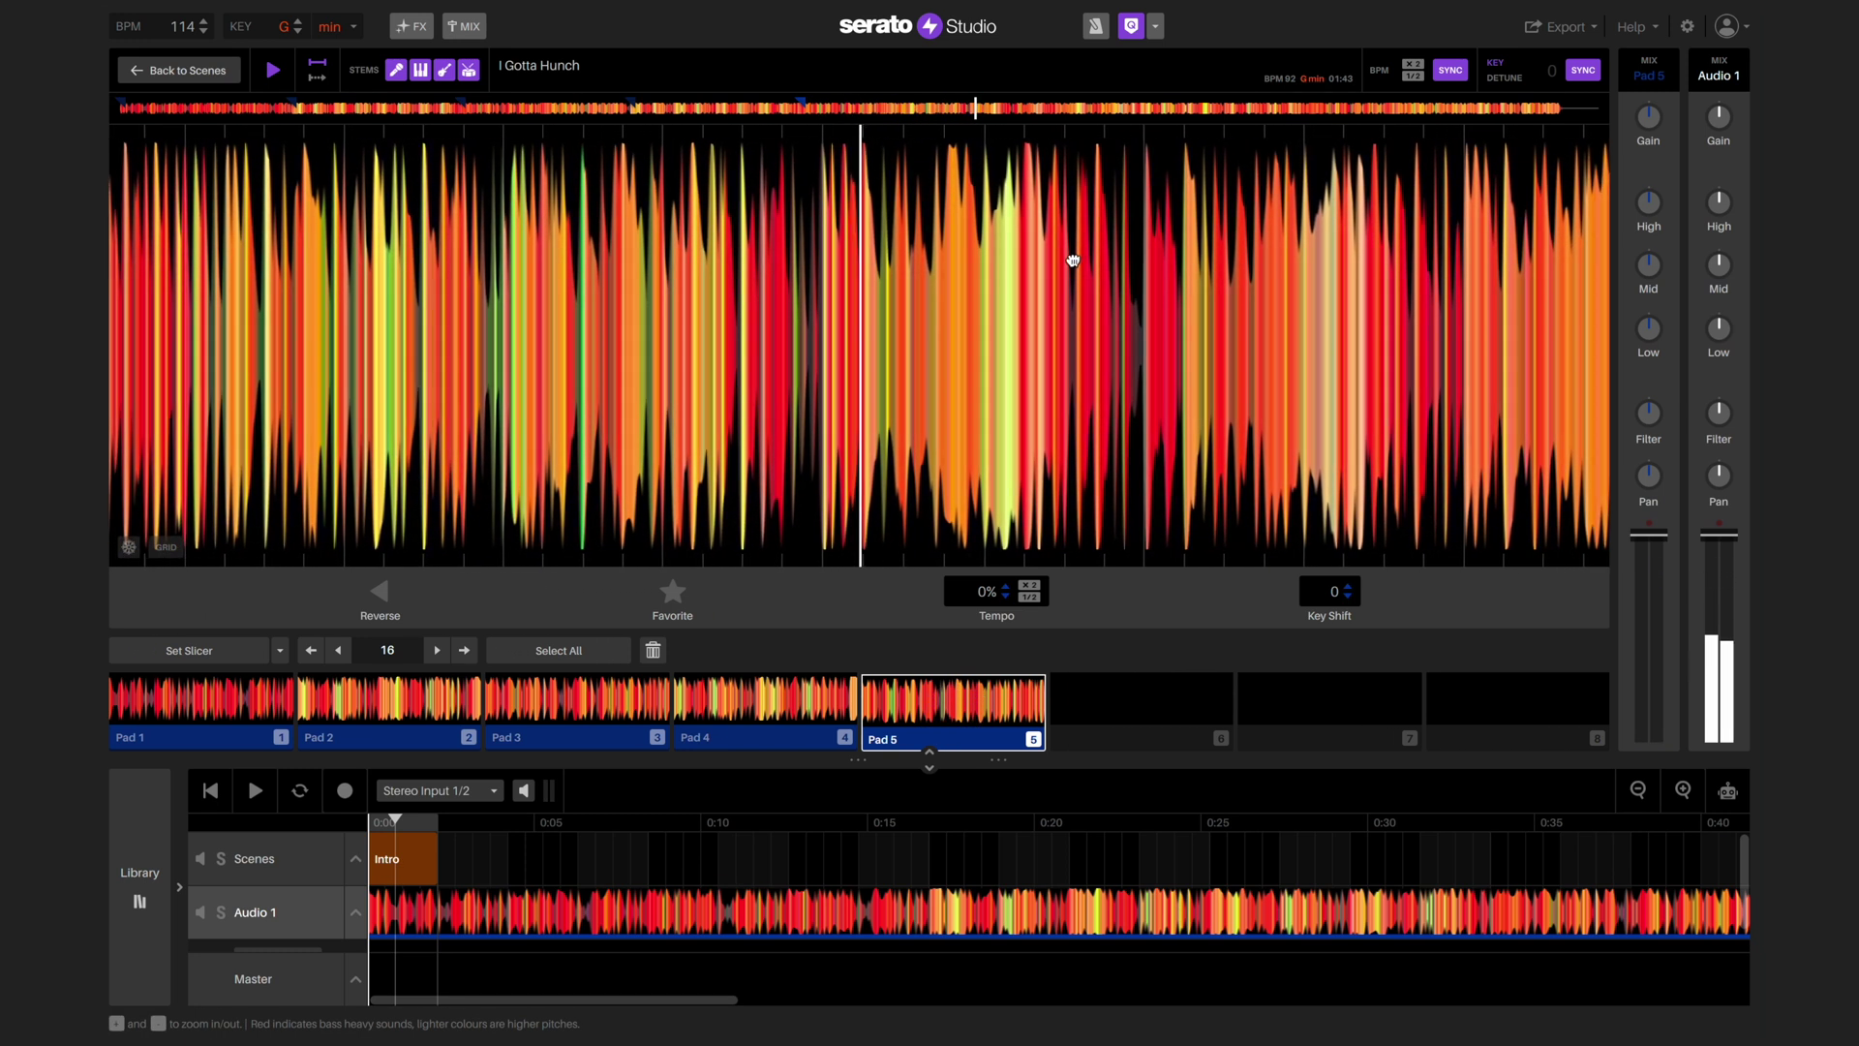
key("6")
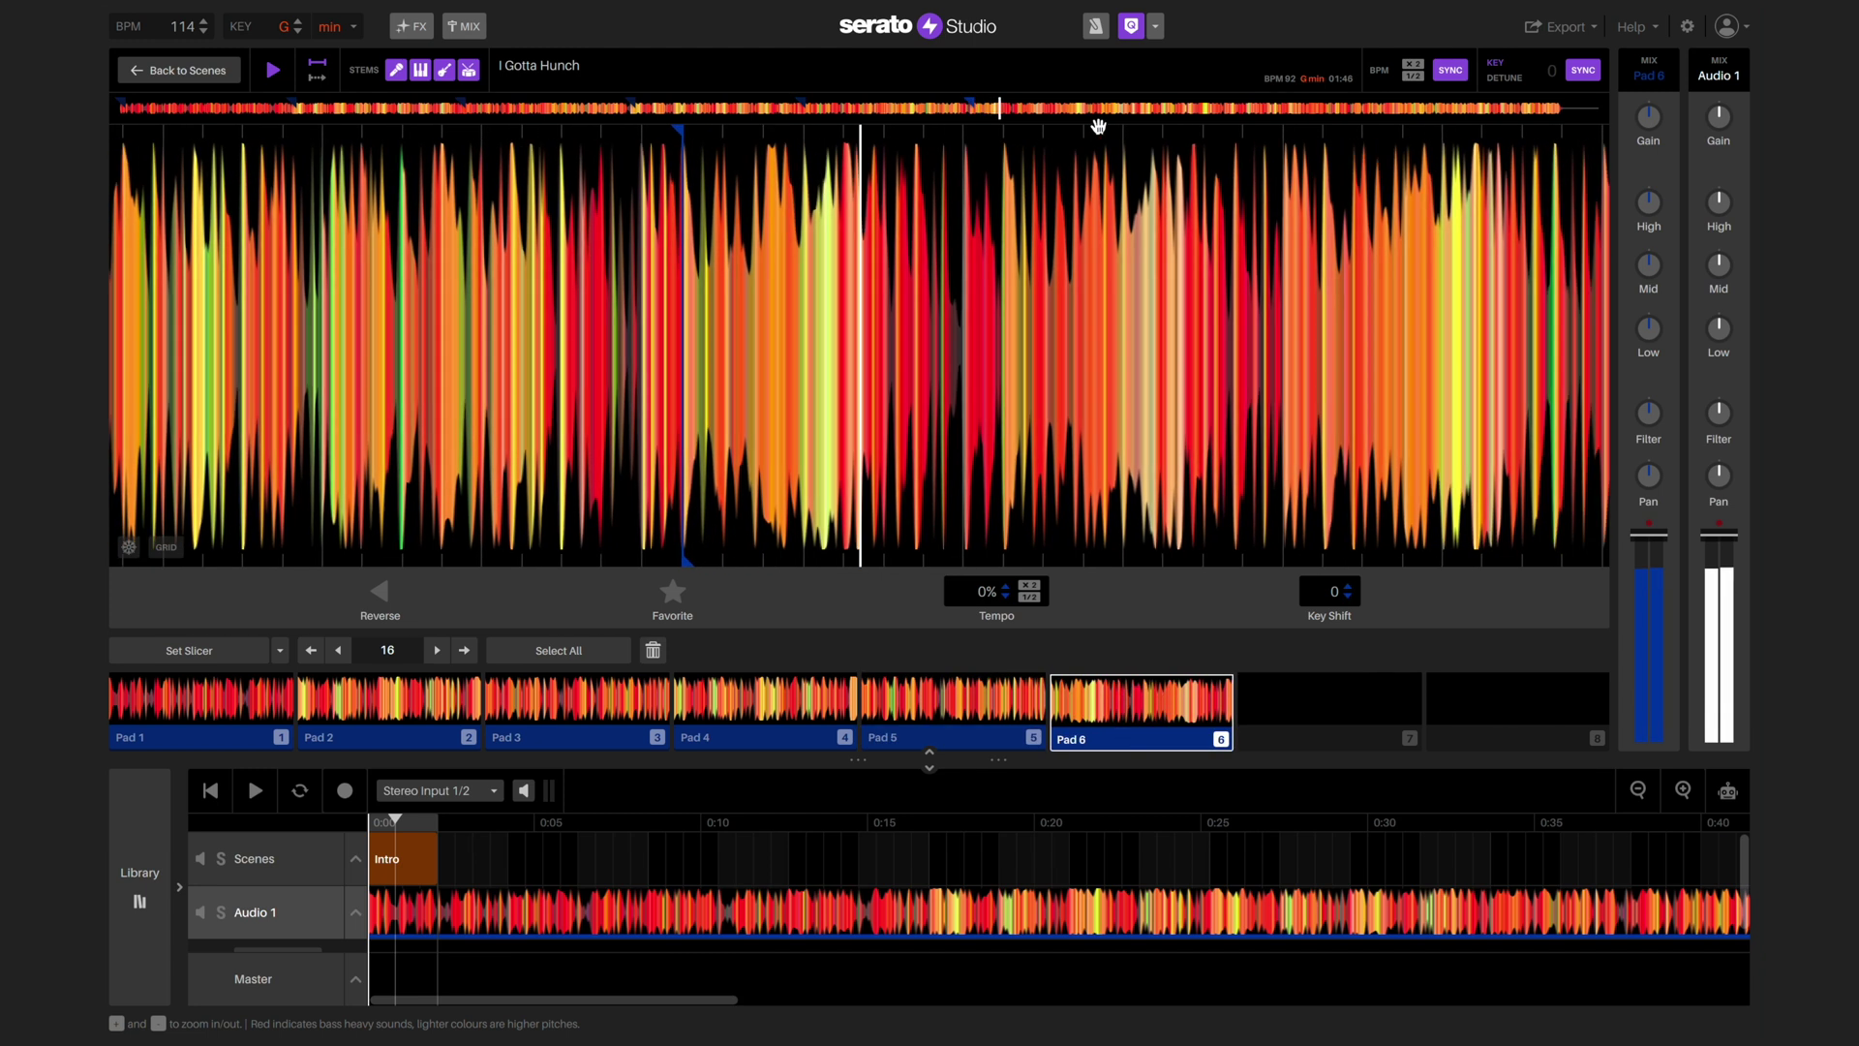
left_click(1093, 111)
key("7")
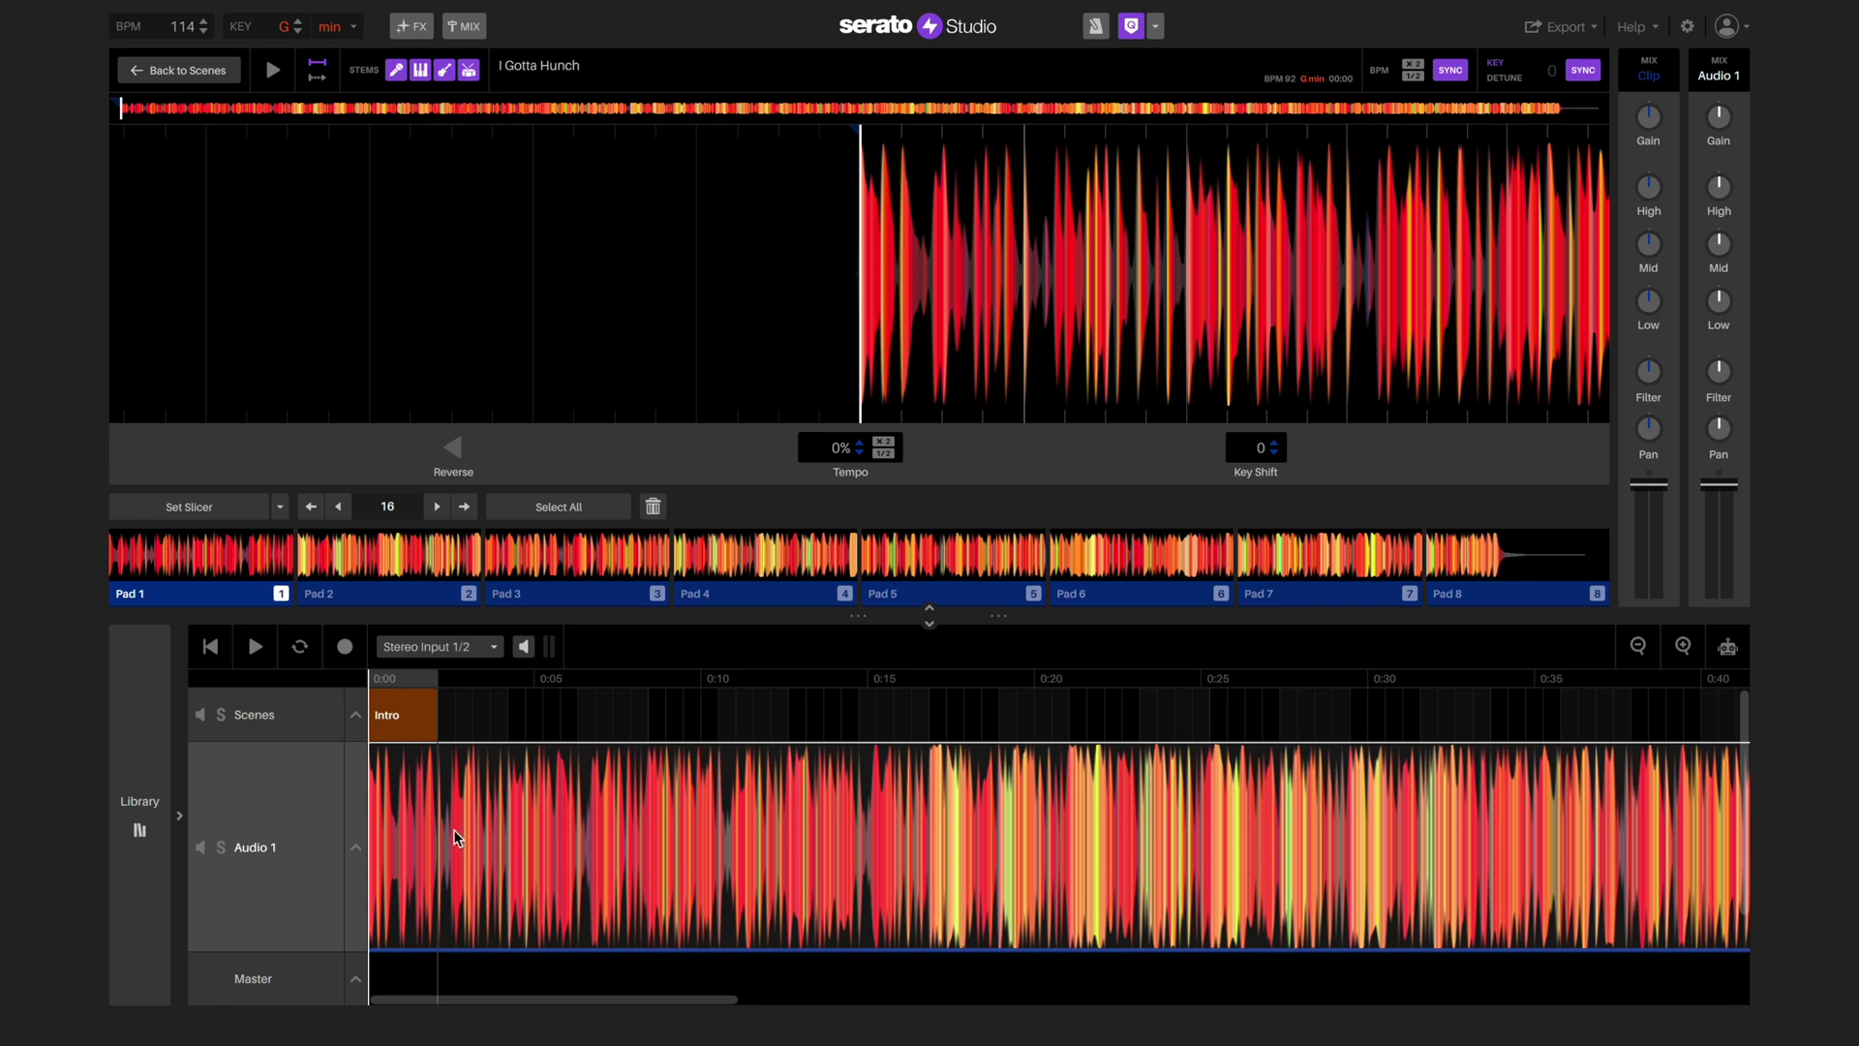
Step: Replace the Audio 1 clip with Pad 1's slice and trim it to its opening seconds
left_click(418, 818)
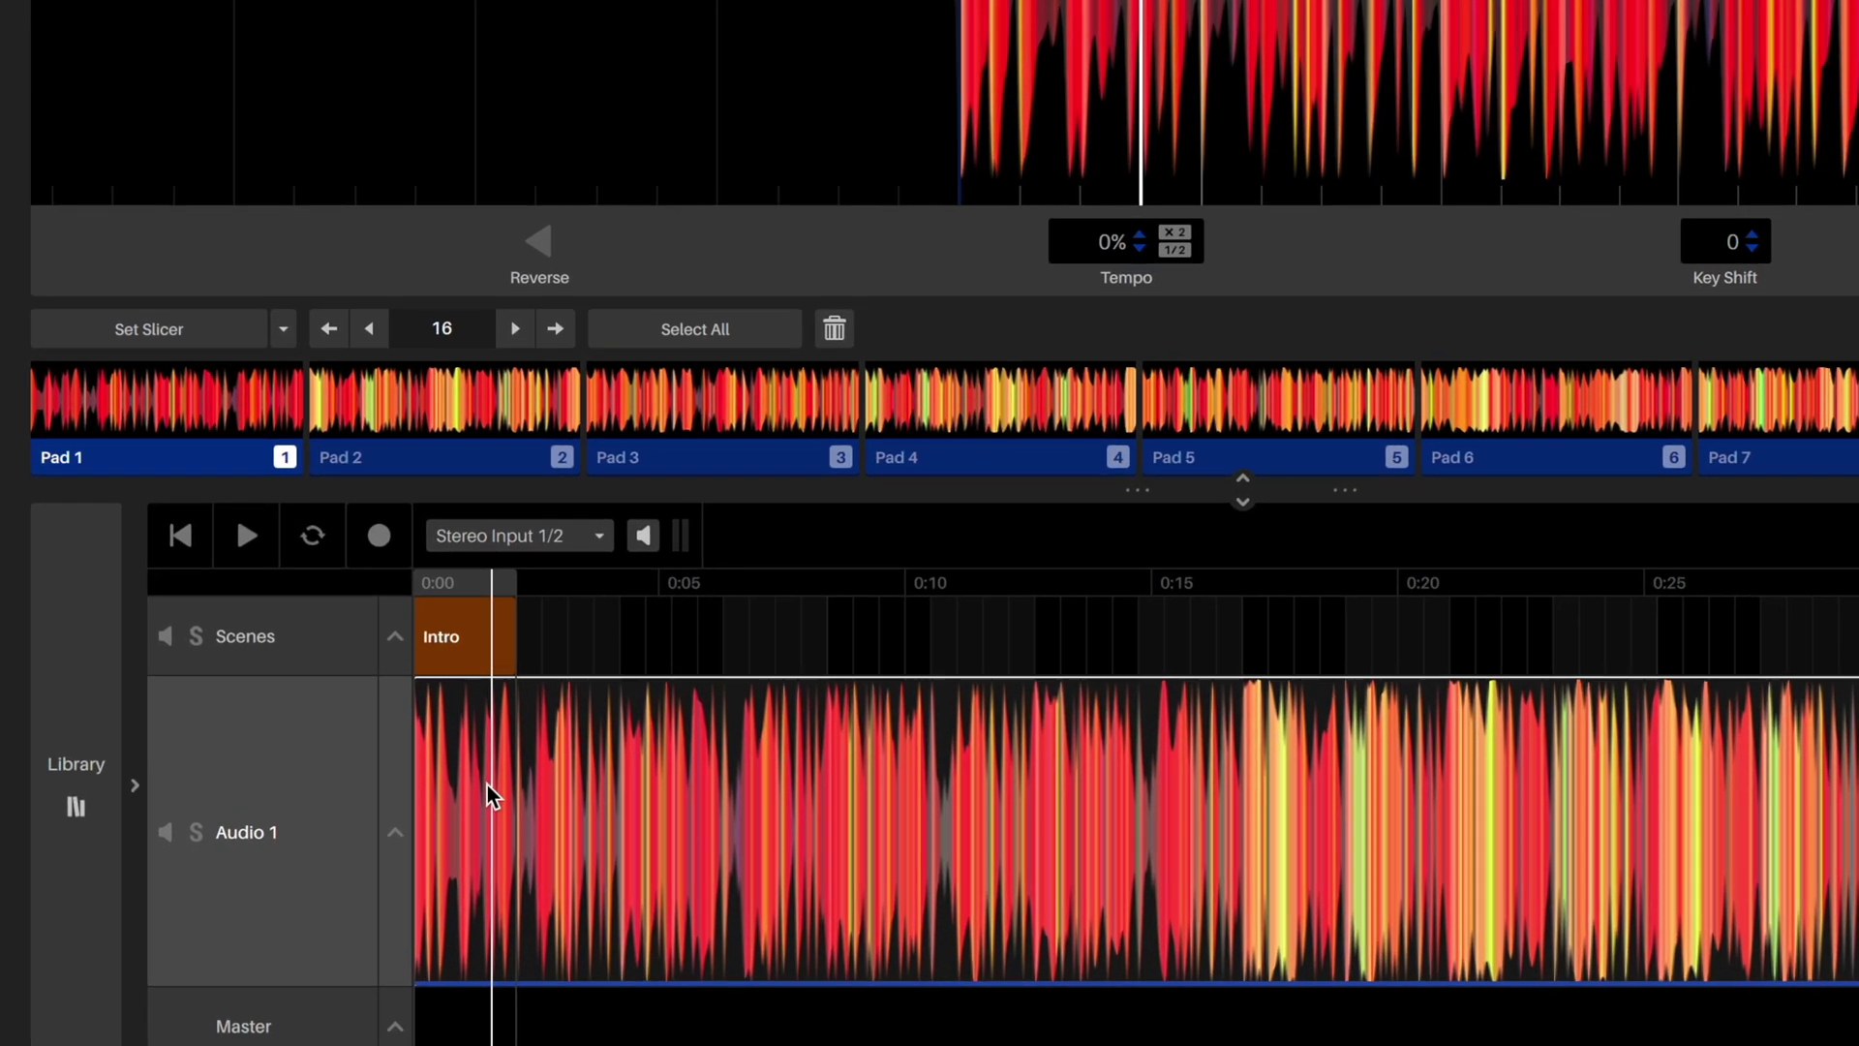
key("Delete")
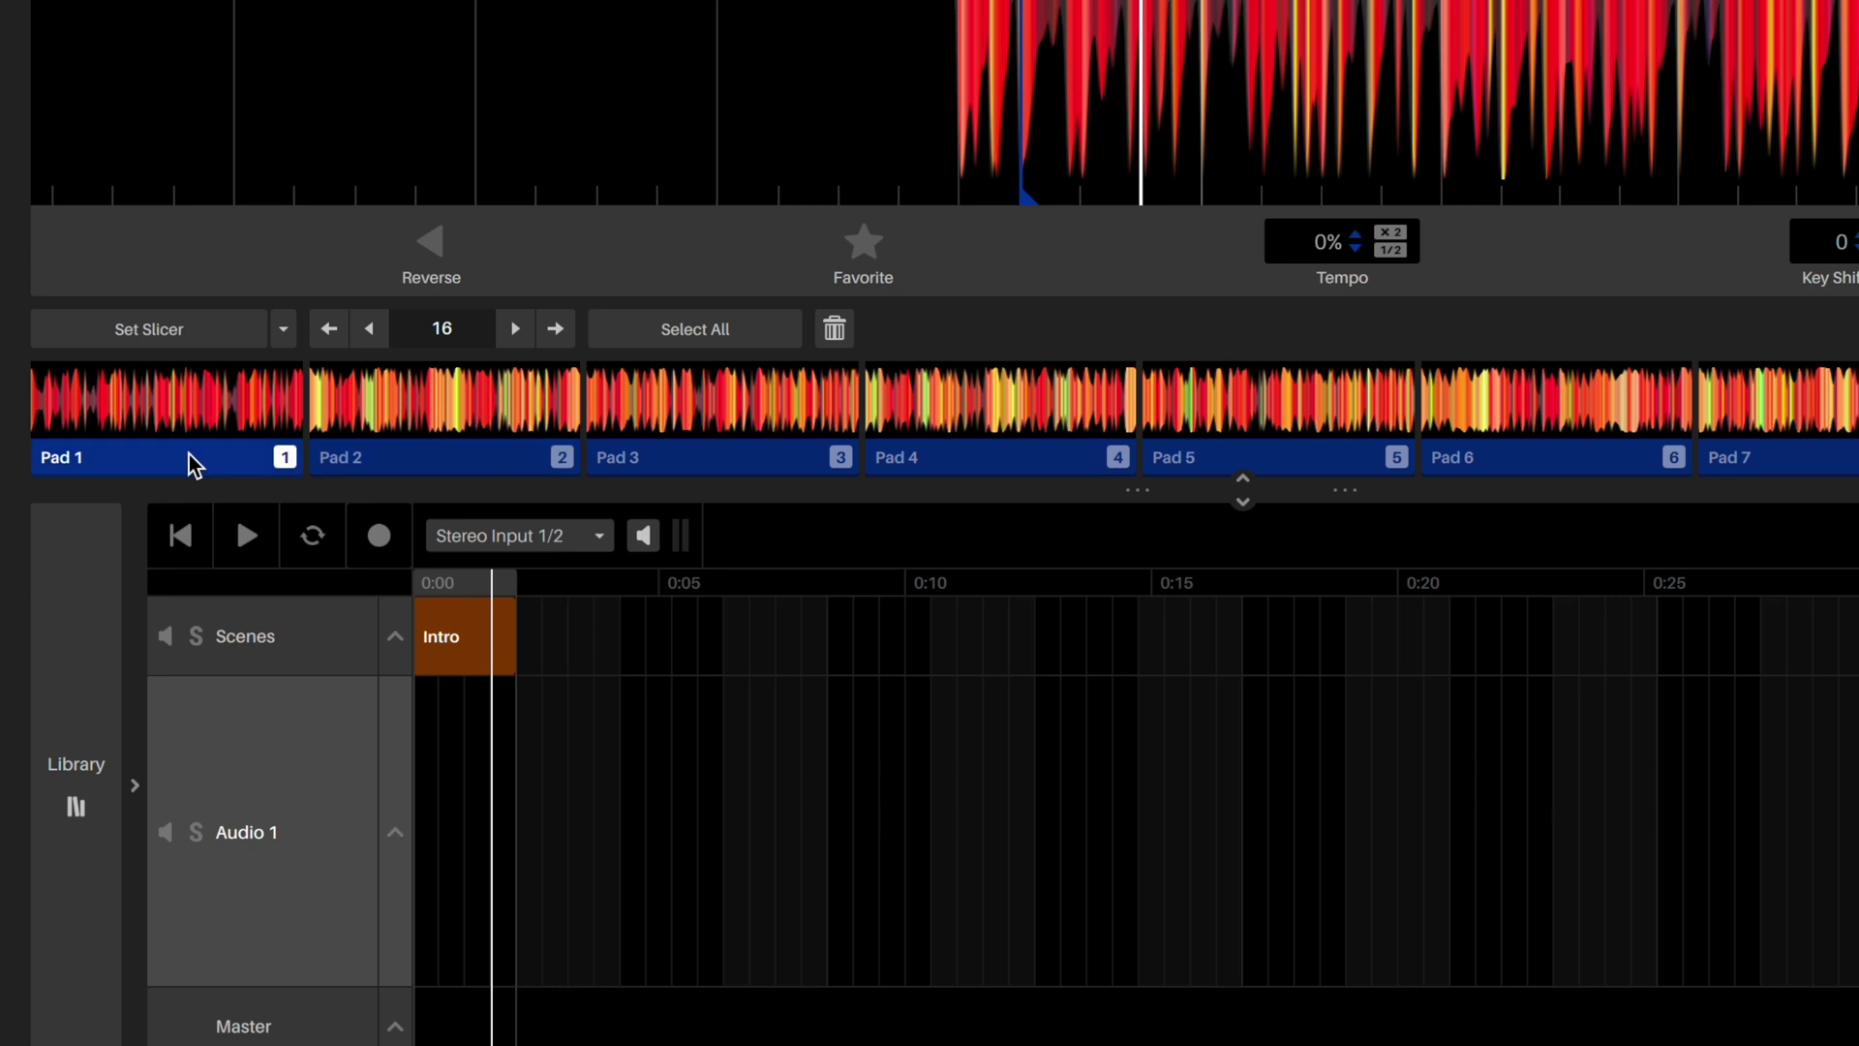
left_click_drag(188, 453, 575, 833)
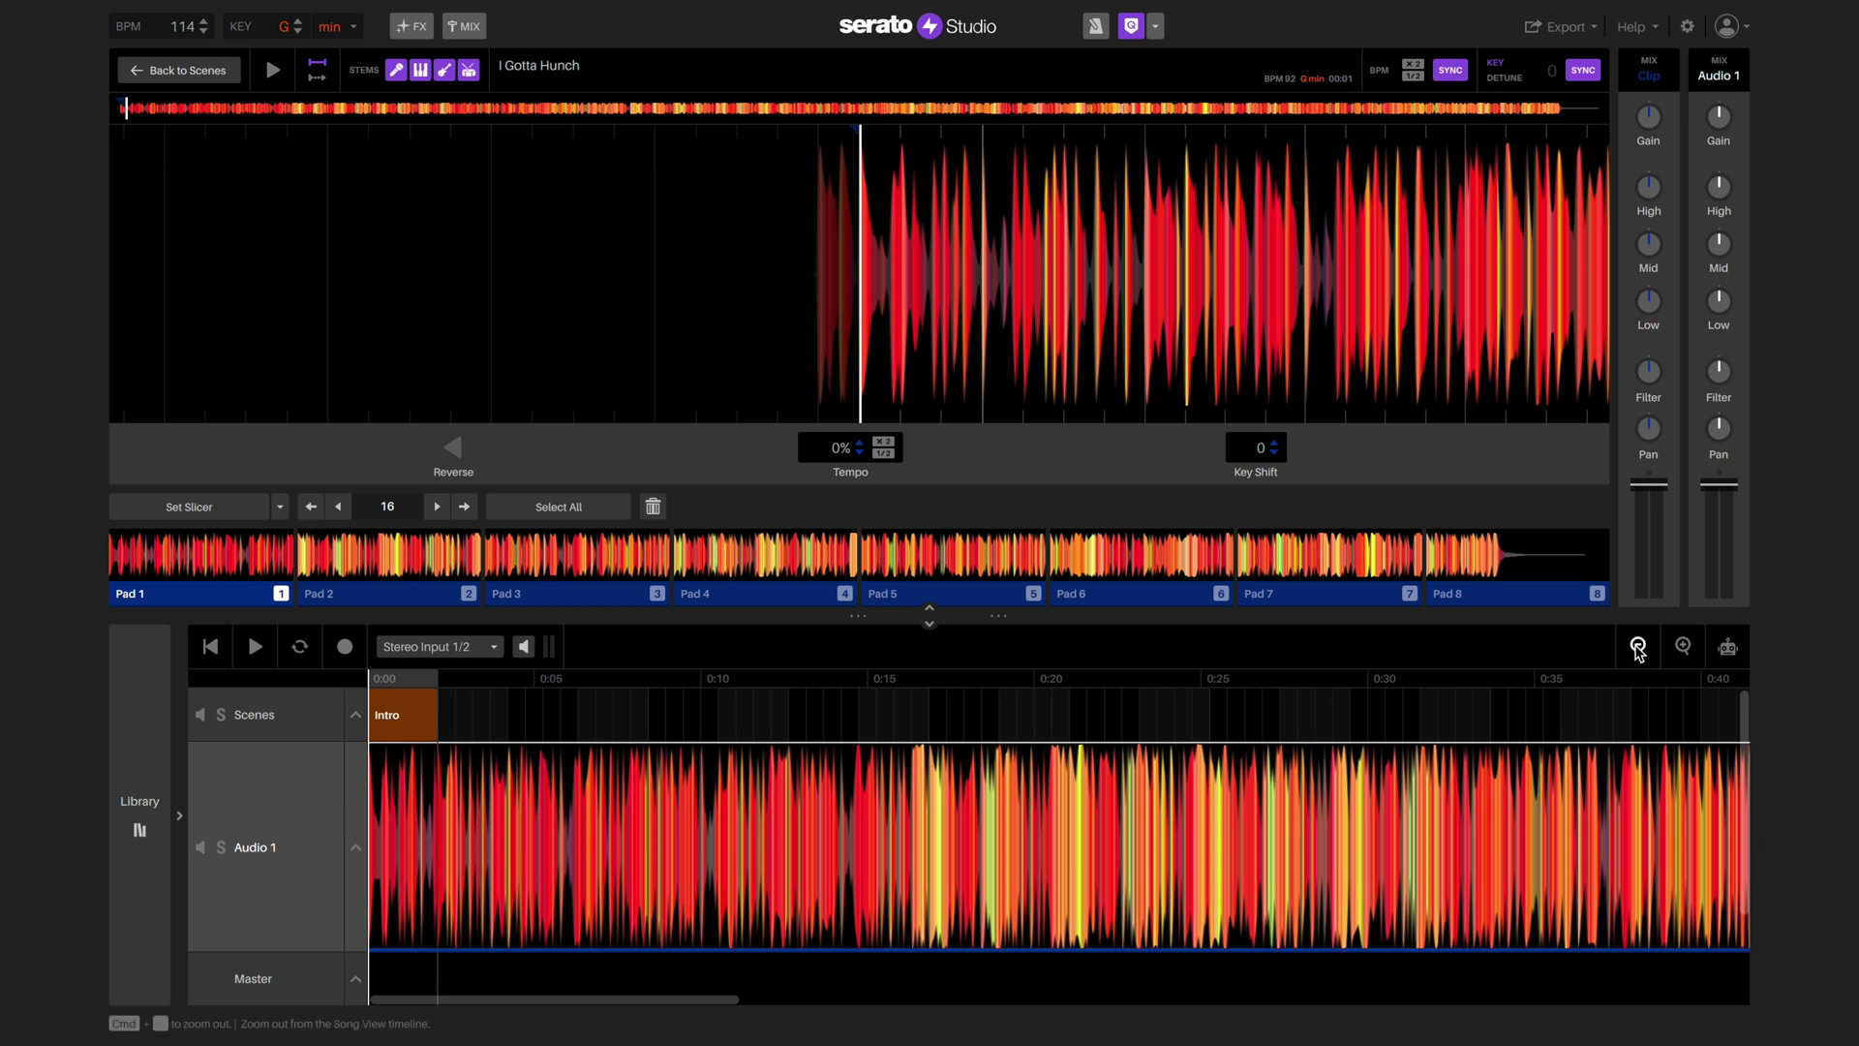
left_click(1638, 646)
left_click(1637, 646)
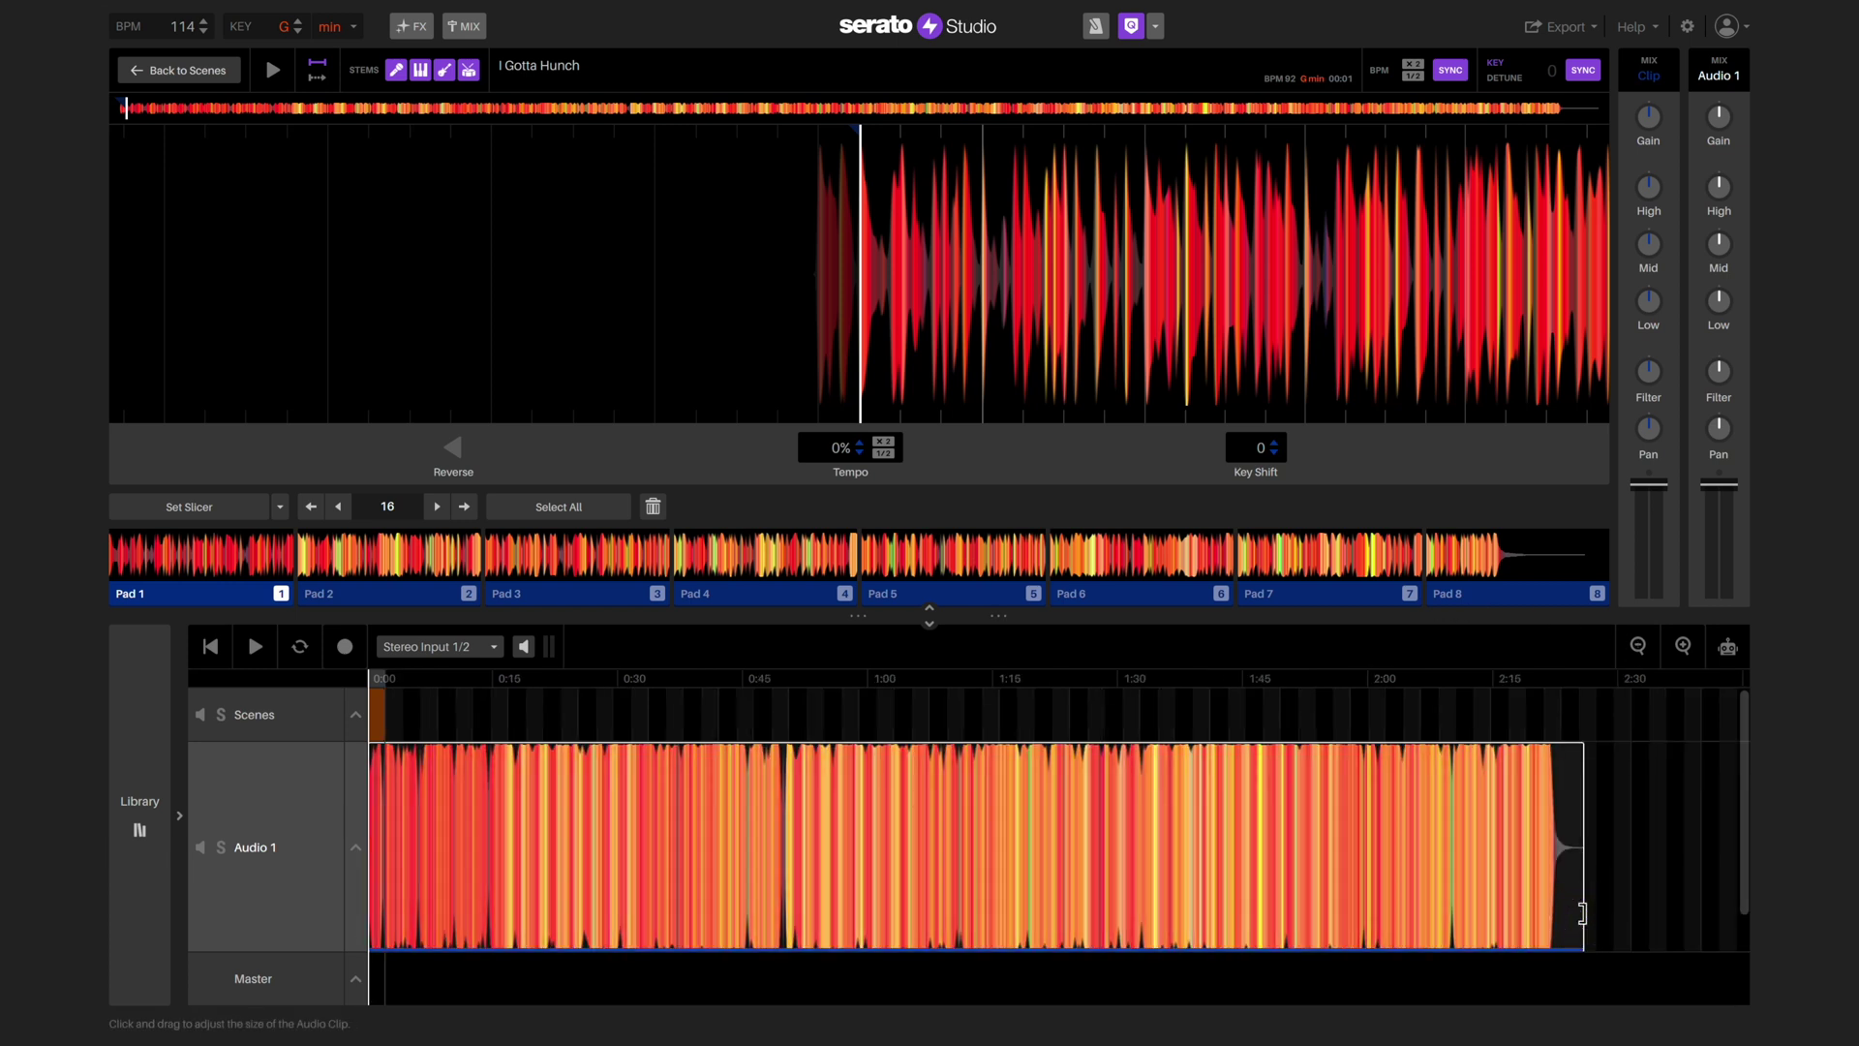
left_click_drag(1582, 914, 489, 1026)
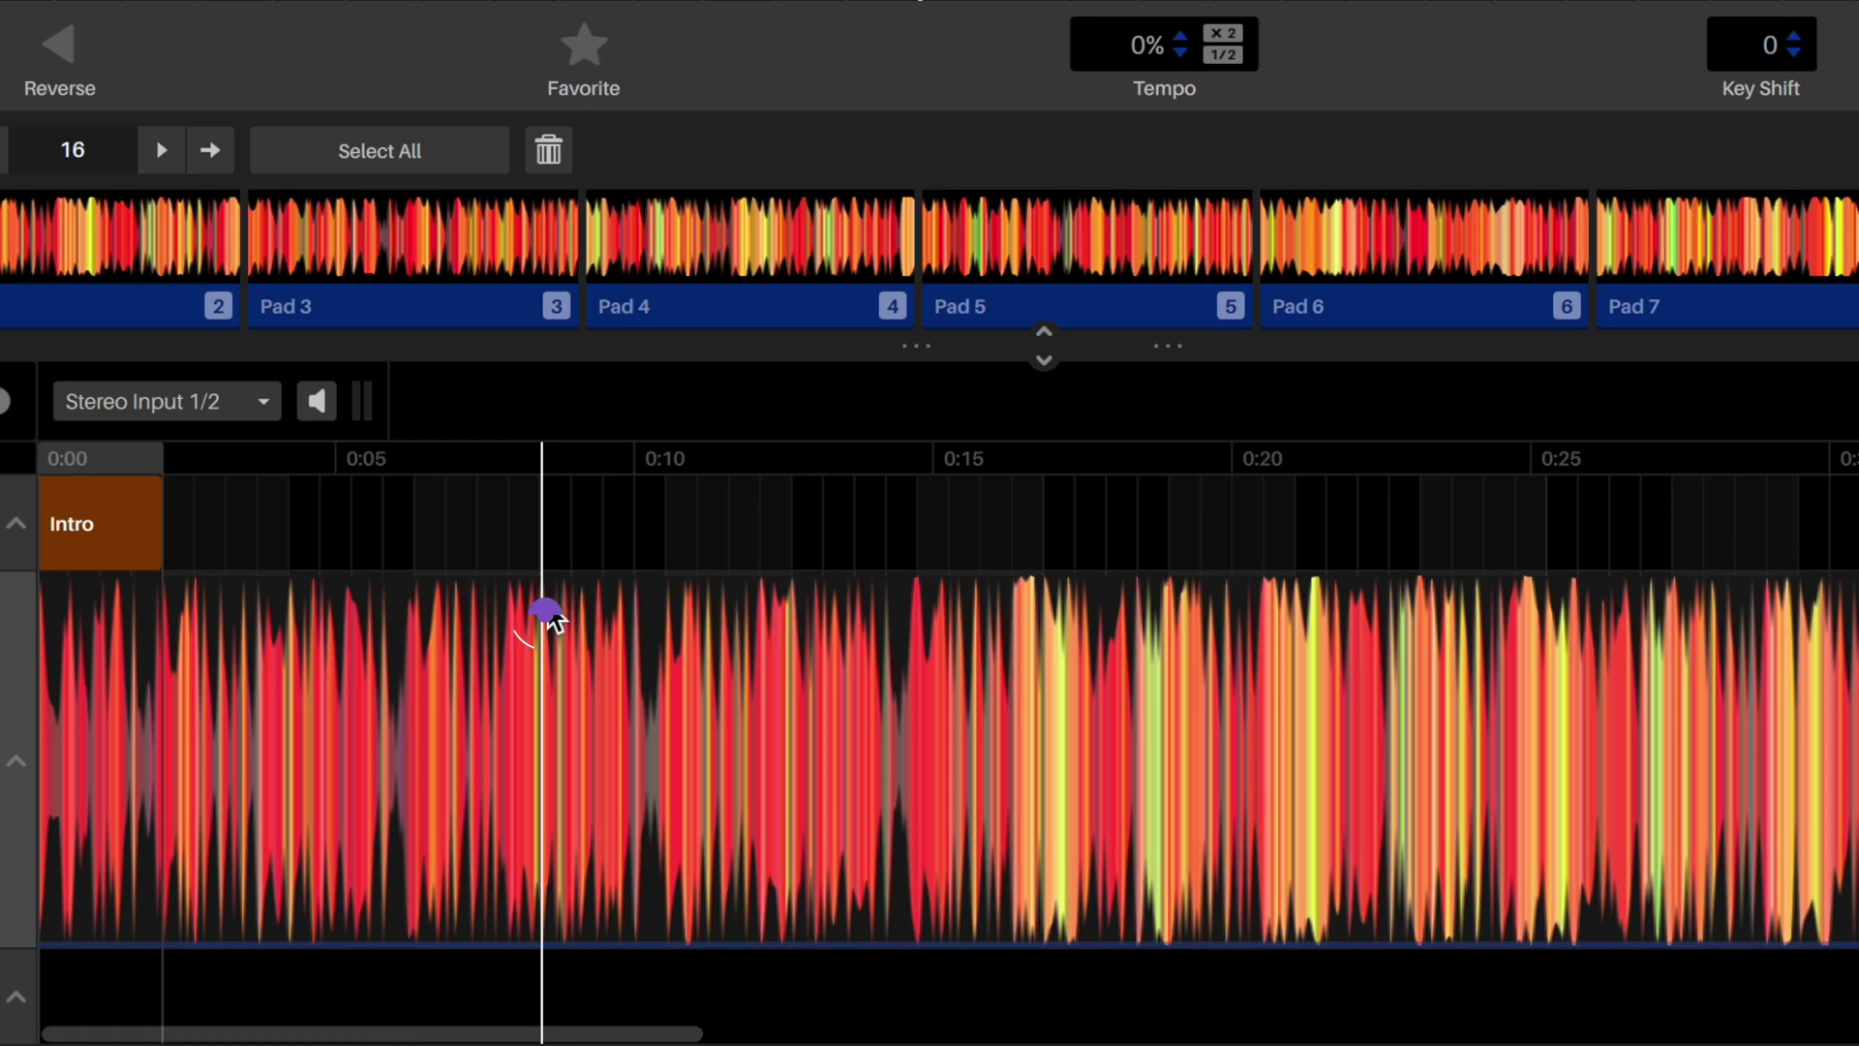
Step: Split the Audio 1 clip at the playhead to about 8 seconds and duplicate it
right_click(549, 613)
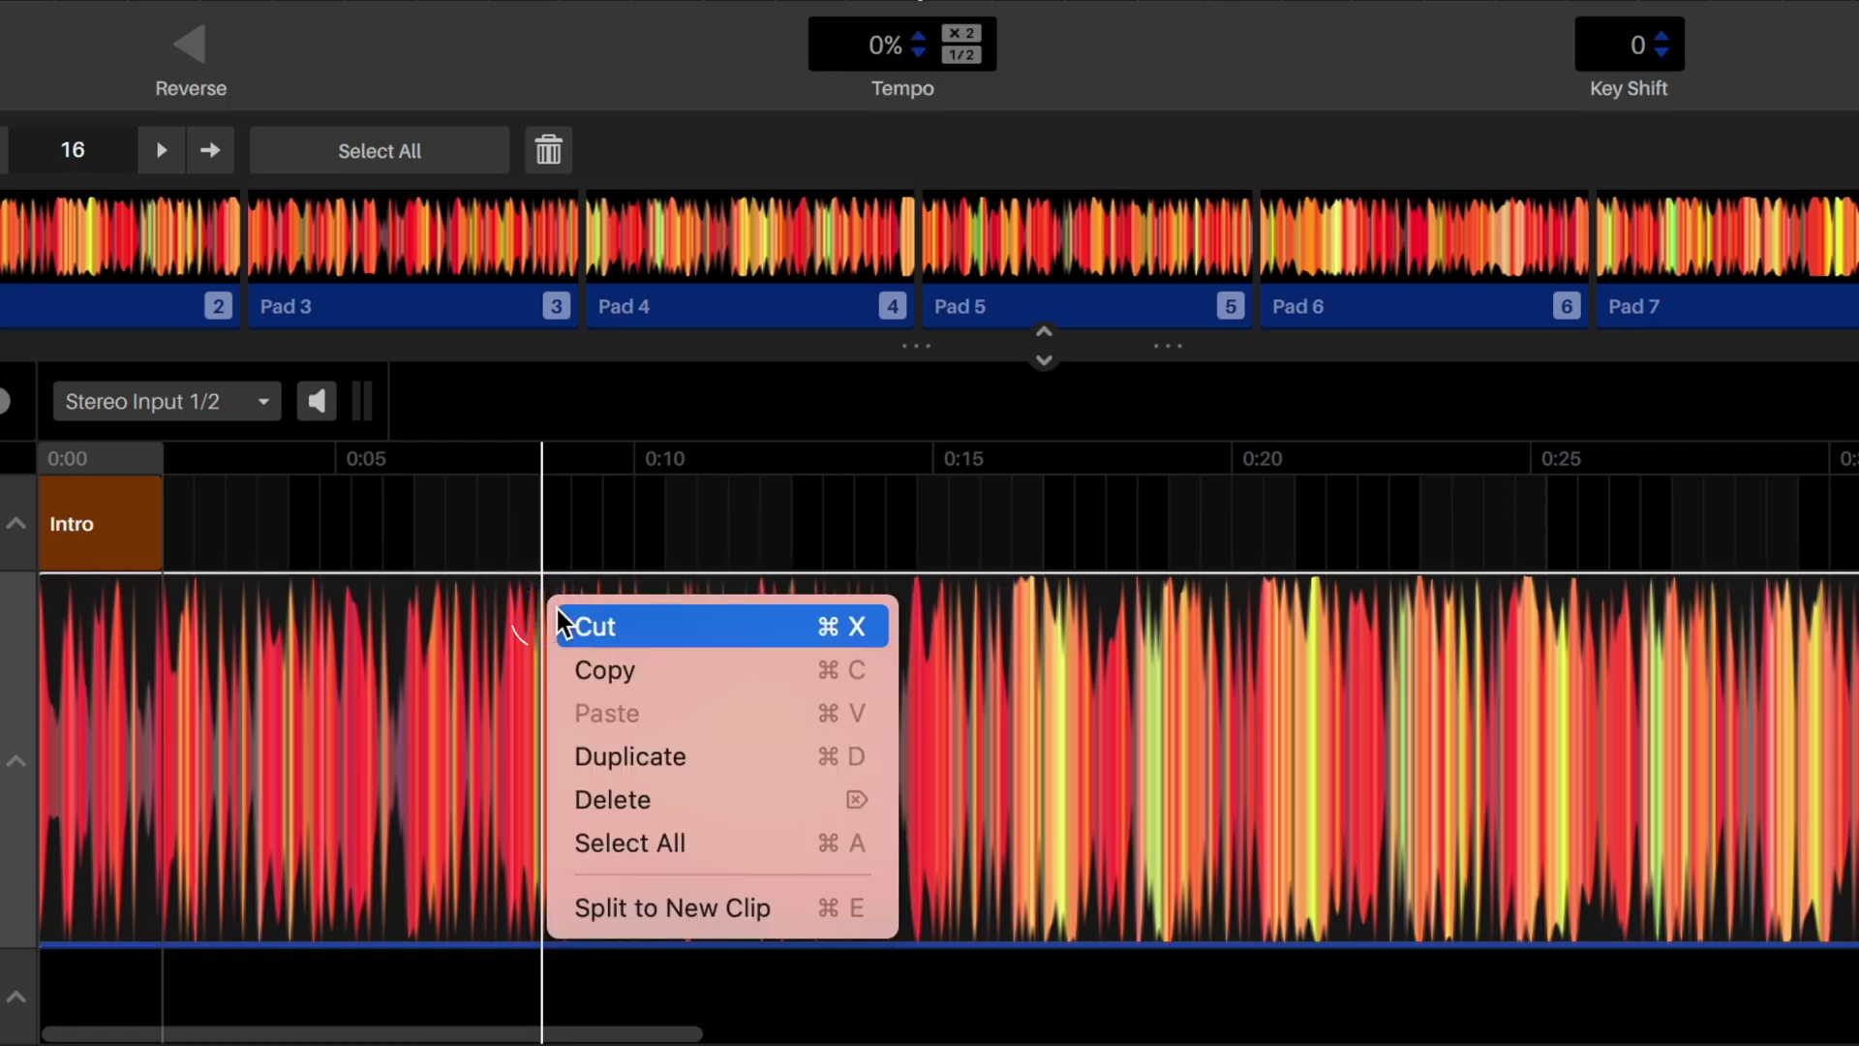
left_click(624, 925)
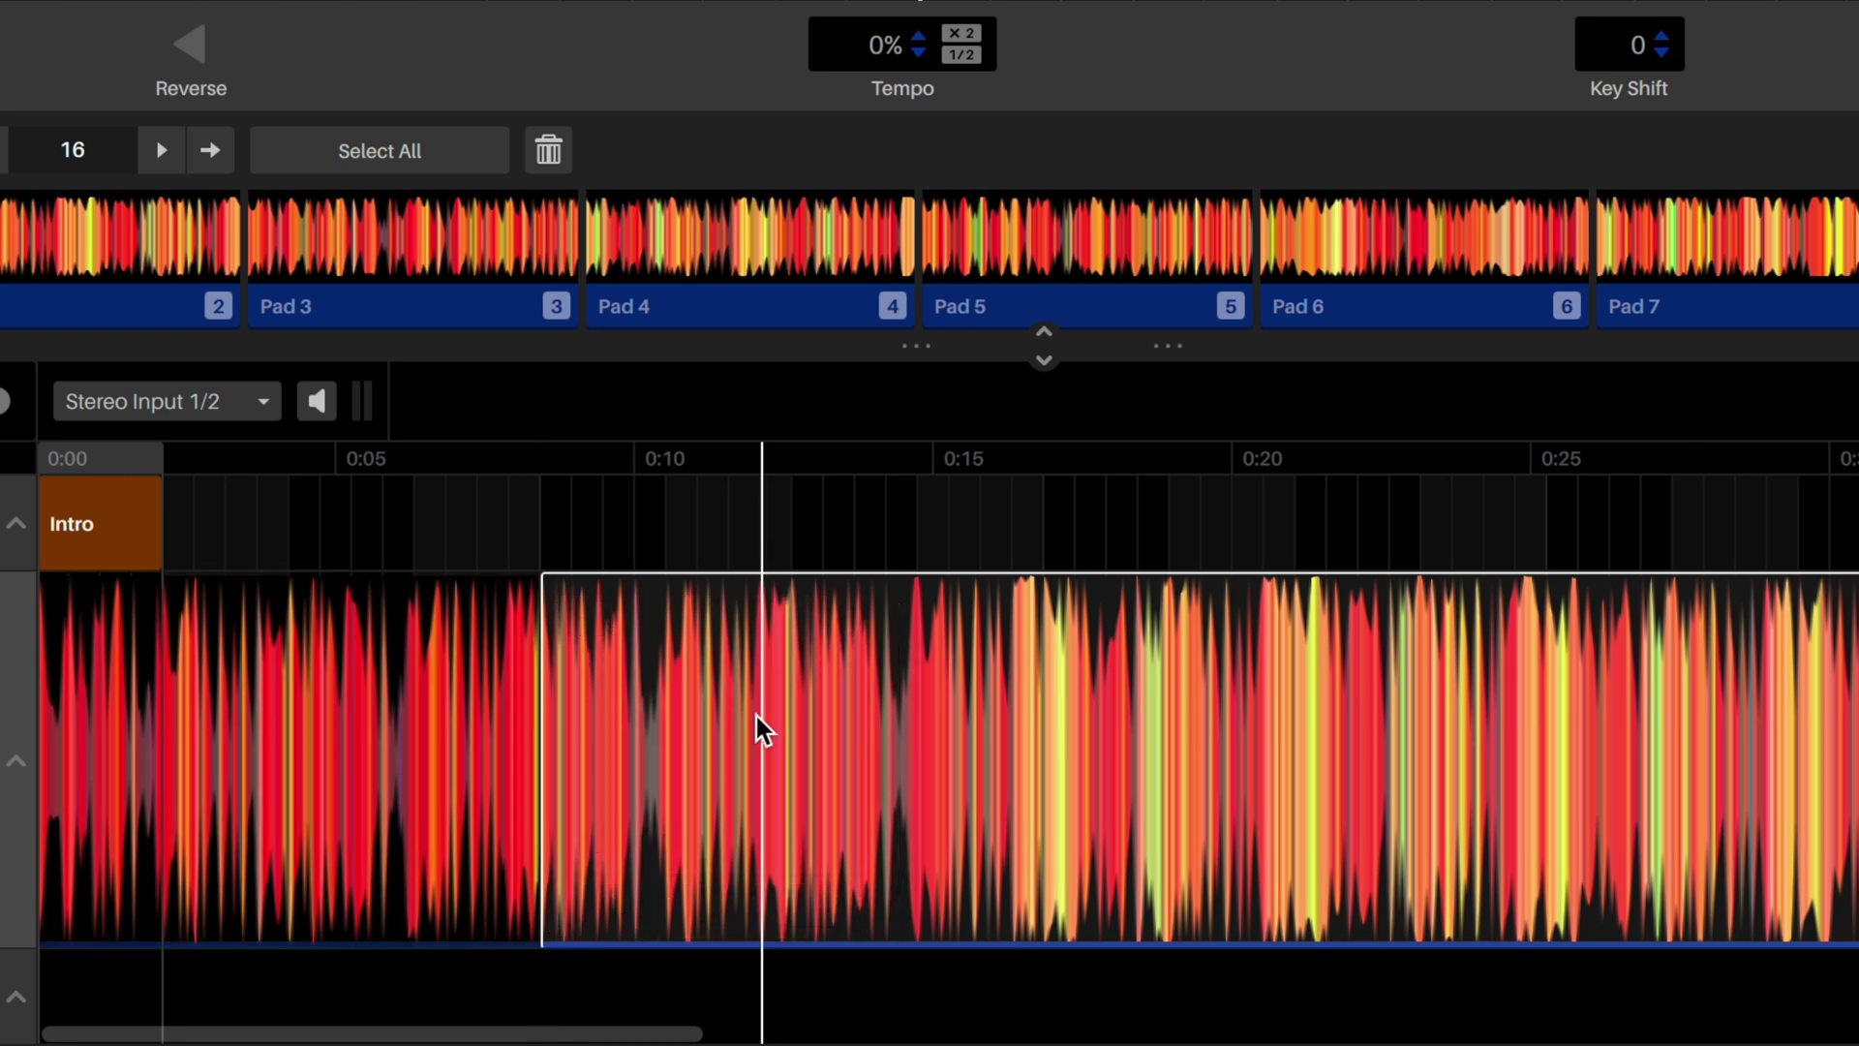
left_click(211, 647)
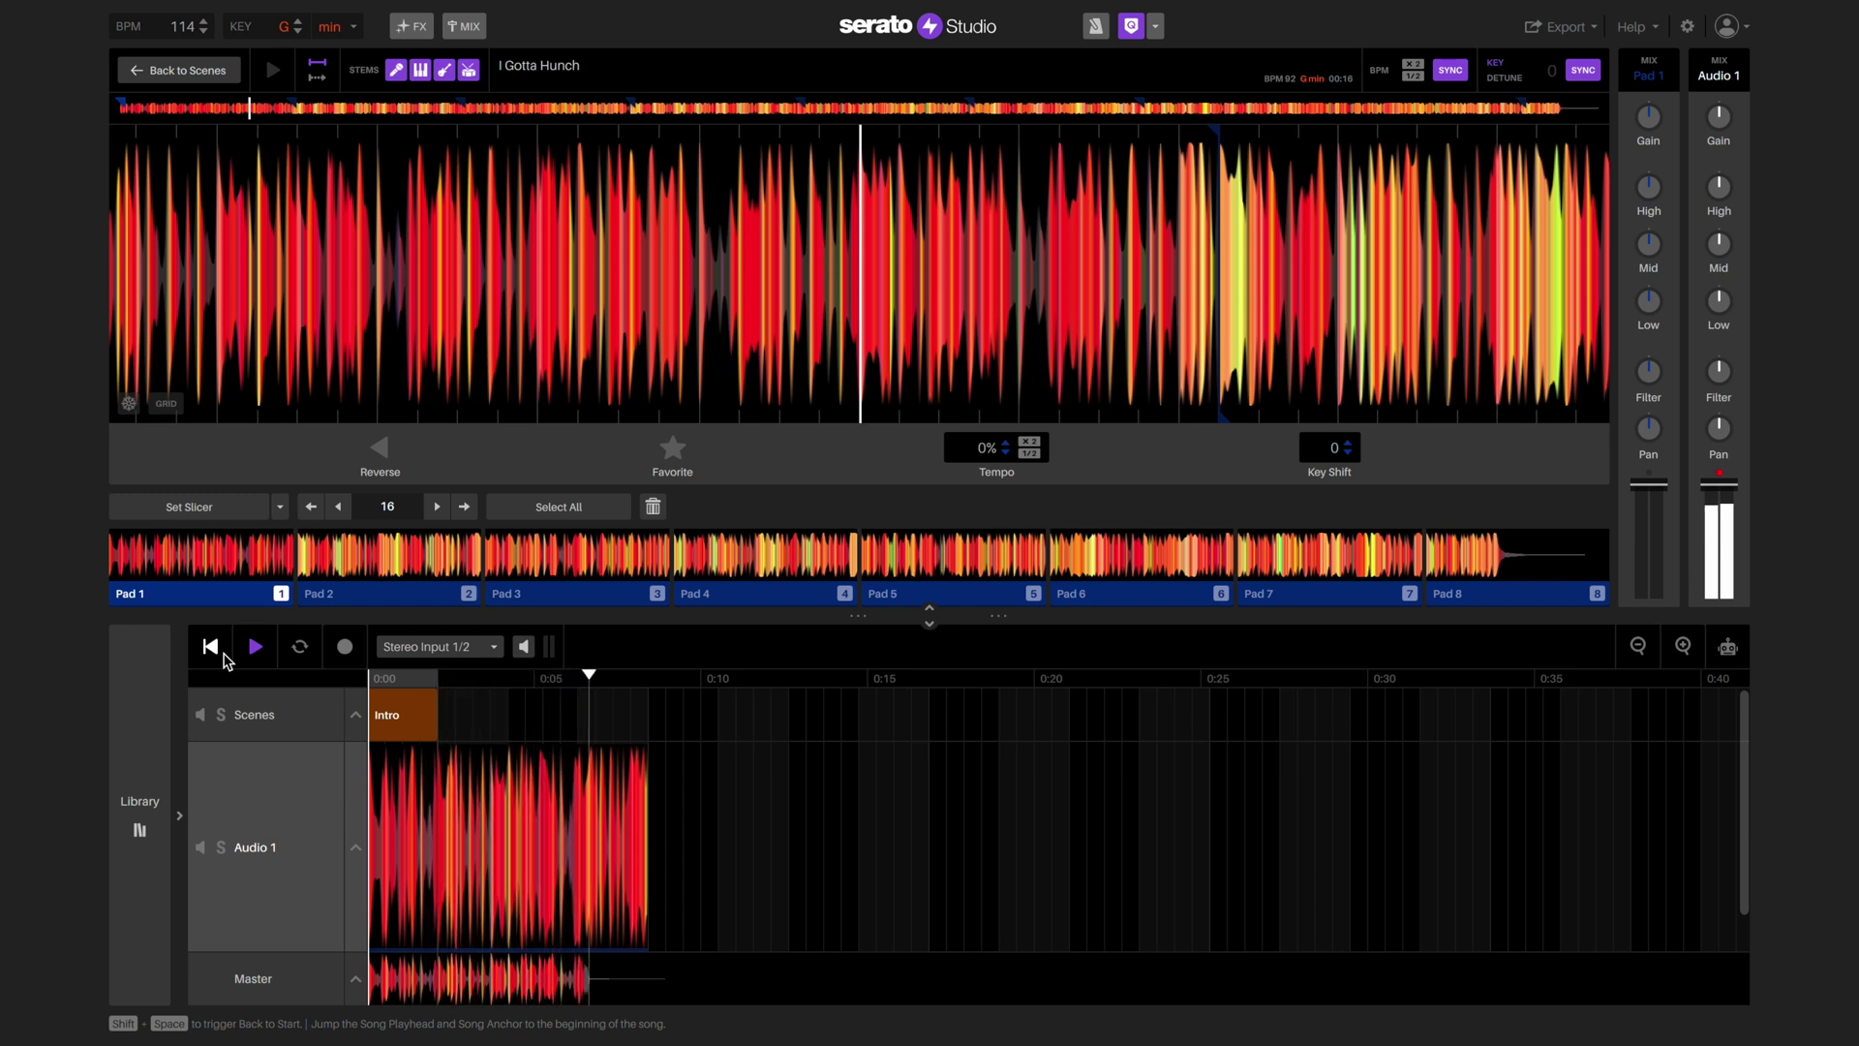
left_click(467, 797)
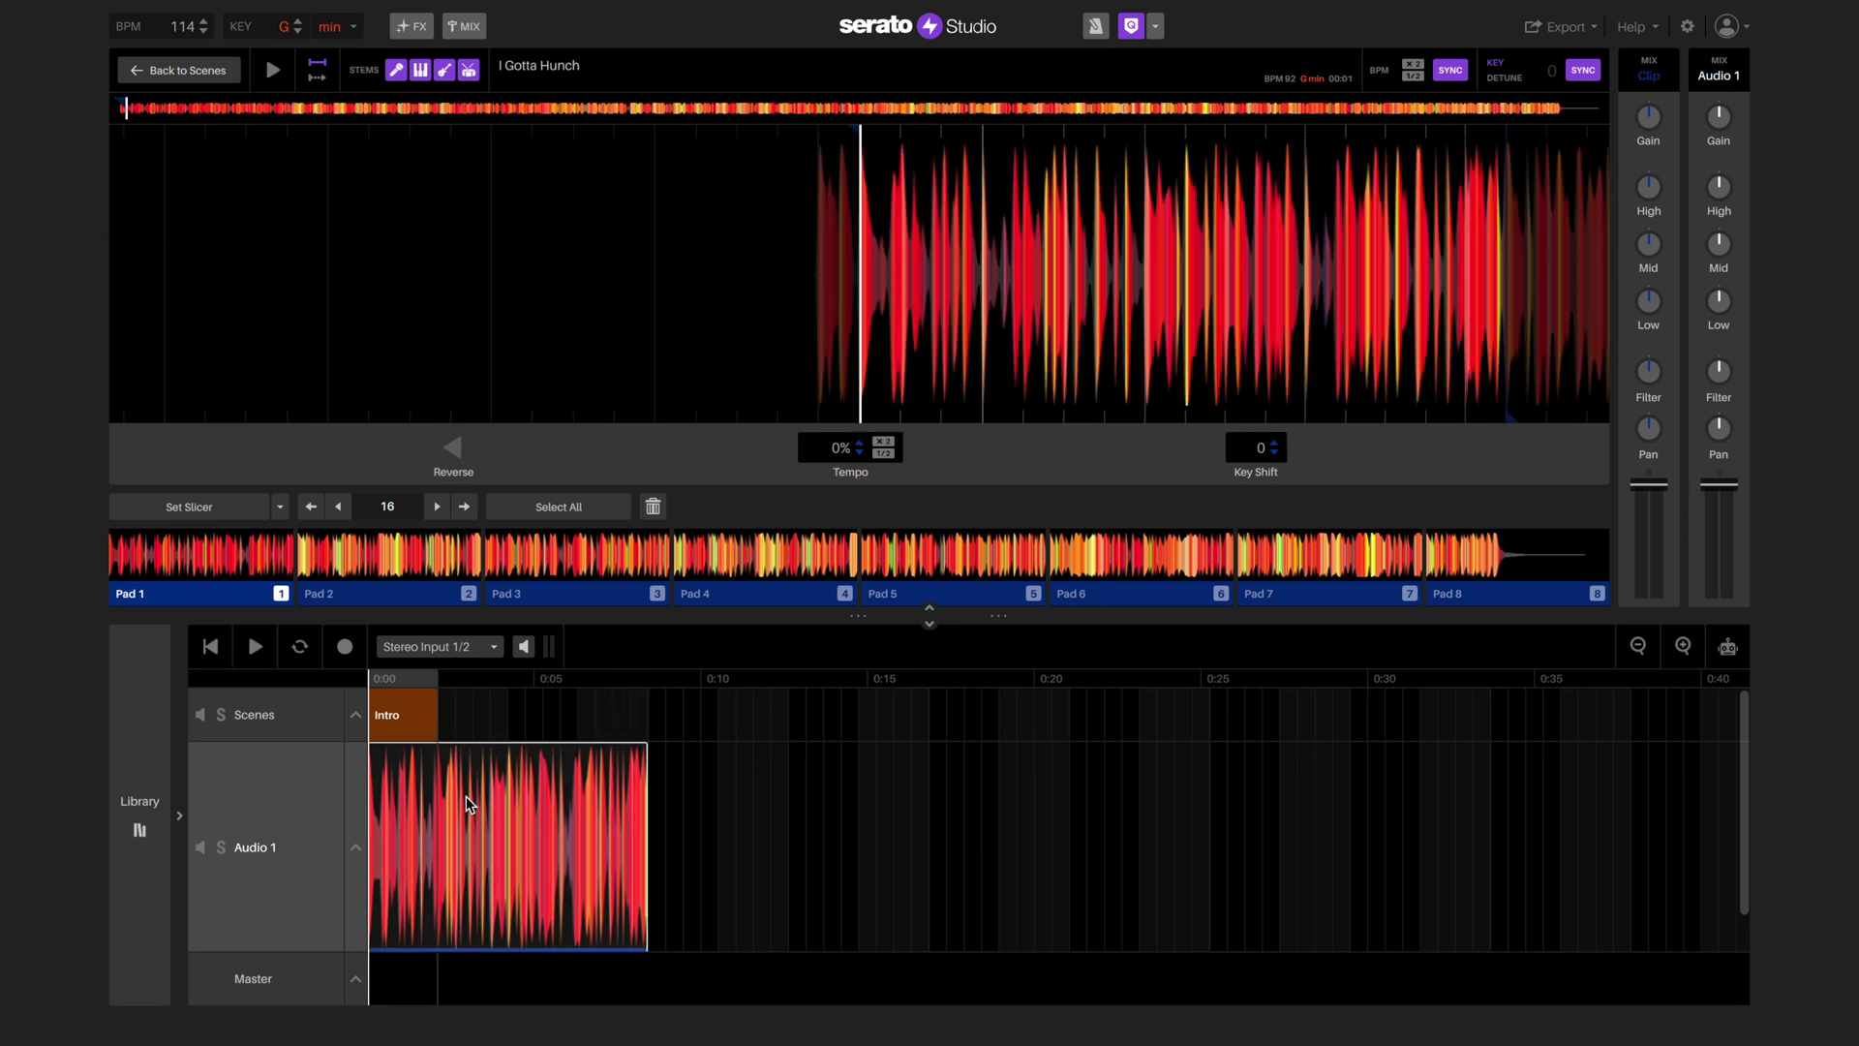
key("ctrl+d")
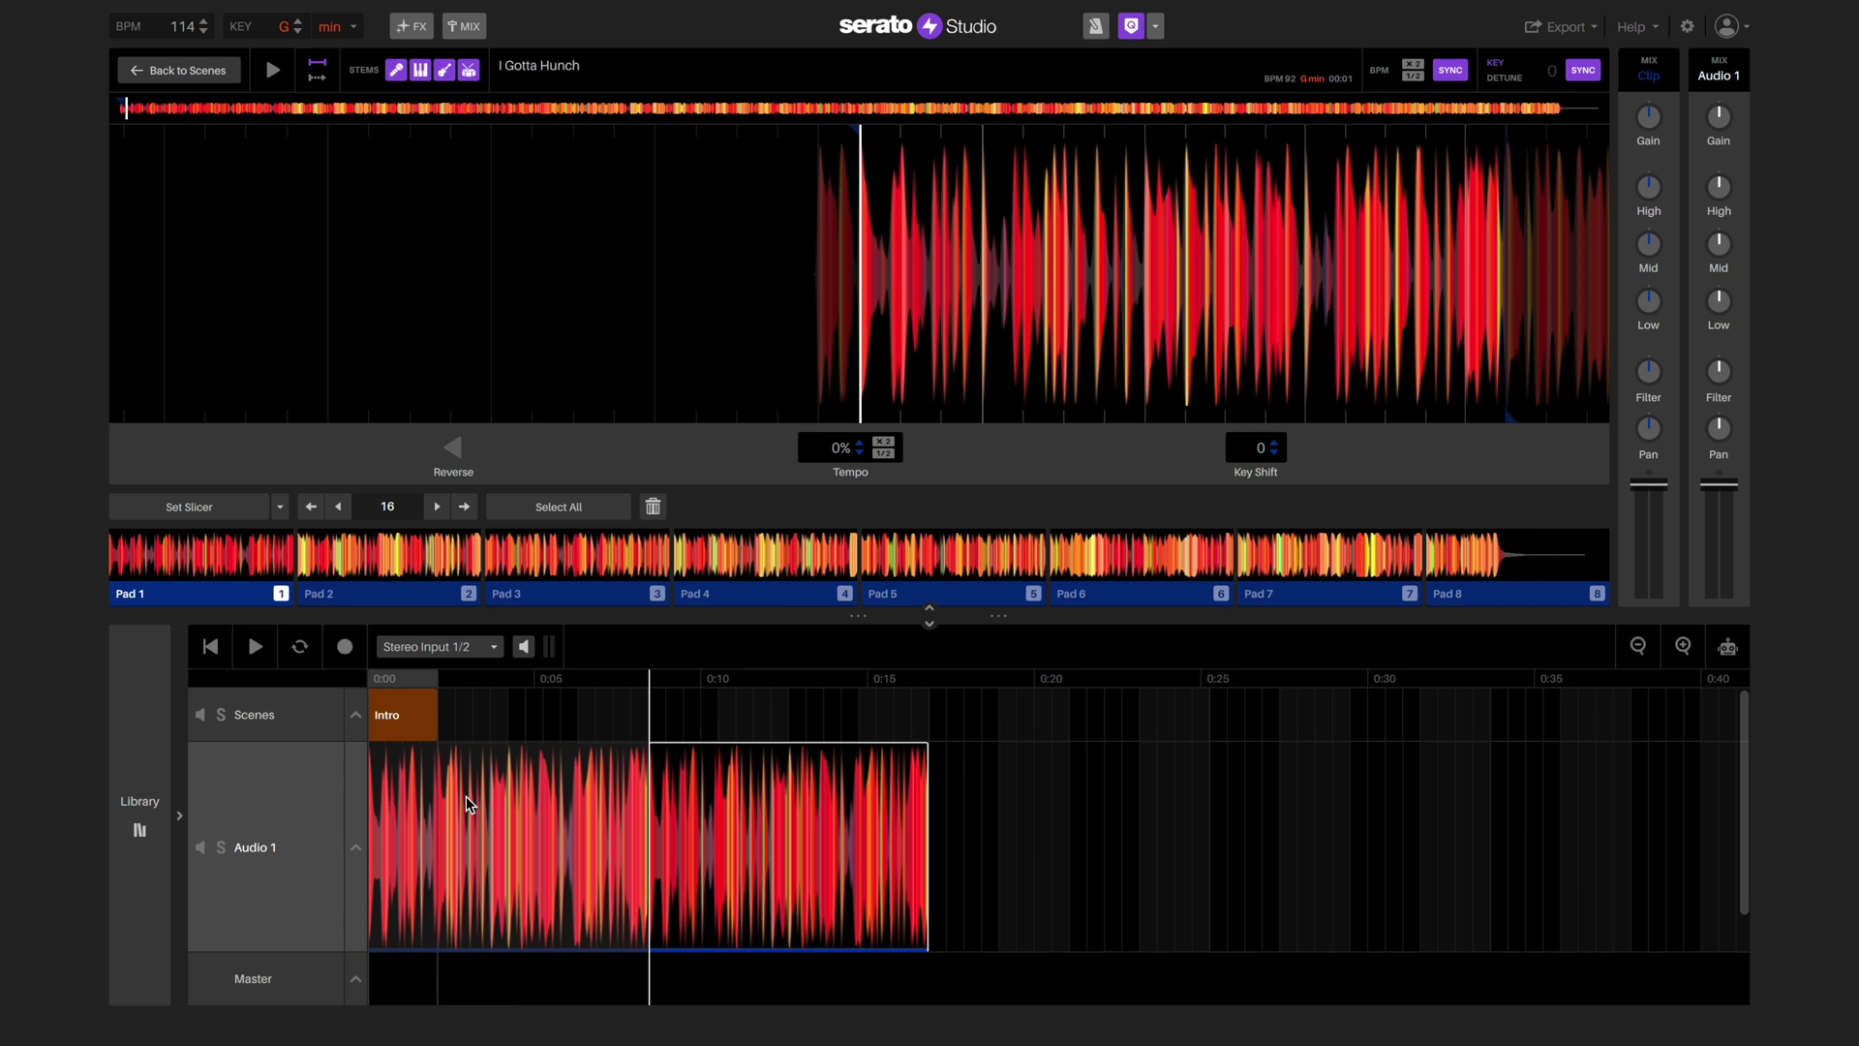
Step: Add the Pad 2, 6 and 8 slices to Audio 1, trimming a clip to end near 1:48
left_click_drag(388, 557, 1007, 830)
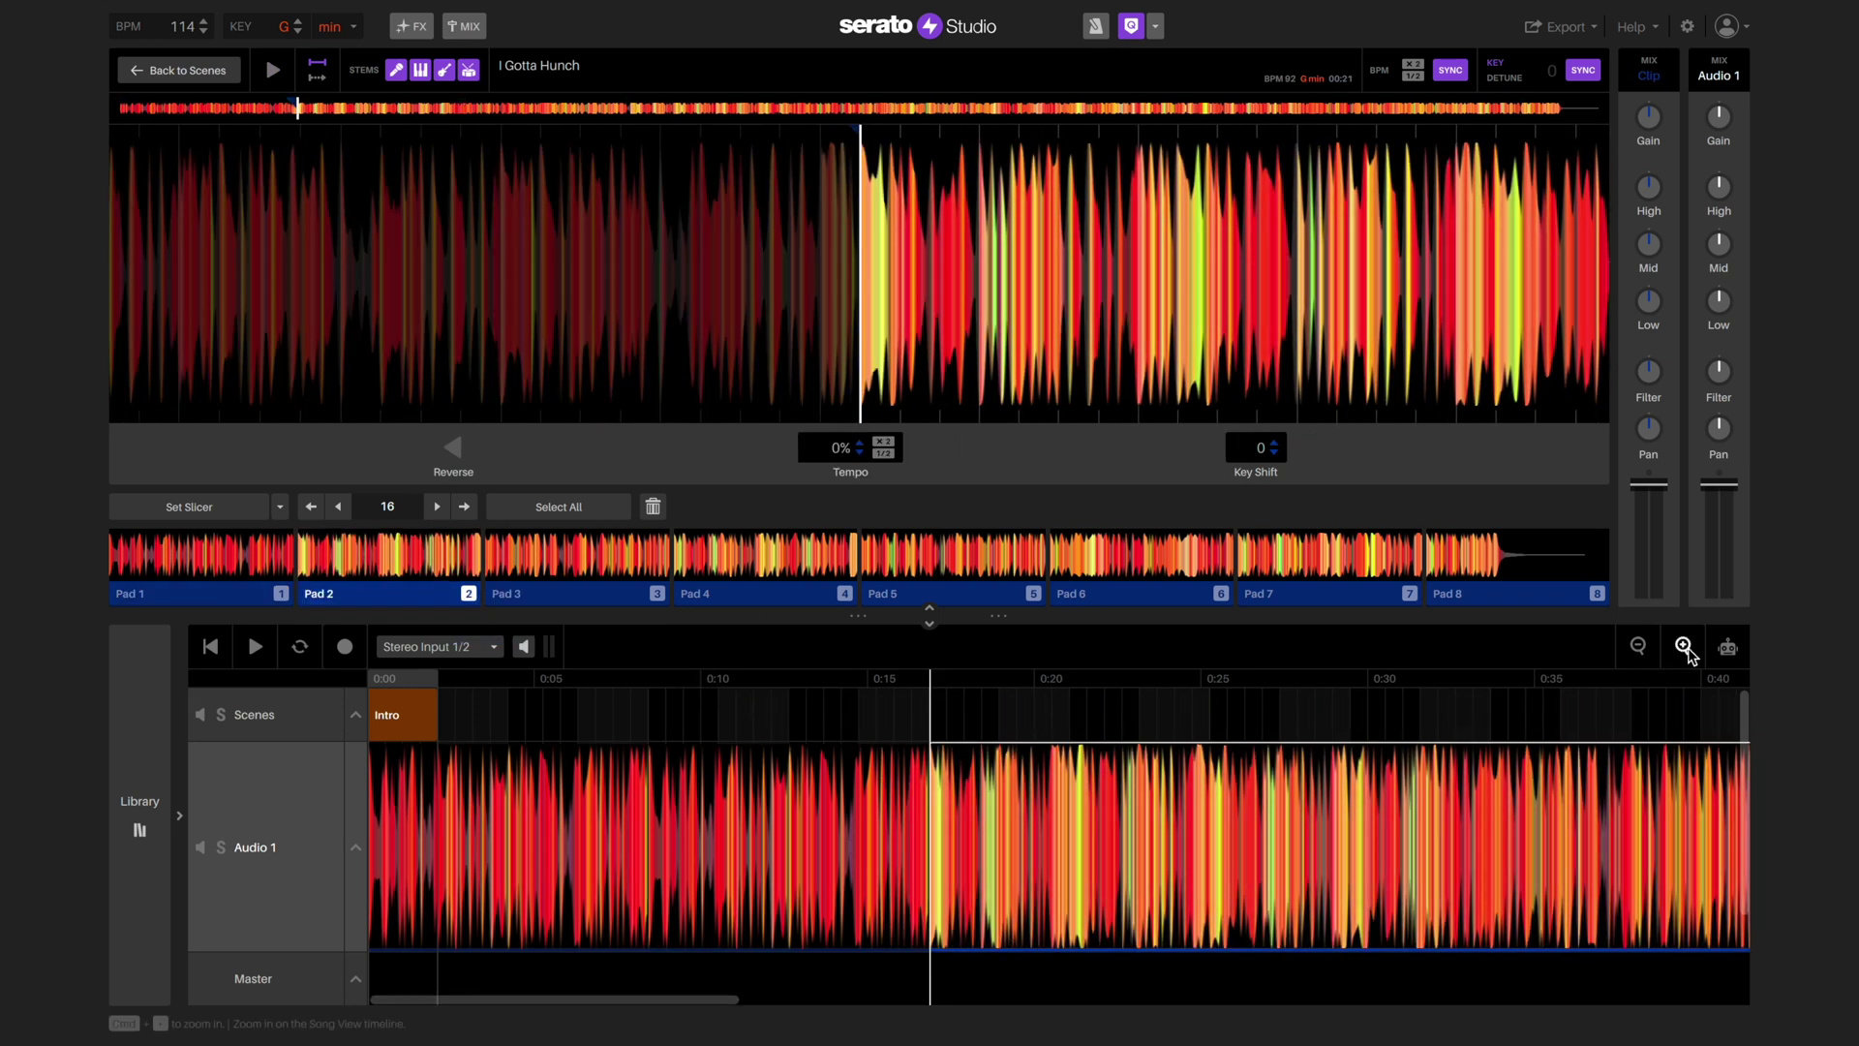
left_click(1637, 646)
left_click(489, 681)
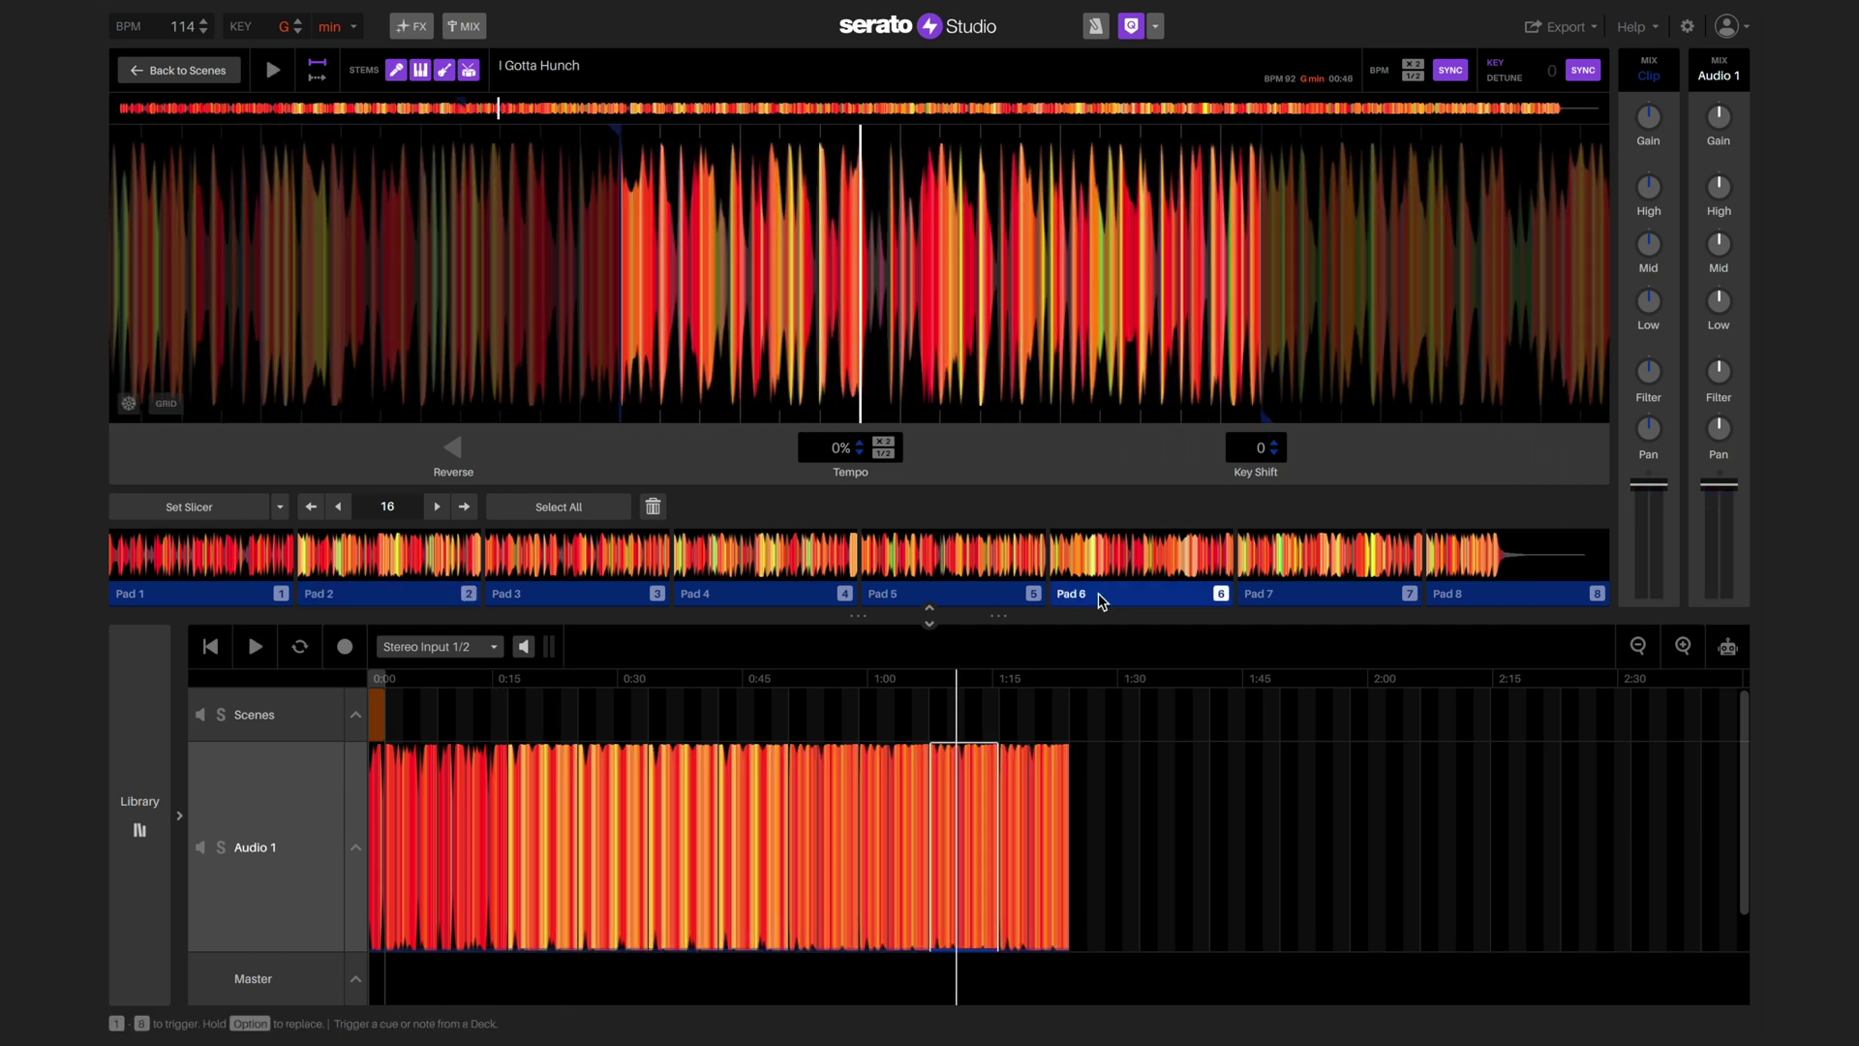
left_click_drag(1098, 594, 978, 837)
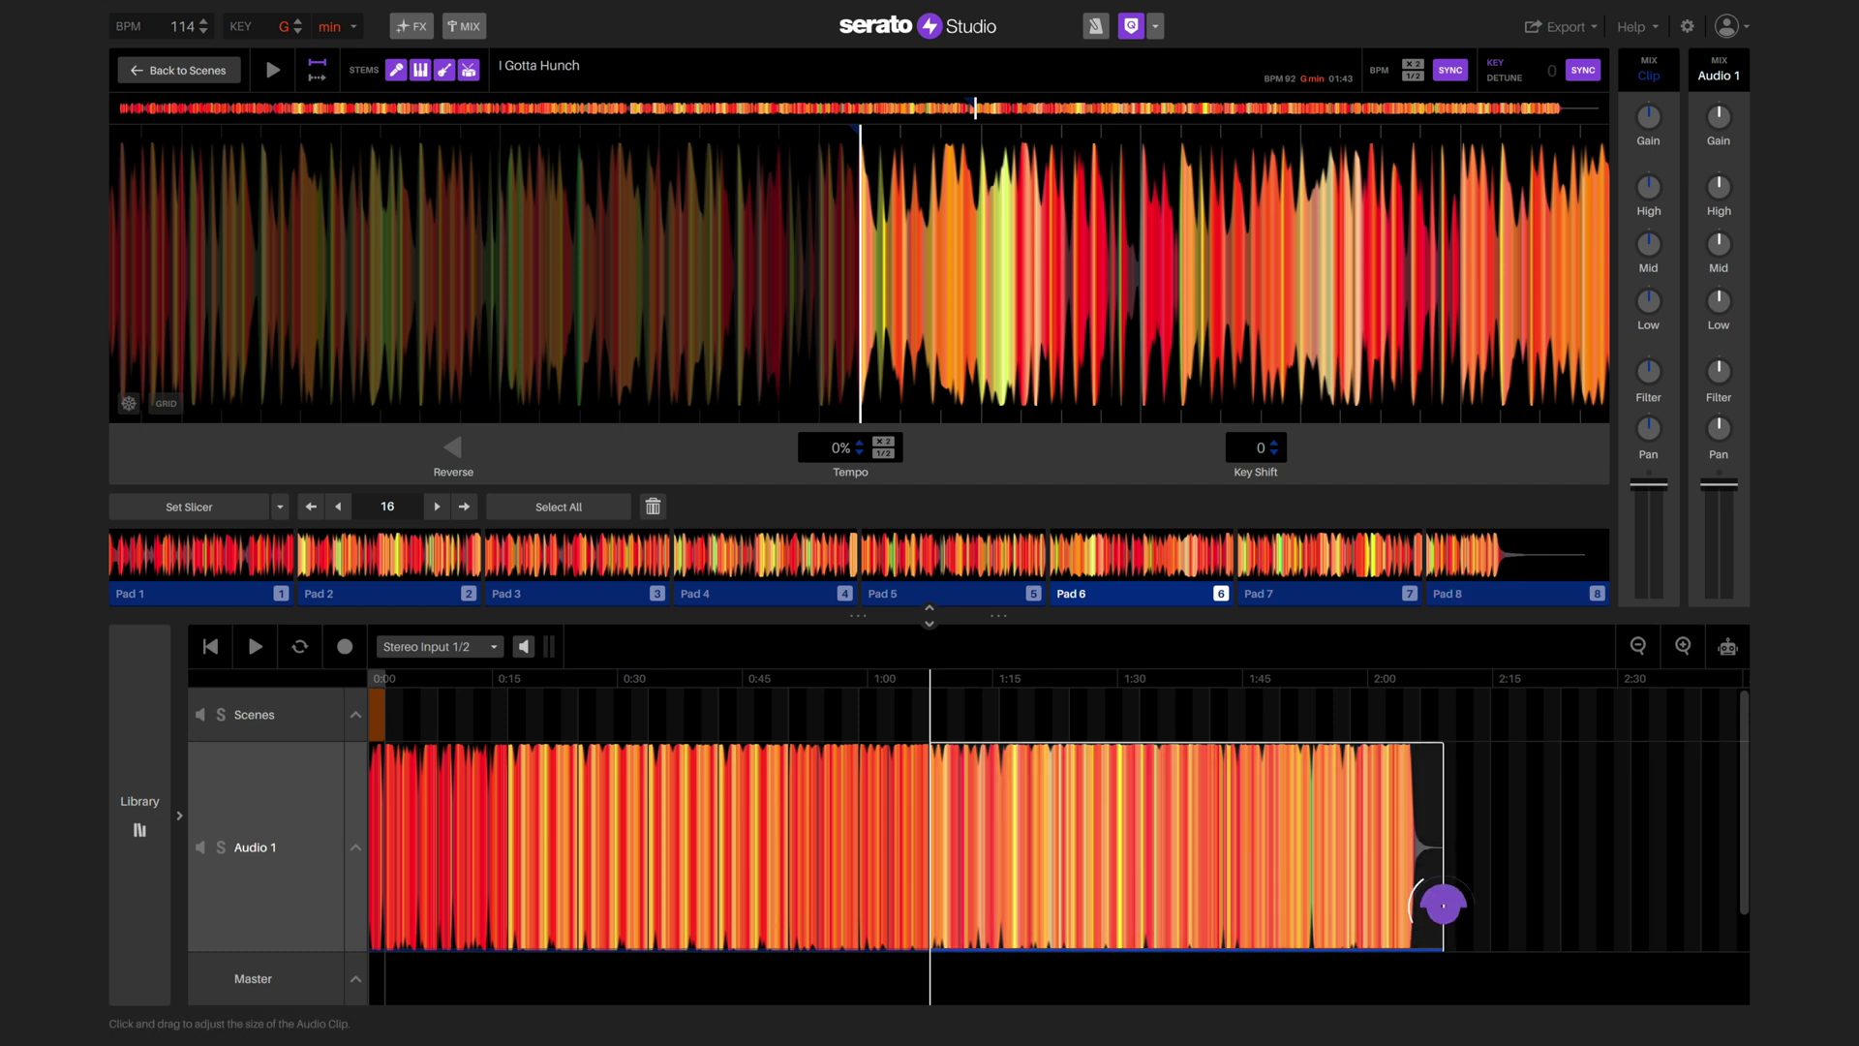
left_click_drag(1443, 906, 1220, 942)
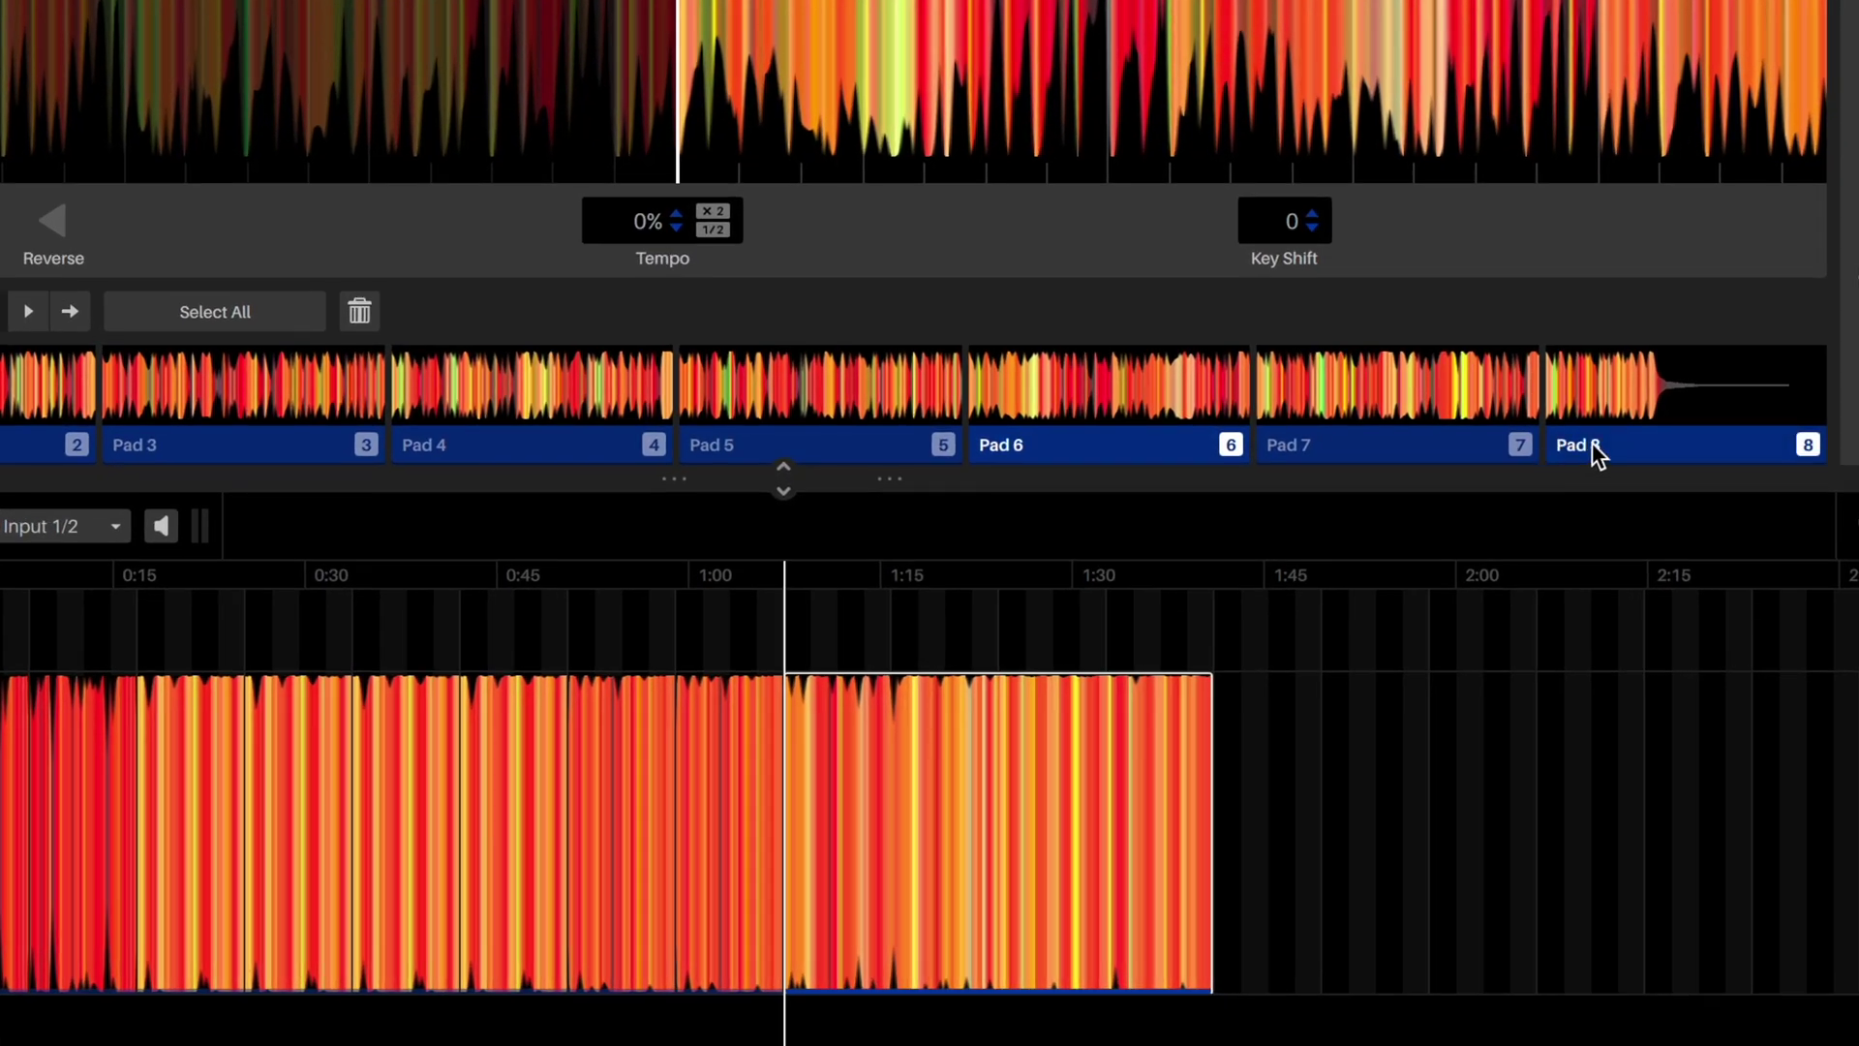
left_click_drag(1592, 444, 1261, 841)
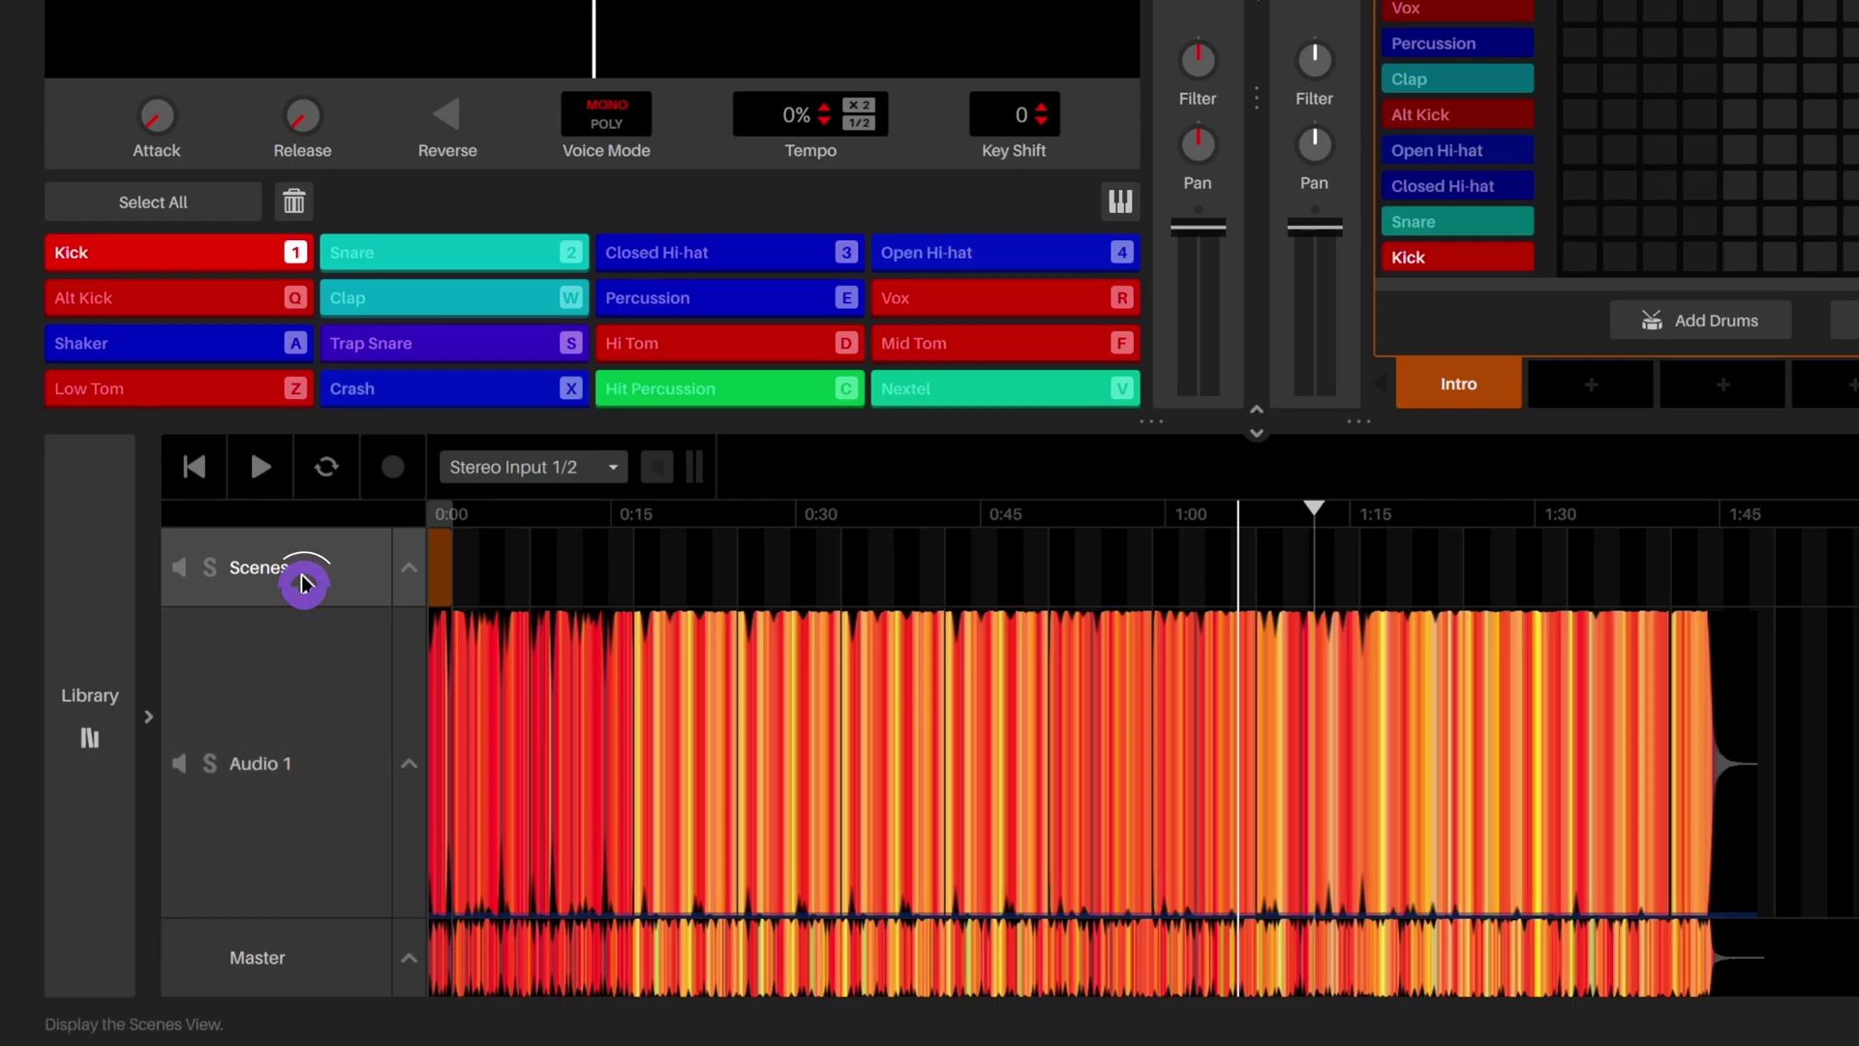
left_click(105, 618)
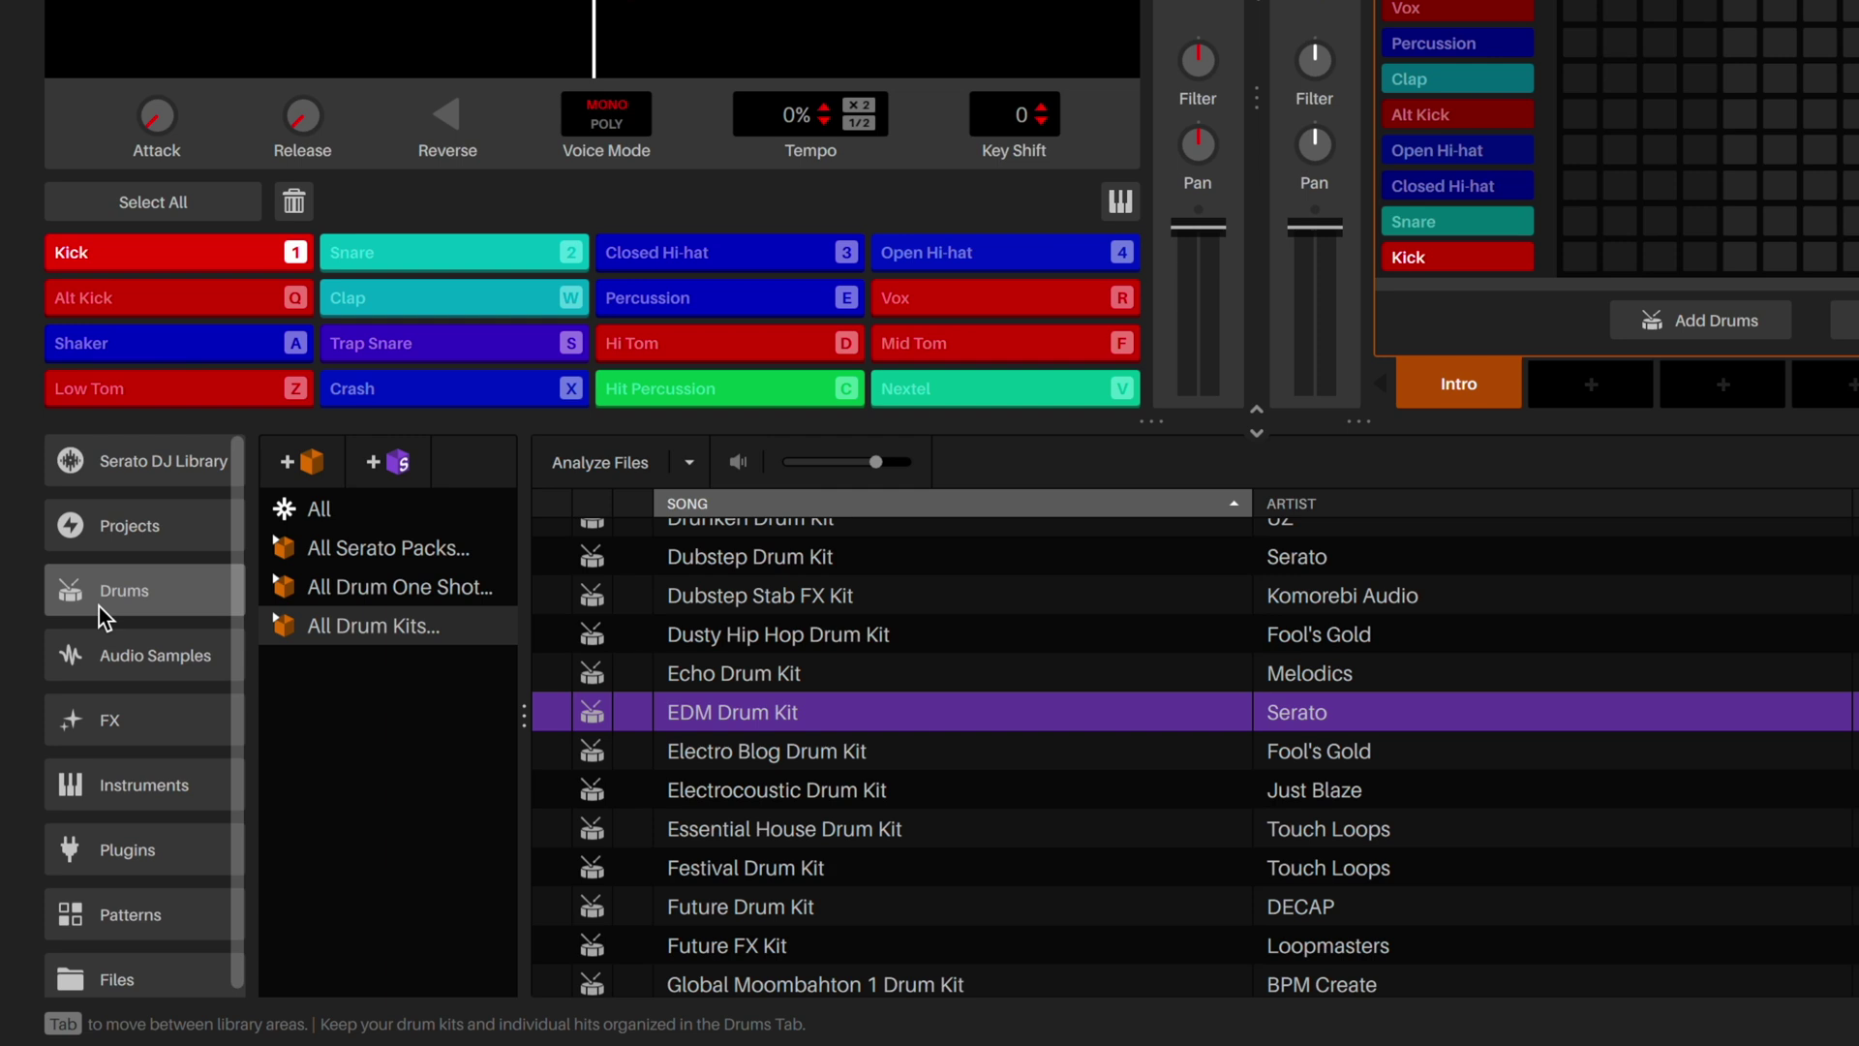
Step: Load the EDM Drum Kit from All Drum Kits onto the drum deck
left_click(99, 607)
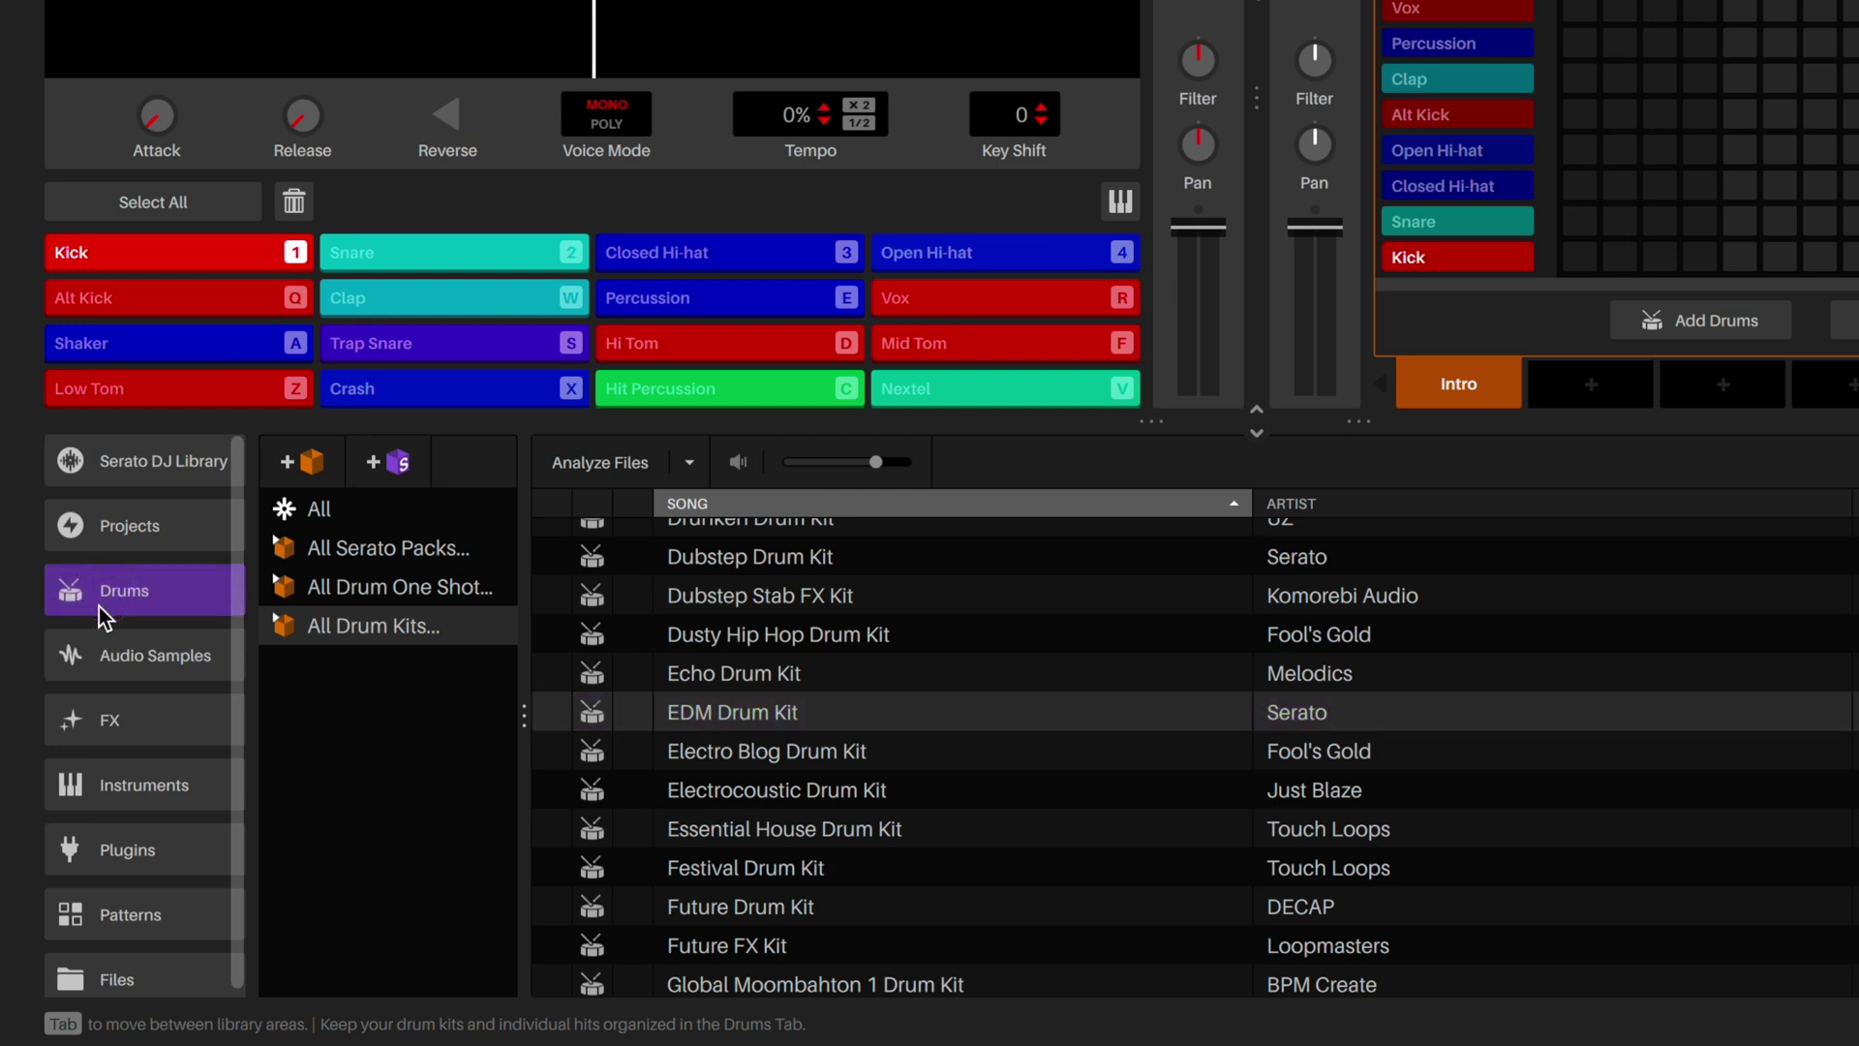
left_click(427, 628)
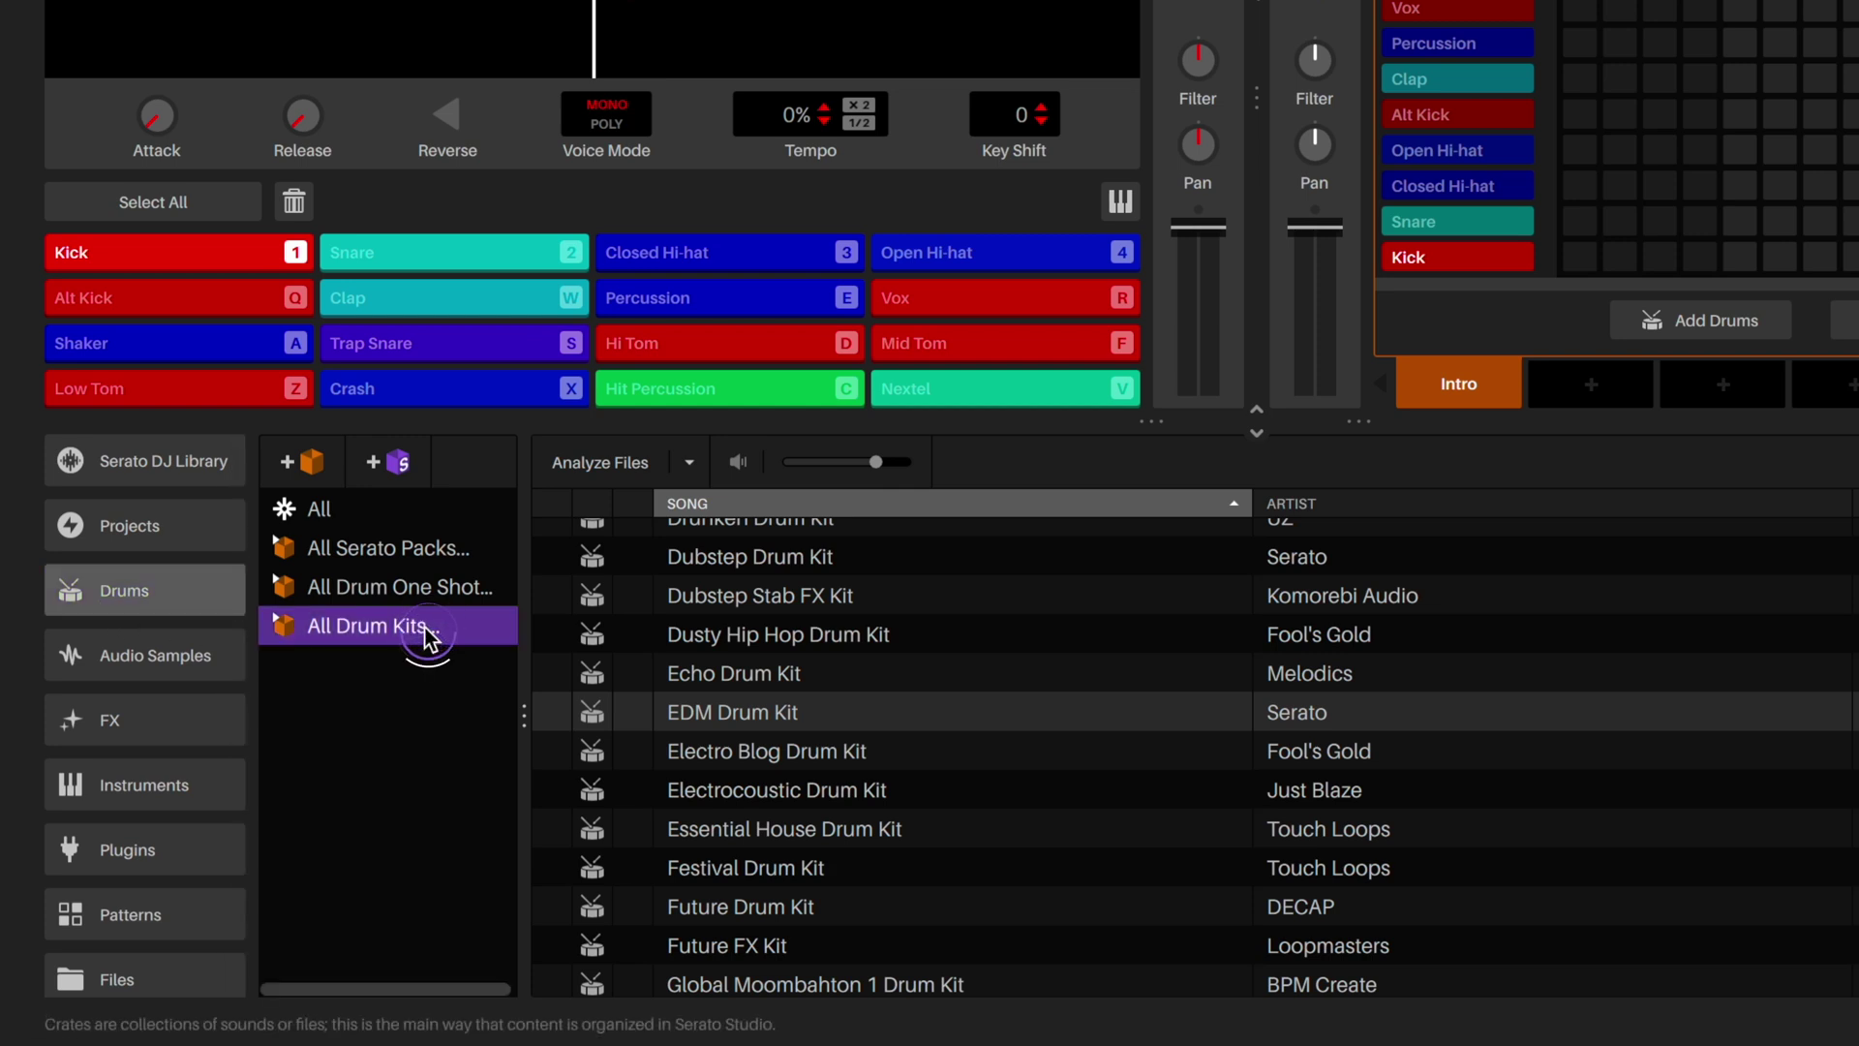
left_click(758, 715)
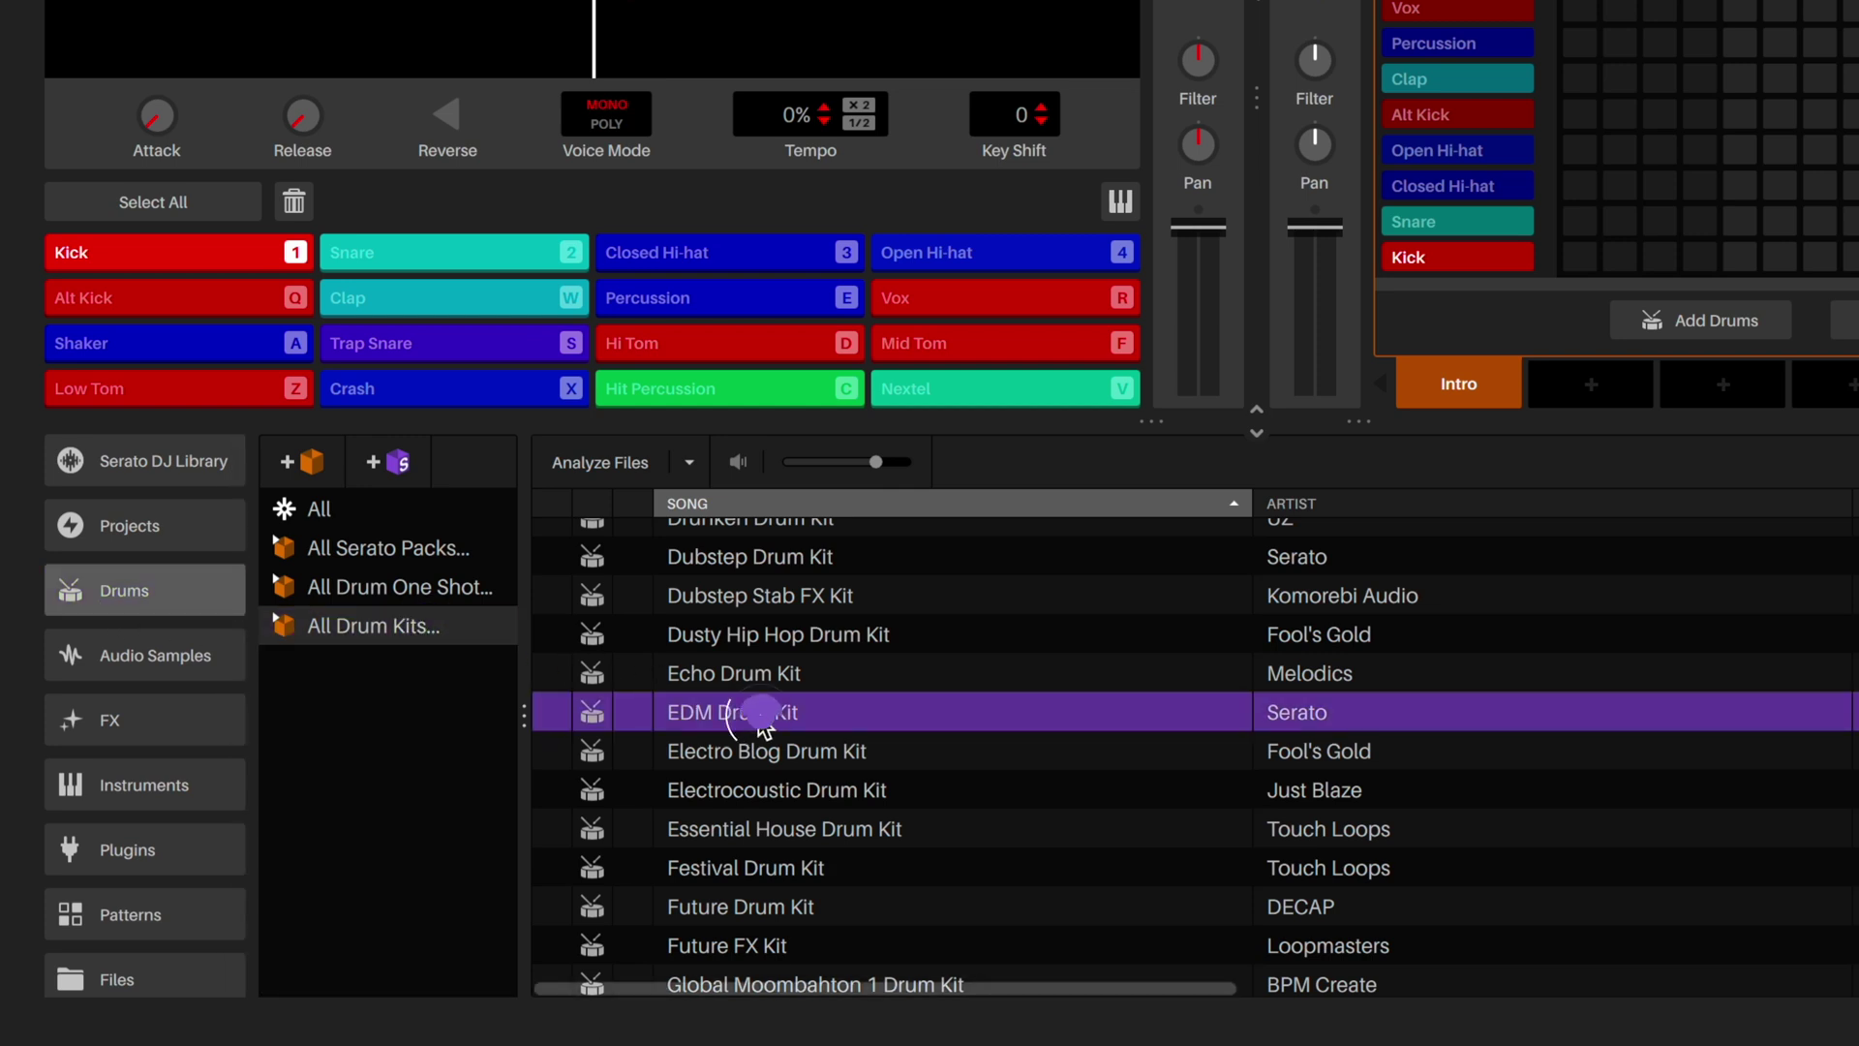
left_click_drag(875, 714, 620, 0)
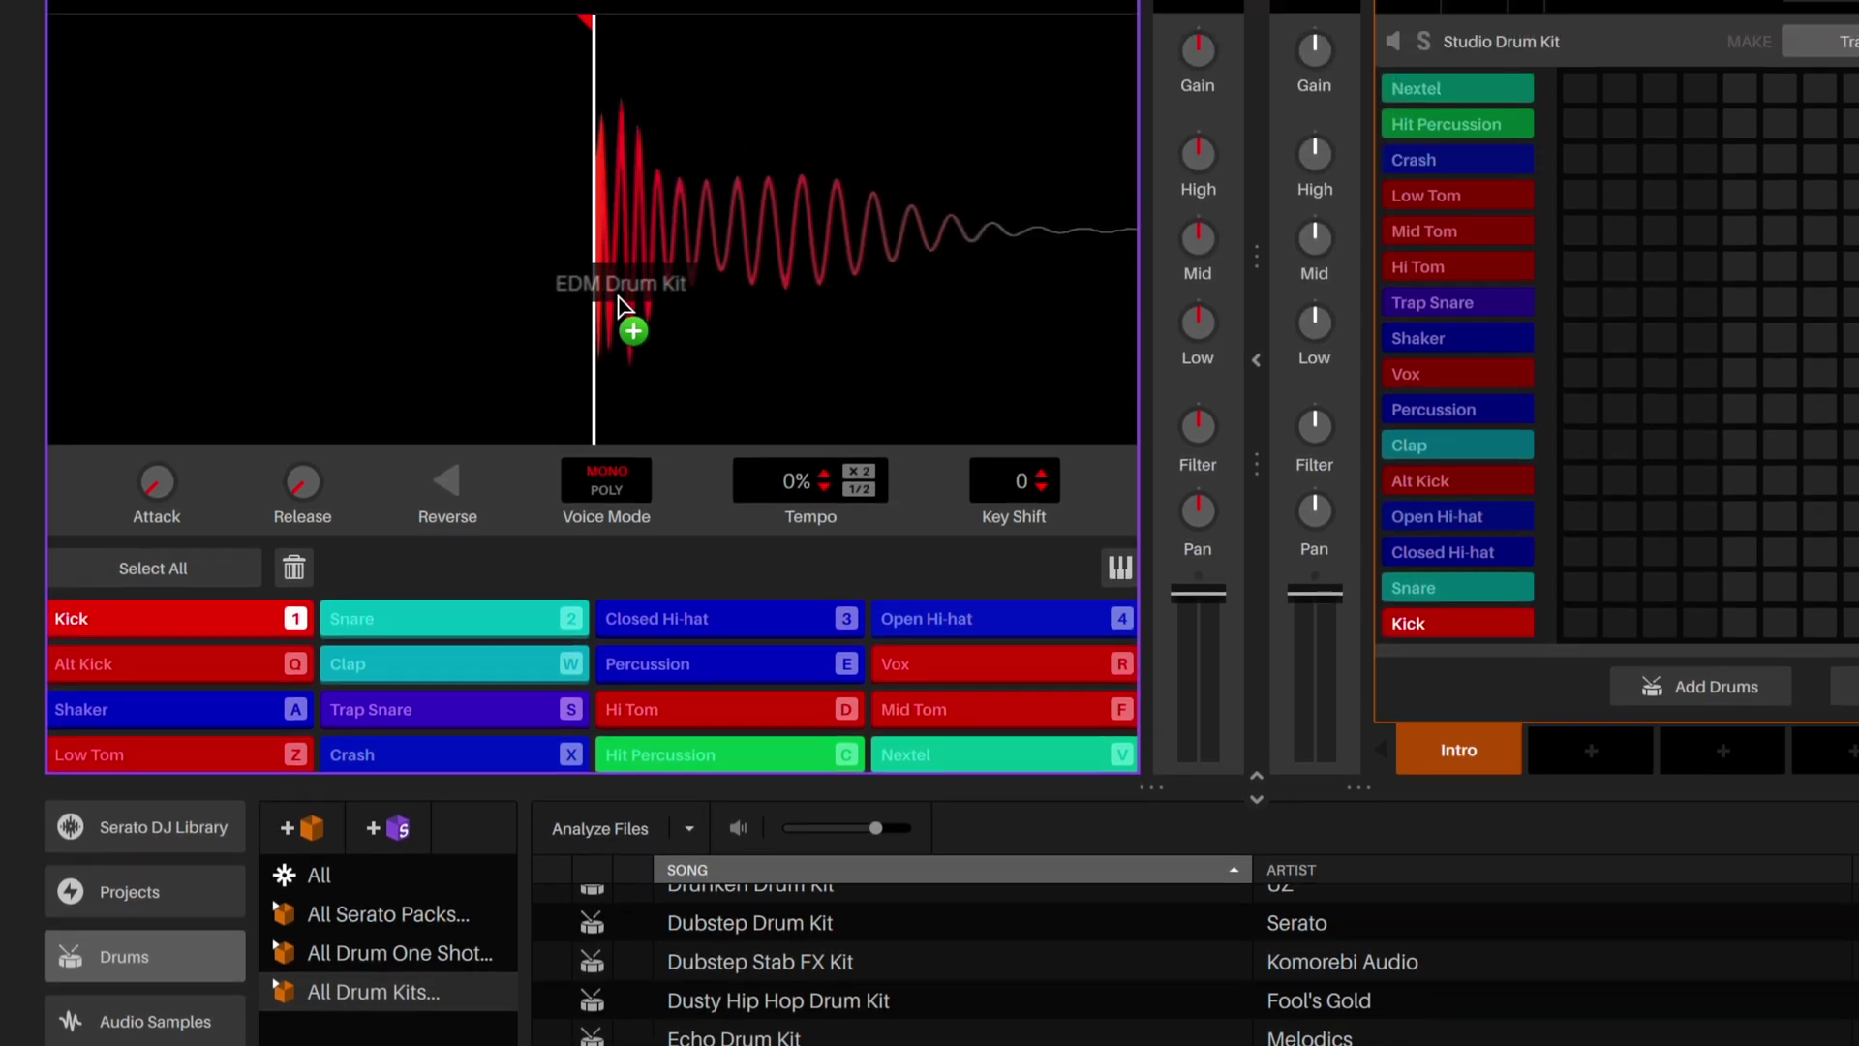
left_click_drag(620, 303, 622, 310)
Step: Audition all 16 kit sounds, from Snare and Karate Kick through Caxixi 2 and Kick
key("2")
key("3")
key("4")
key("q")
key("w")
key("e")
key("r")
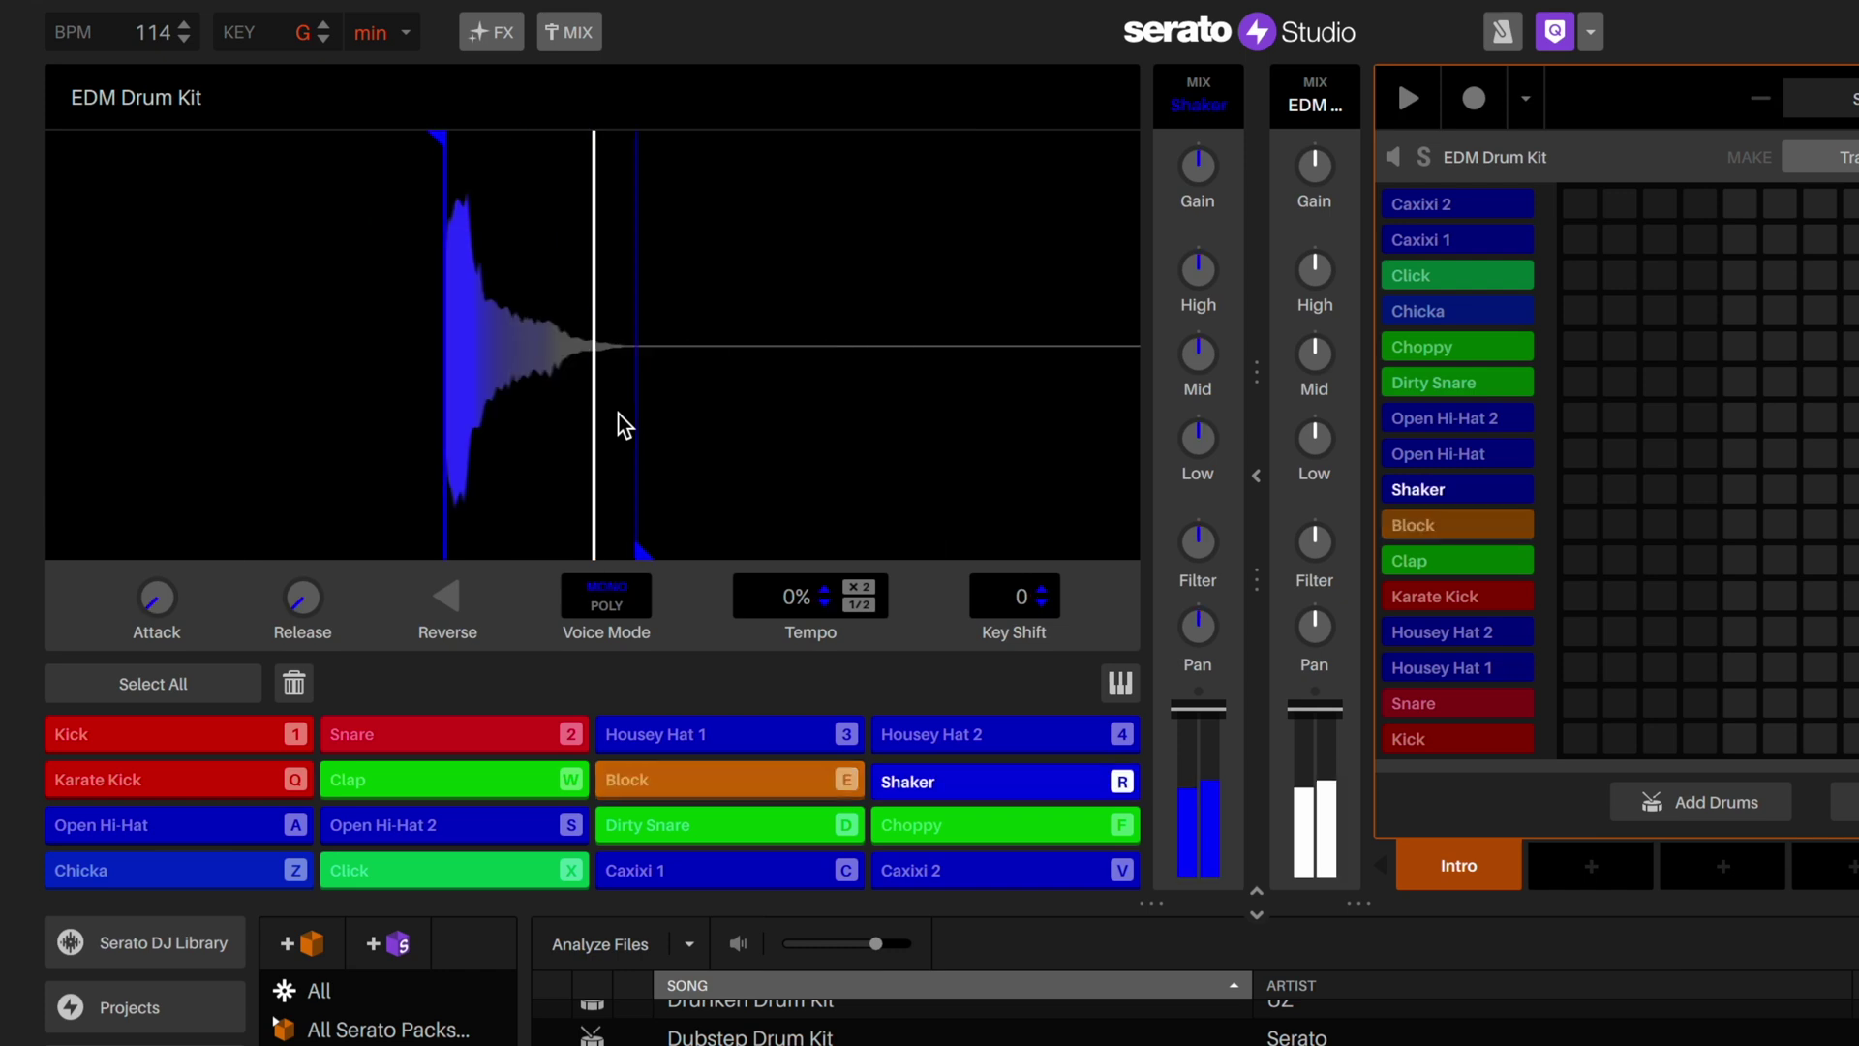
key("a")
key("s")
key("d")
key("f")
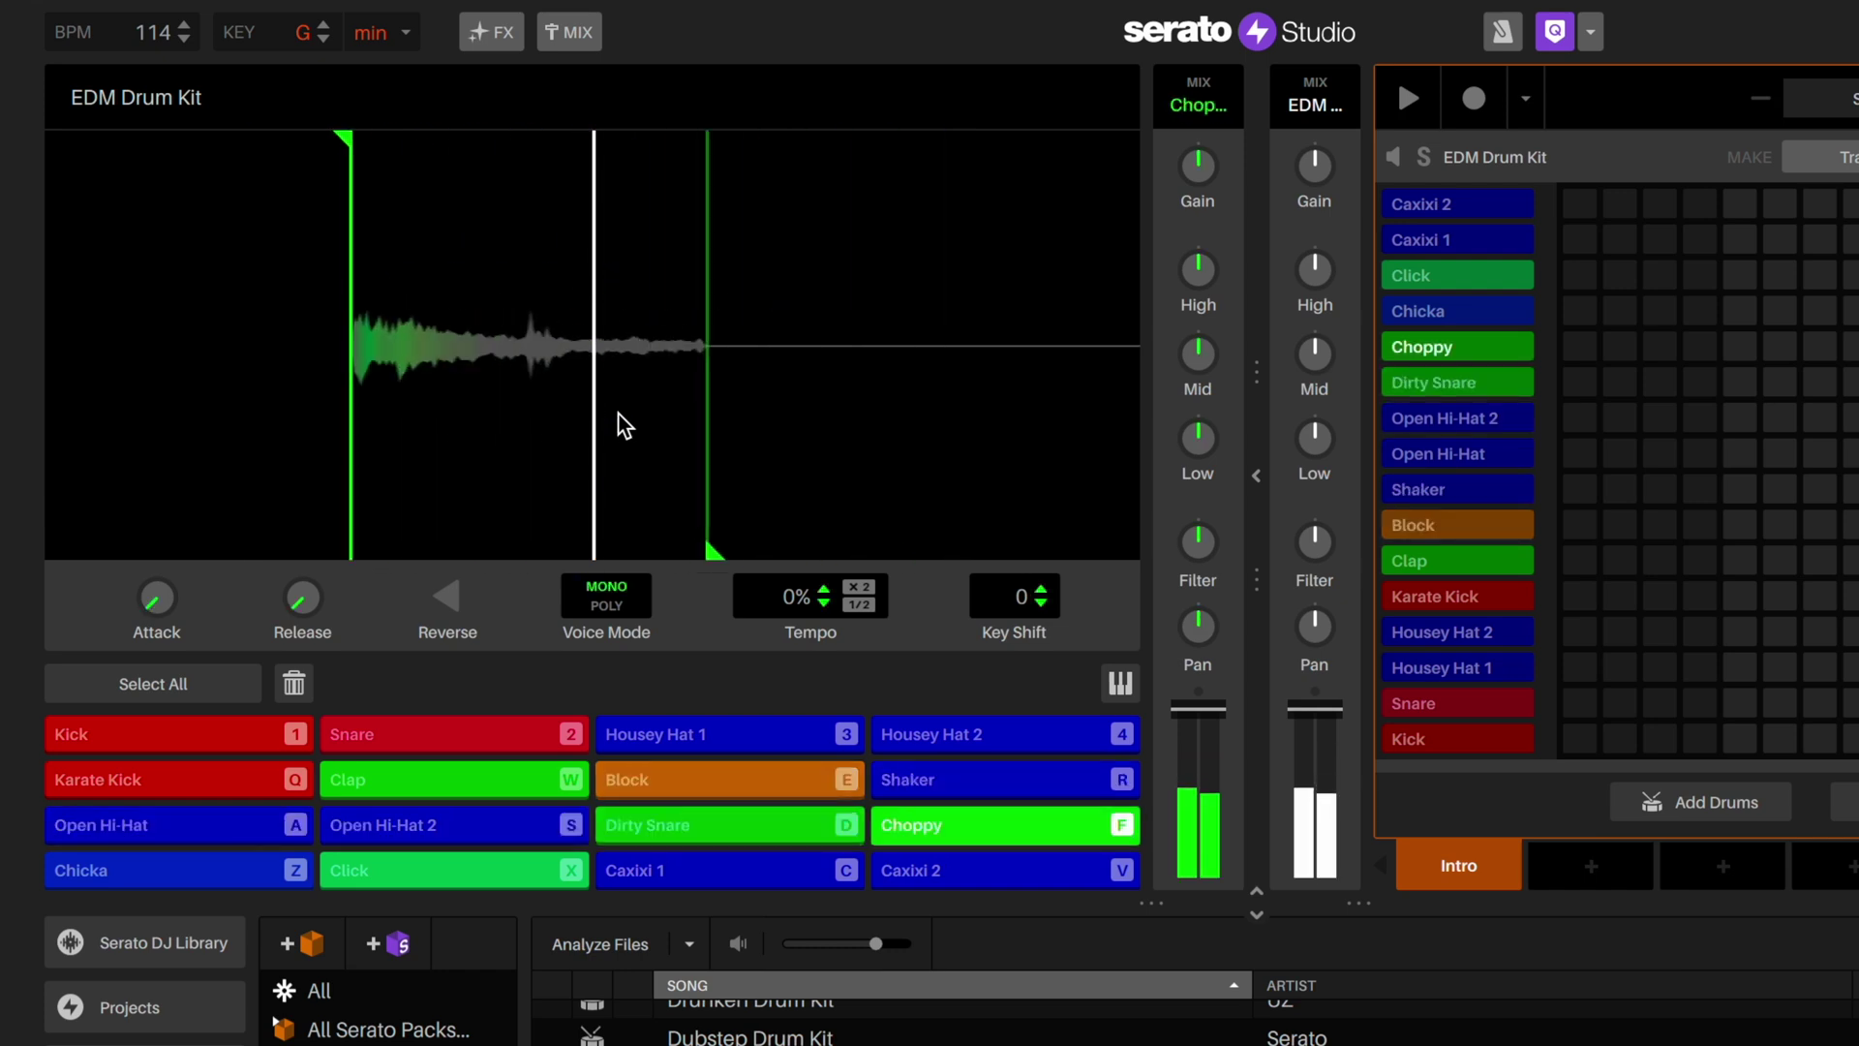
key("z")
key("x")
key("c")
key("v")
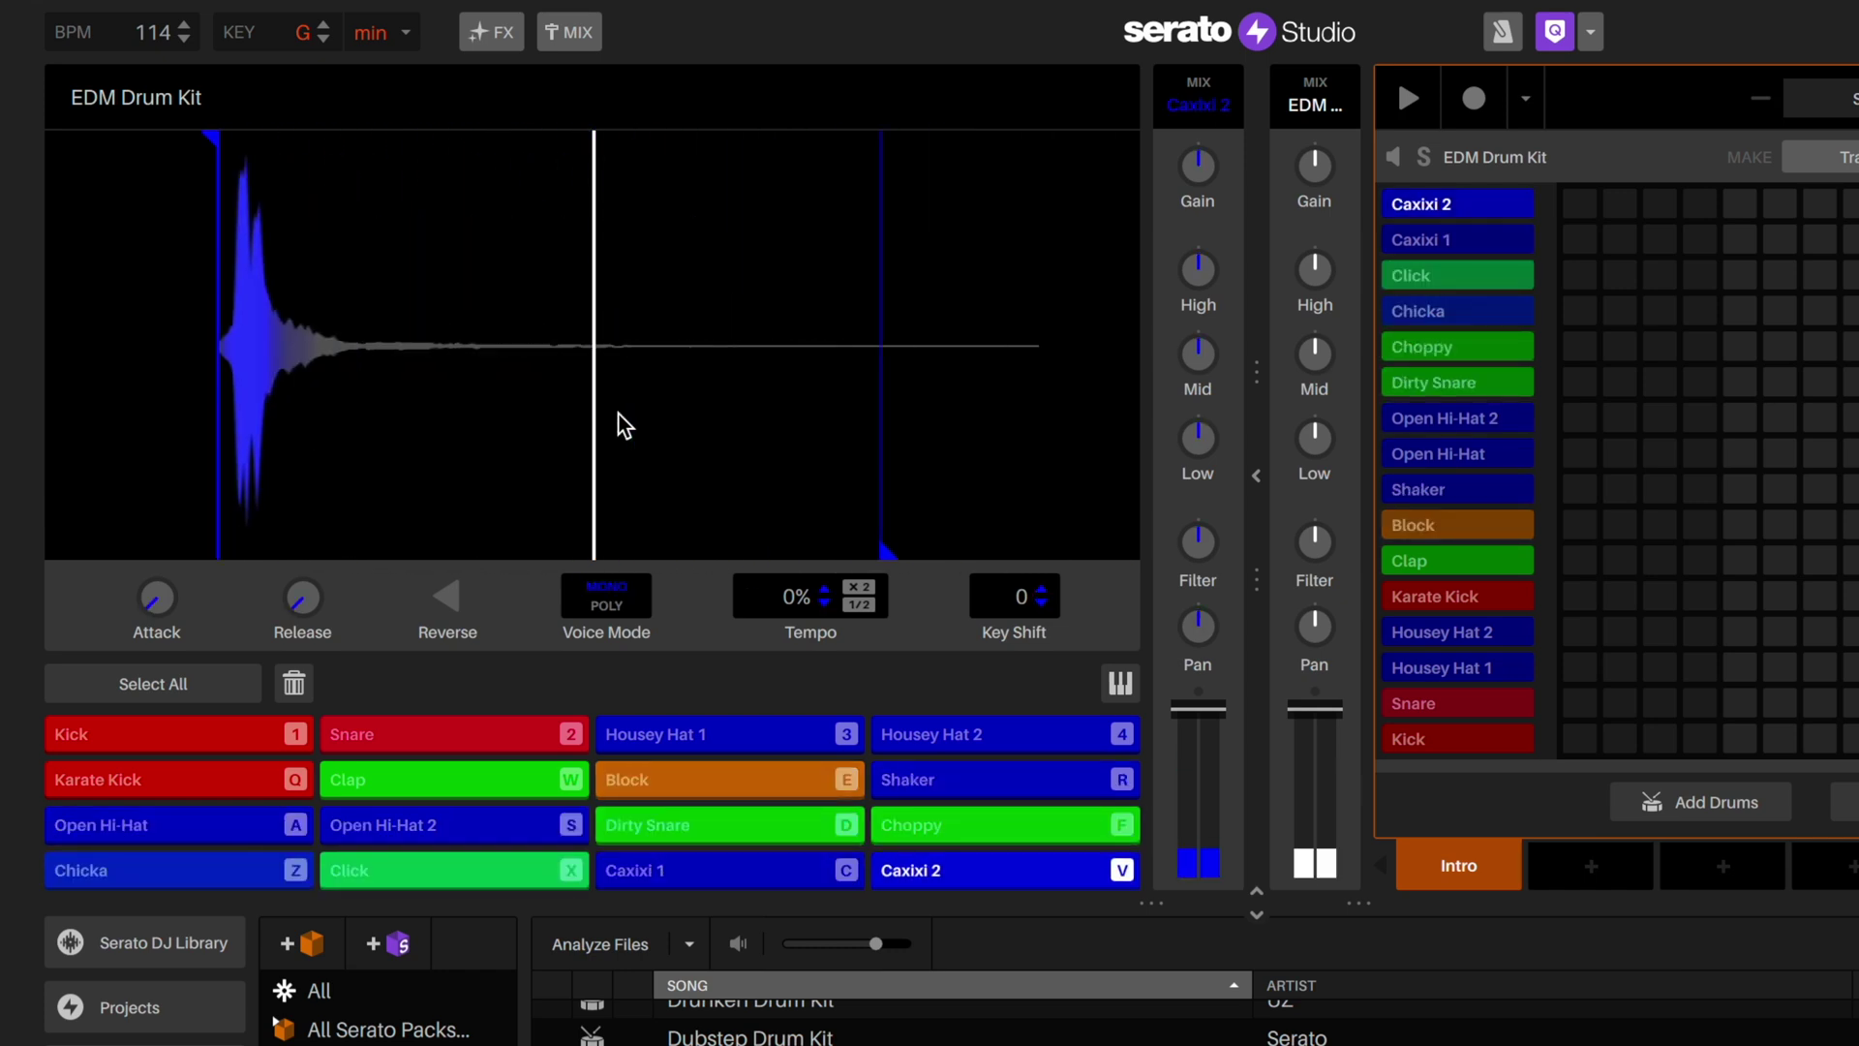
key("1")
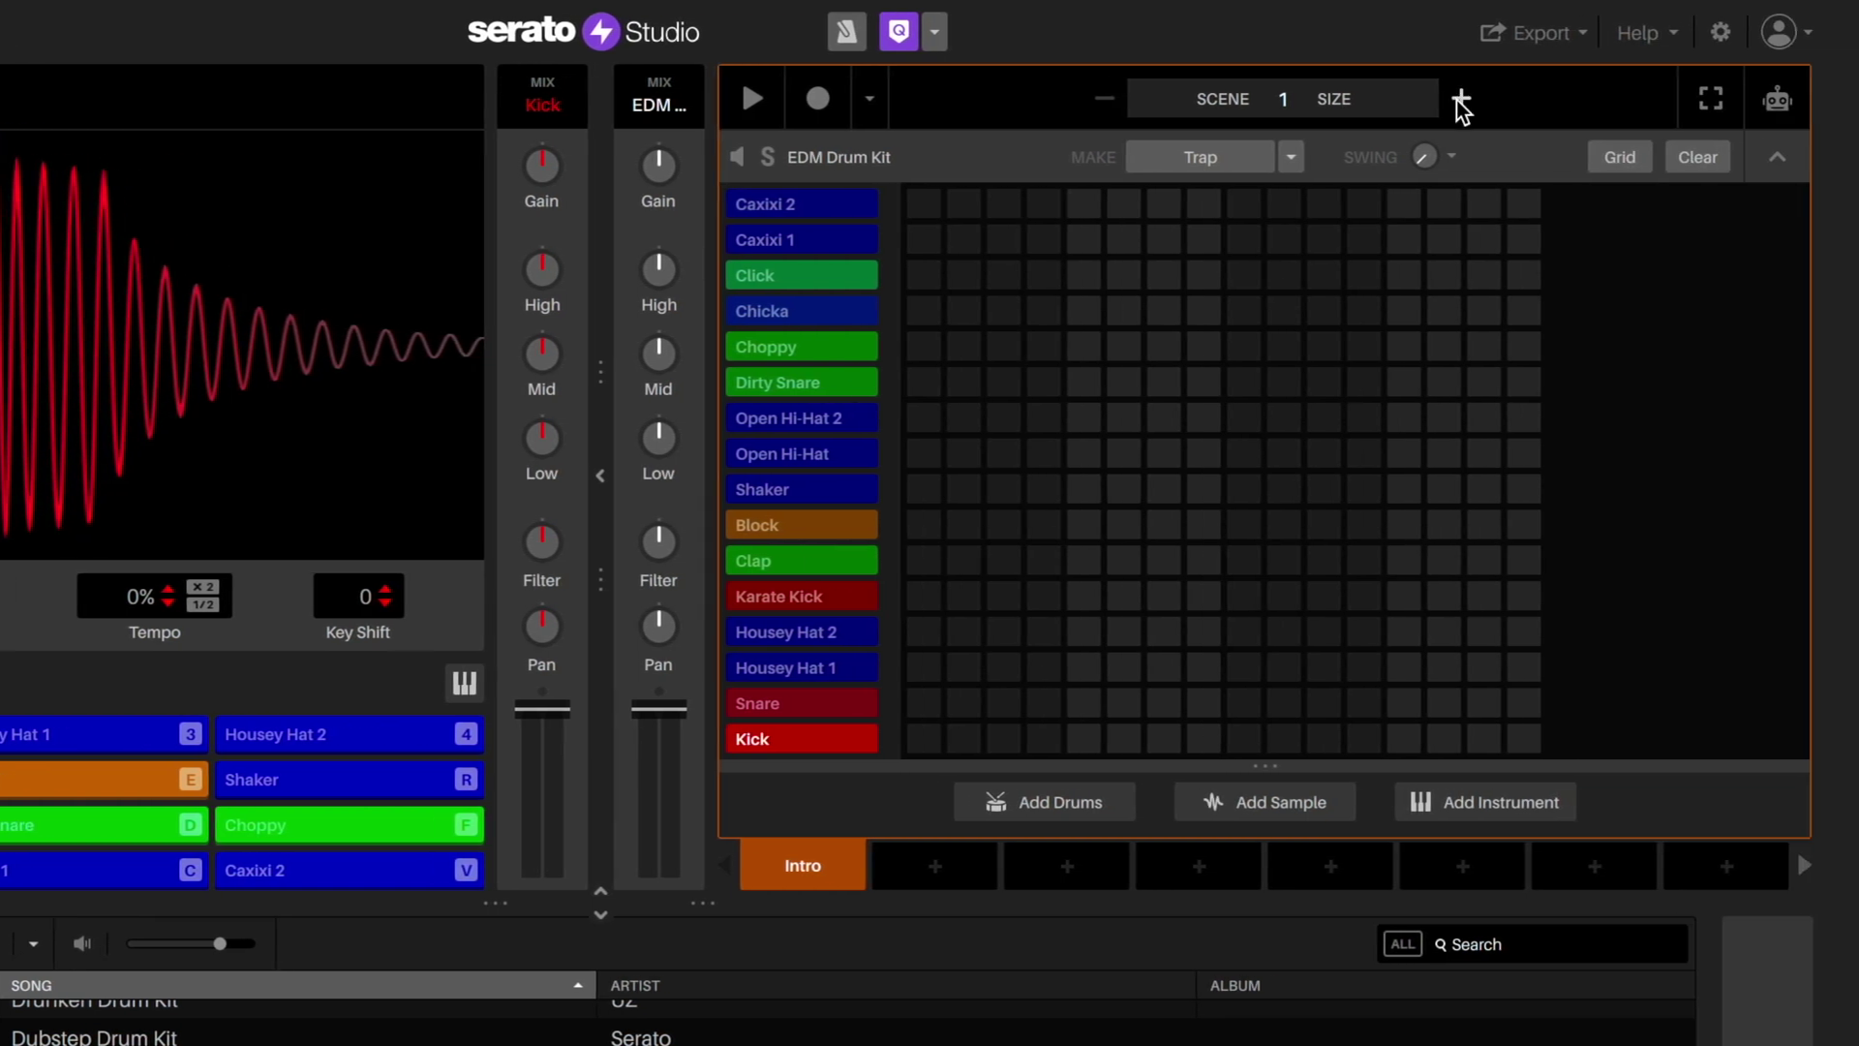
Step: Lengthen the Intro scene to two bars with kicks on steps 1, 5, 9 and 13 of each
left_click(1461, 99)
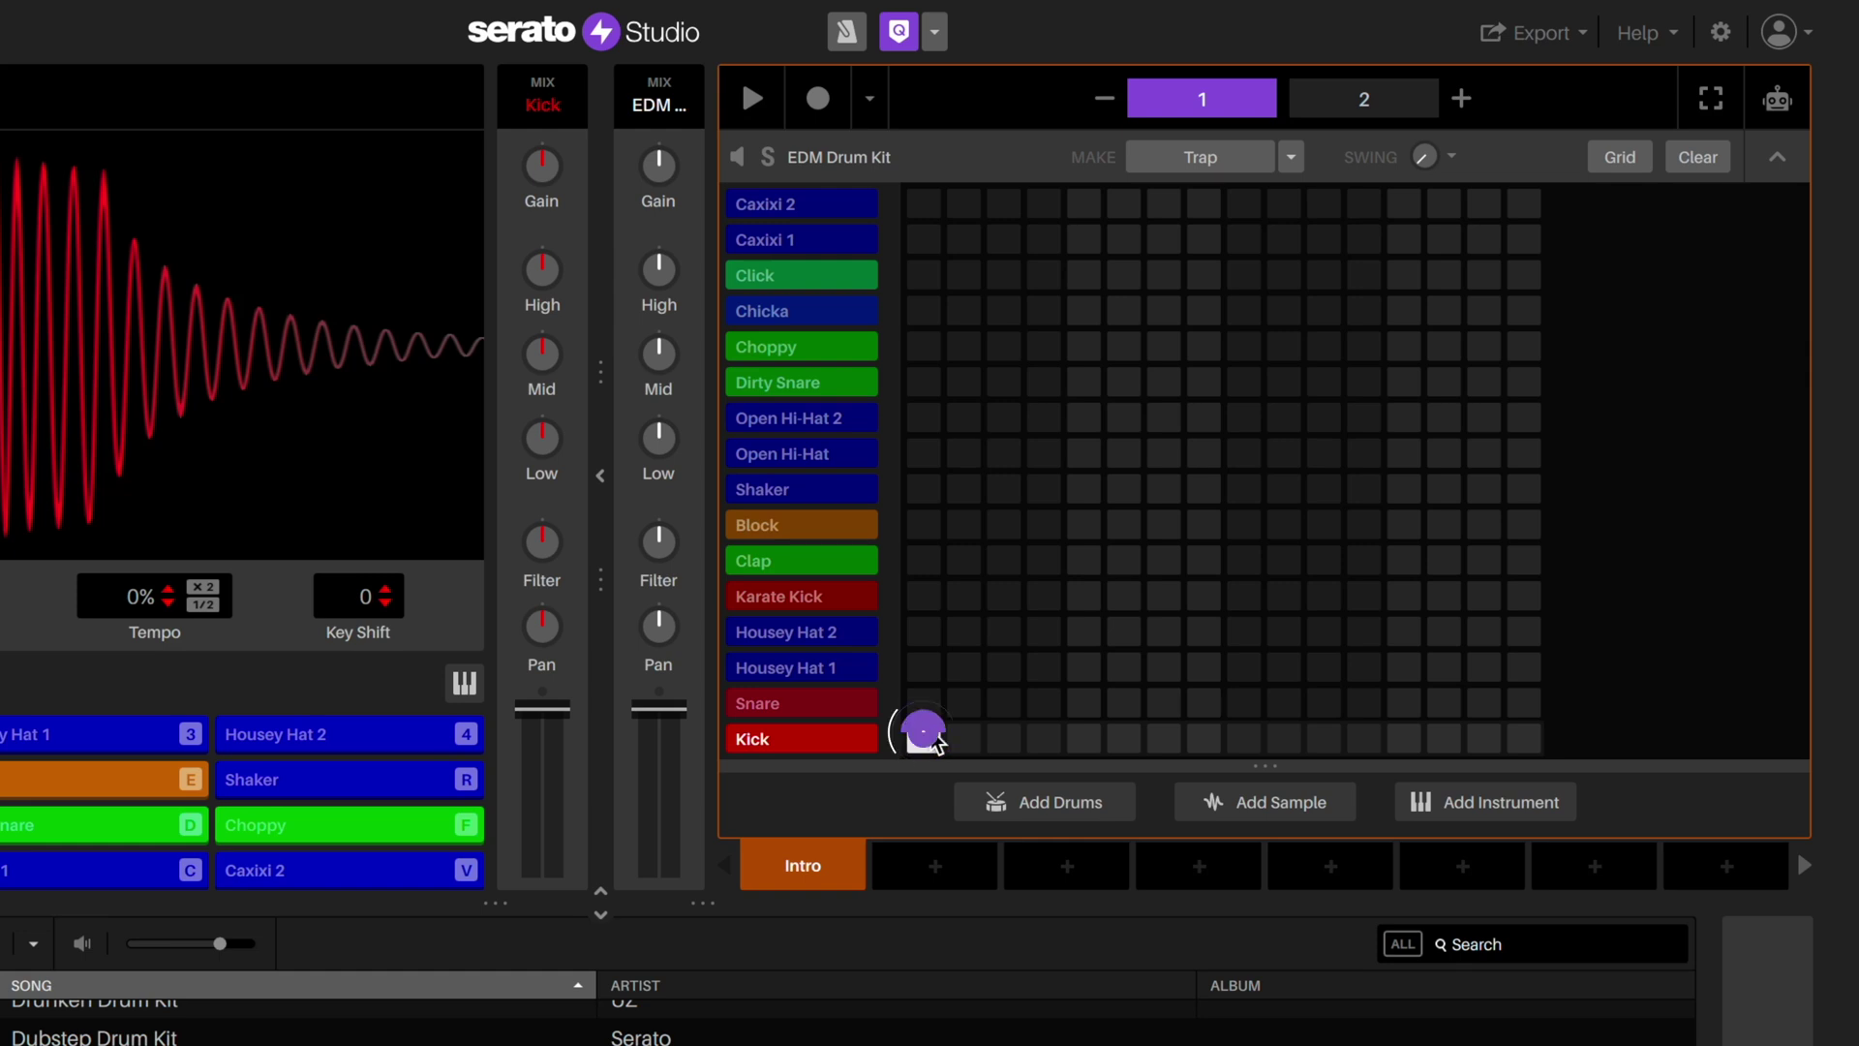
left_click(1084, 738)
left_click(1243, 738)
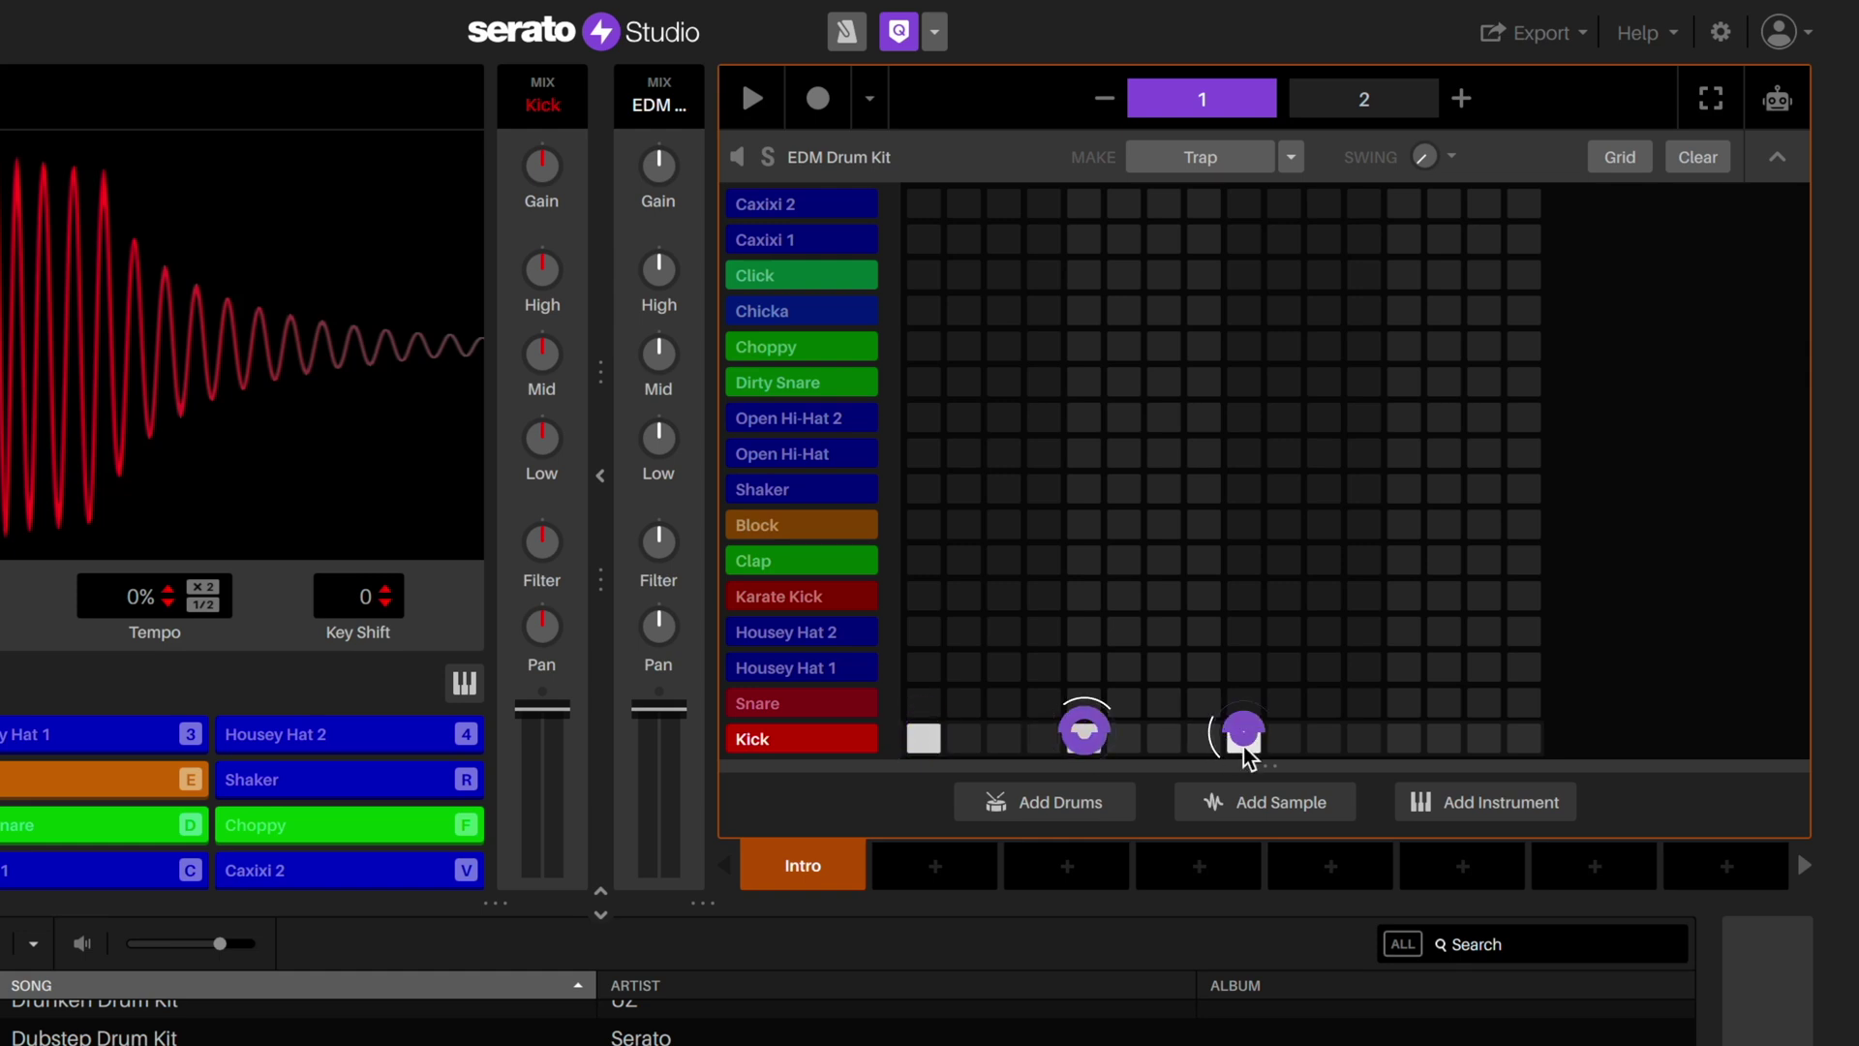
left_click(1403, 741)
left_click(1360, 96)
left_click(924, 740)
left_click(1083, 738)
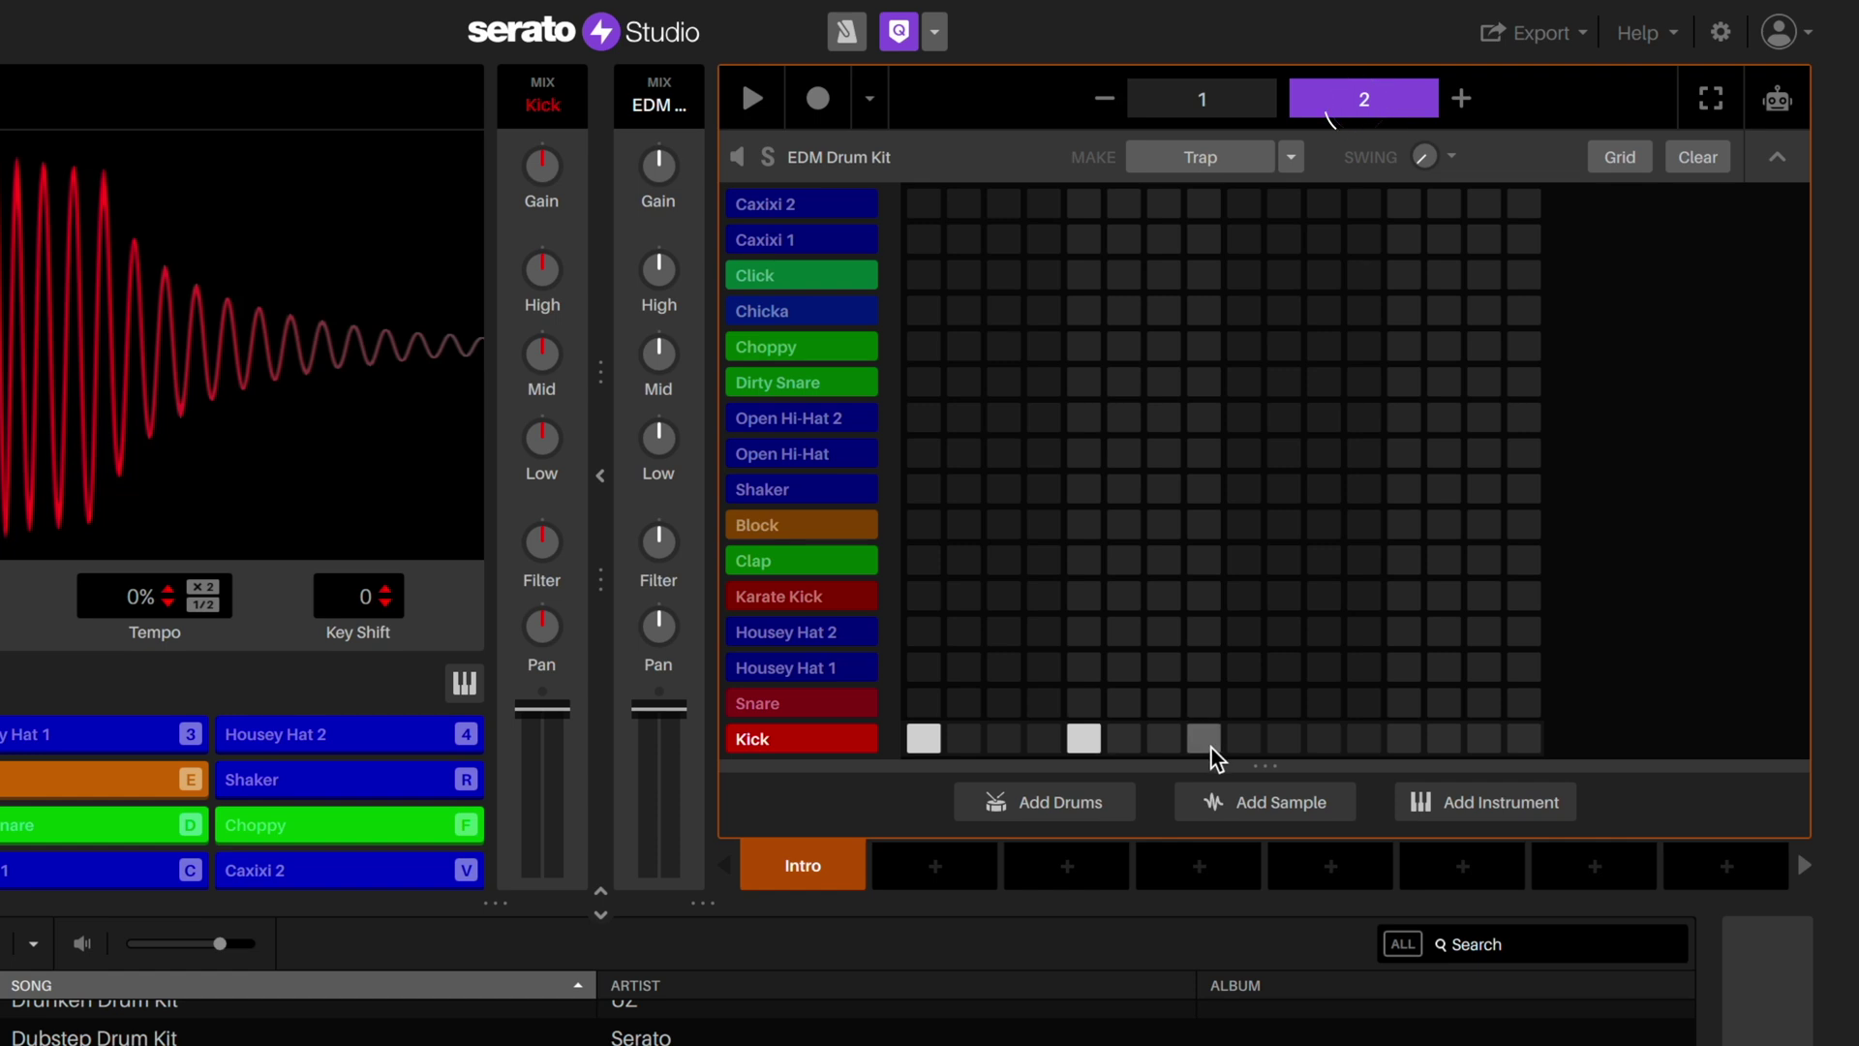
left_click(1243, 738)
left_click(1403, 738)
Step: Record claps on steps 5 and 13 of the pattern
key("w")
left_click(819, 98)
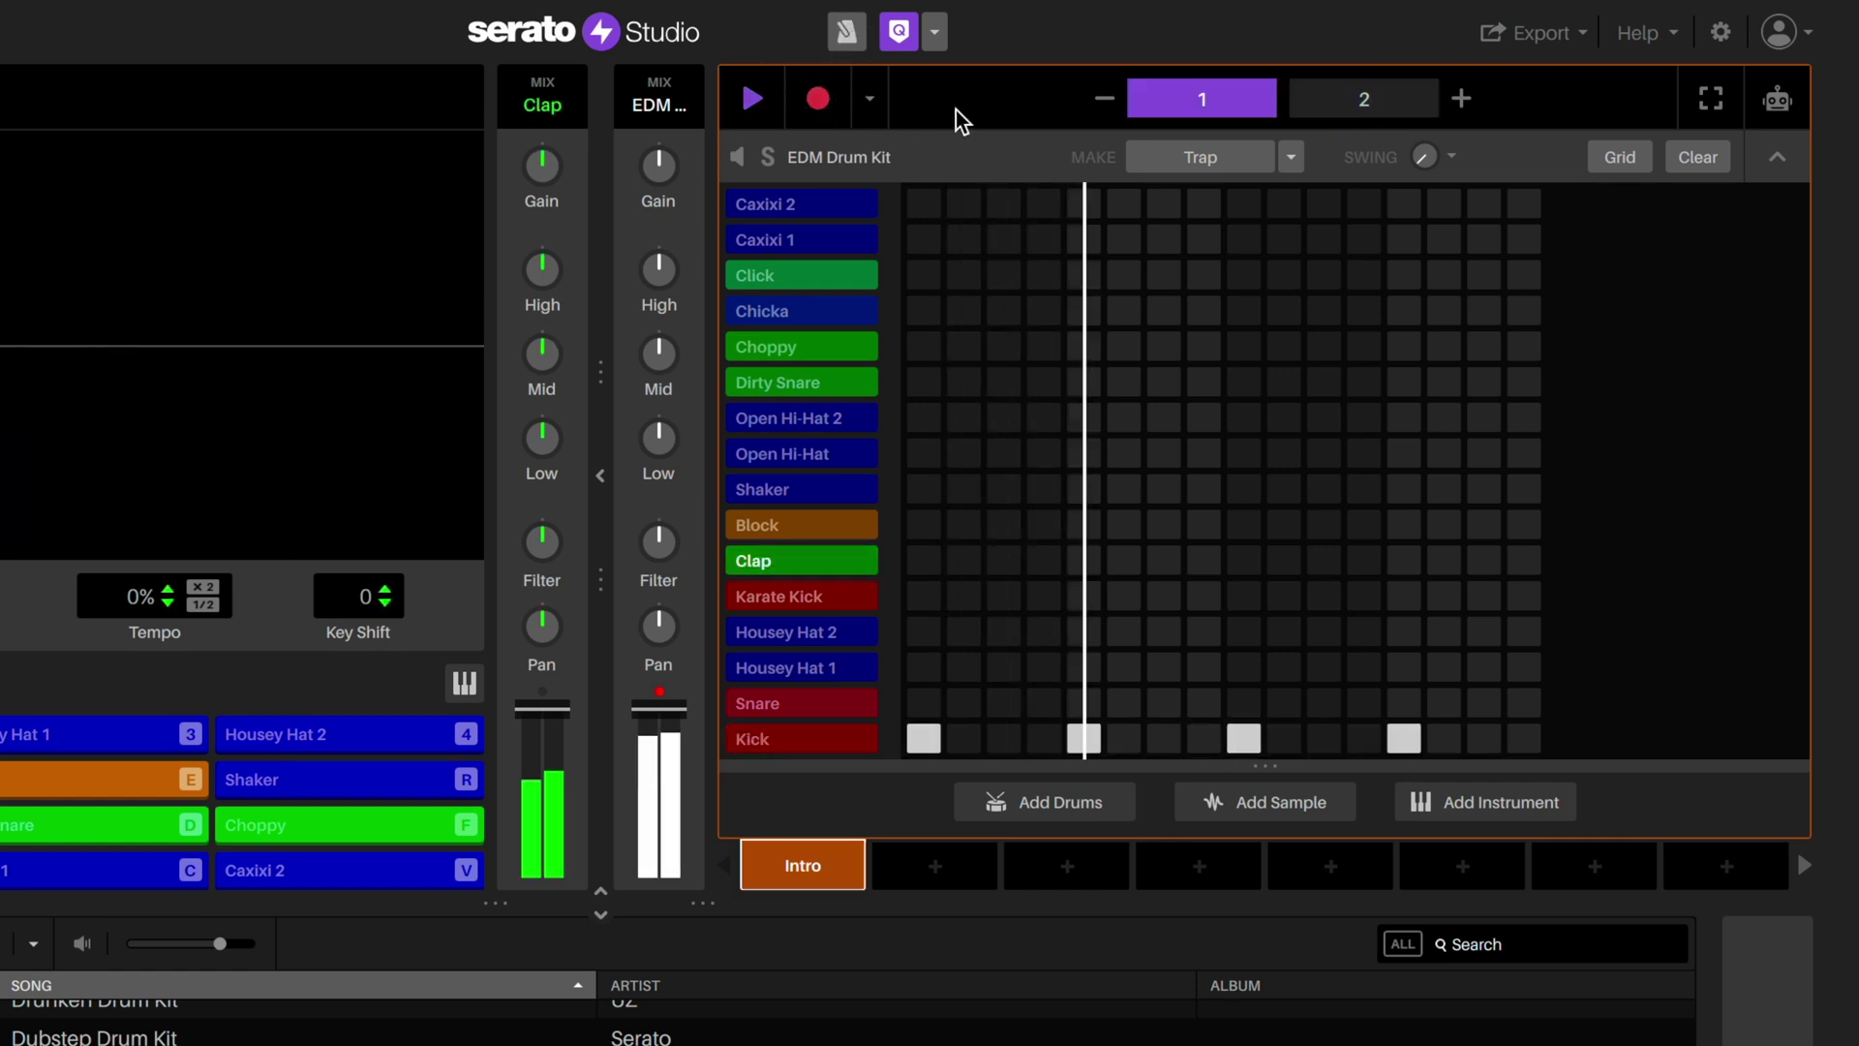
key("w")
key("w")
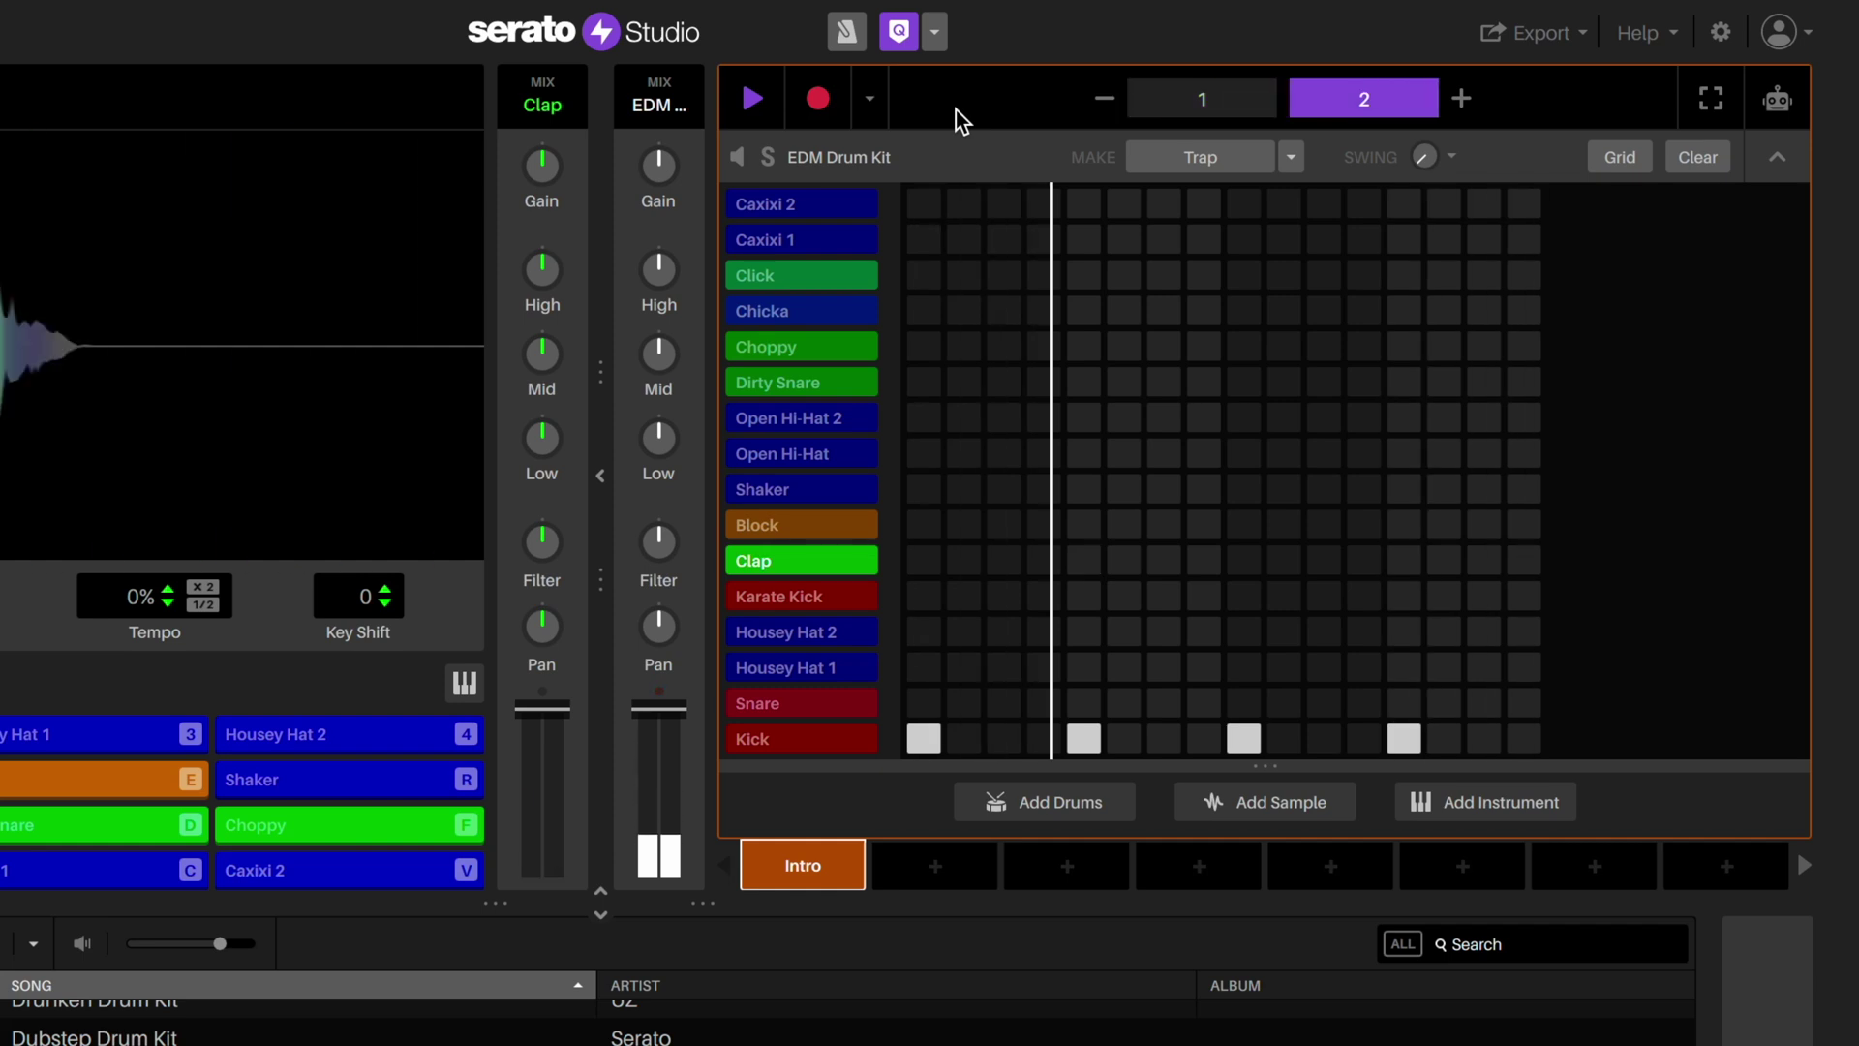
key("w")
key("w")
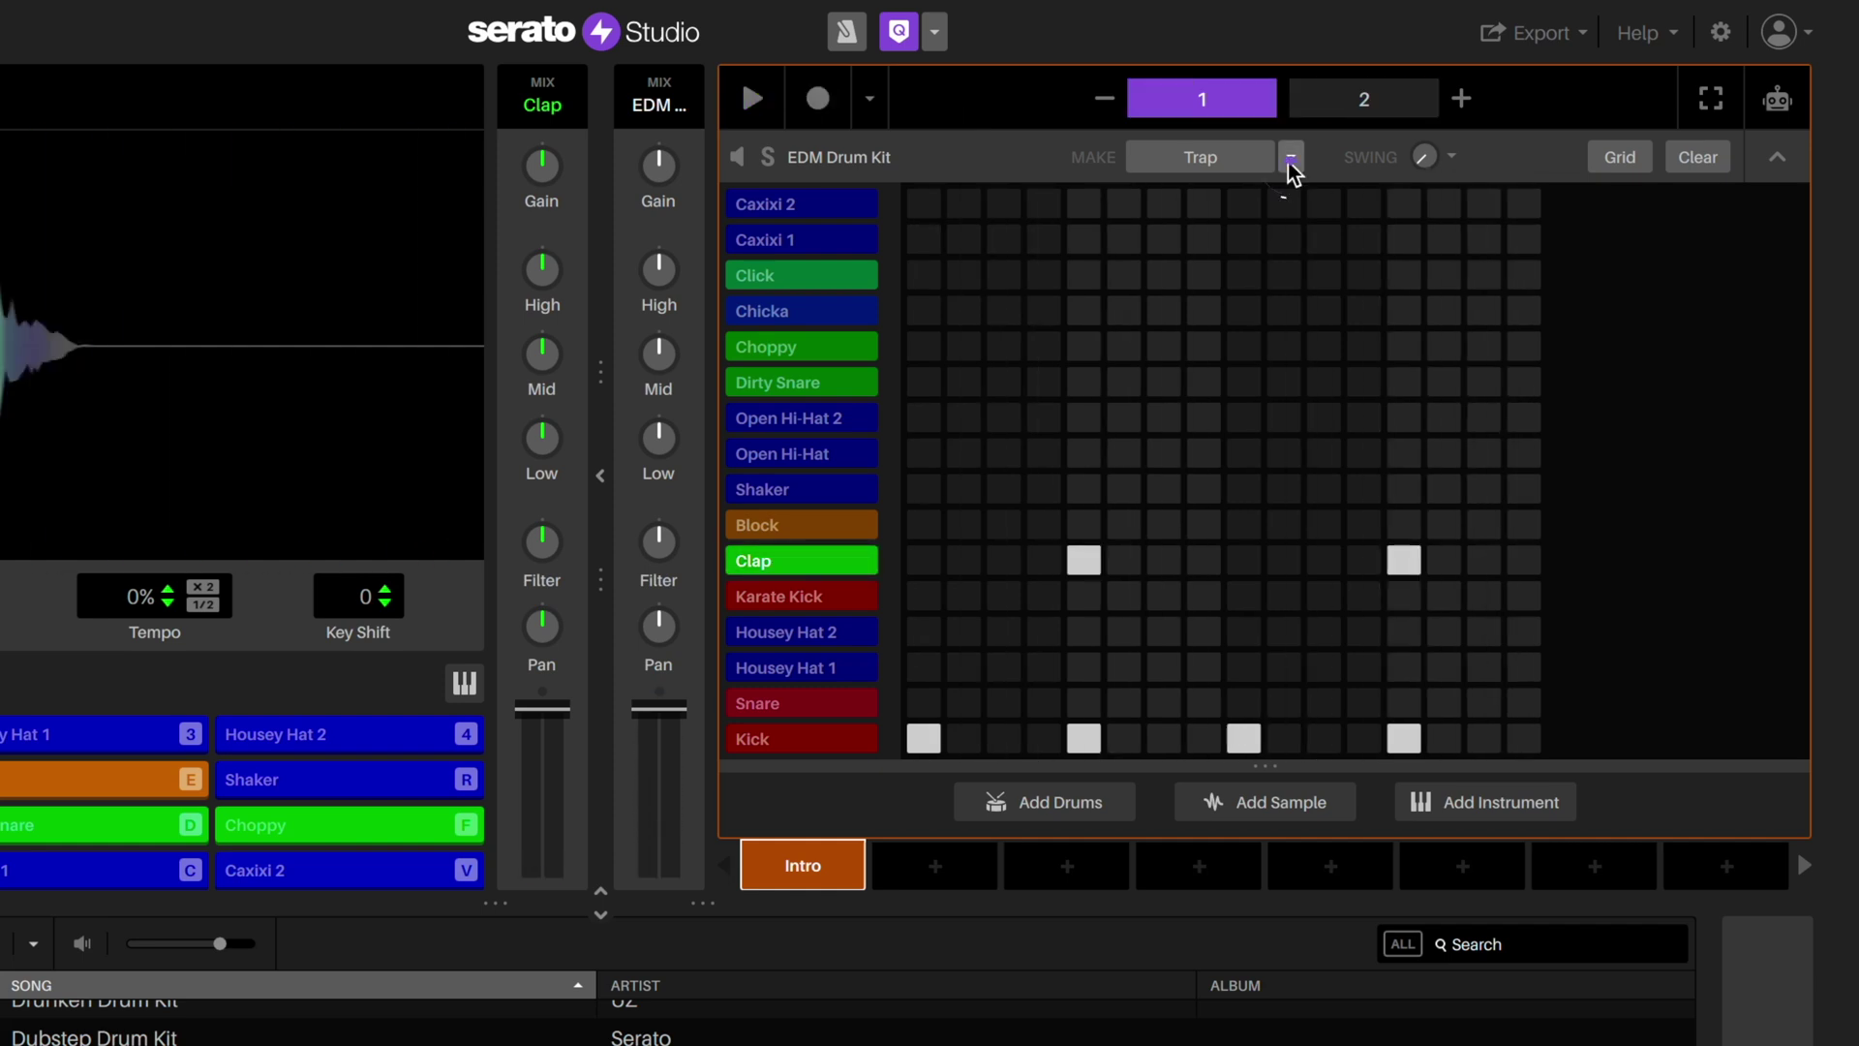
left_click(1291, 158)
Step: Pick the EDM style and generate two EDM pattern variations, then show the pad FX
left_click(1253, 426)
left_click(1199, 159)
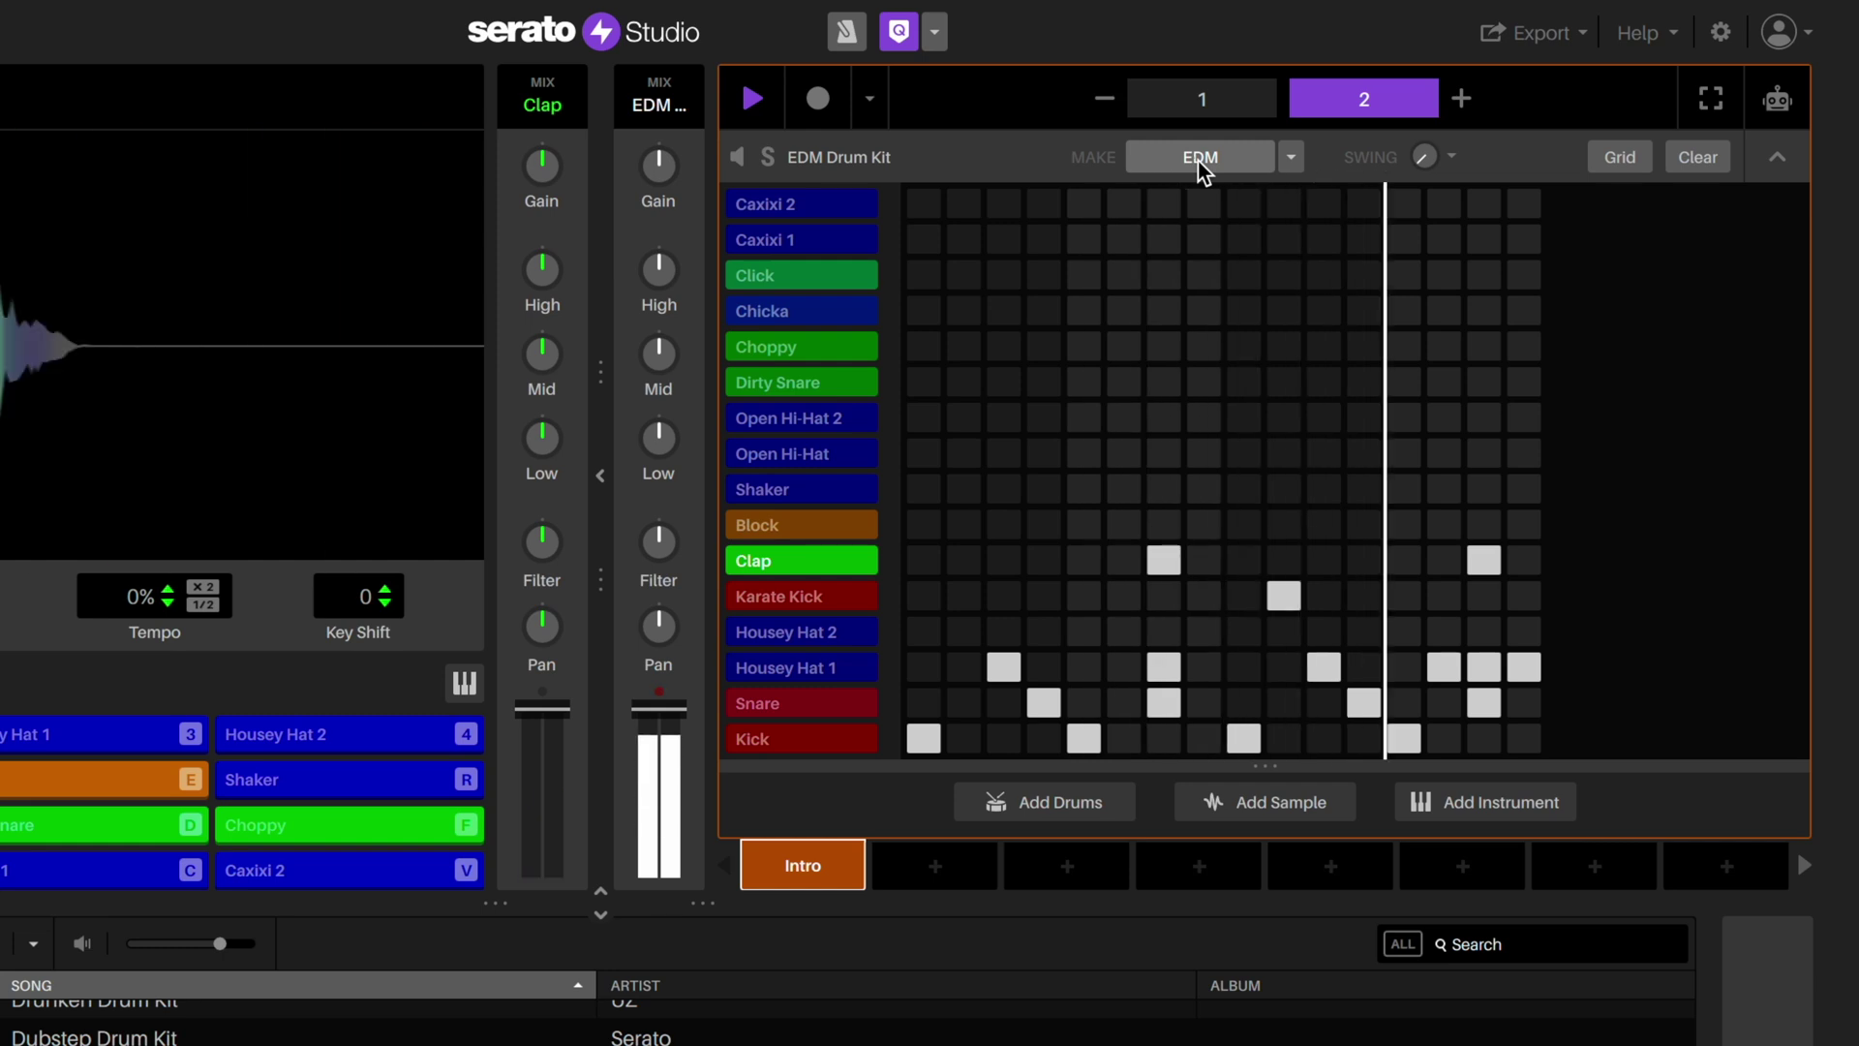
left_click(1199, 161)
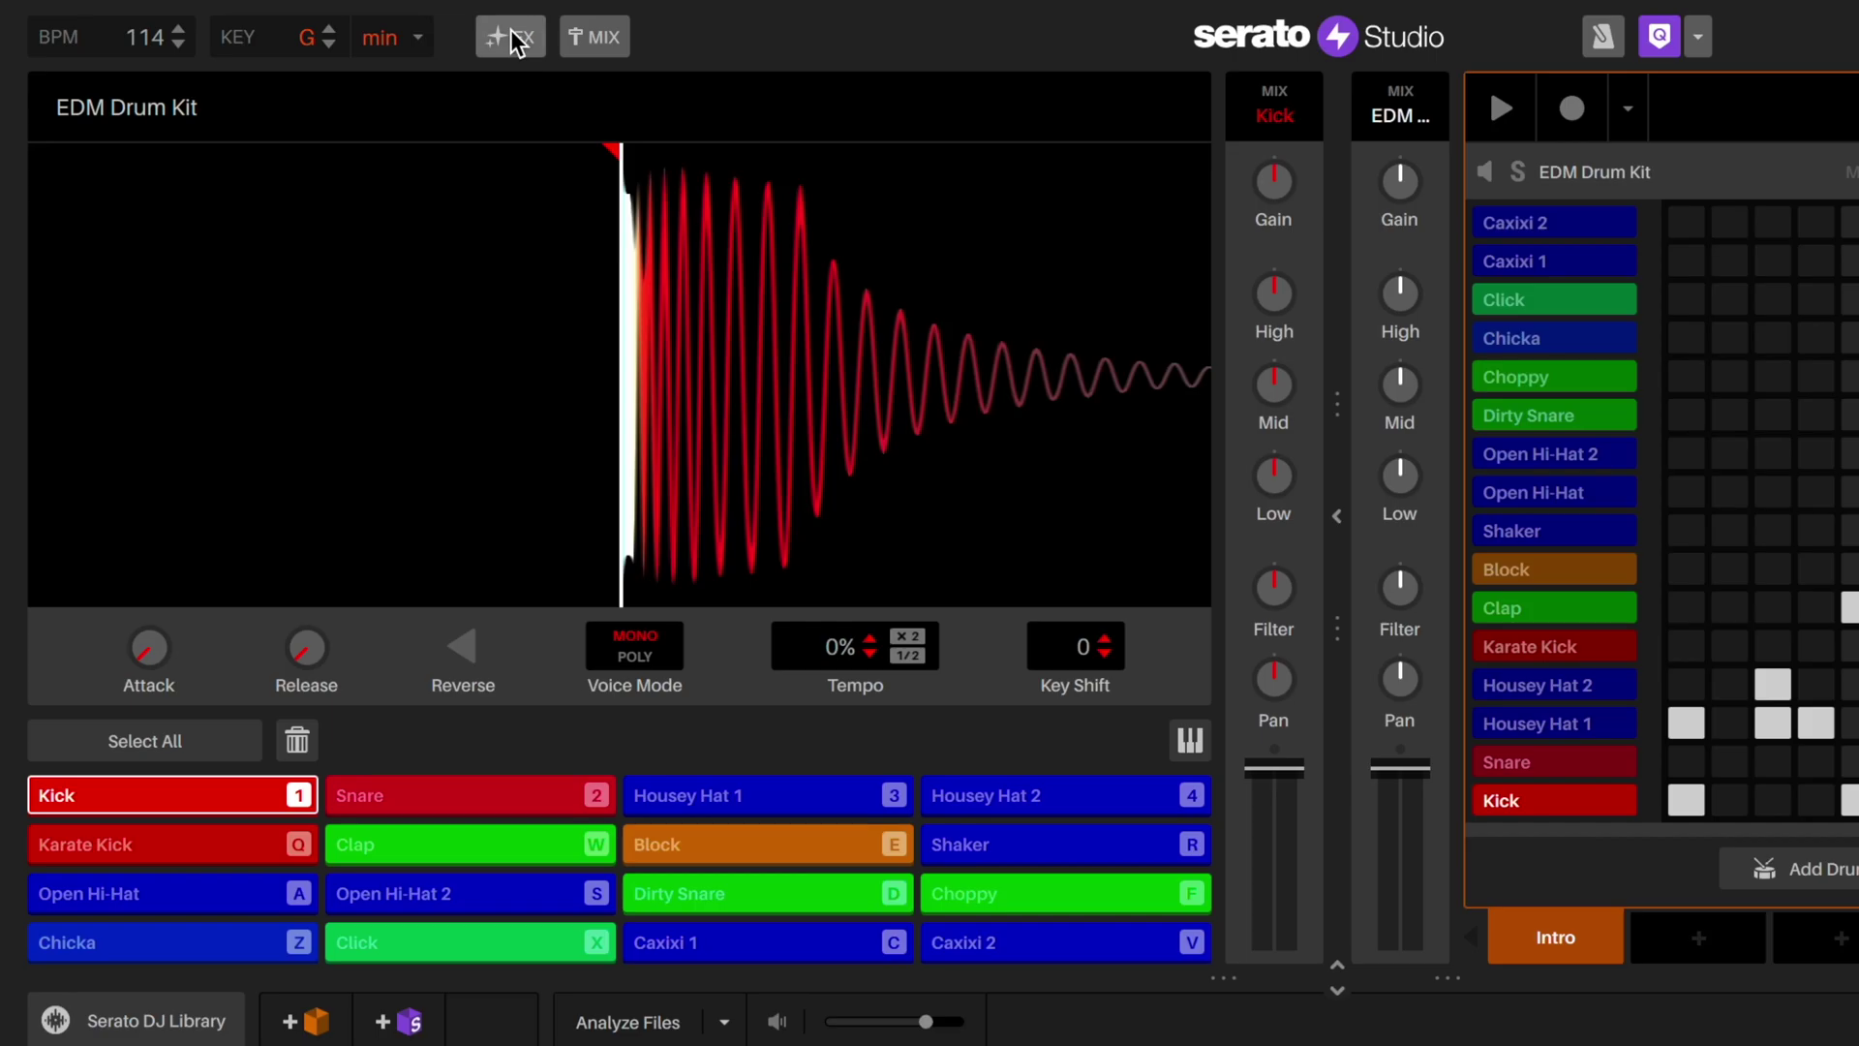
left_click(519, 44)
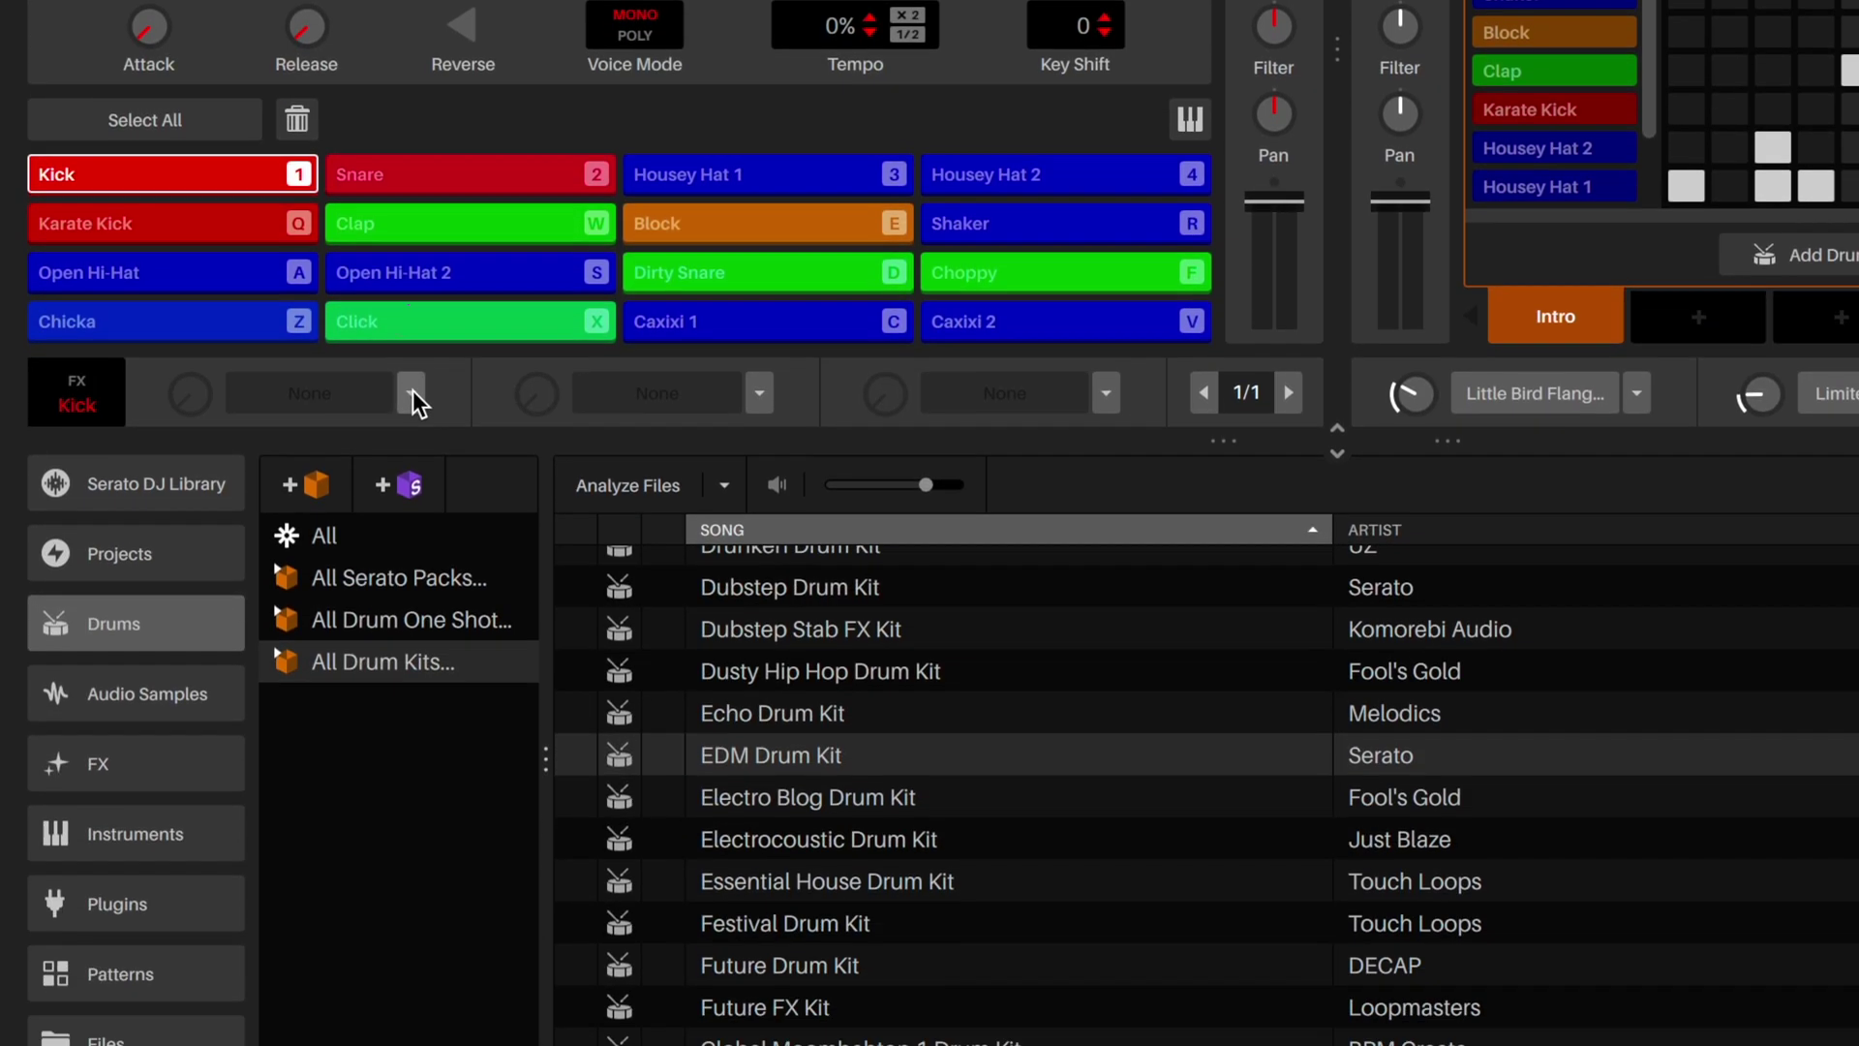
Step: Replace Little Bird Flanger with Drums Reverb in the EDM kit's first FX slot
left_click(411, 929)
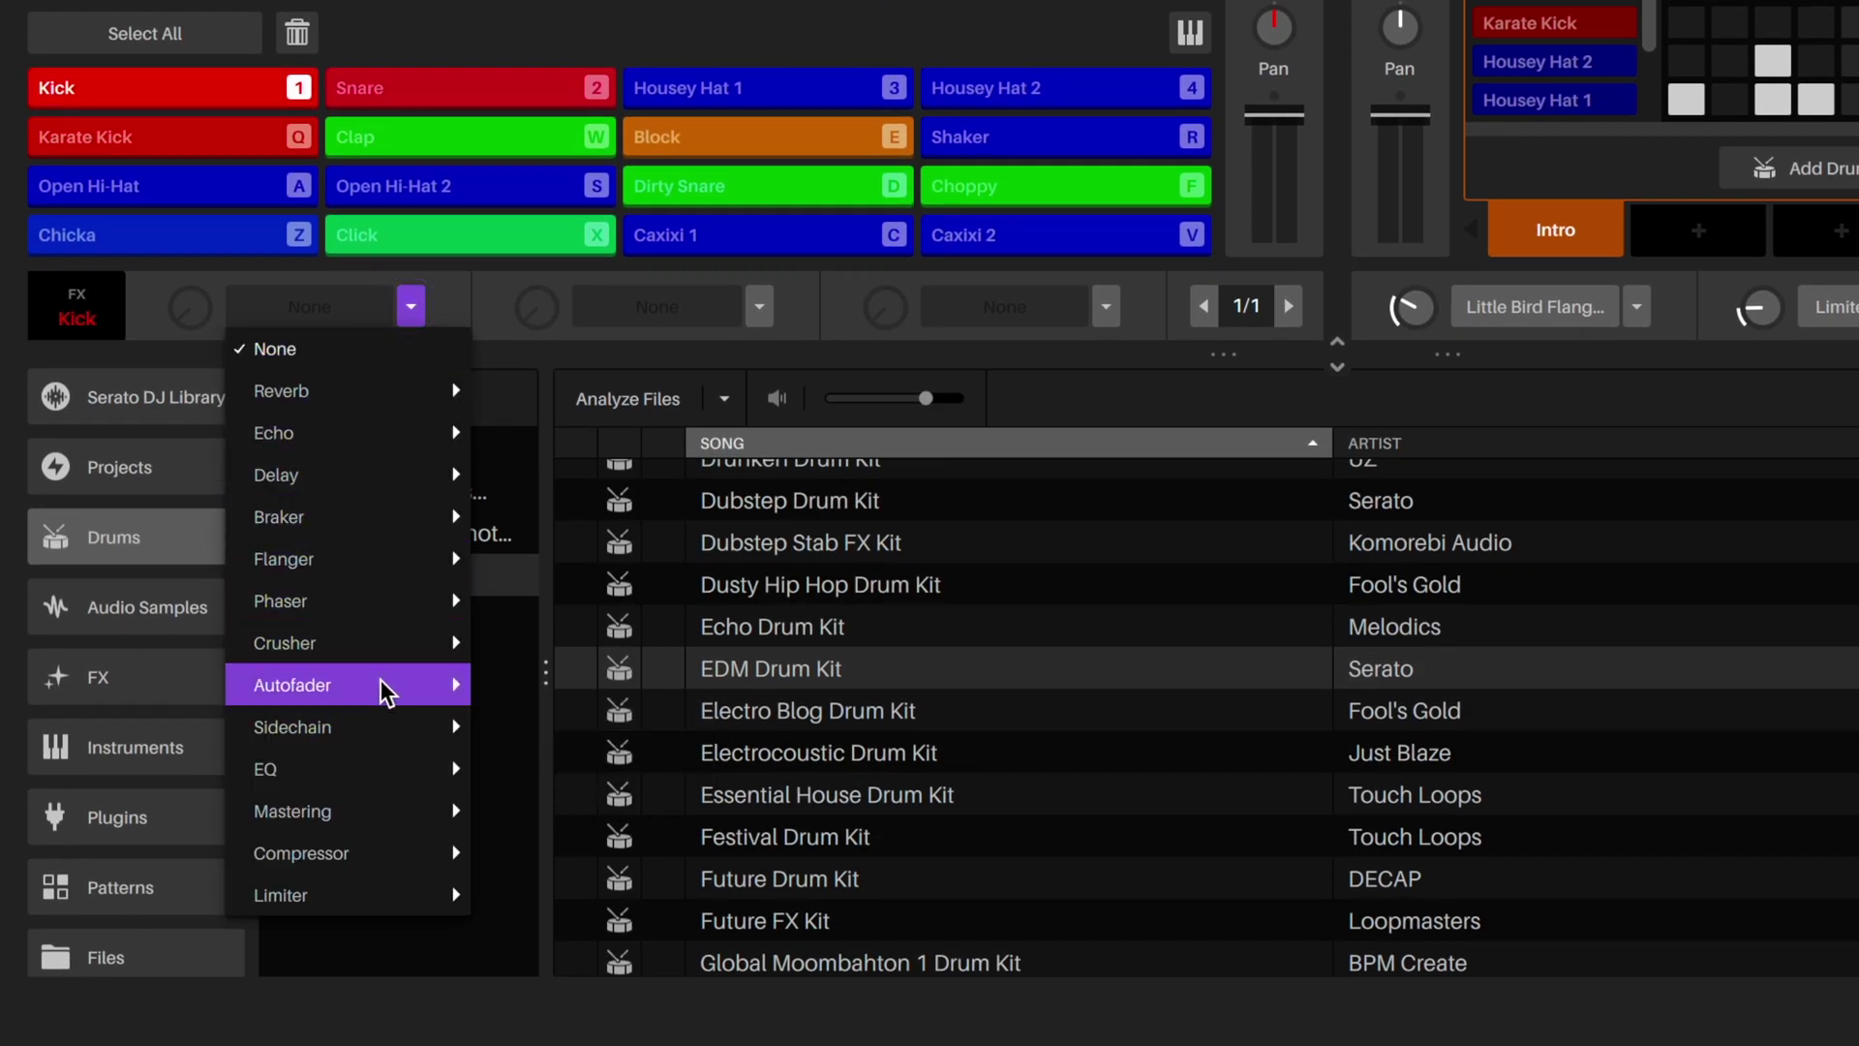
left_click(407, 308)
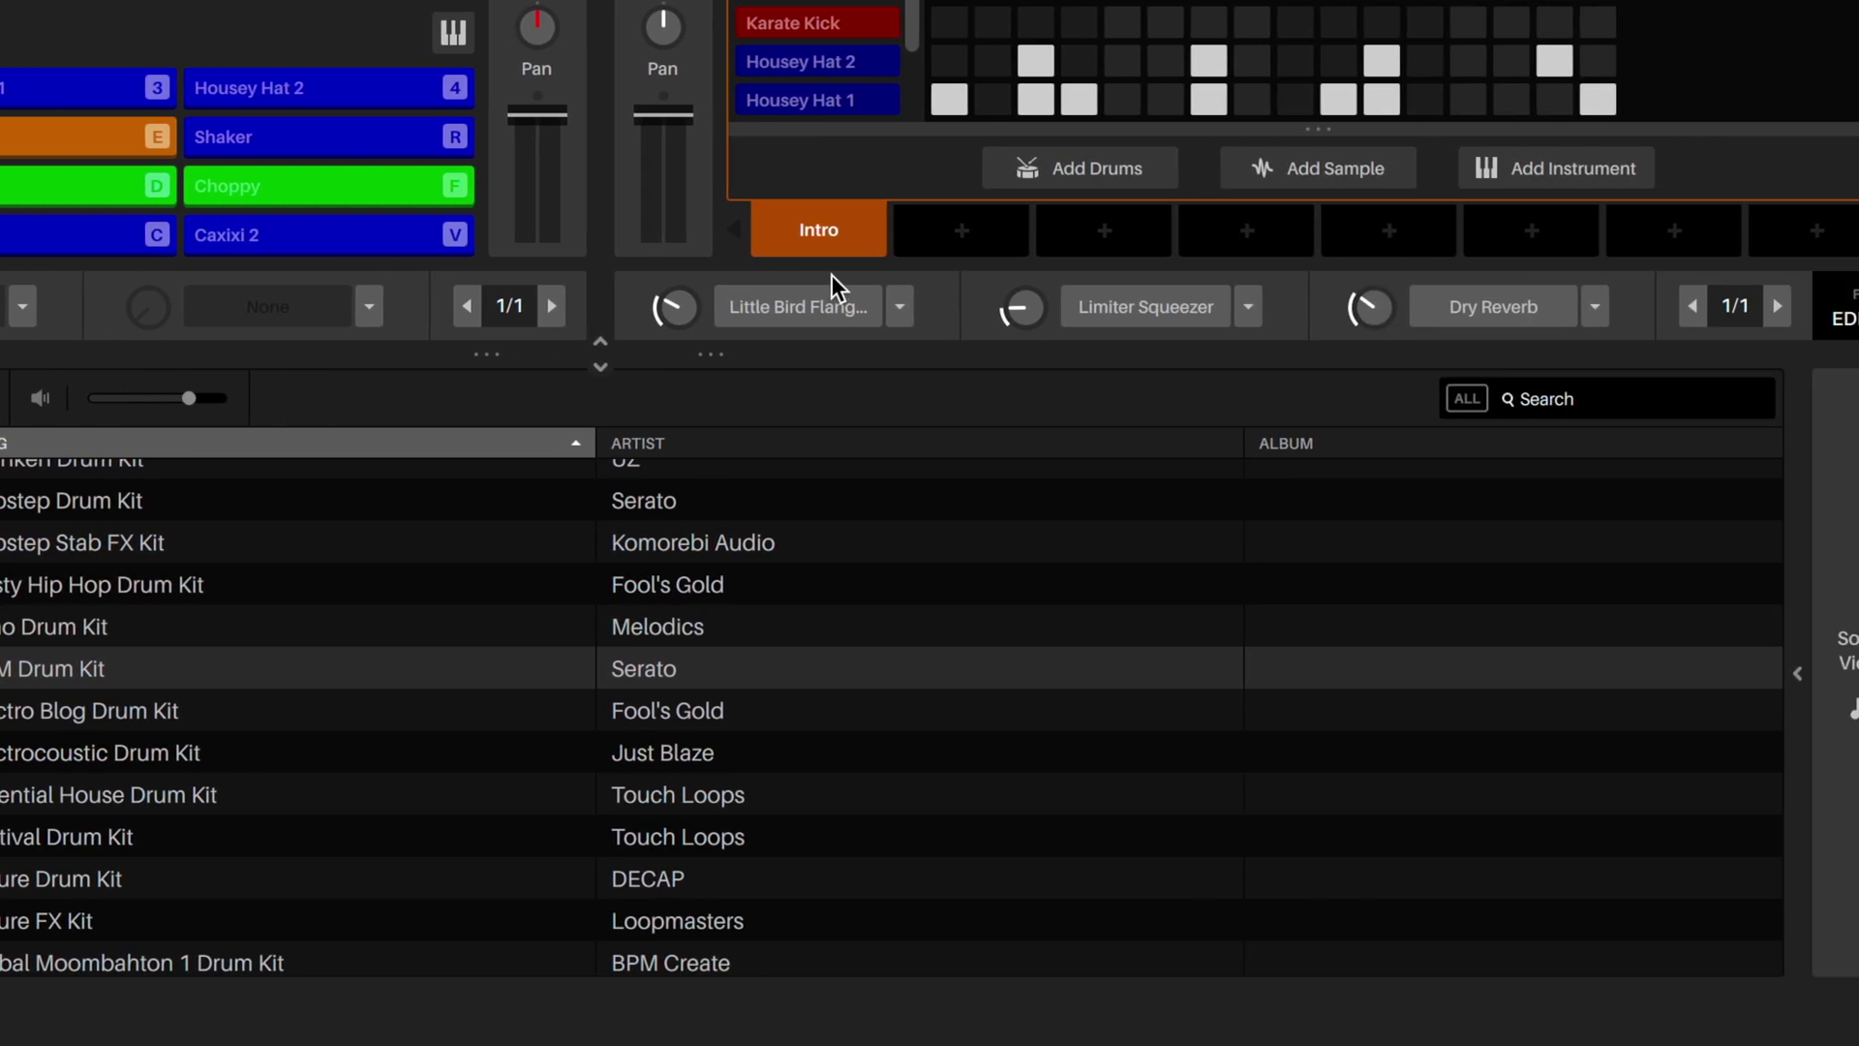
left_click(830, 303)
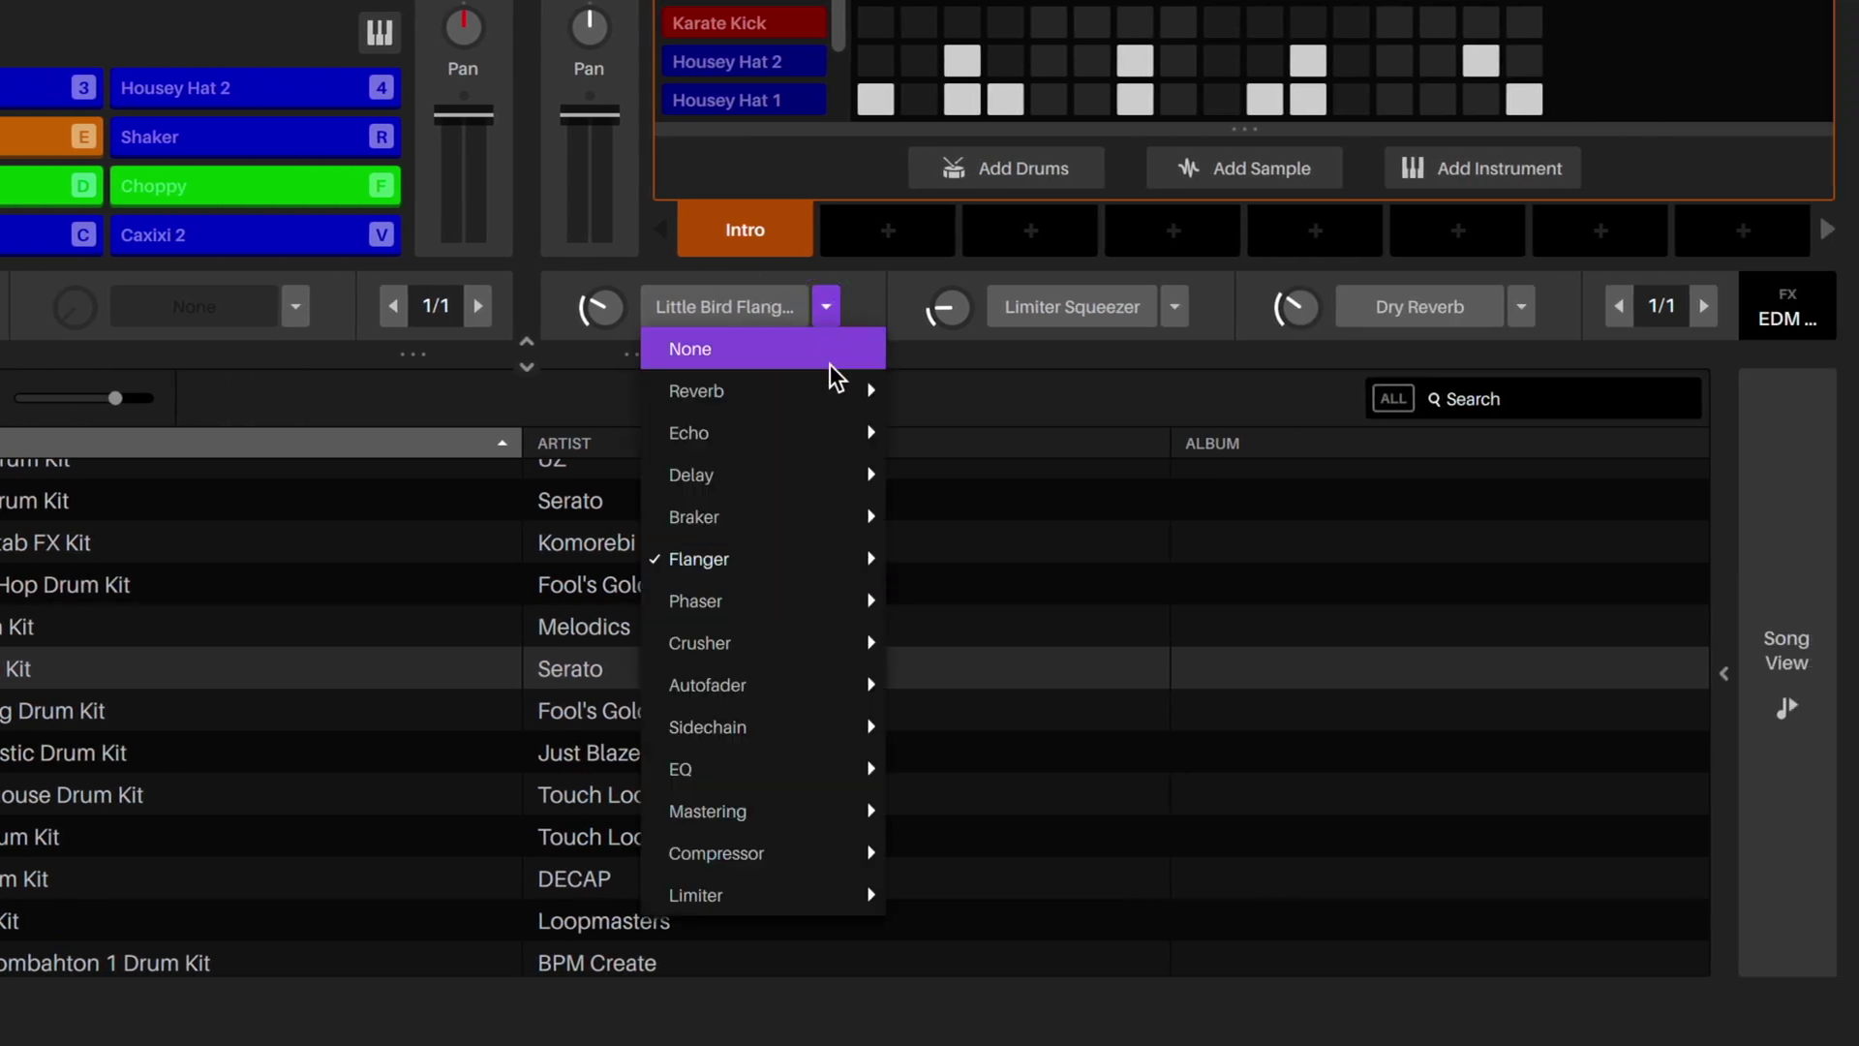
mouse_move(830, 390)
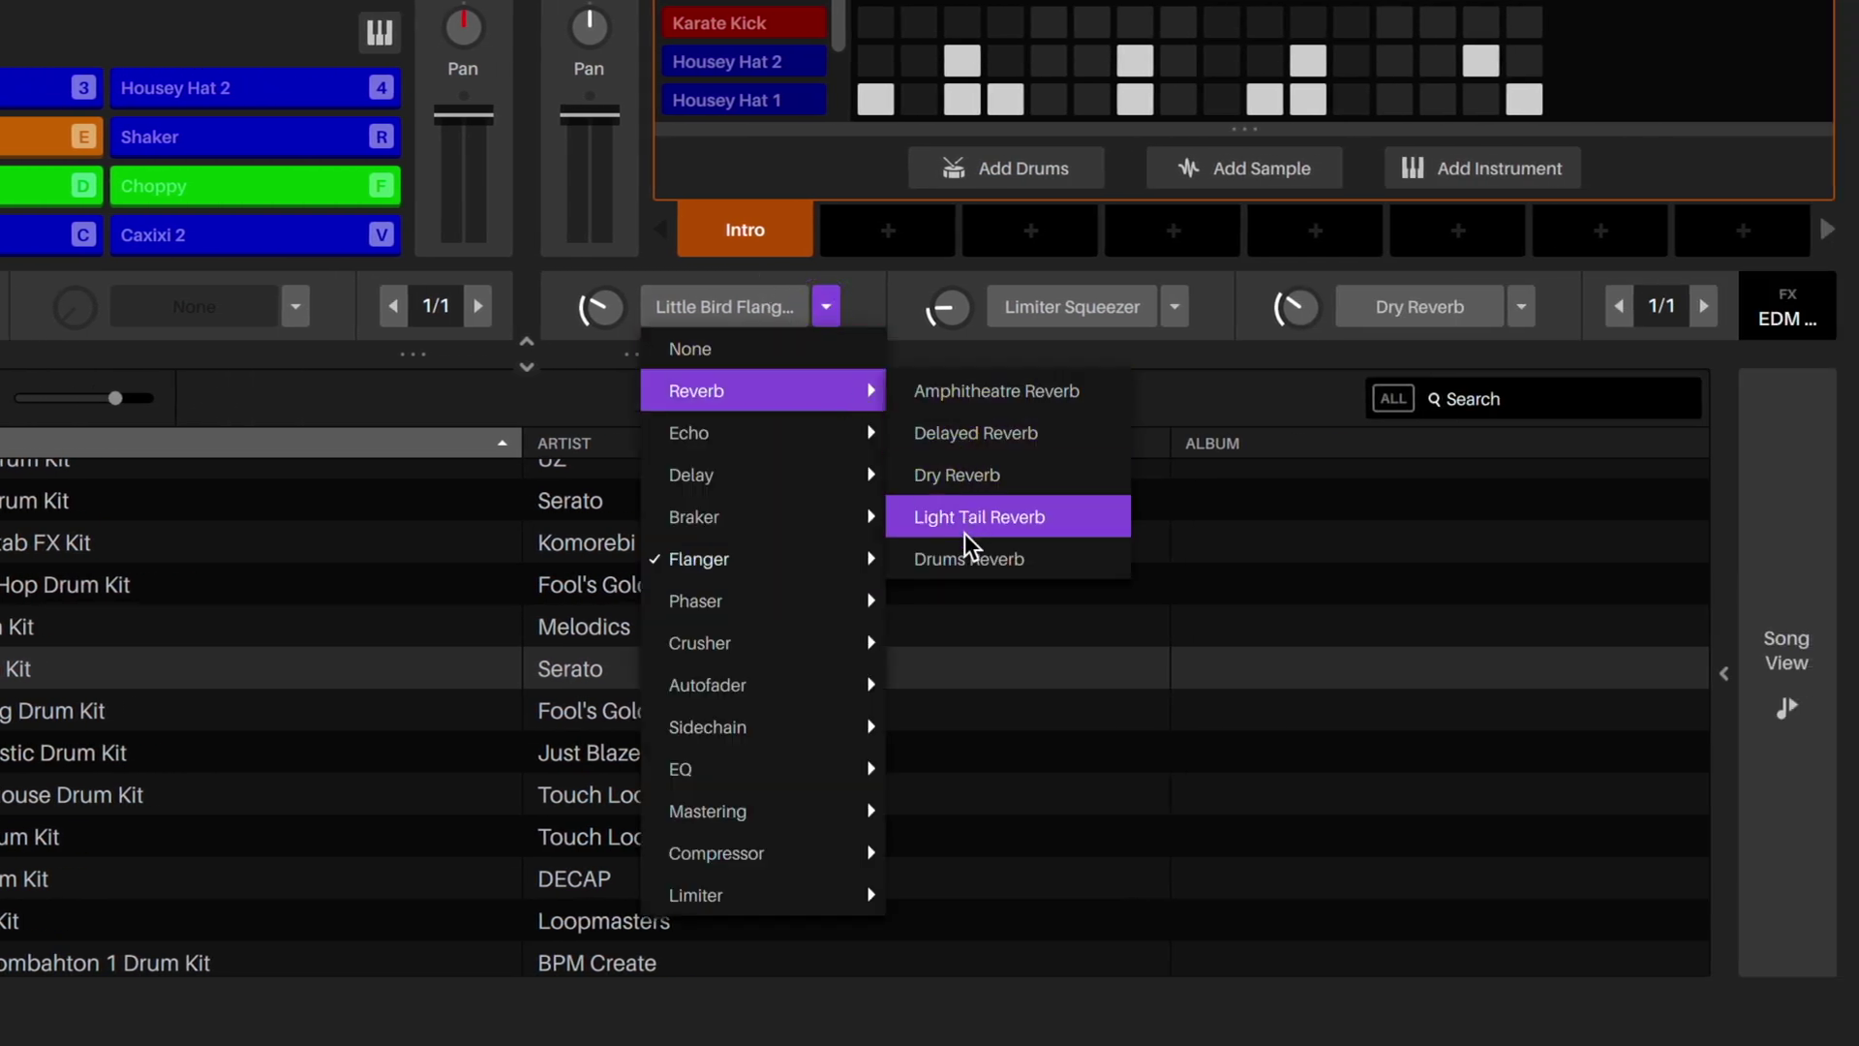
left_click(964, 559)
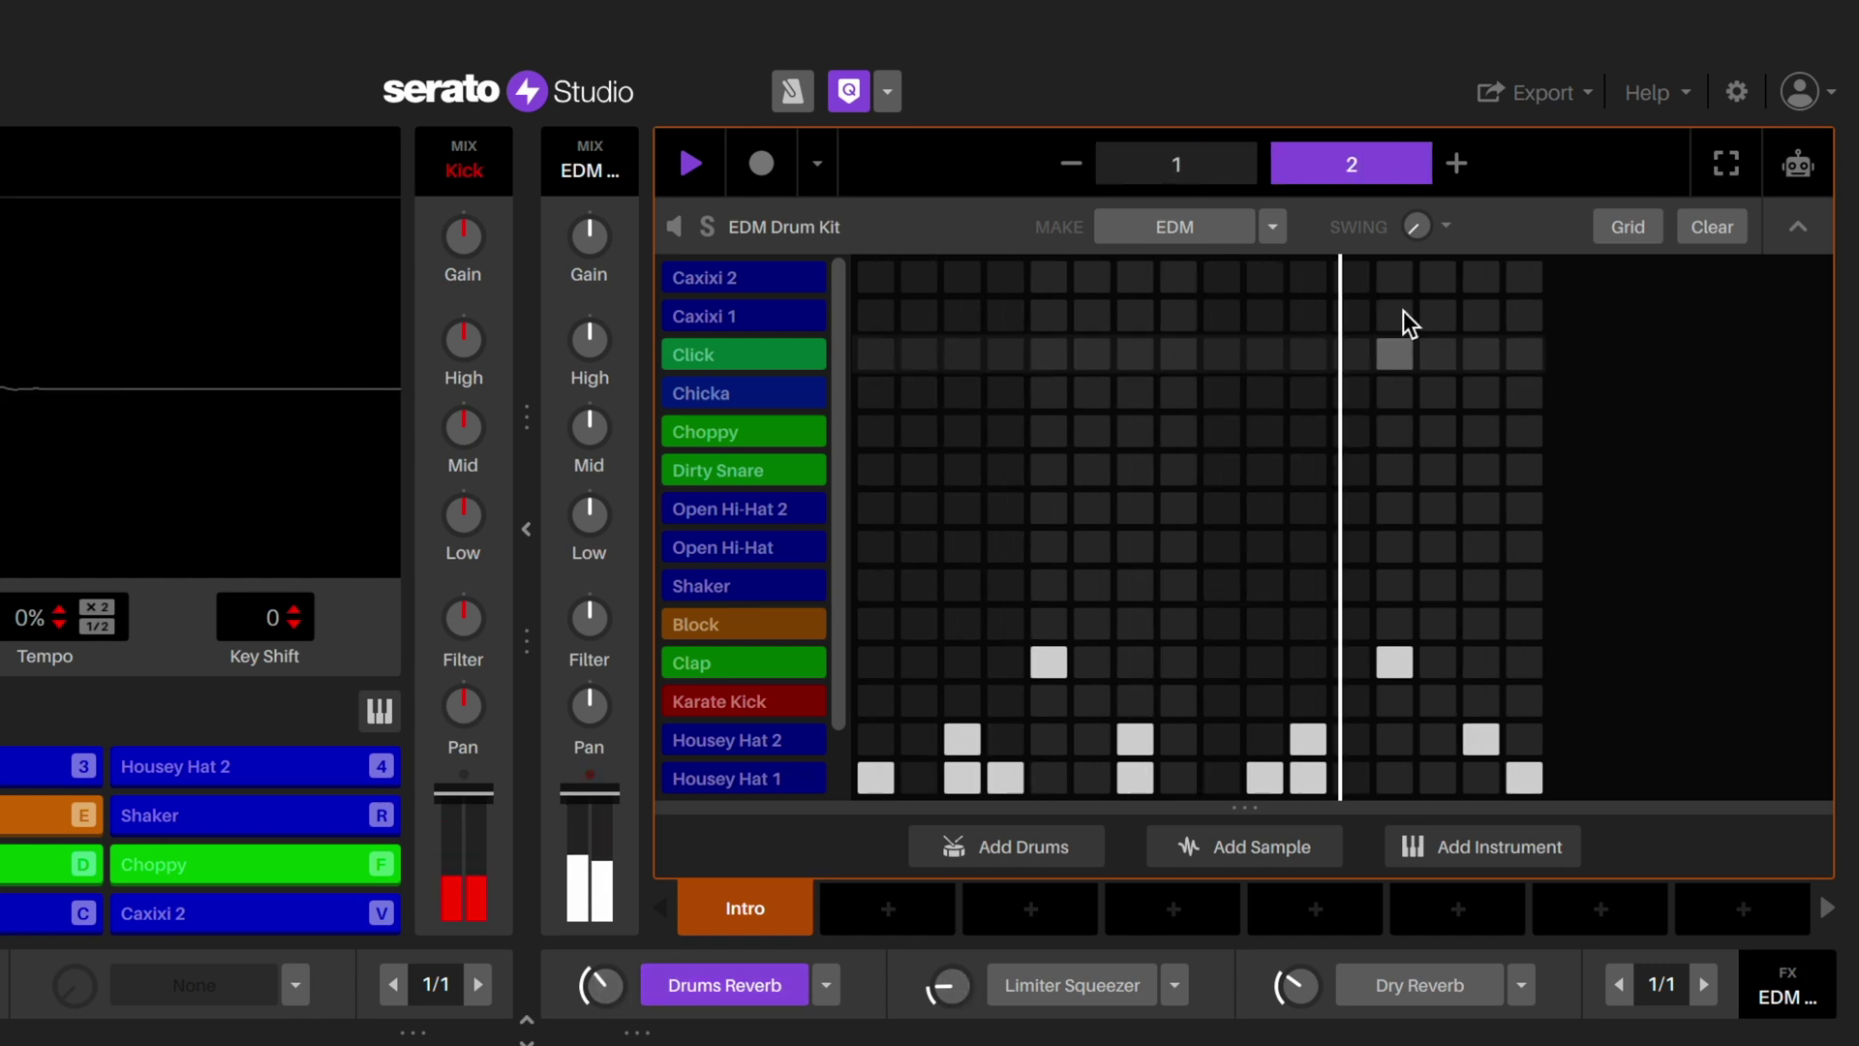
Step: Raise the drum sequencer's Swing knob to add about 2% swing to the EDM beat
left_click_drag(1419, 229, 1419, 132)
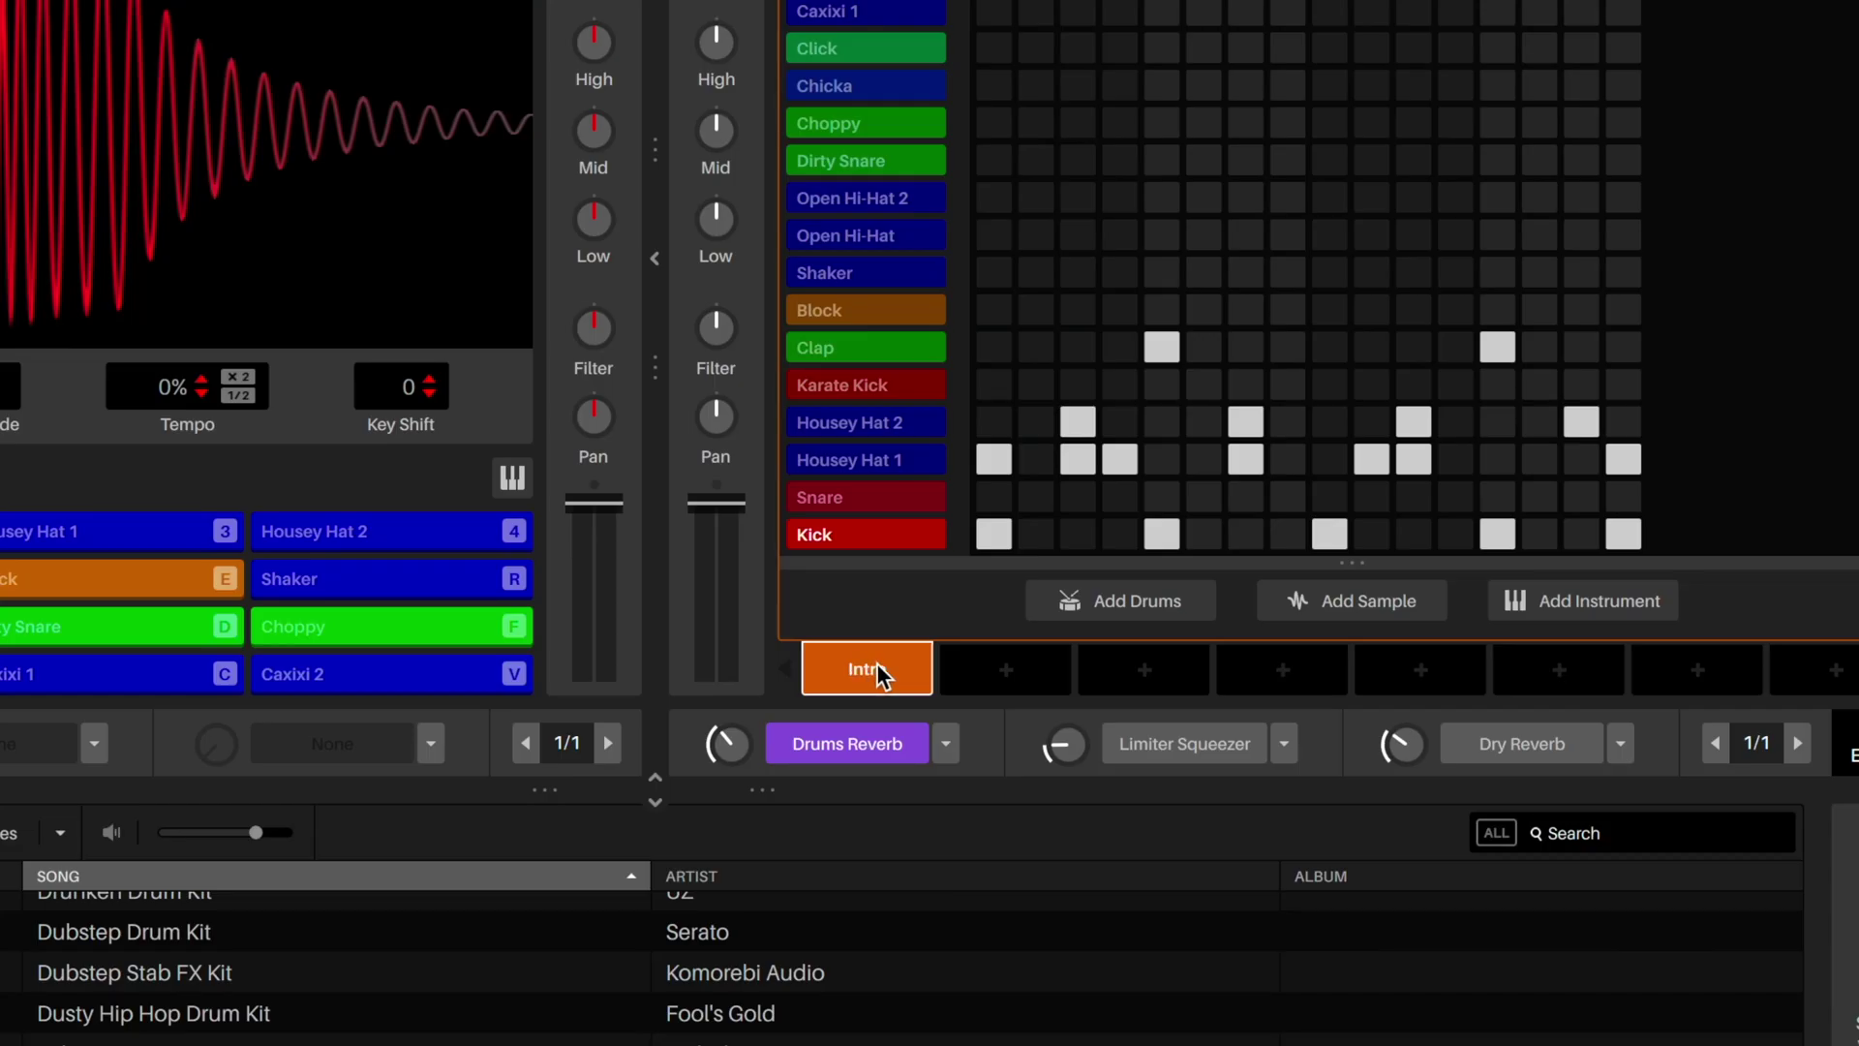
Step: Copy the Intro into a new Scene 2 and clear its Housey Hat 1 row
mouse_move(1004, 670)
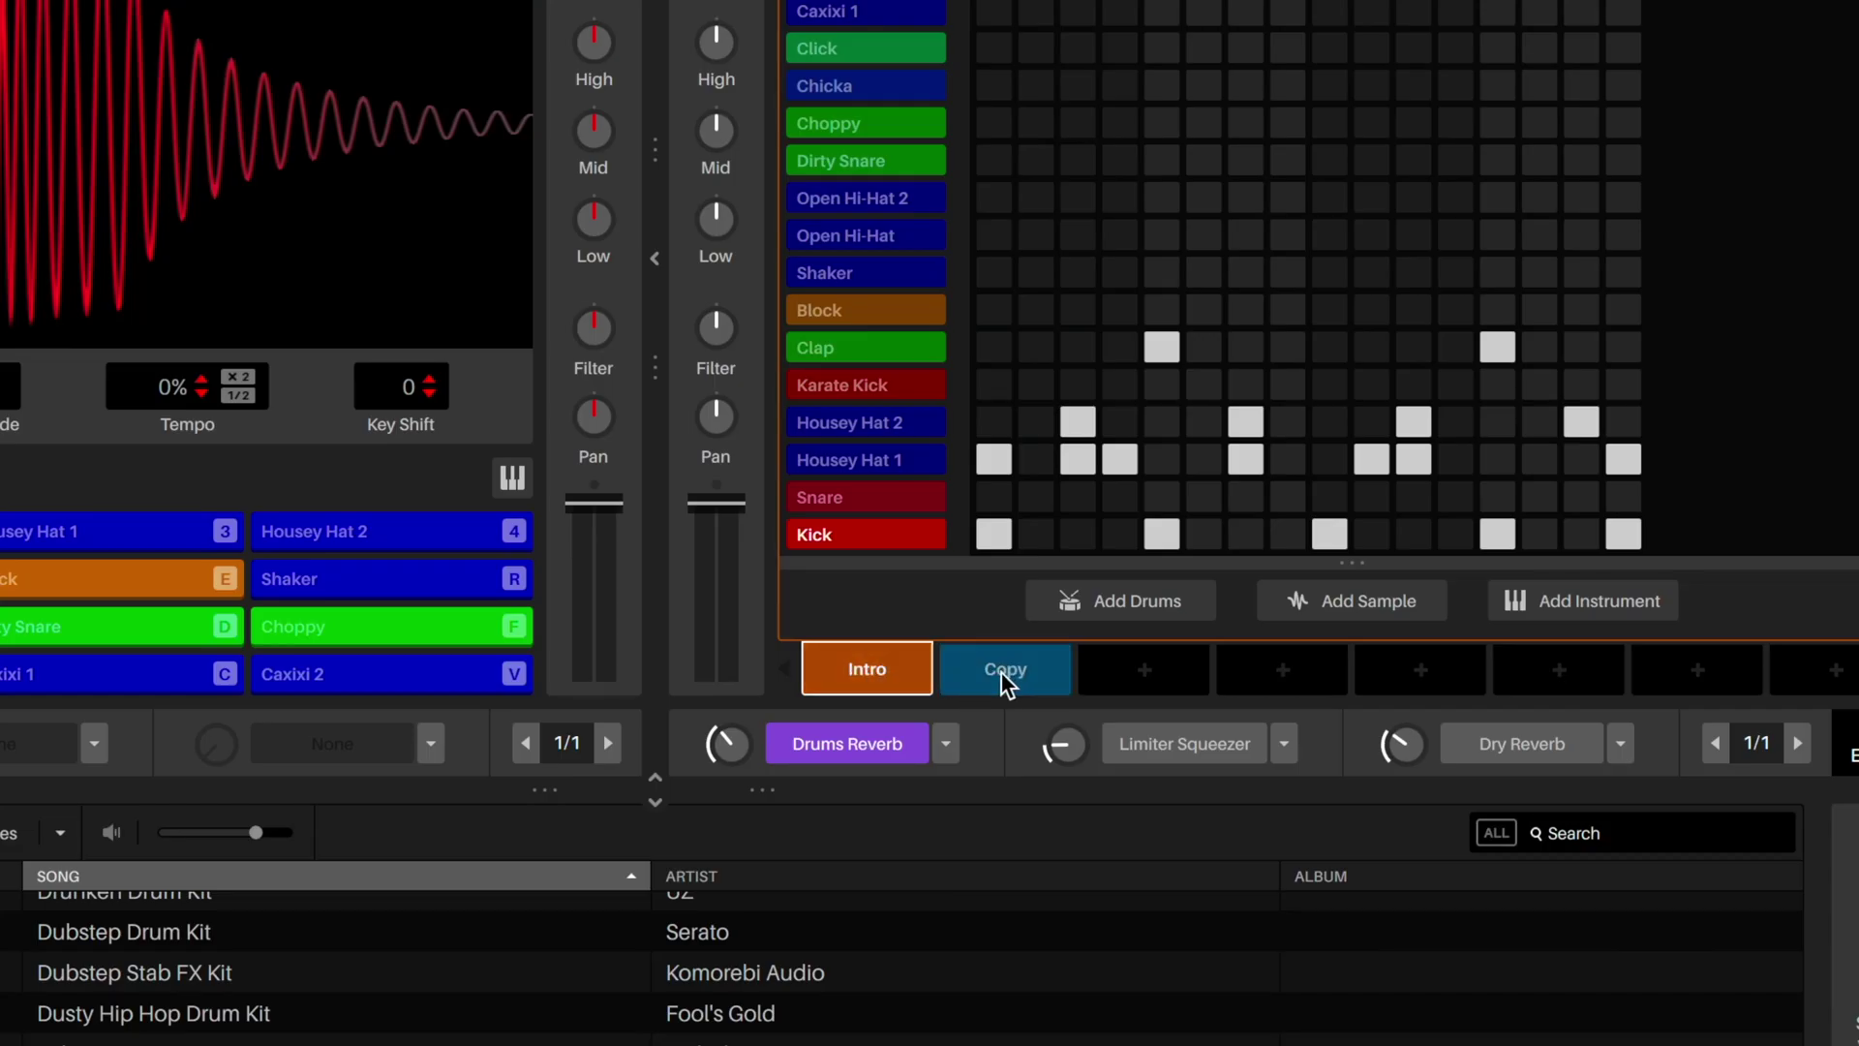
left_click(1008, 670)
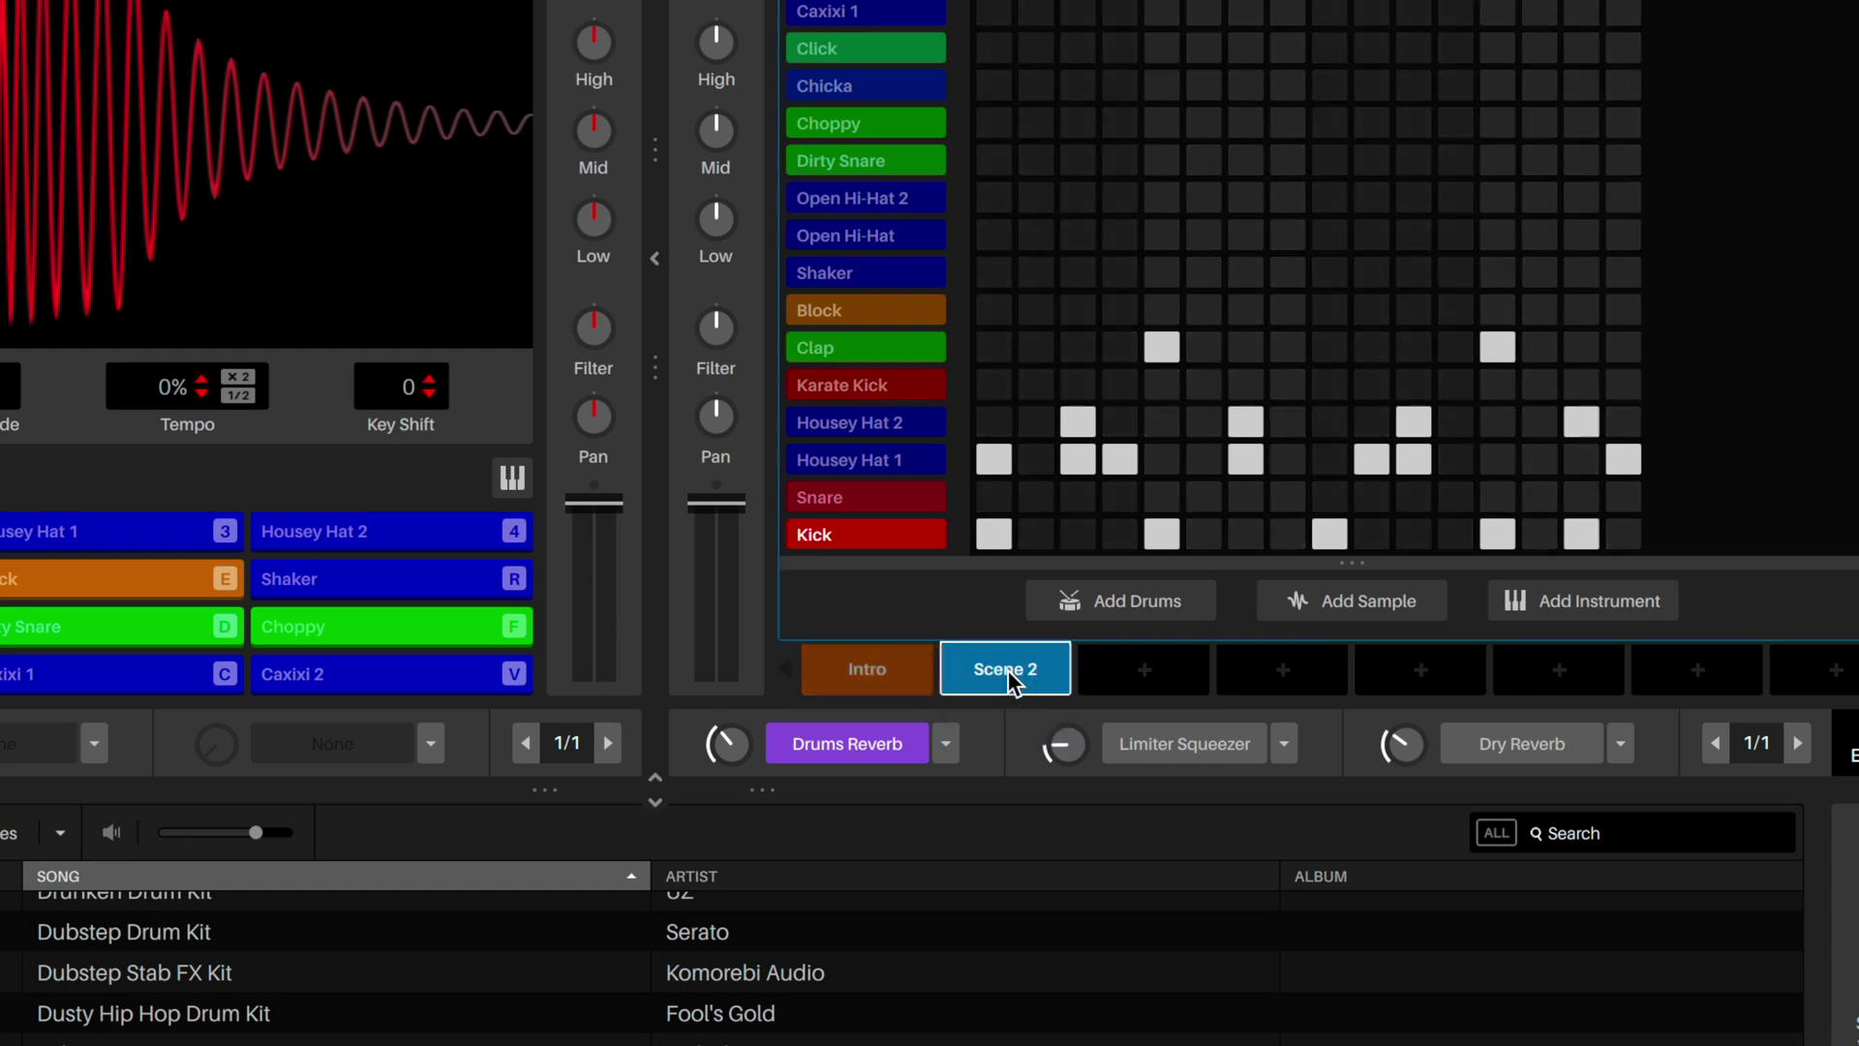
left_click(910, 462)
right_click(994, 459)
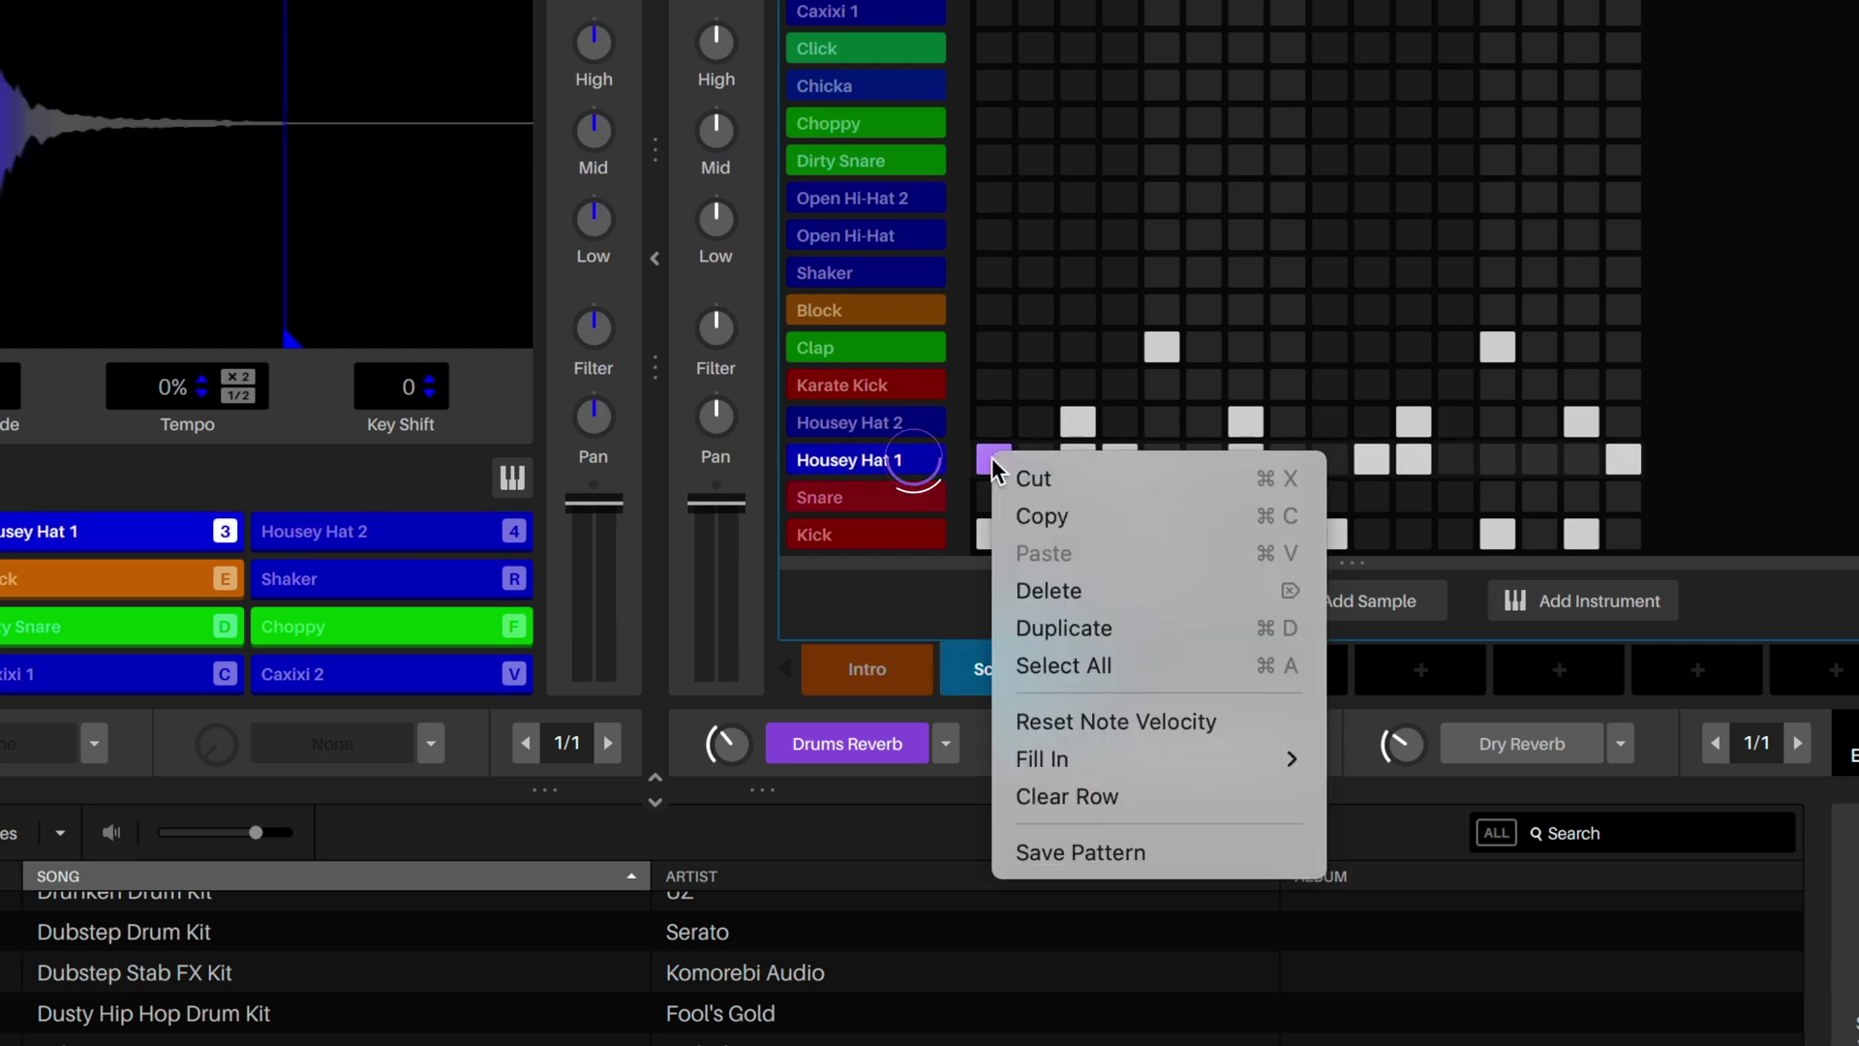
left_click(1058, 796)
Step: Add snare hits on steps 5 and 13, select pattern 2, and play the beat
left_click(1162, 496)
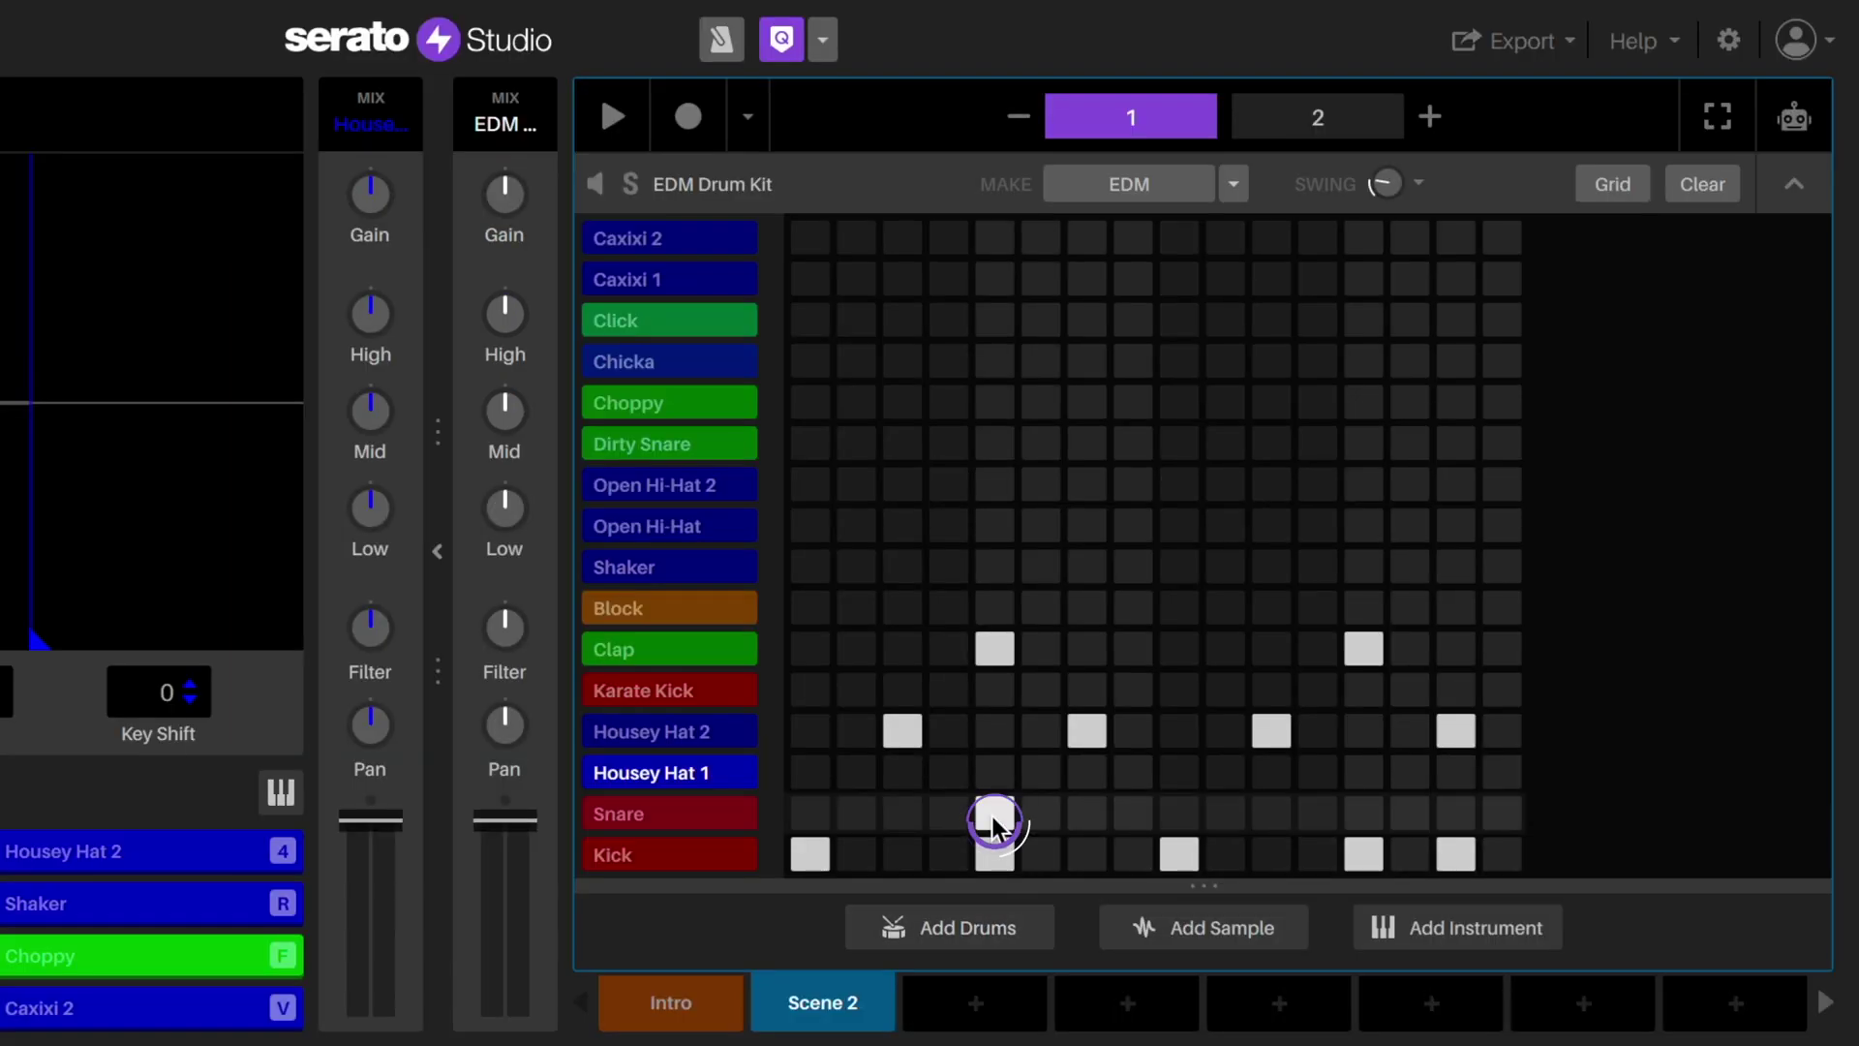
left_click(1364, 816)
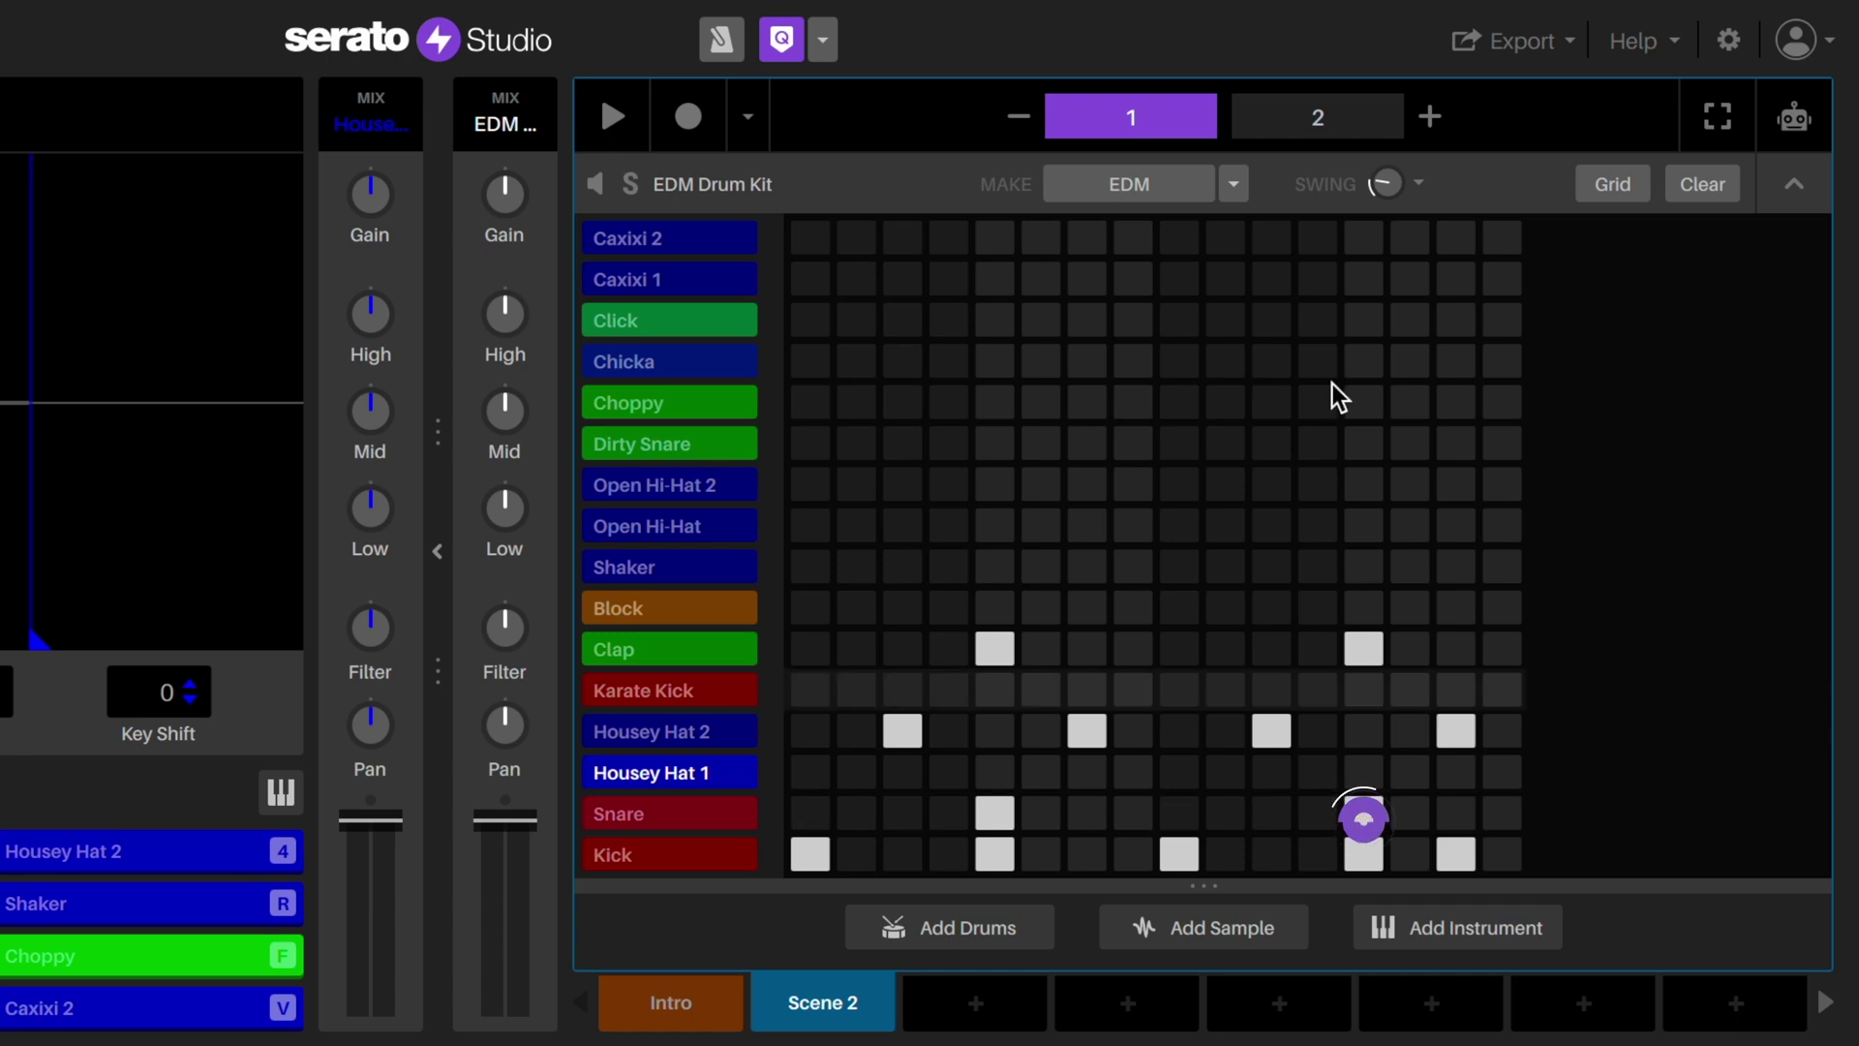
left_click(1307, 121)
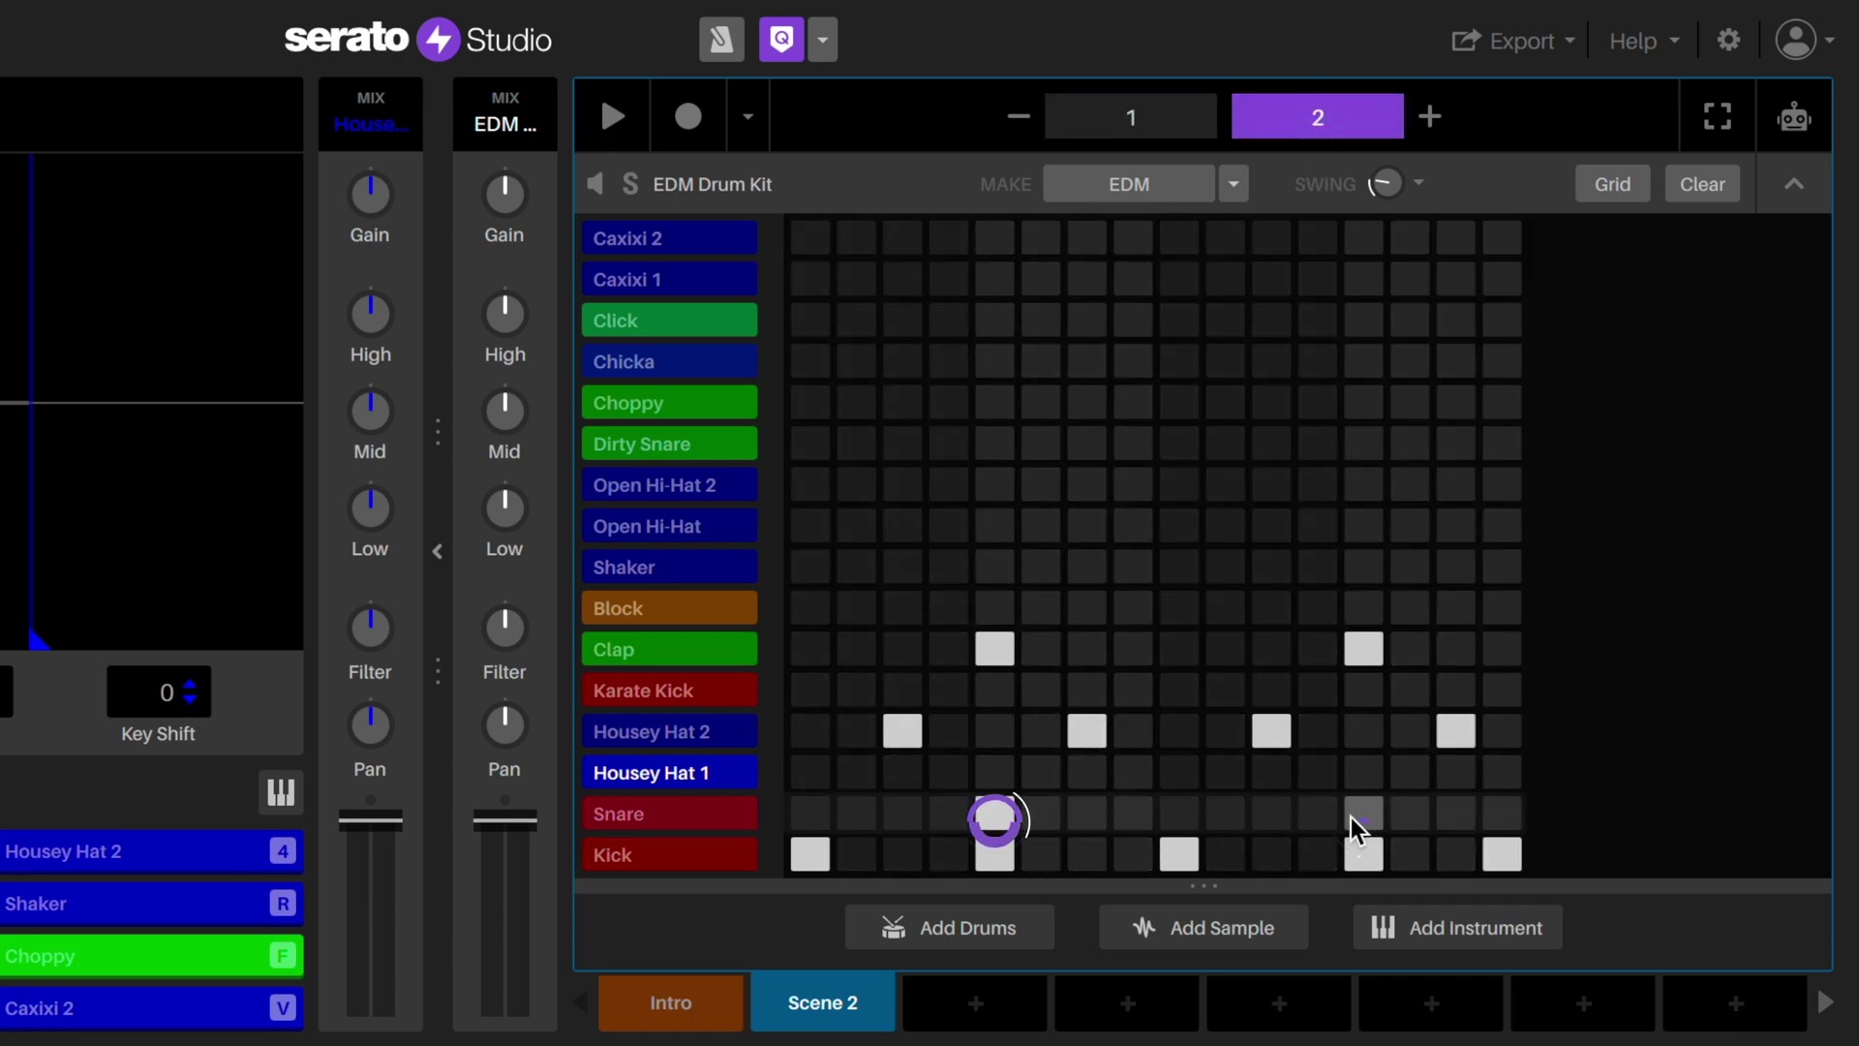
key("space")
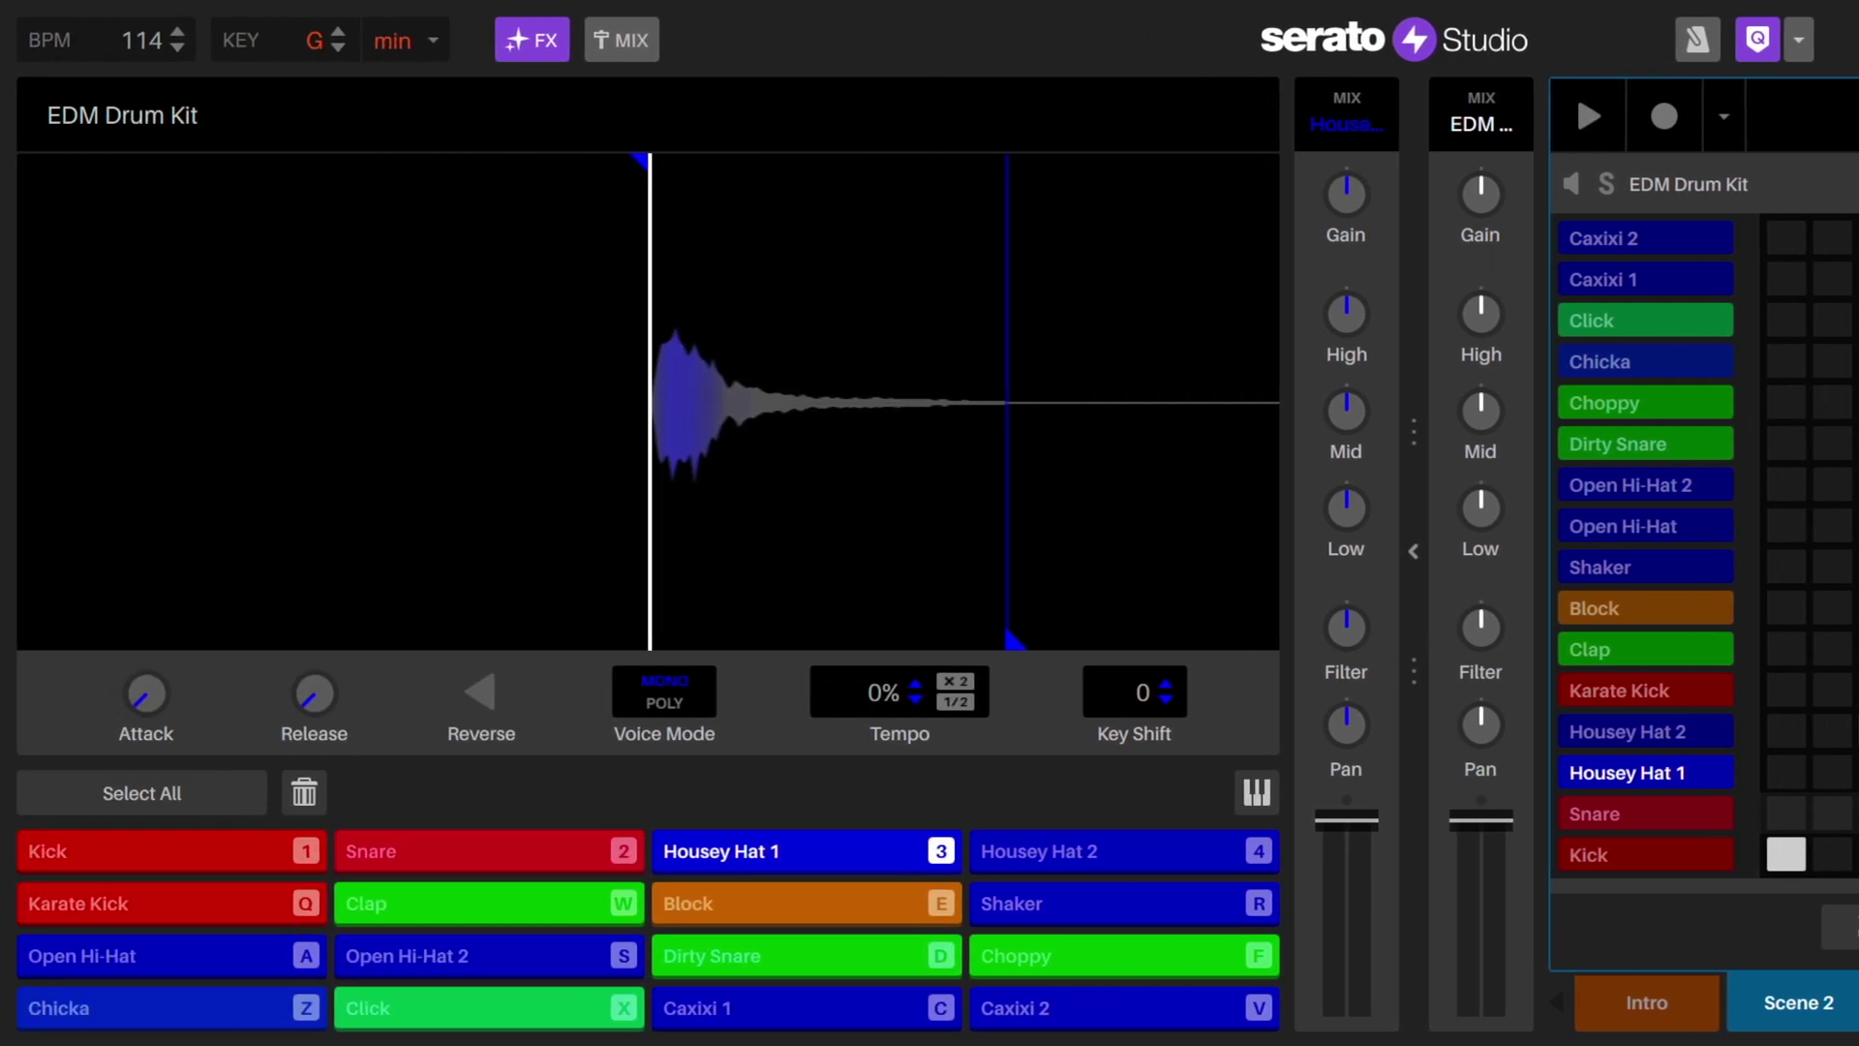
Step: Put a Delay effect on the Snare pad with its beat timing set to 3/4
left_click(519, 854)
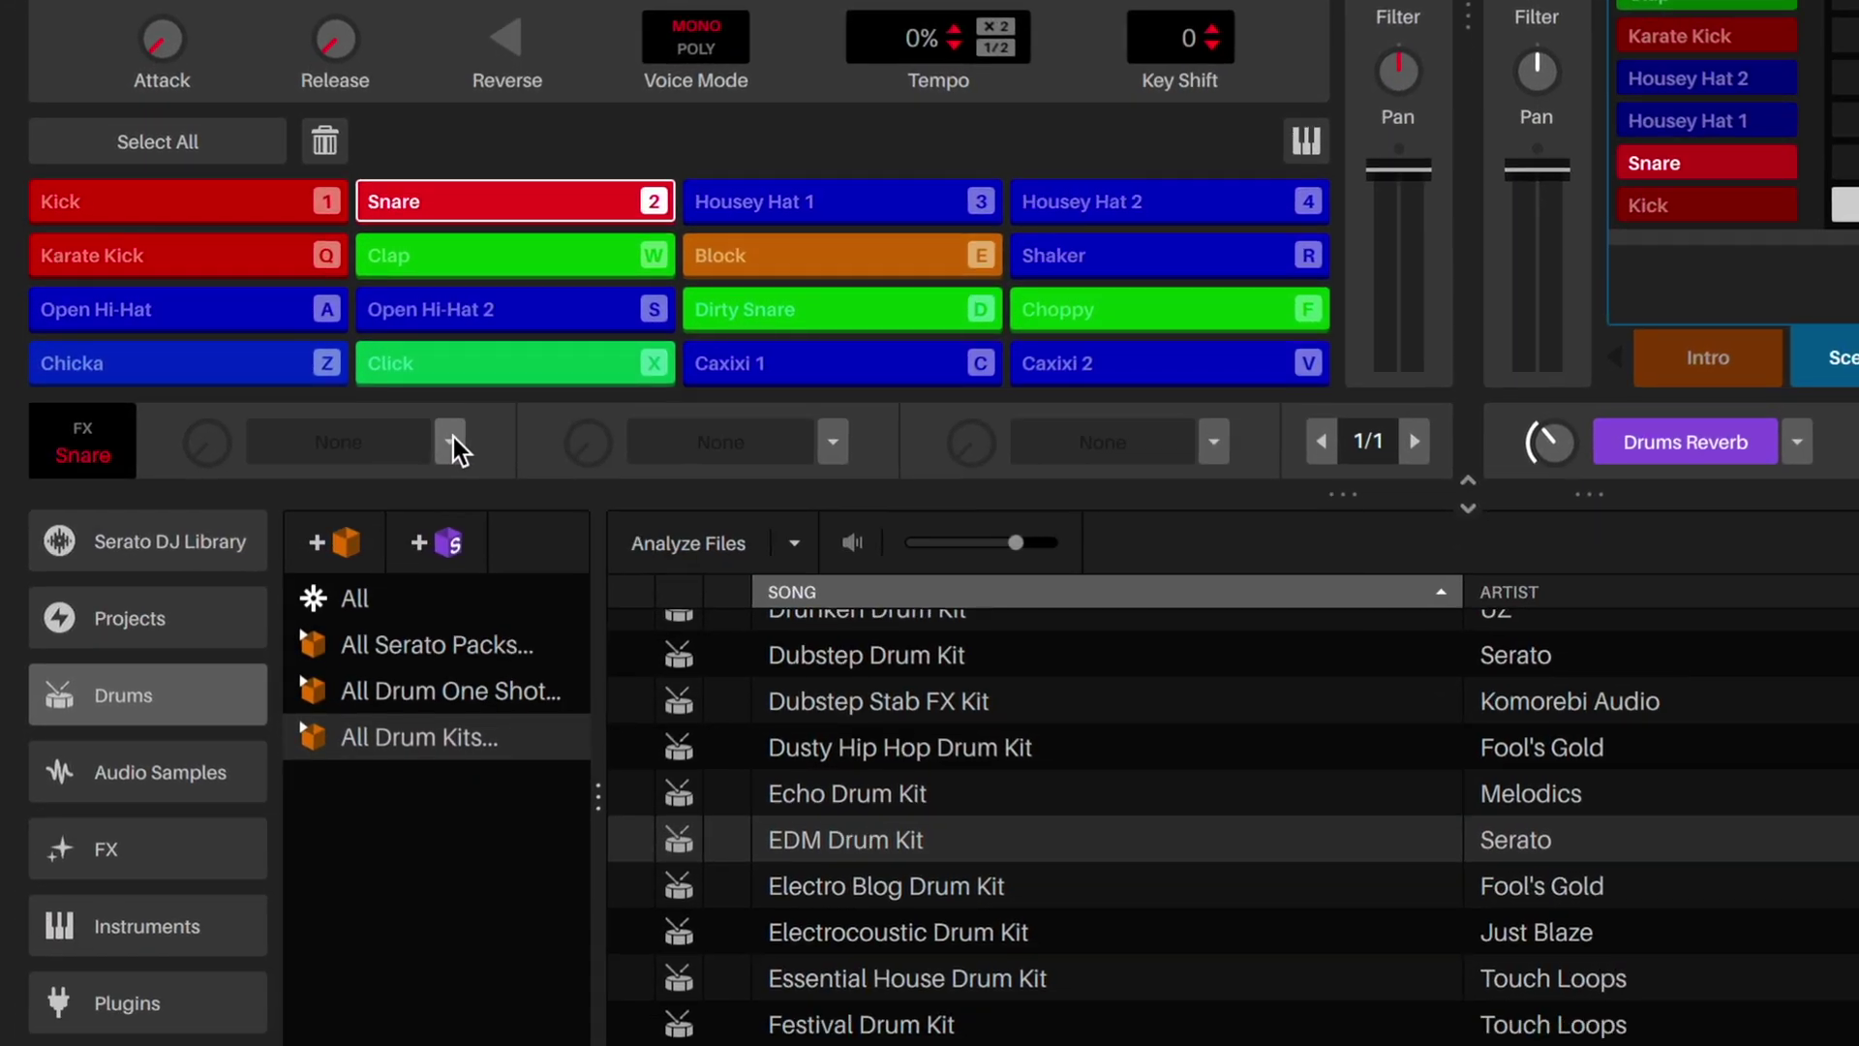
left_click(450, 442)
mouse_move(436, 639)
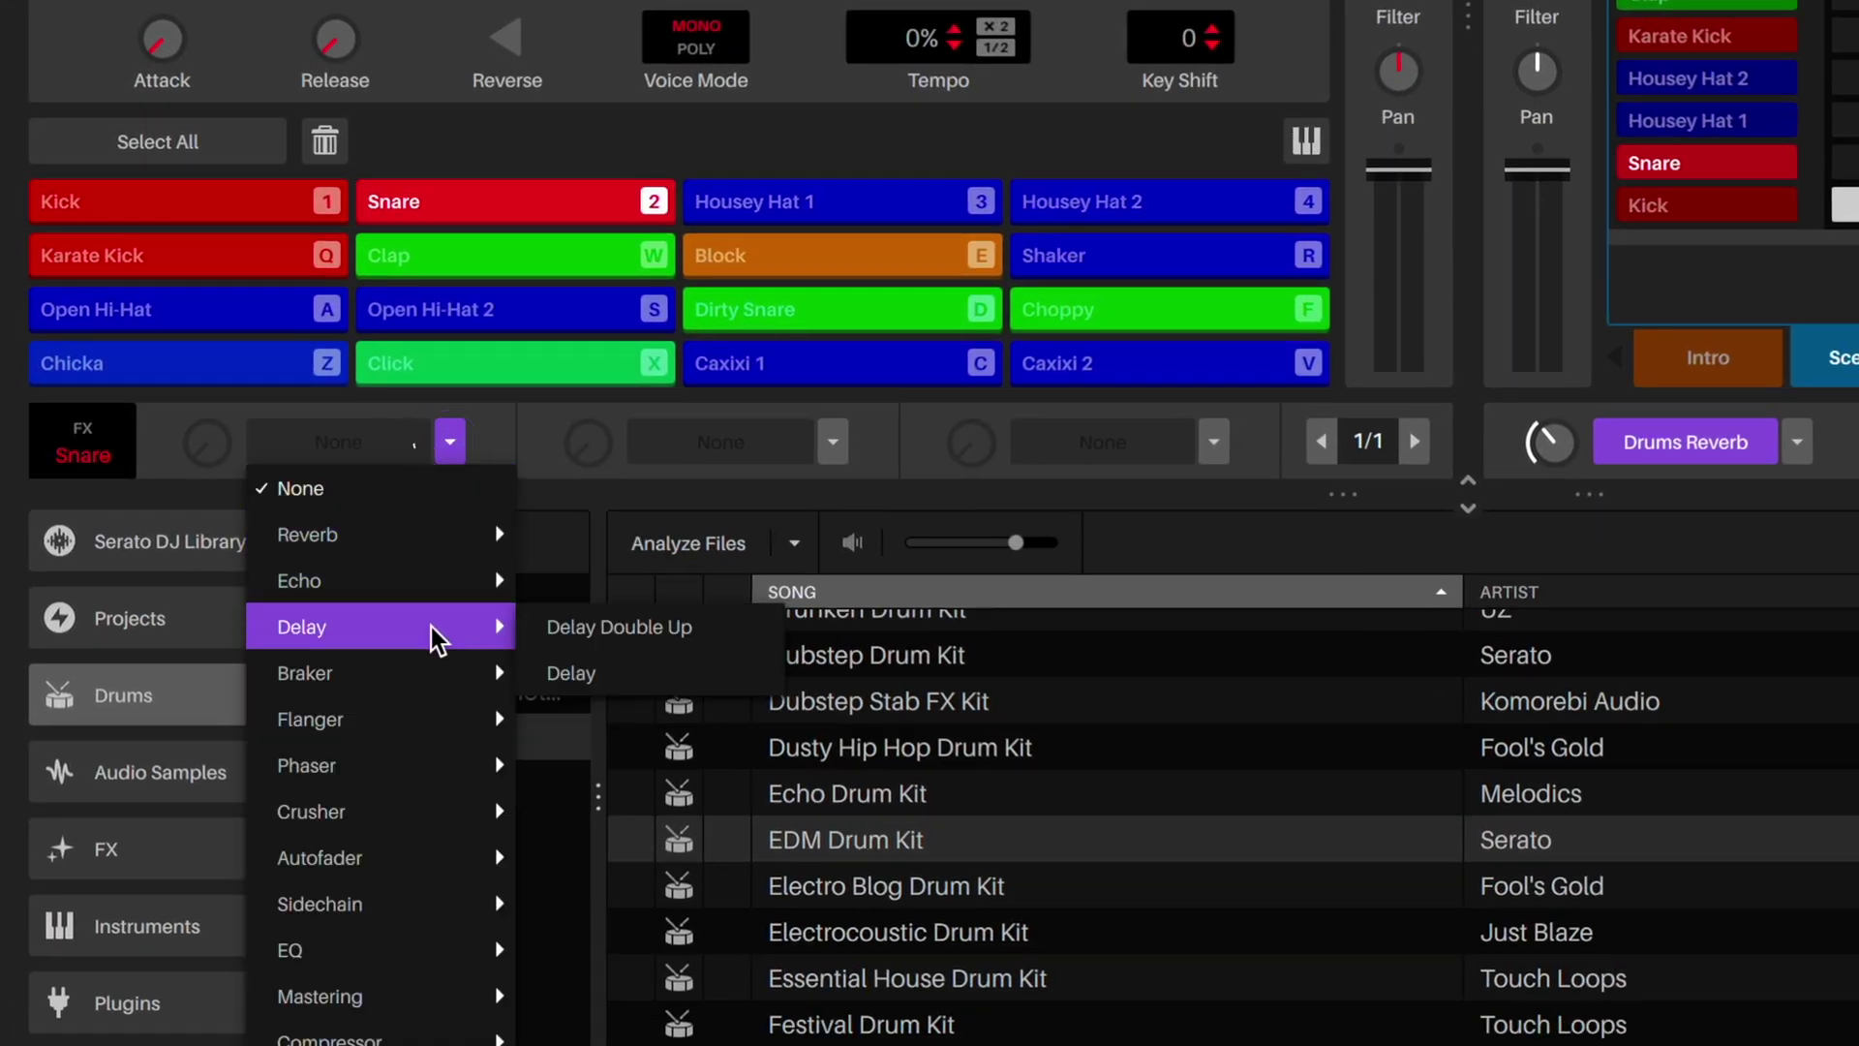
left_click(566, 673)
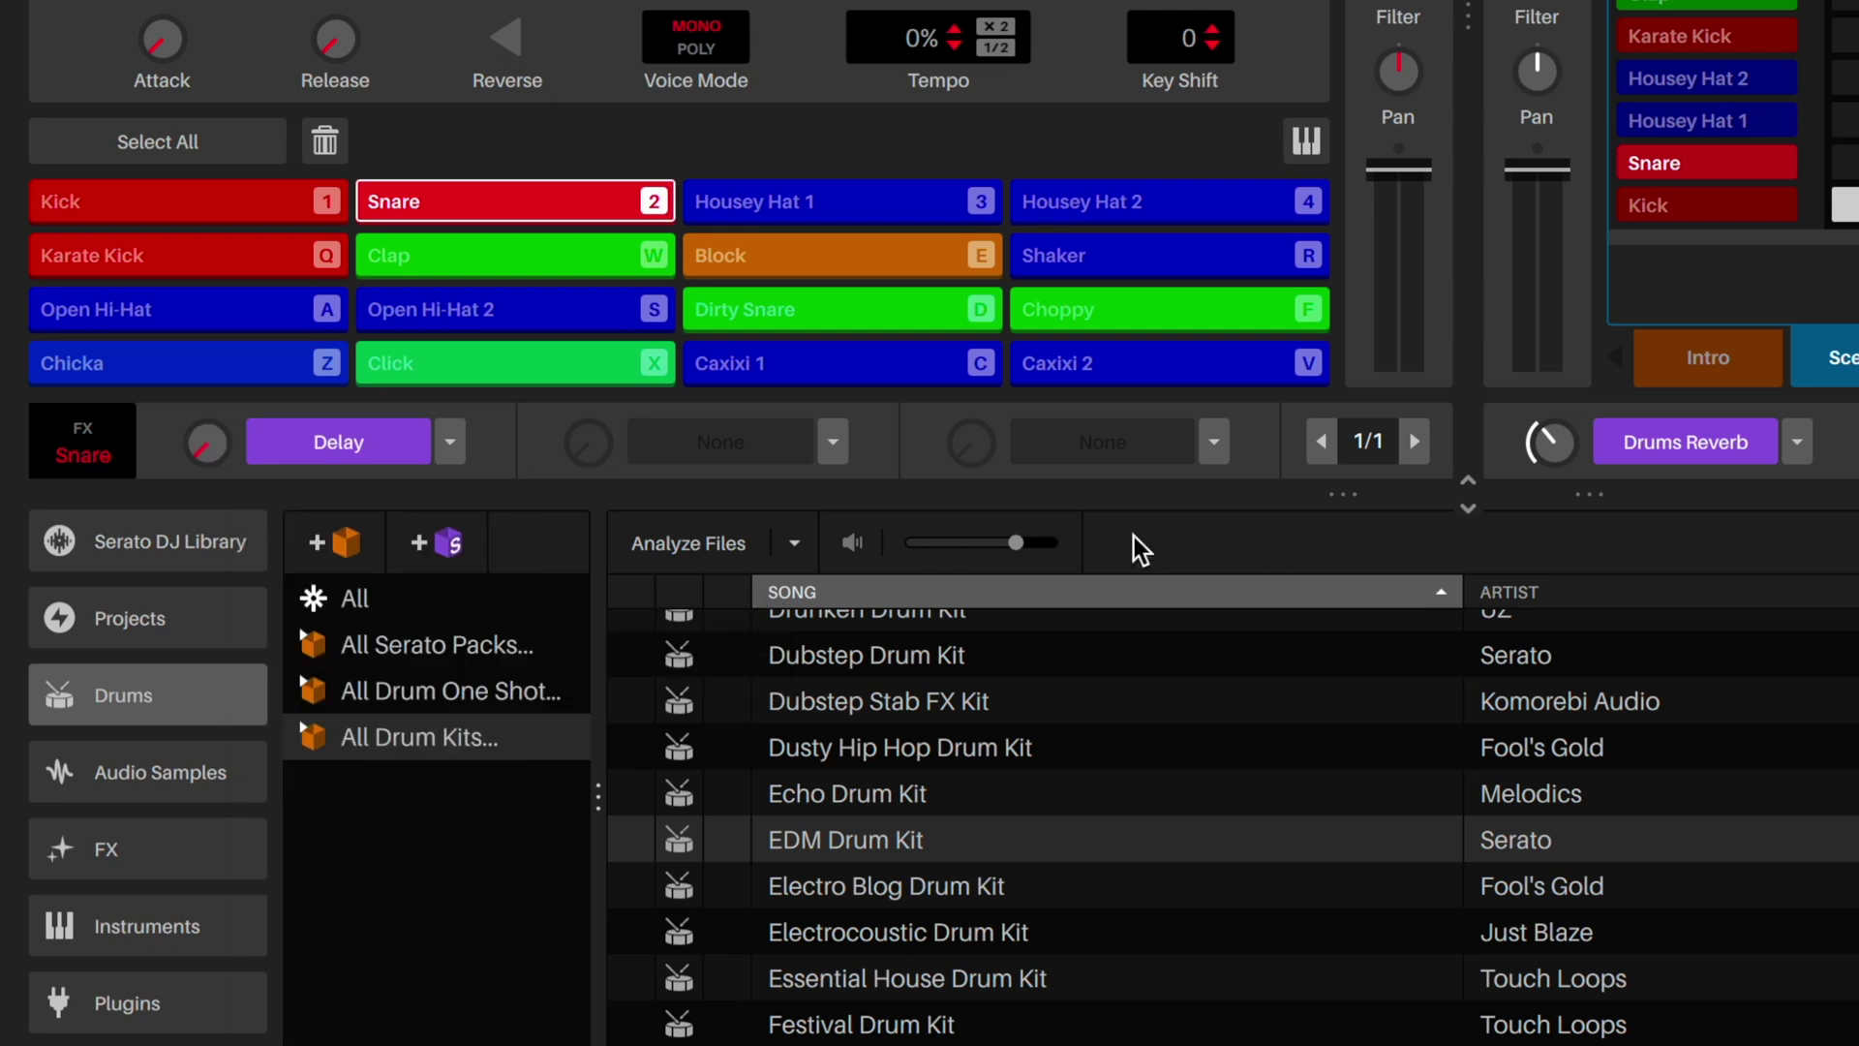
left_click(1321, 443)
left_click(206, 443)
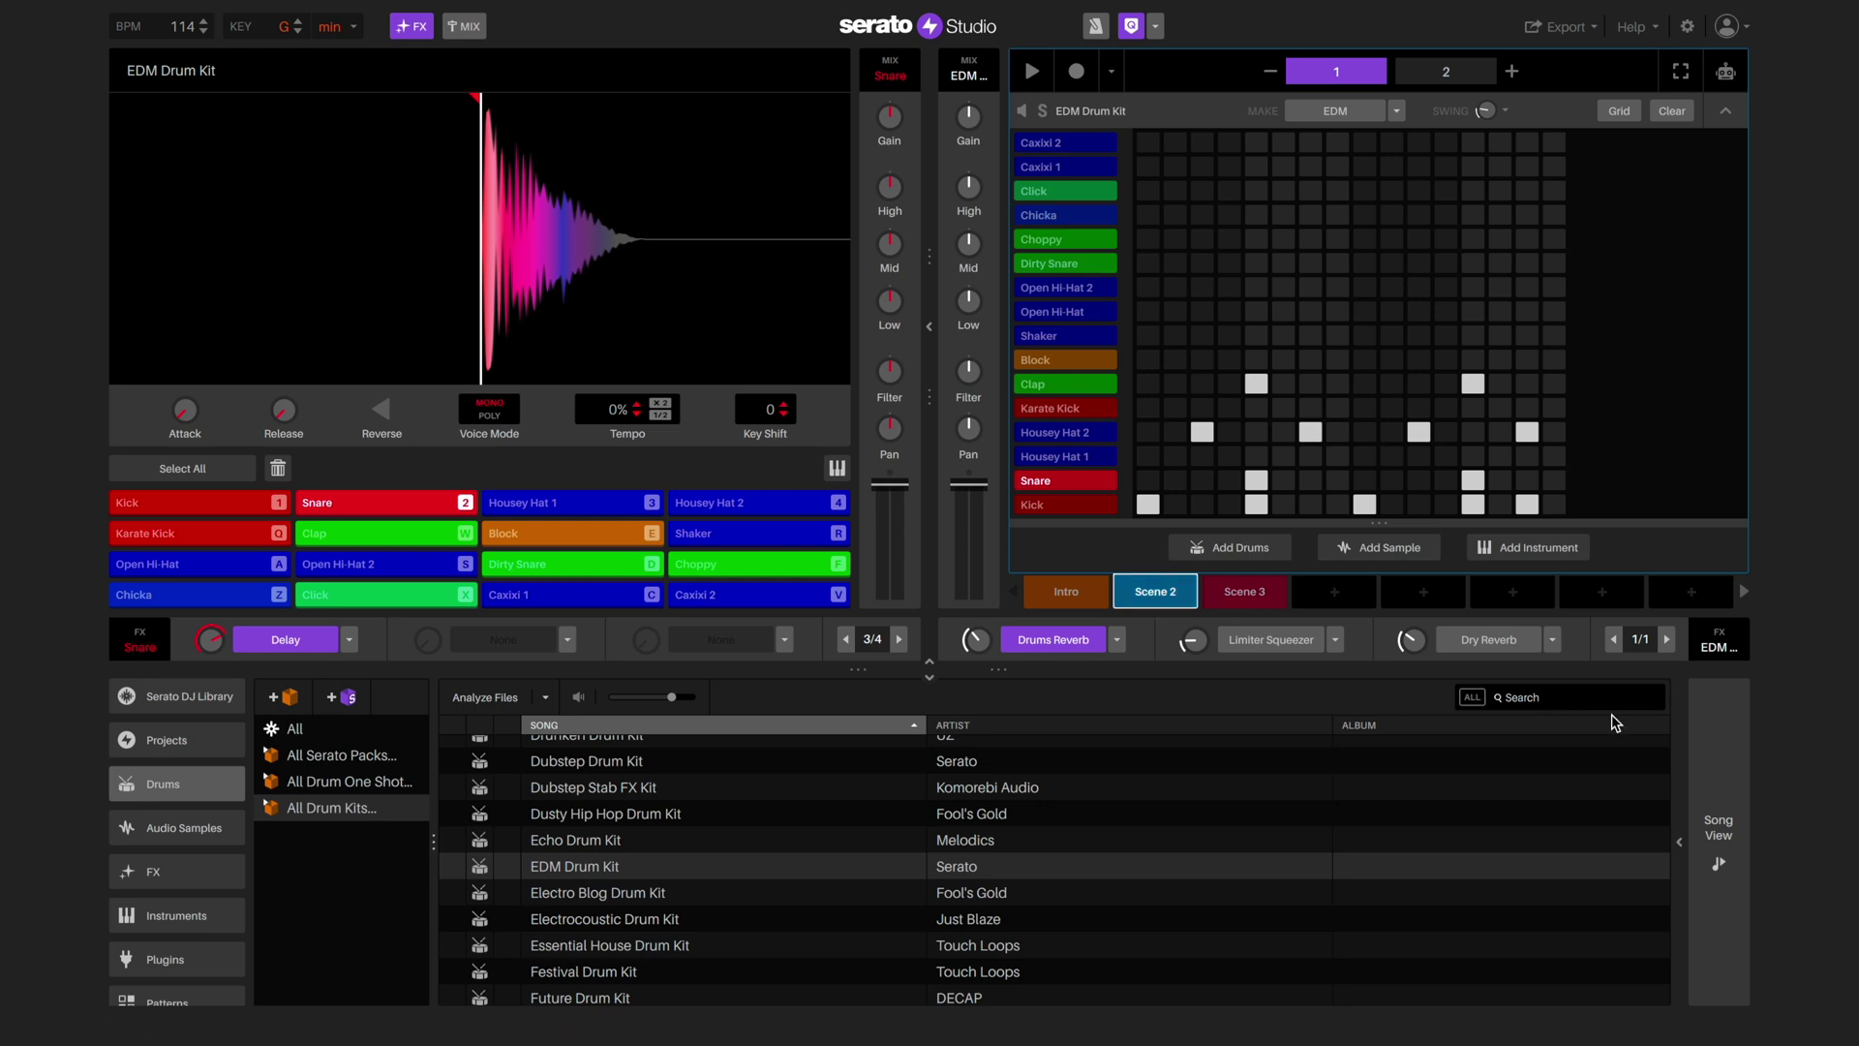
Step: In Song View, place four Scene 2 blocks at the start of the Scenes lane
left_click(1713, 765)
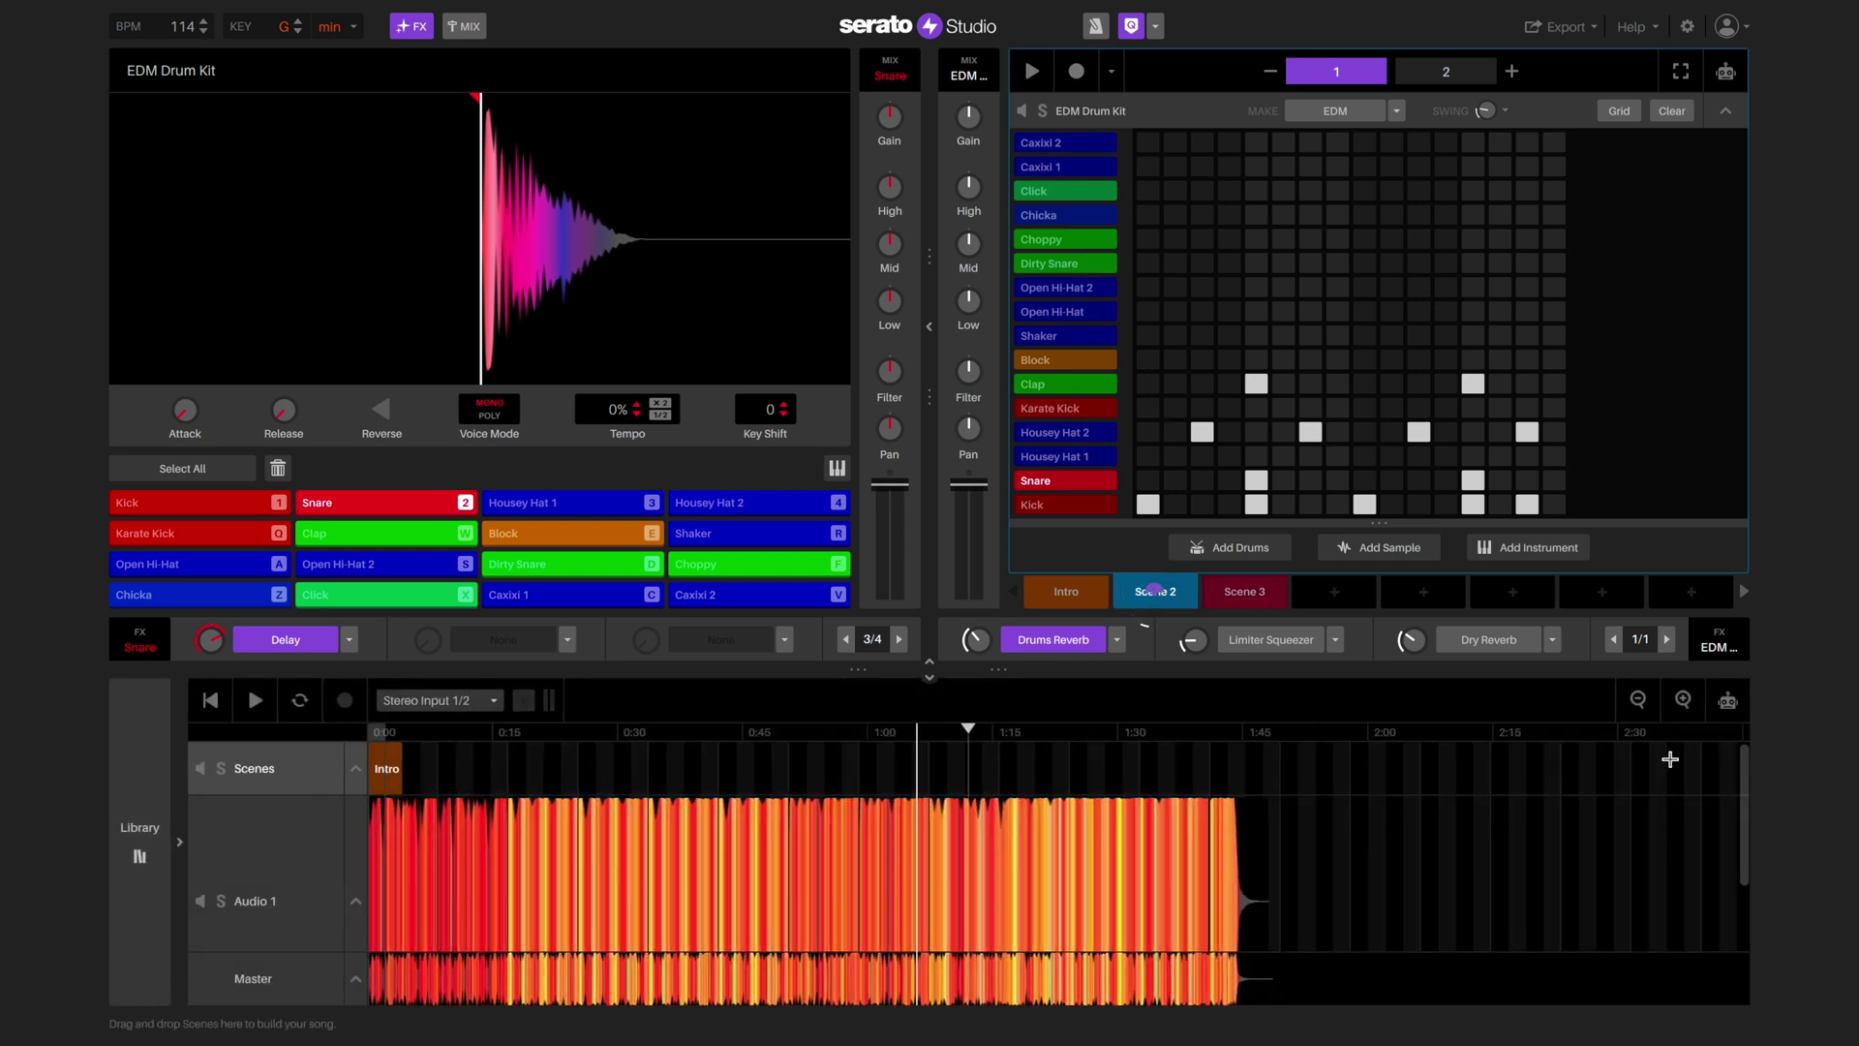
left_click(1158, 595)
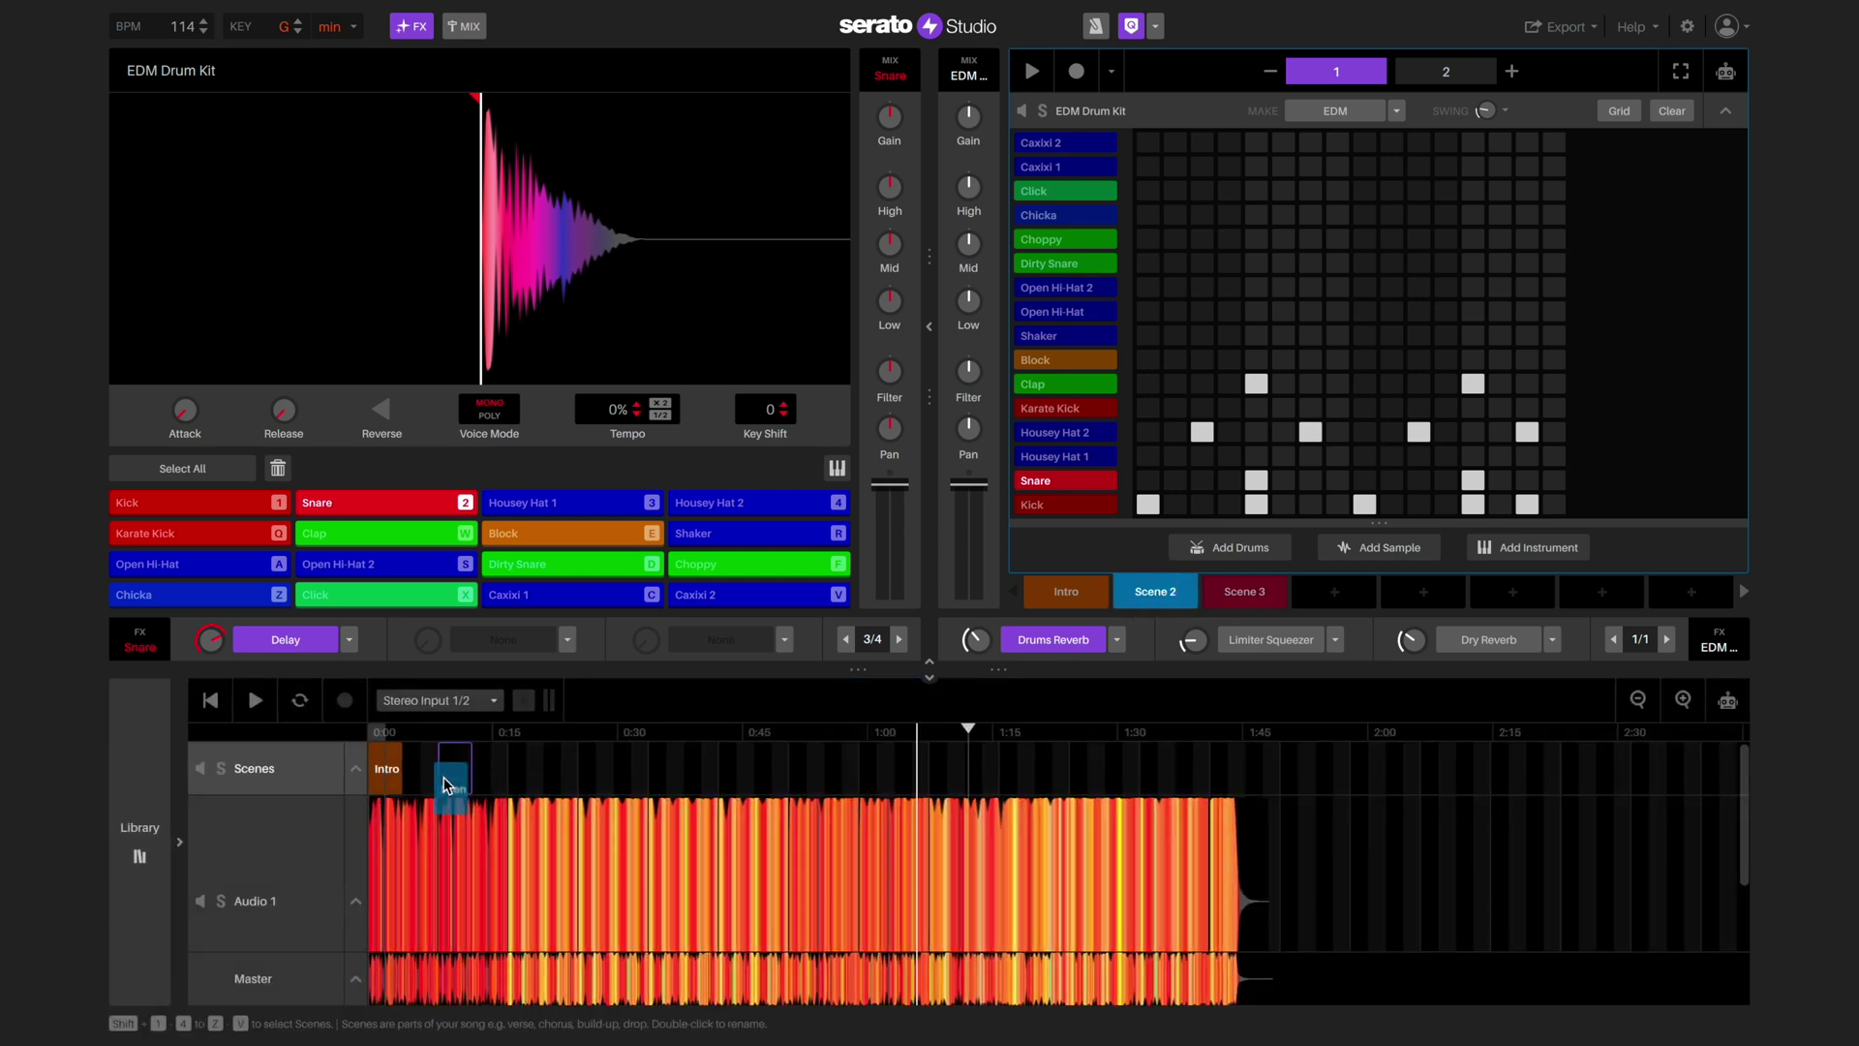
left_click(392, 774)
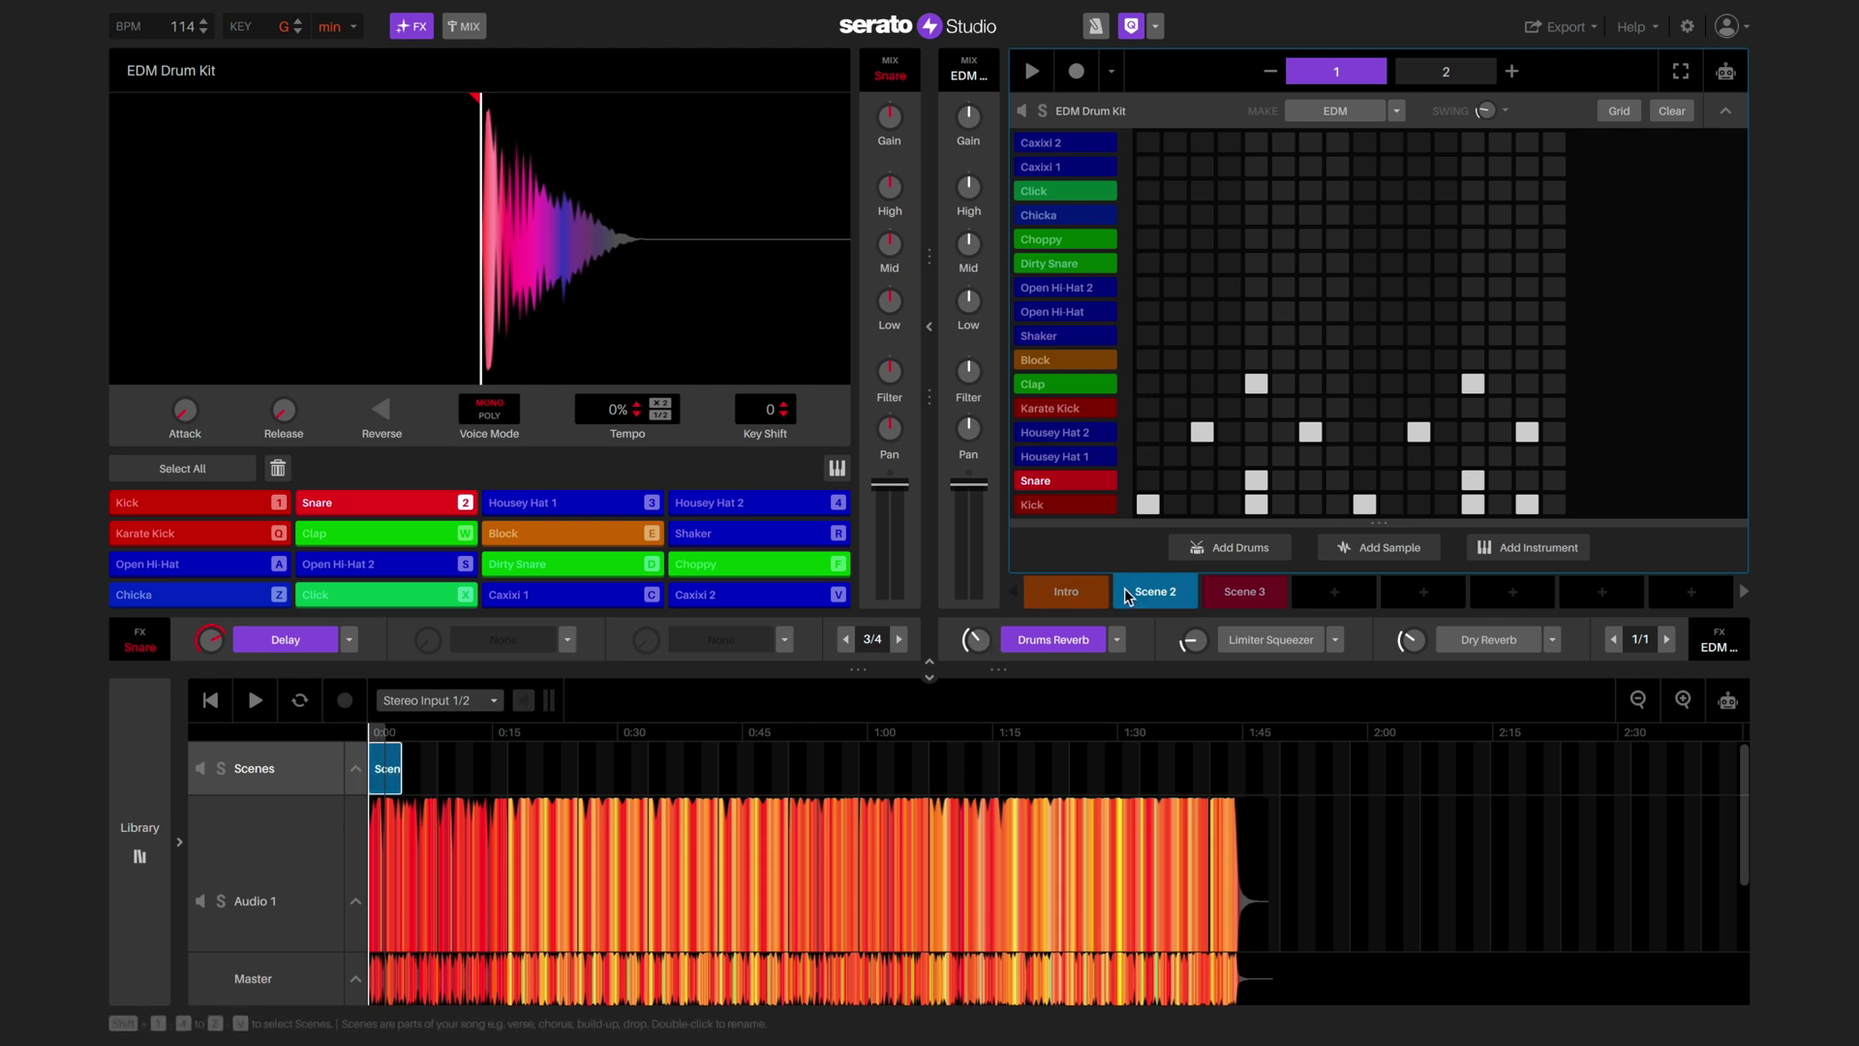
left_click_drag(437, 776, 440, 781)
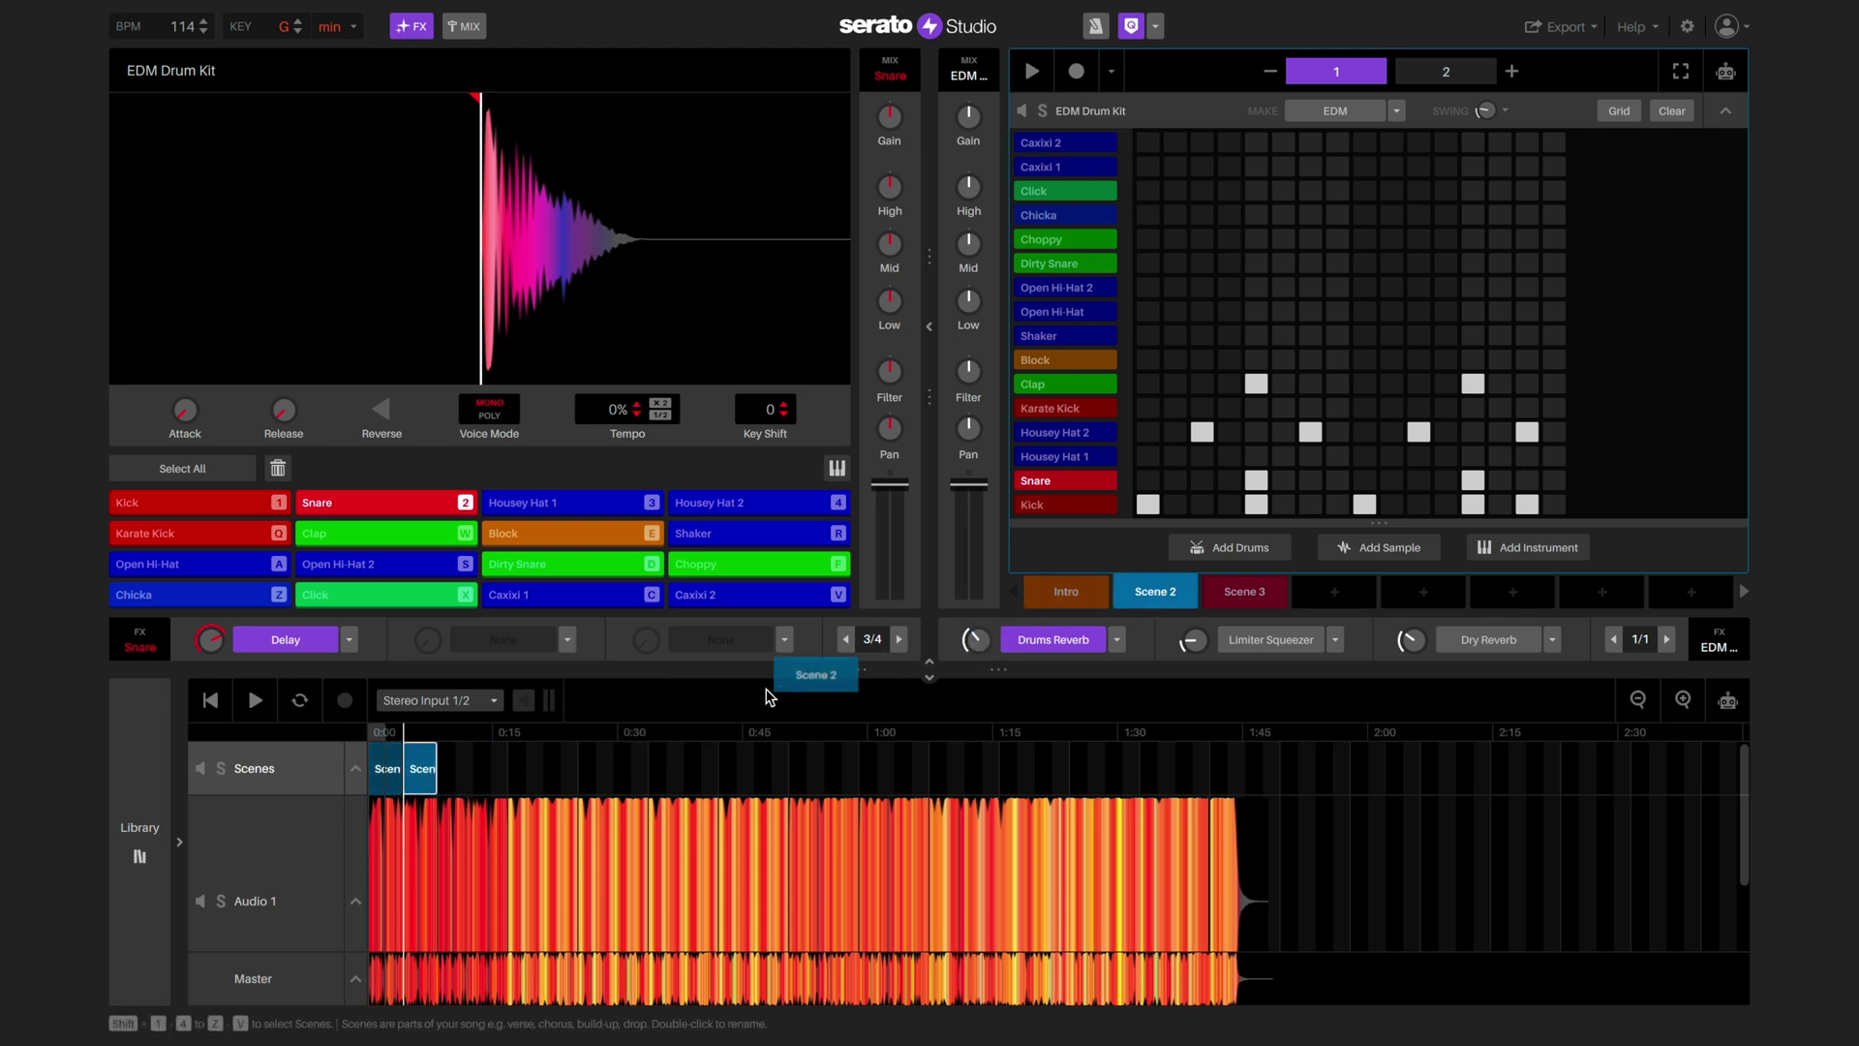
left_click_drag(472, 780, 470, 782)
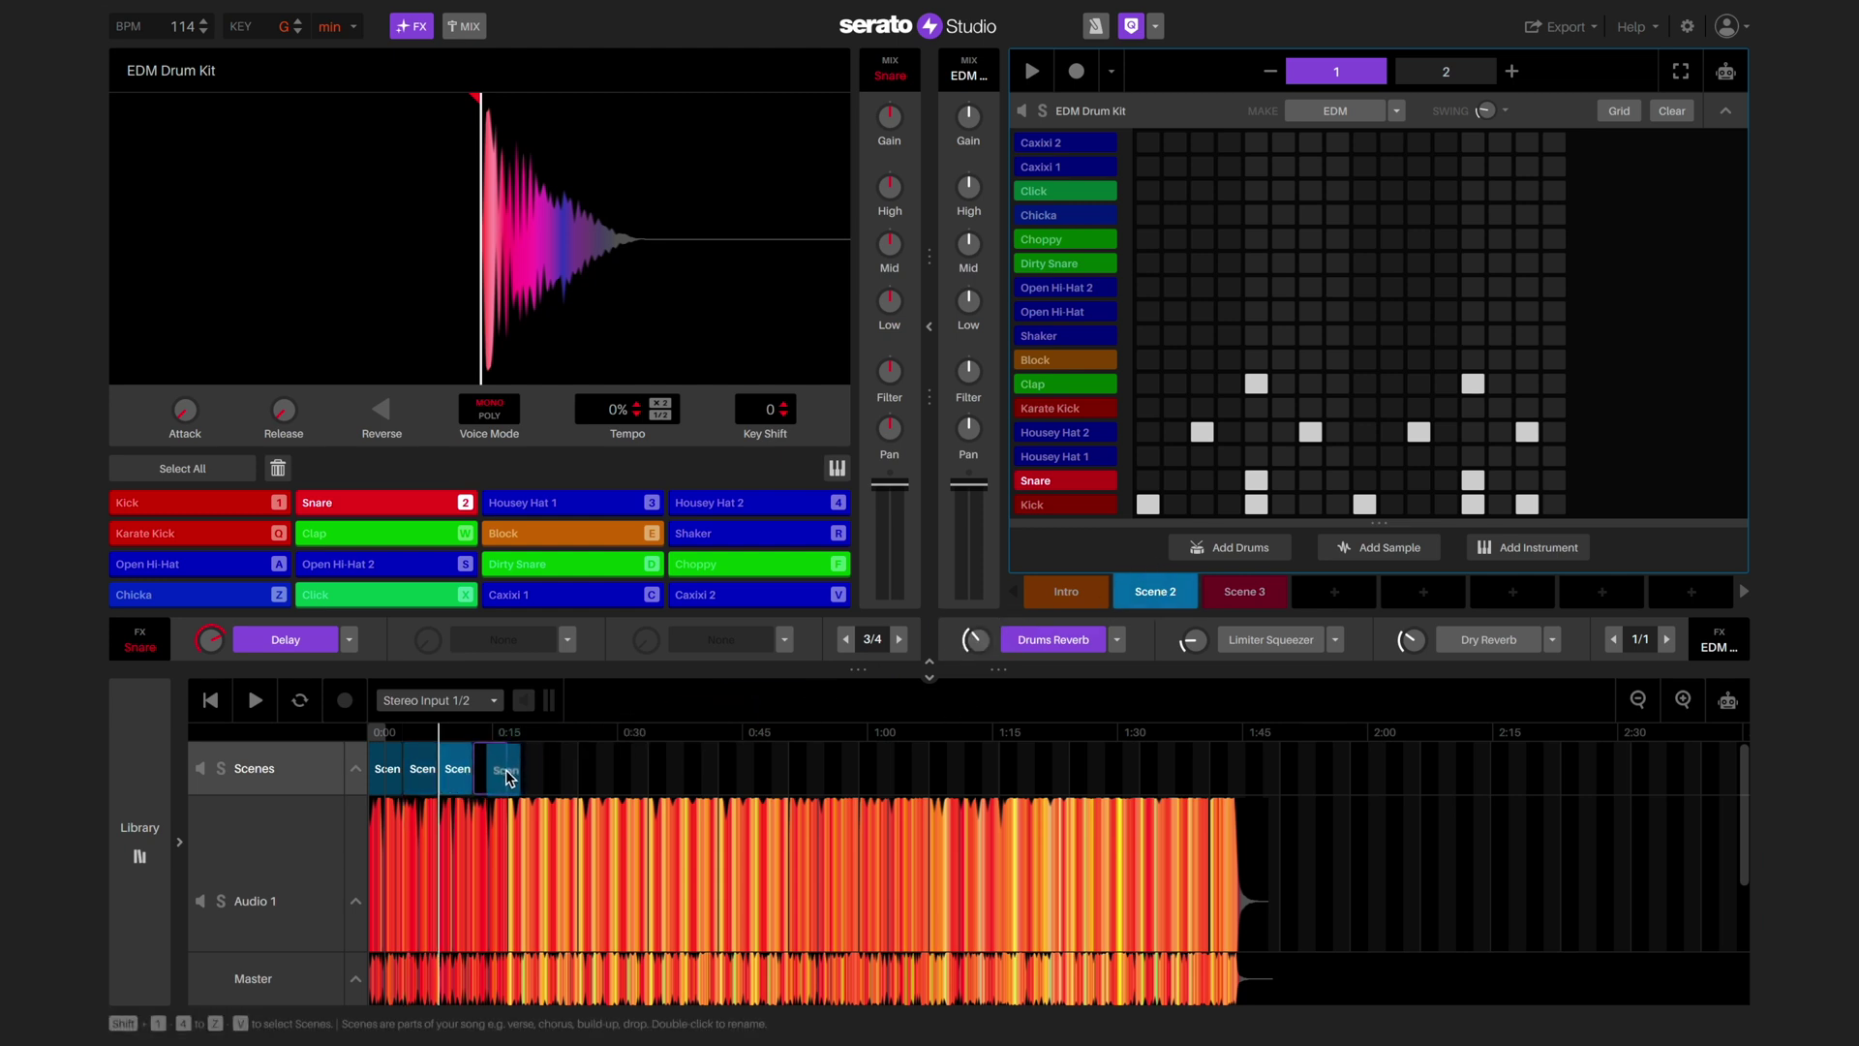
left_click_drag(506, 778, 502, 780)
Step: Add alternating Intro and Scene 2 runs, end with Scene 3, and play the arrangement
left_click_drag(1066, 591, 530, 775)
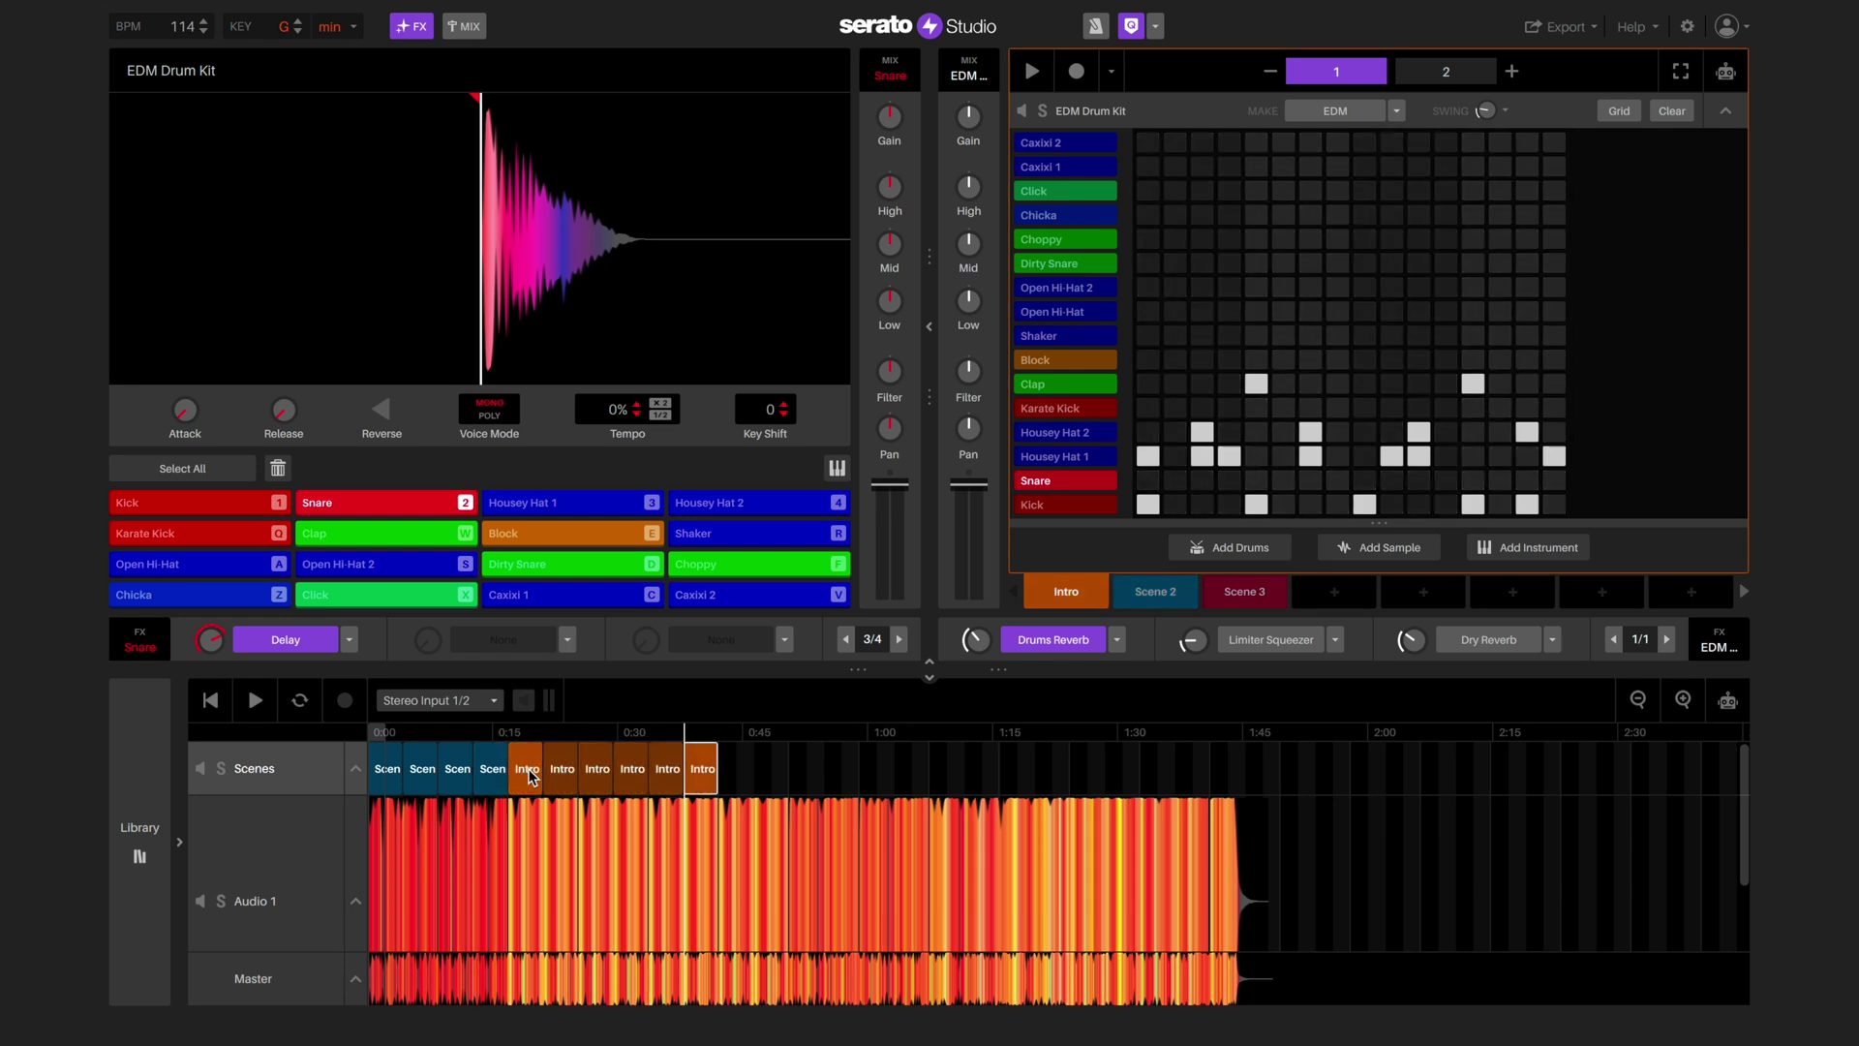
left_click_drag(1150, 594, 818, 772)
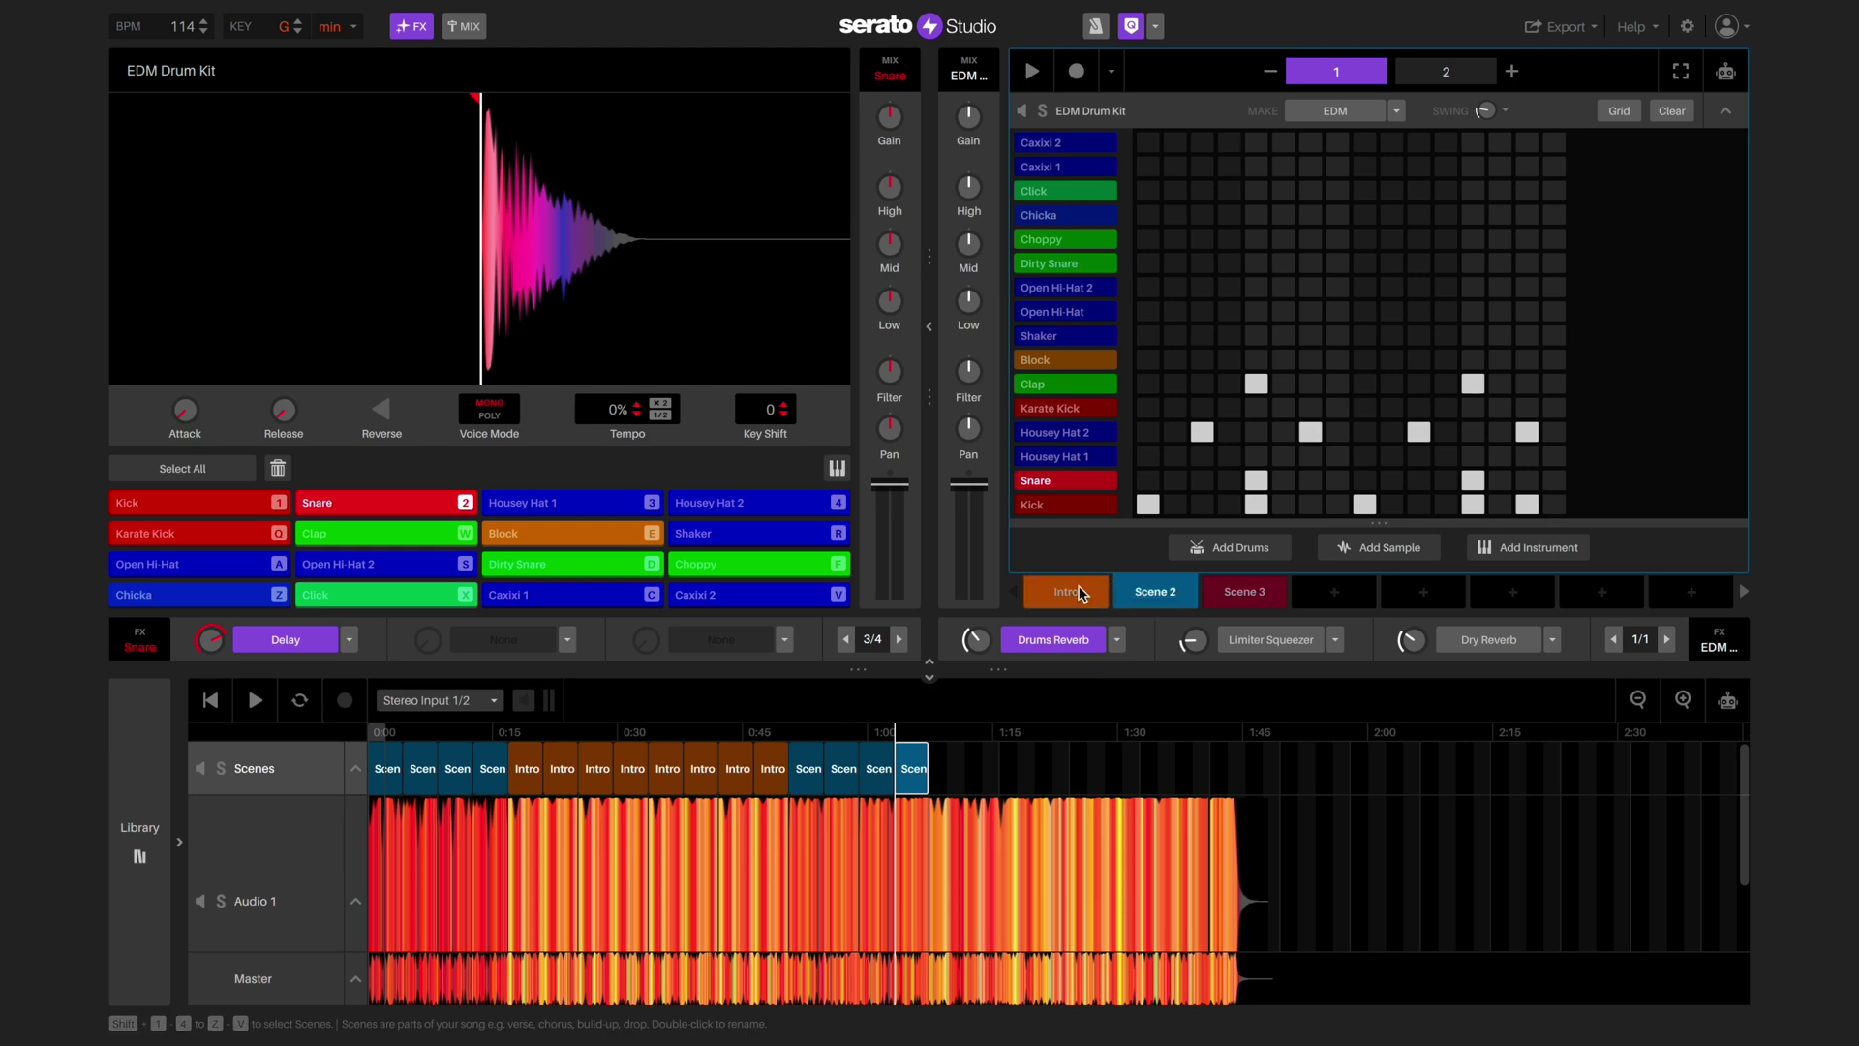
left_click_drag(1082, 593, 961, 769)
mouse_move(1152, 593)
left_mouse_down()
mouse_move(1157, 769)
mouse_move(1160, 598)
left_mouse_up()
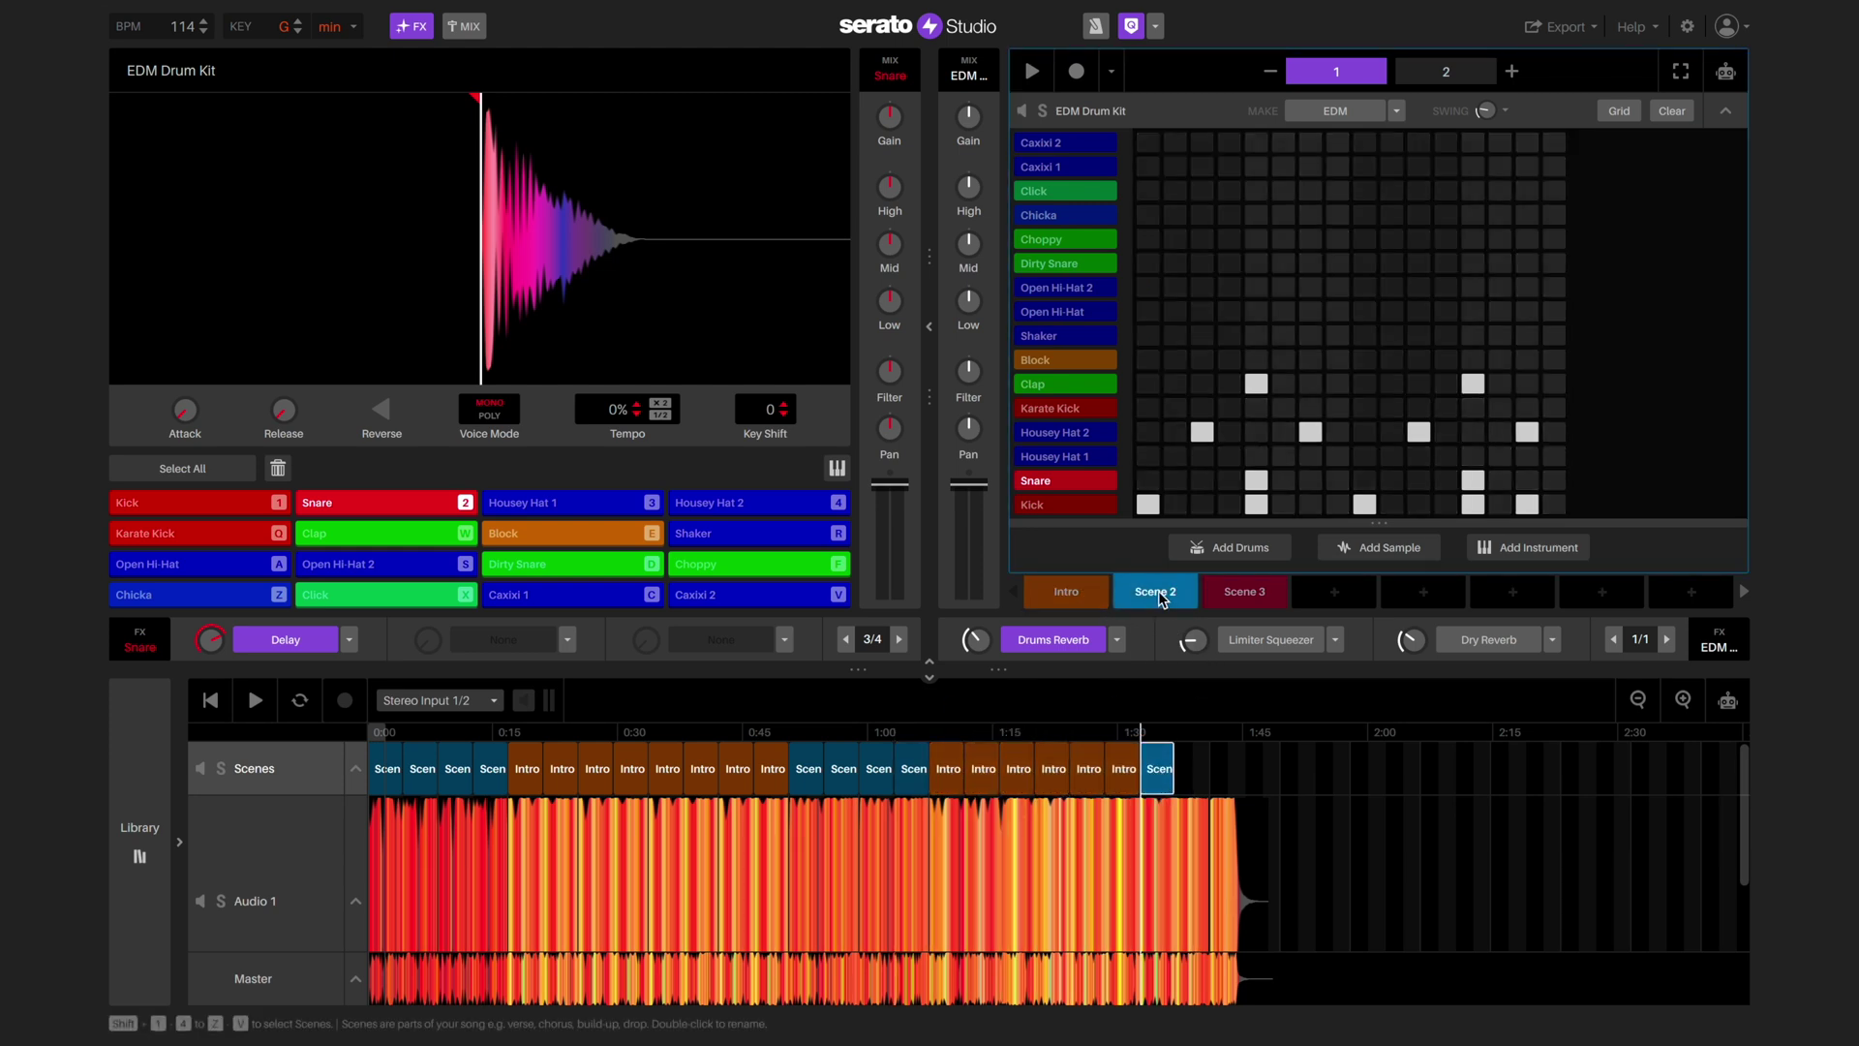
left_click_drag(1210, 772, 1210, 772)
left_click_drag(1245, 592, 1226, 765)
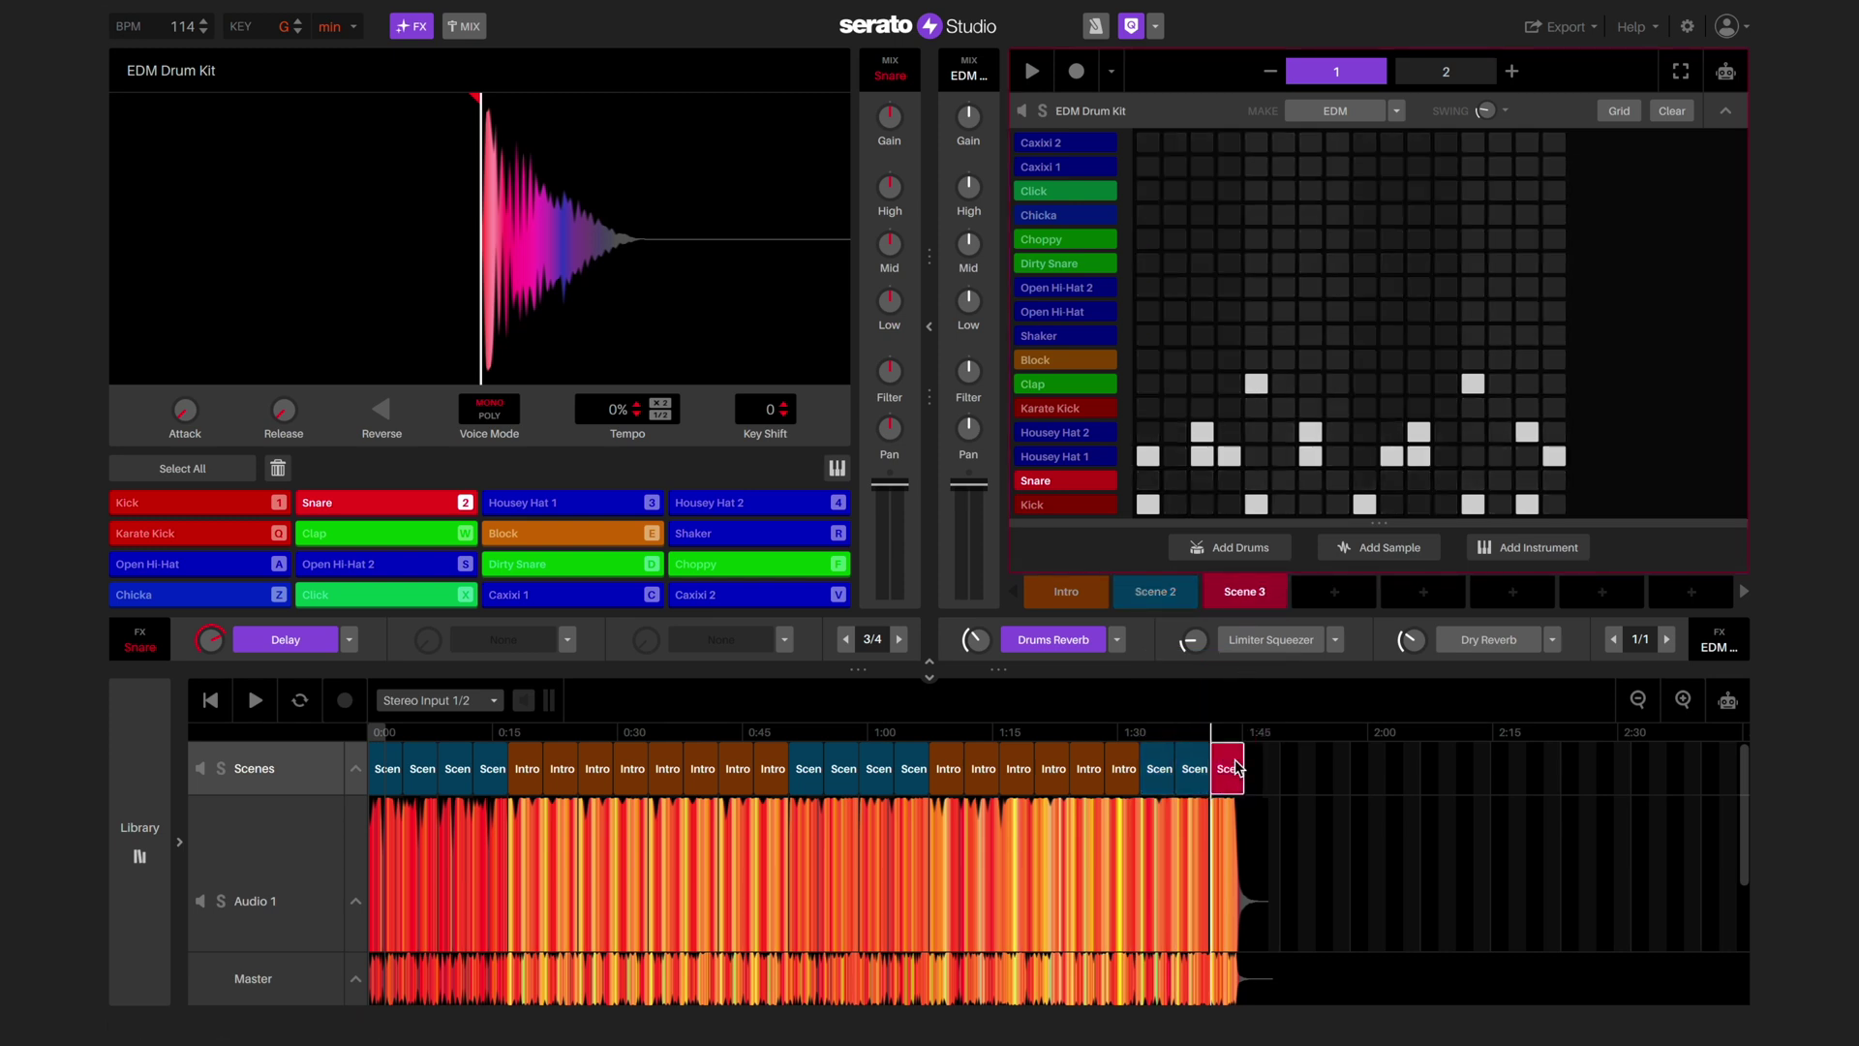
key("space")
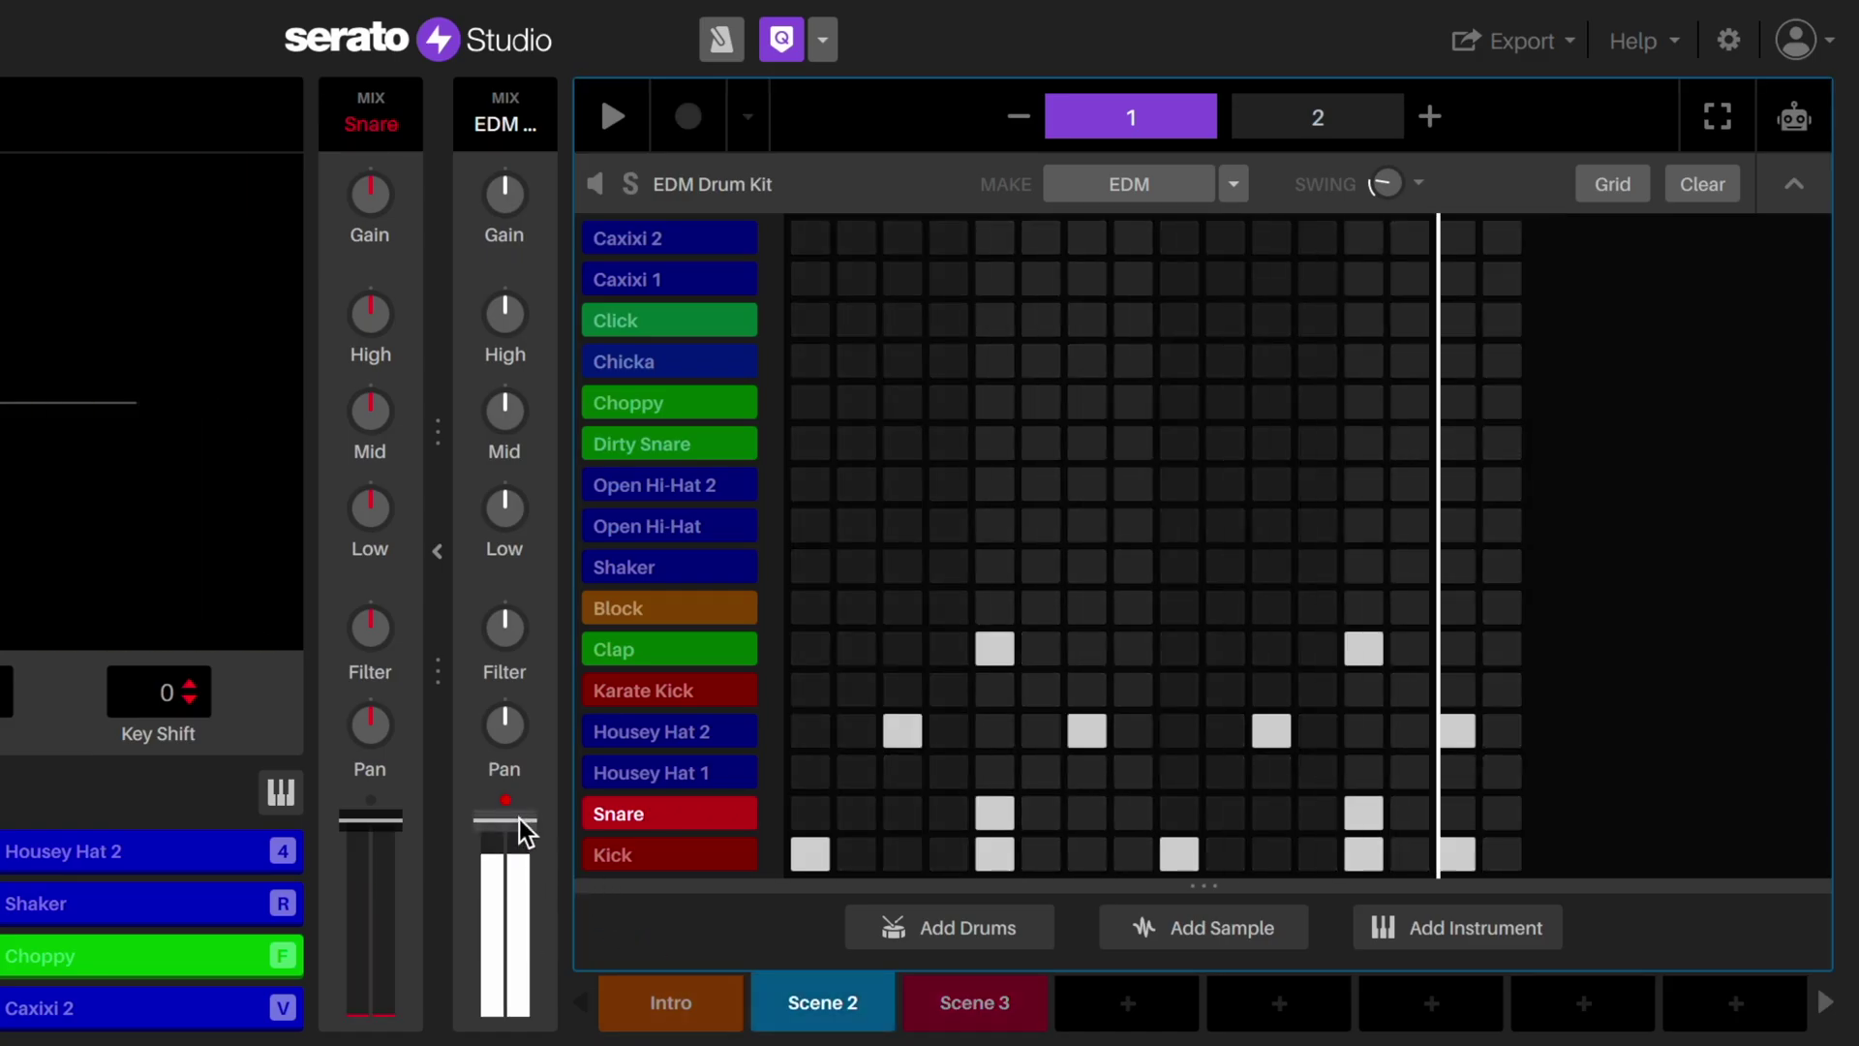
Step: Lower the EDM drum kit fader to -9.77 dB, then select the Audio 1 track
mouse_move(509, 823)
left_click_drag(508, 823, 527, 859)
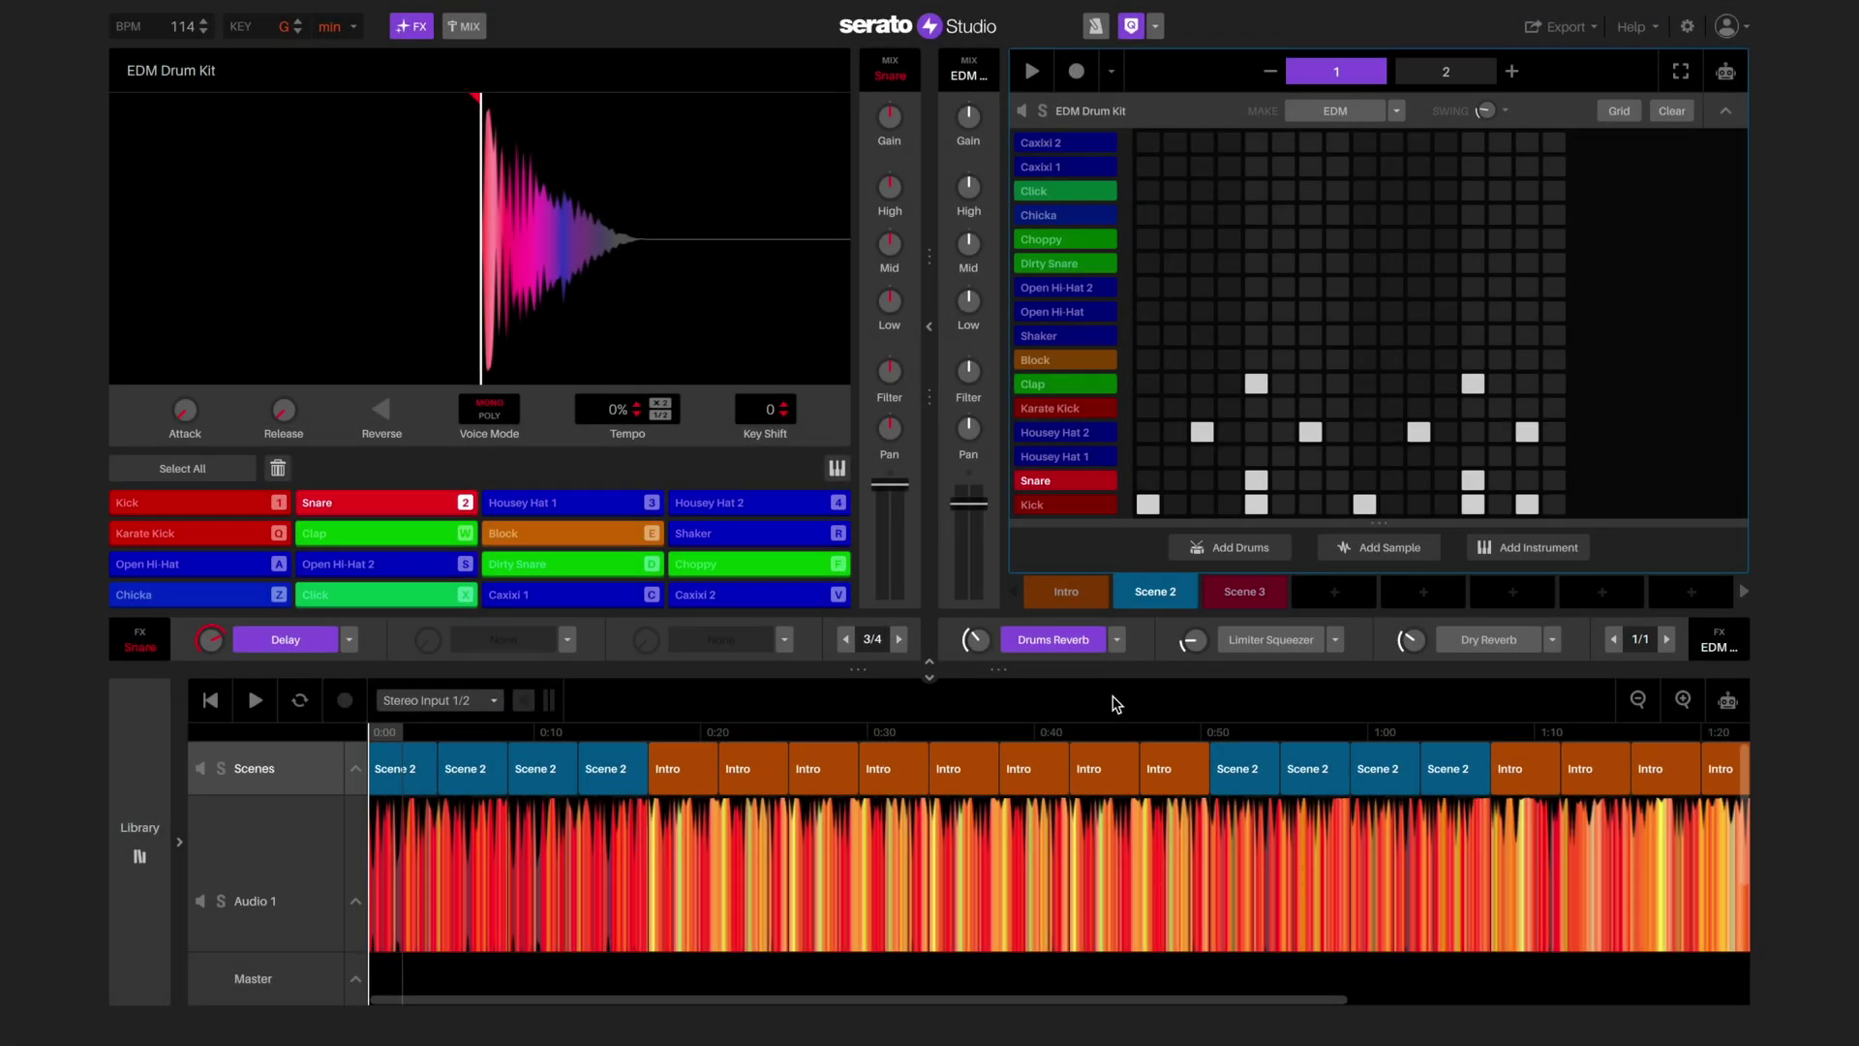
left_click(271, 851)
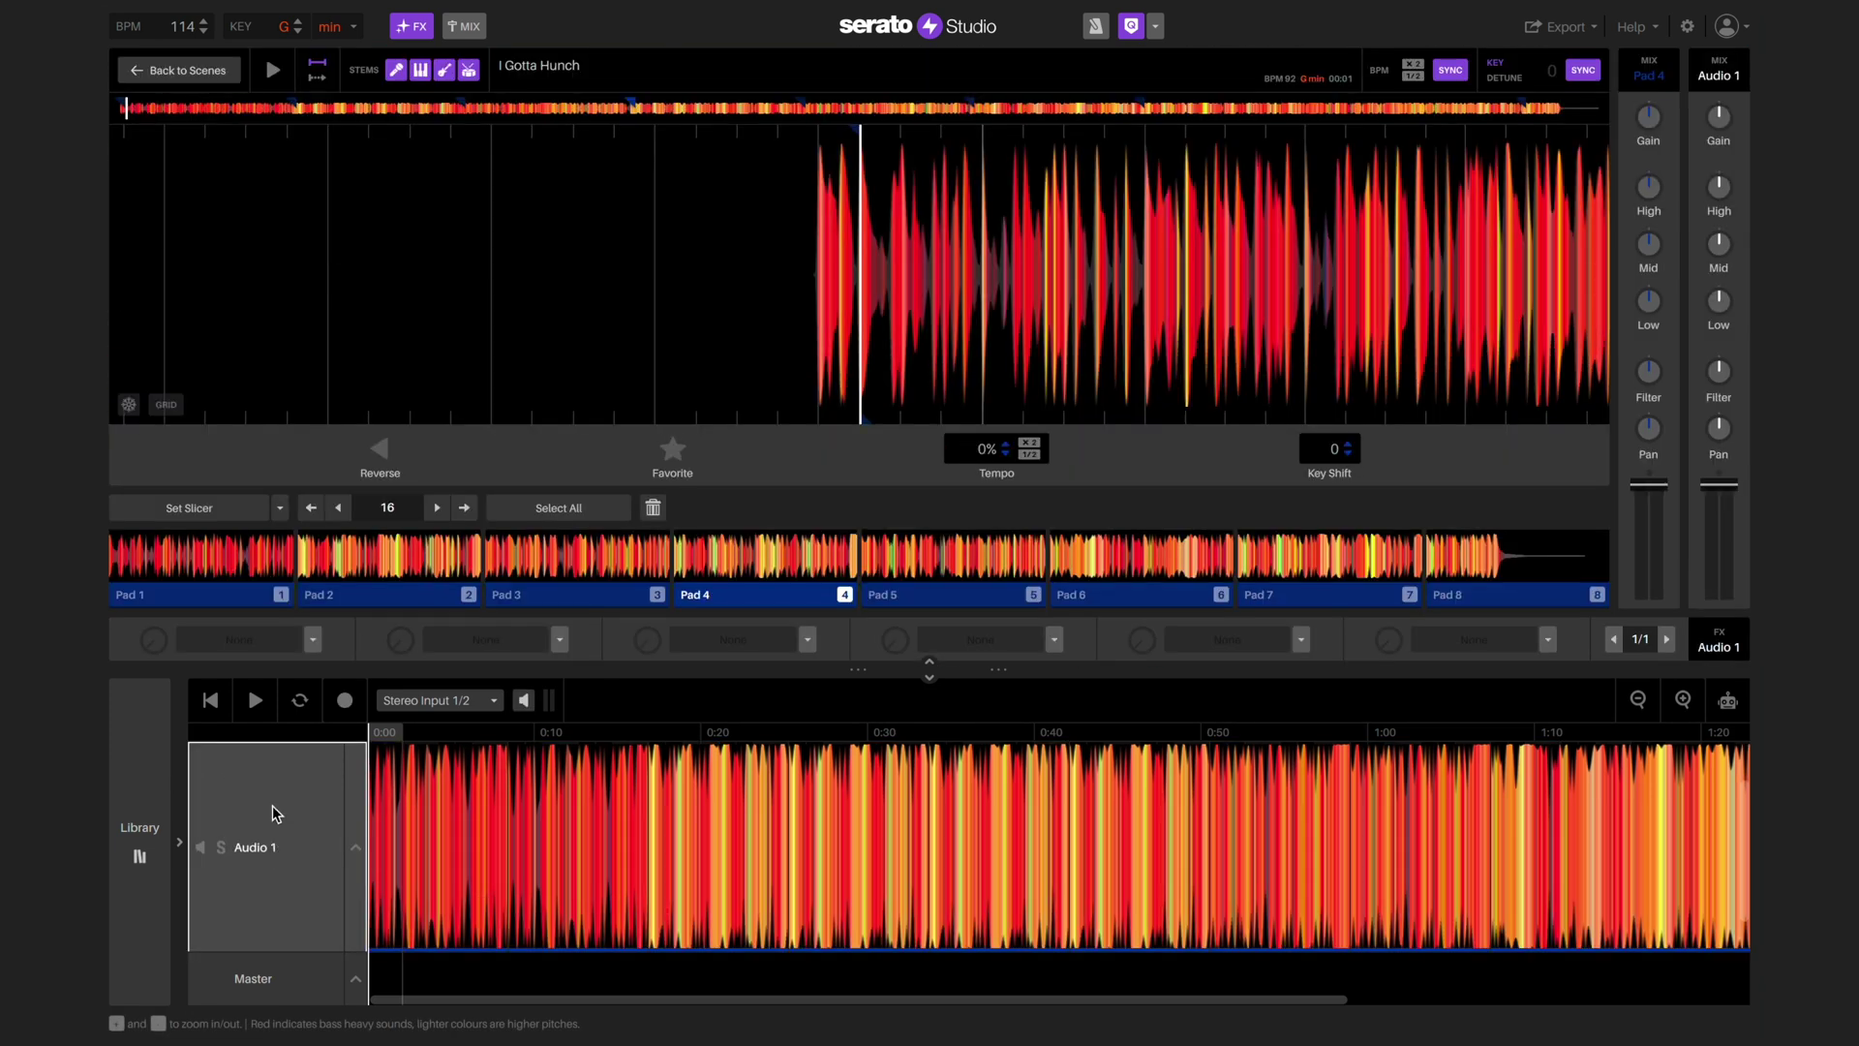
Step: Load Hard Sidechain into the first FX slot of the Audio 1 track
scroll(275, 814, "up", 1)
left_click(416, 770)
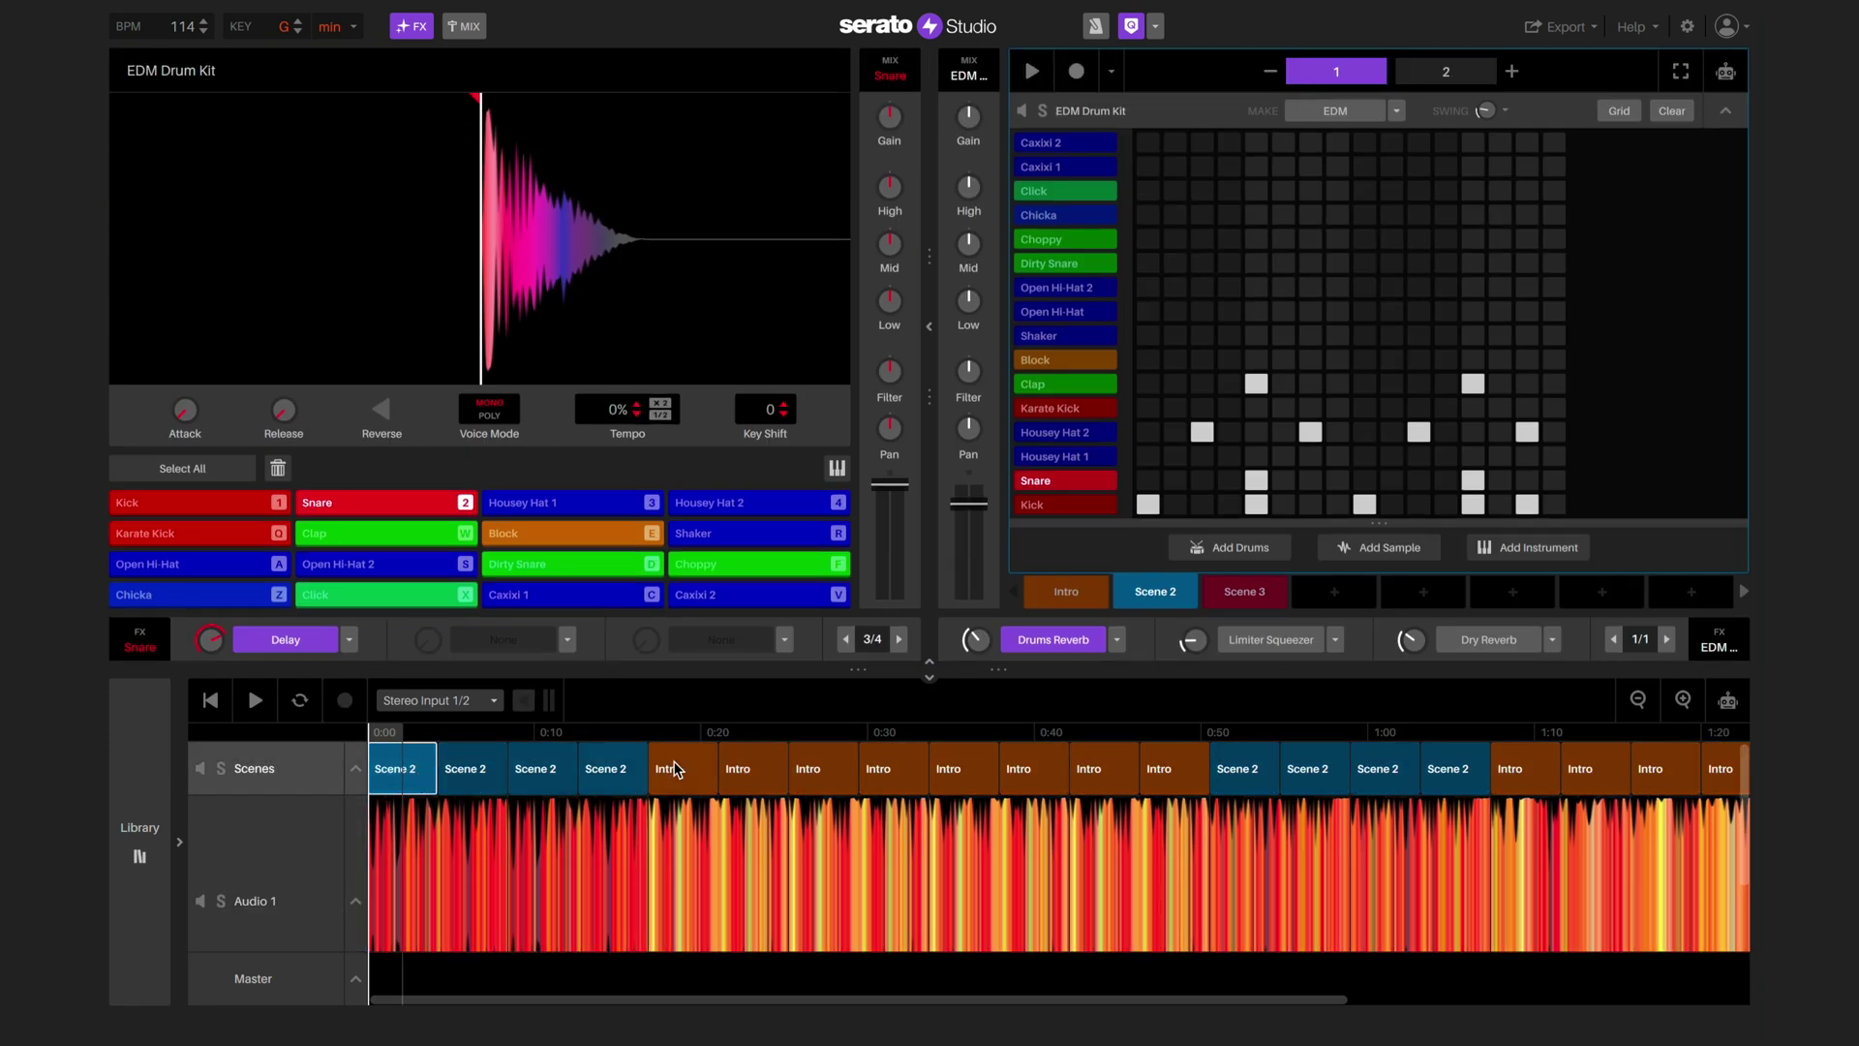
left_click(675, 770)
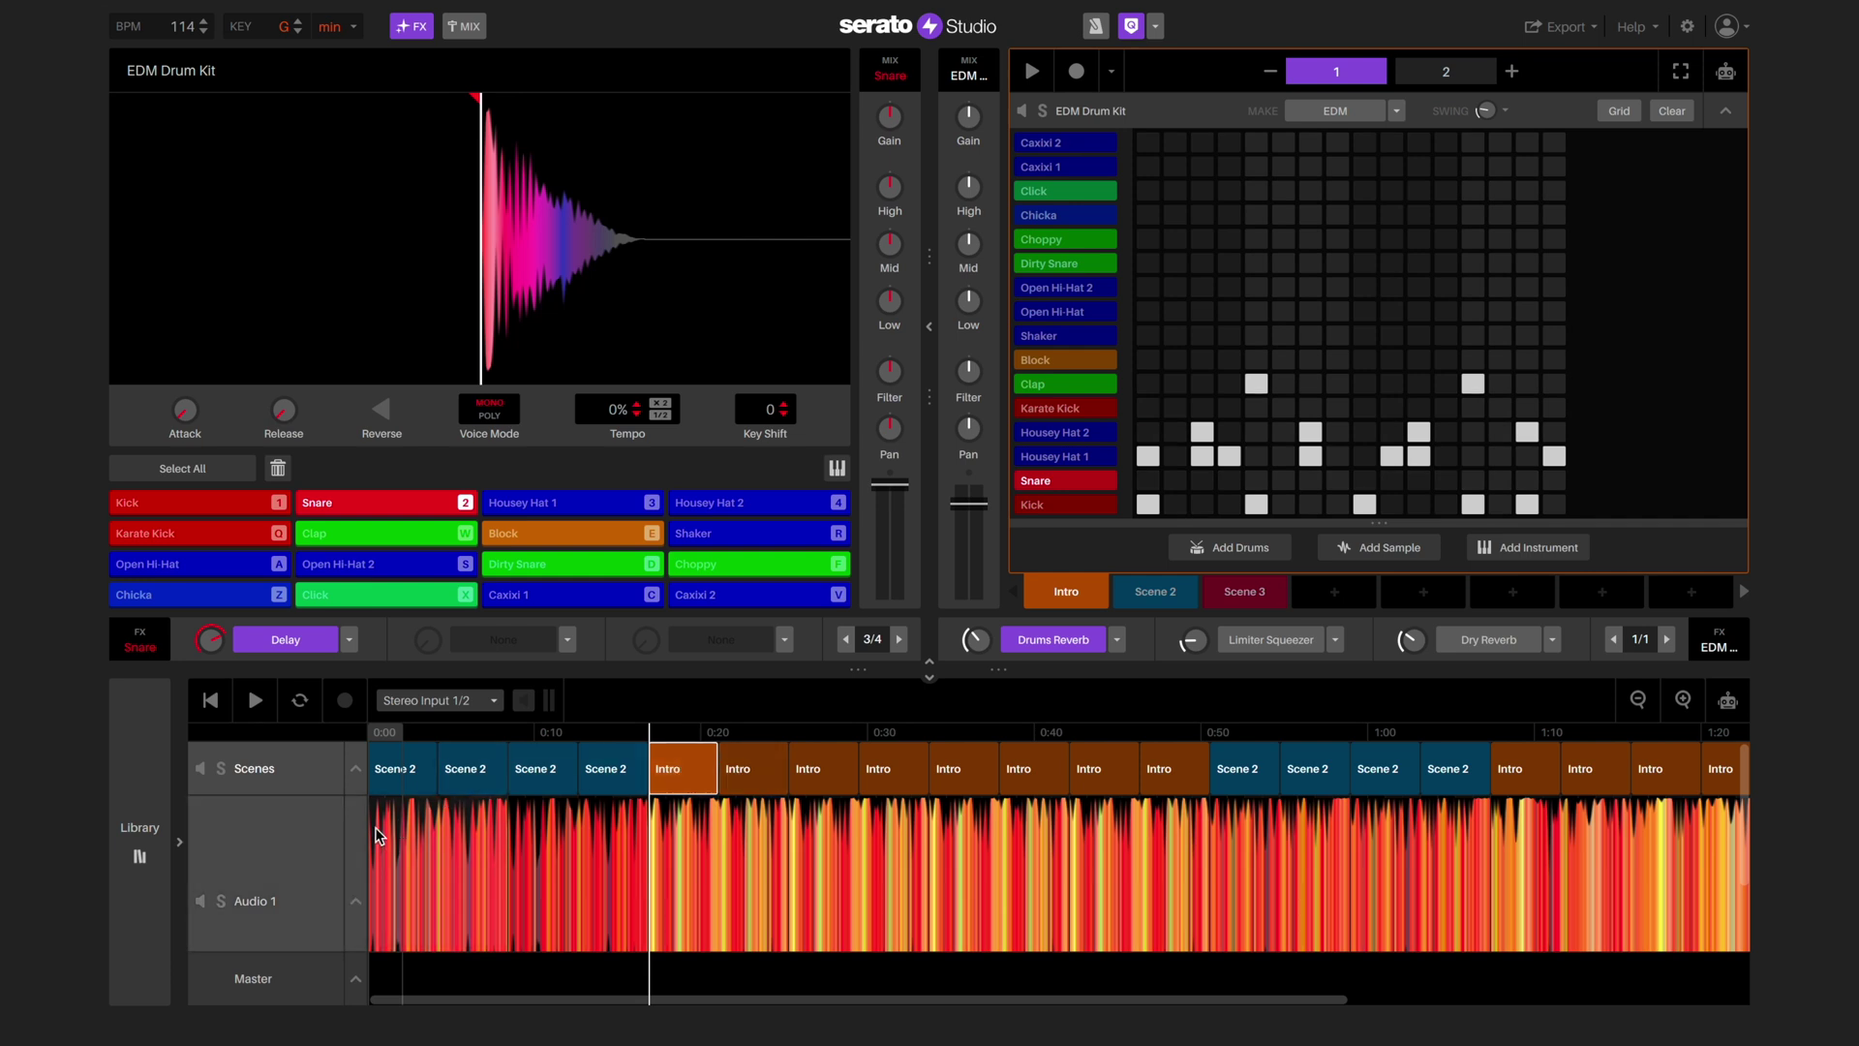
left_click(287, 858)
scroll(287, 862, "down", 1)
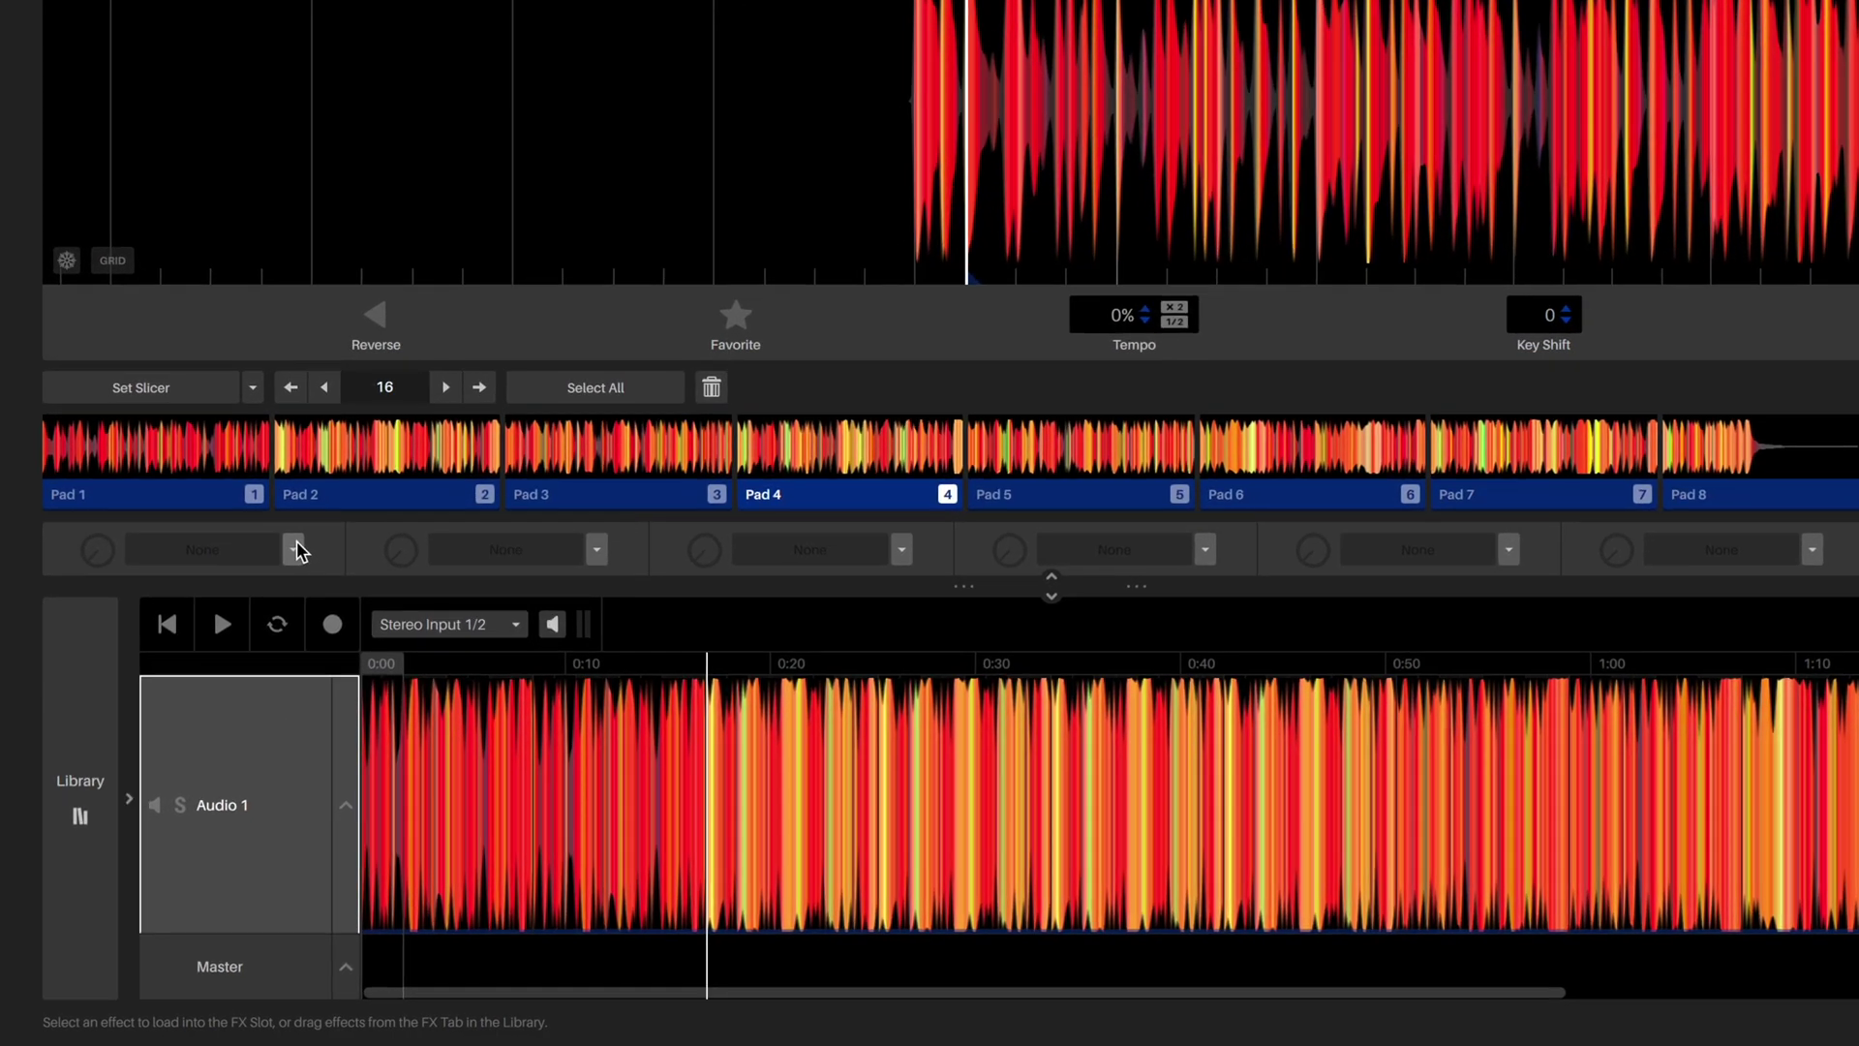
left_click(311, 639)
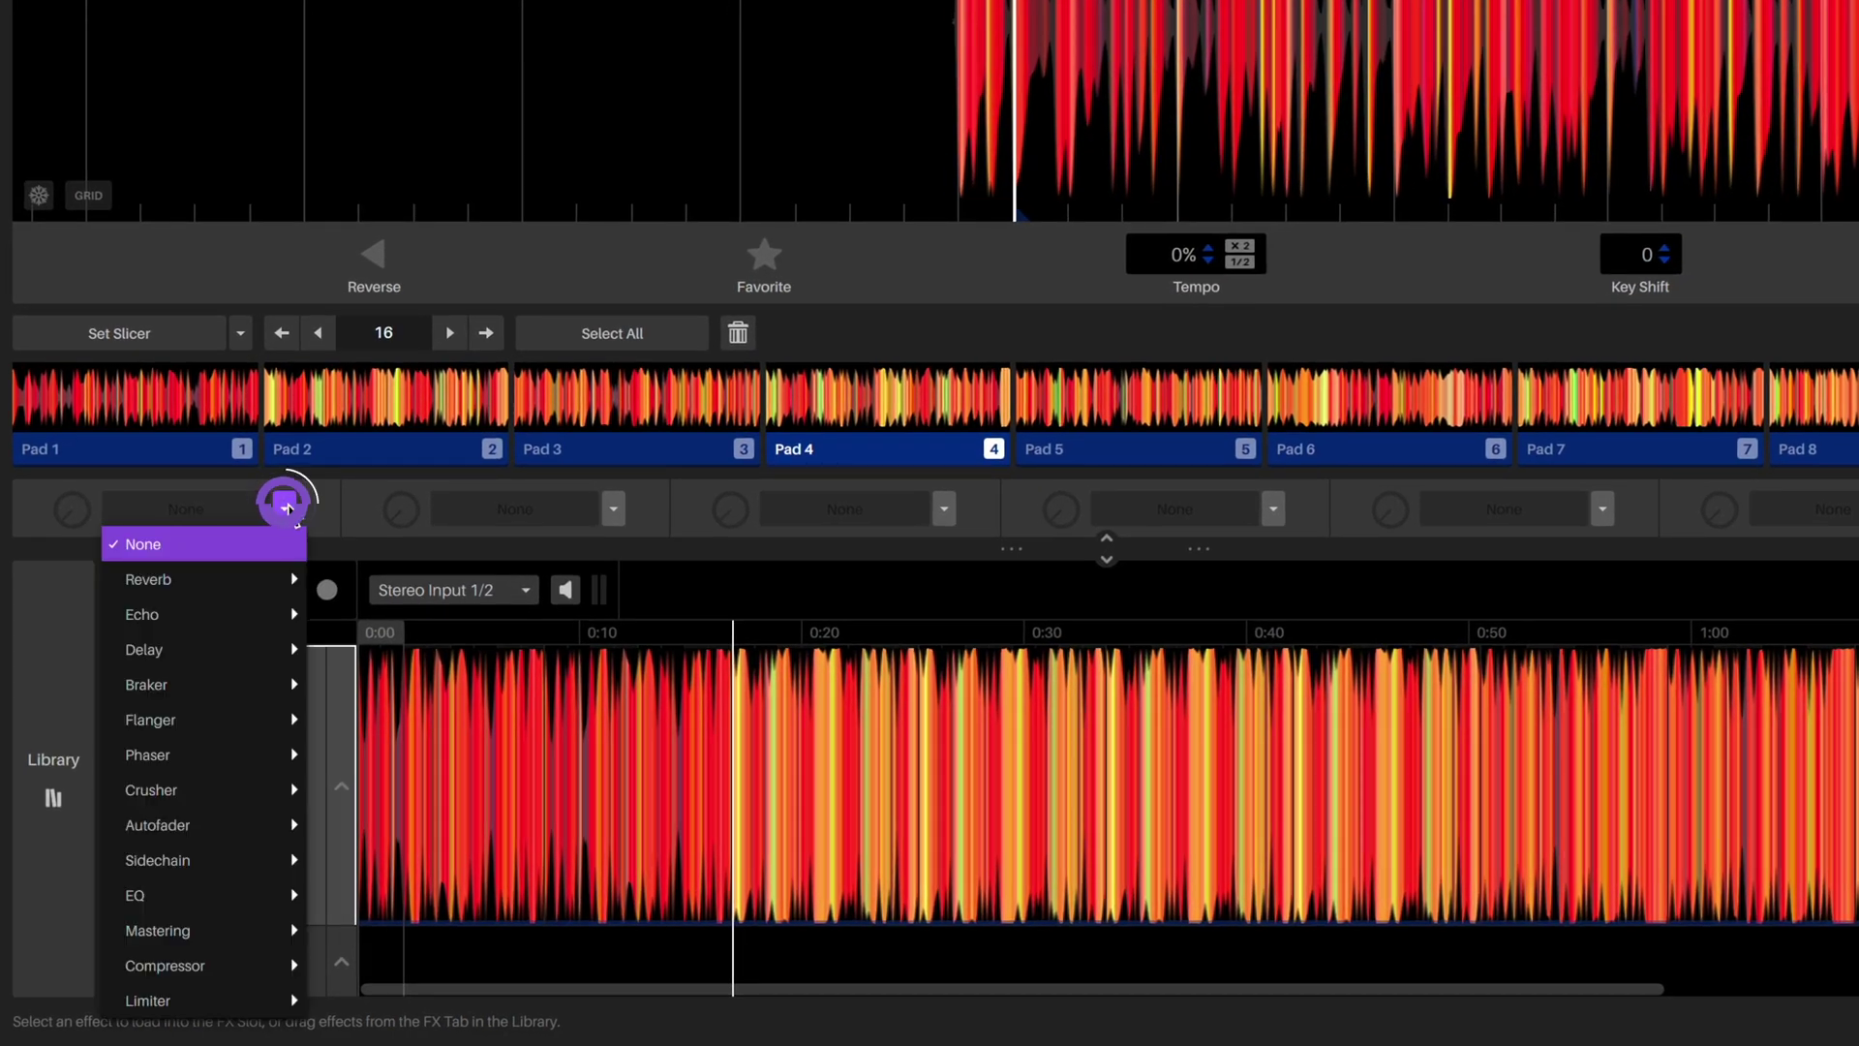
mouse_move(295, 861)
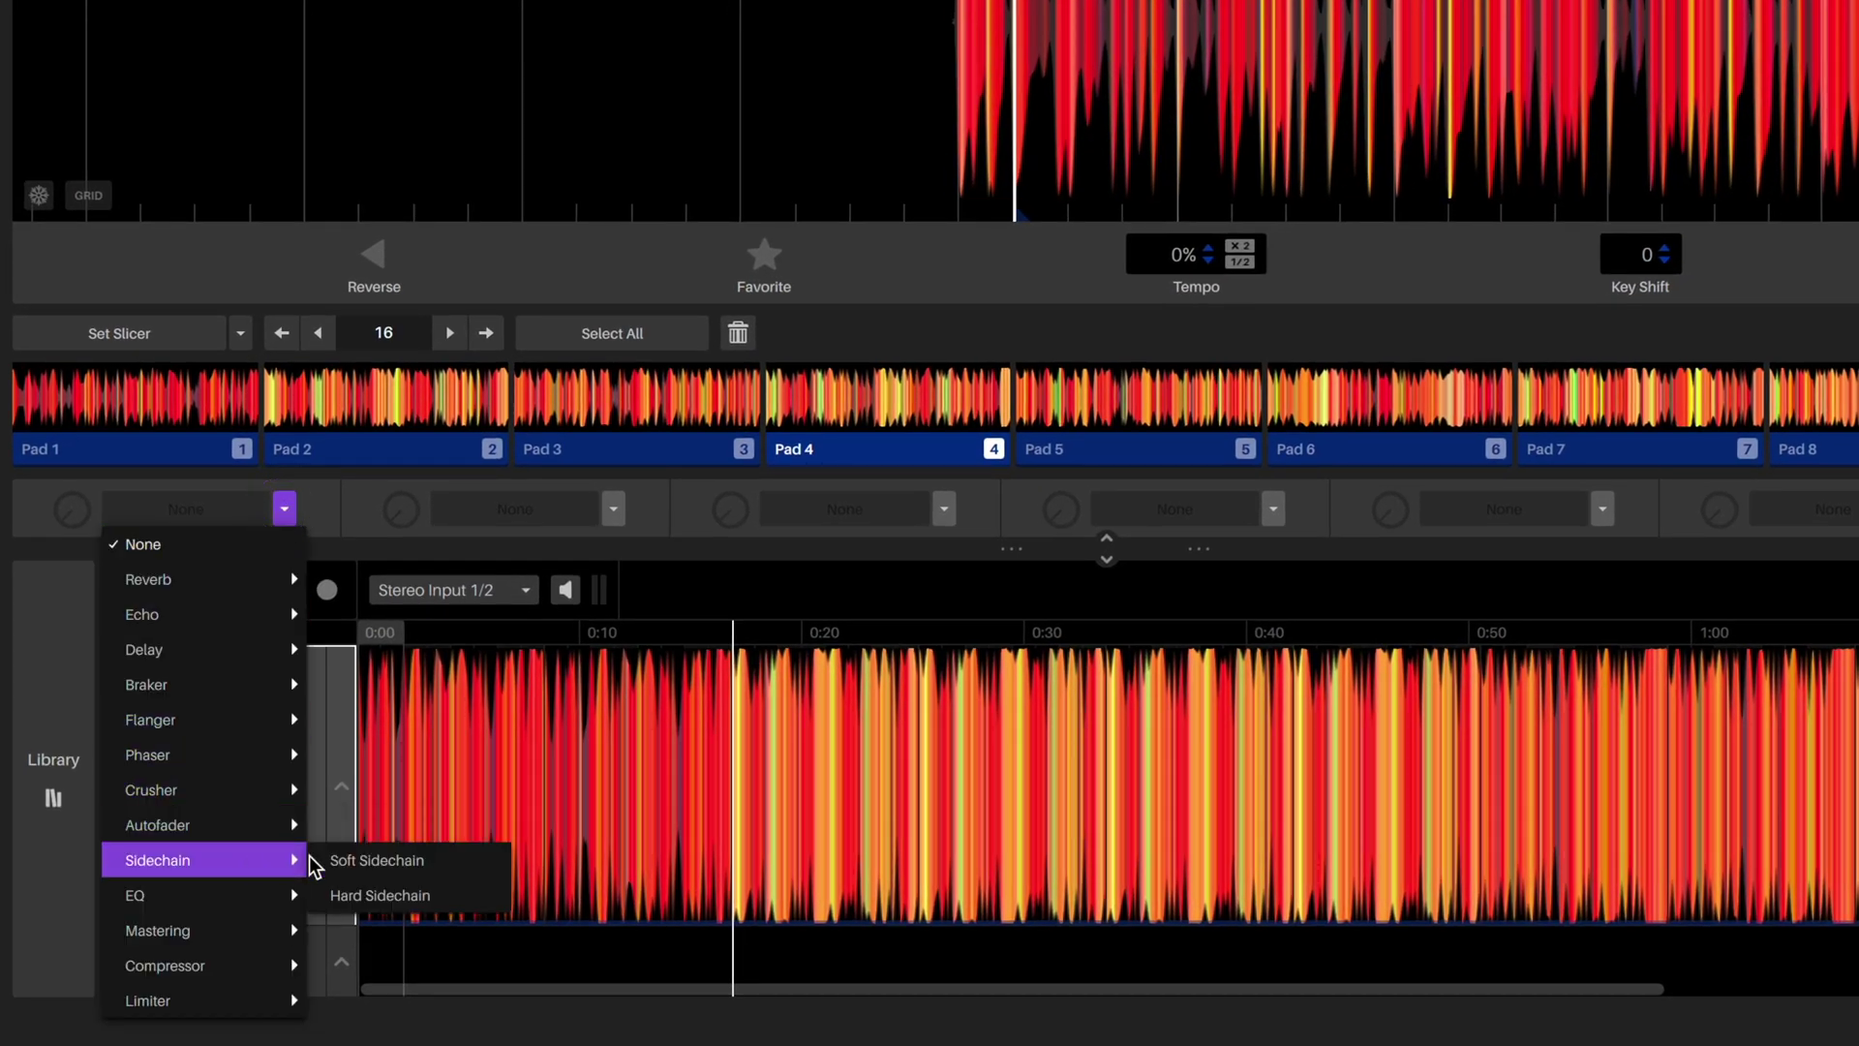
left_click(390, 899)
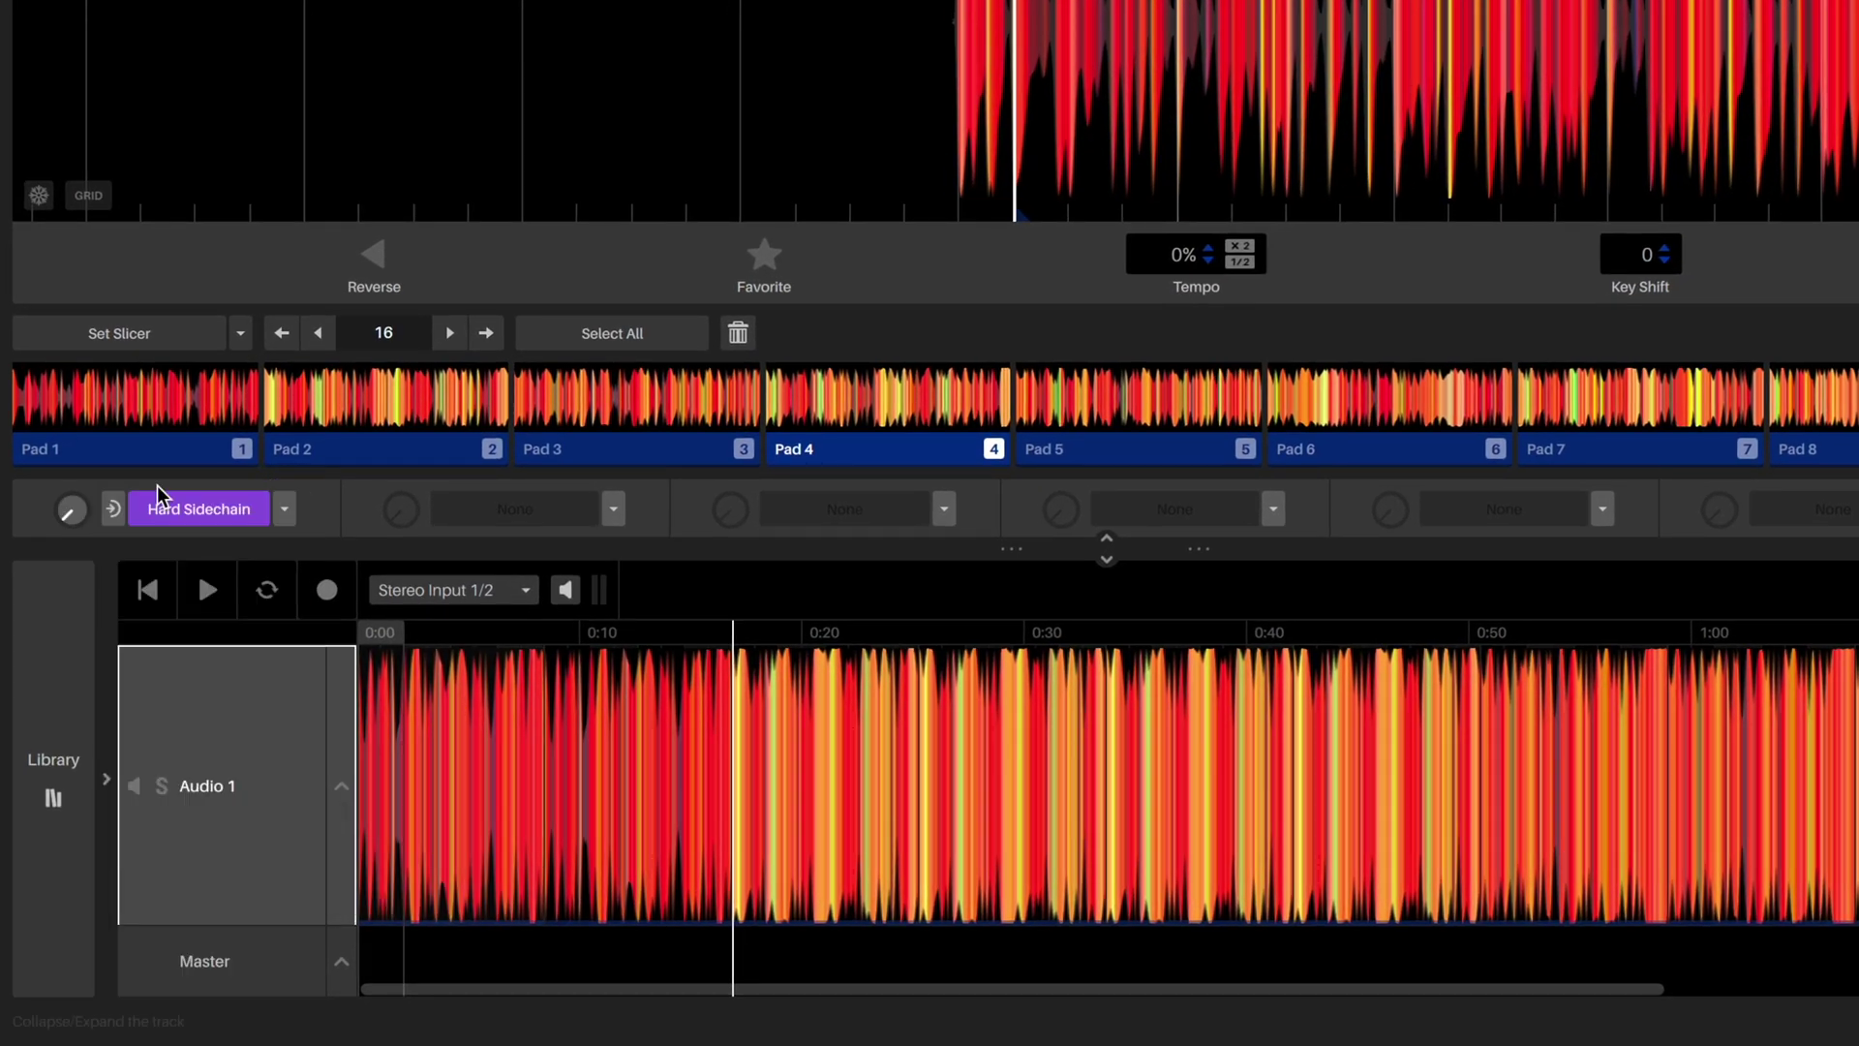
Step: Key the sidechain to the EDM Drum Kit kick and turn its amount nearly full
left_click(114, 516)
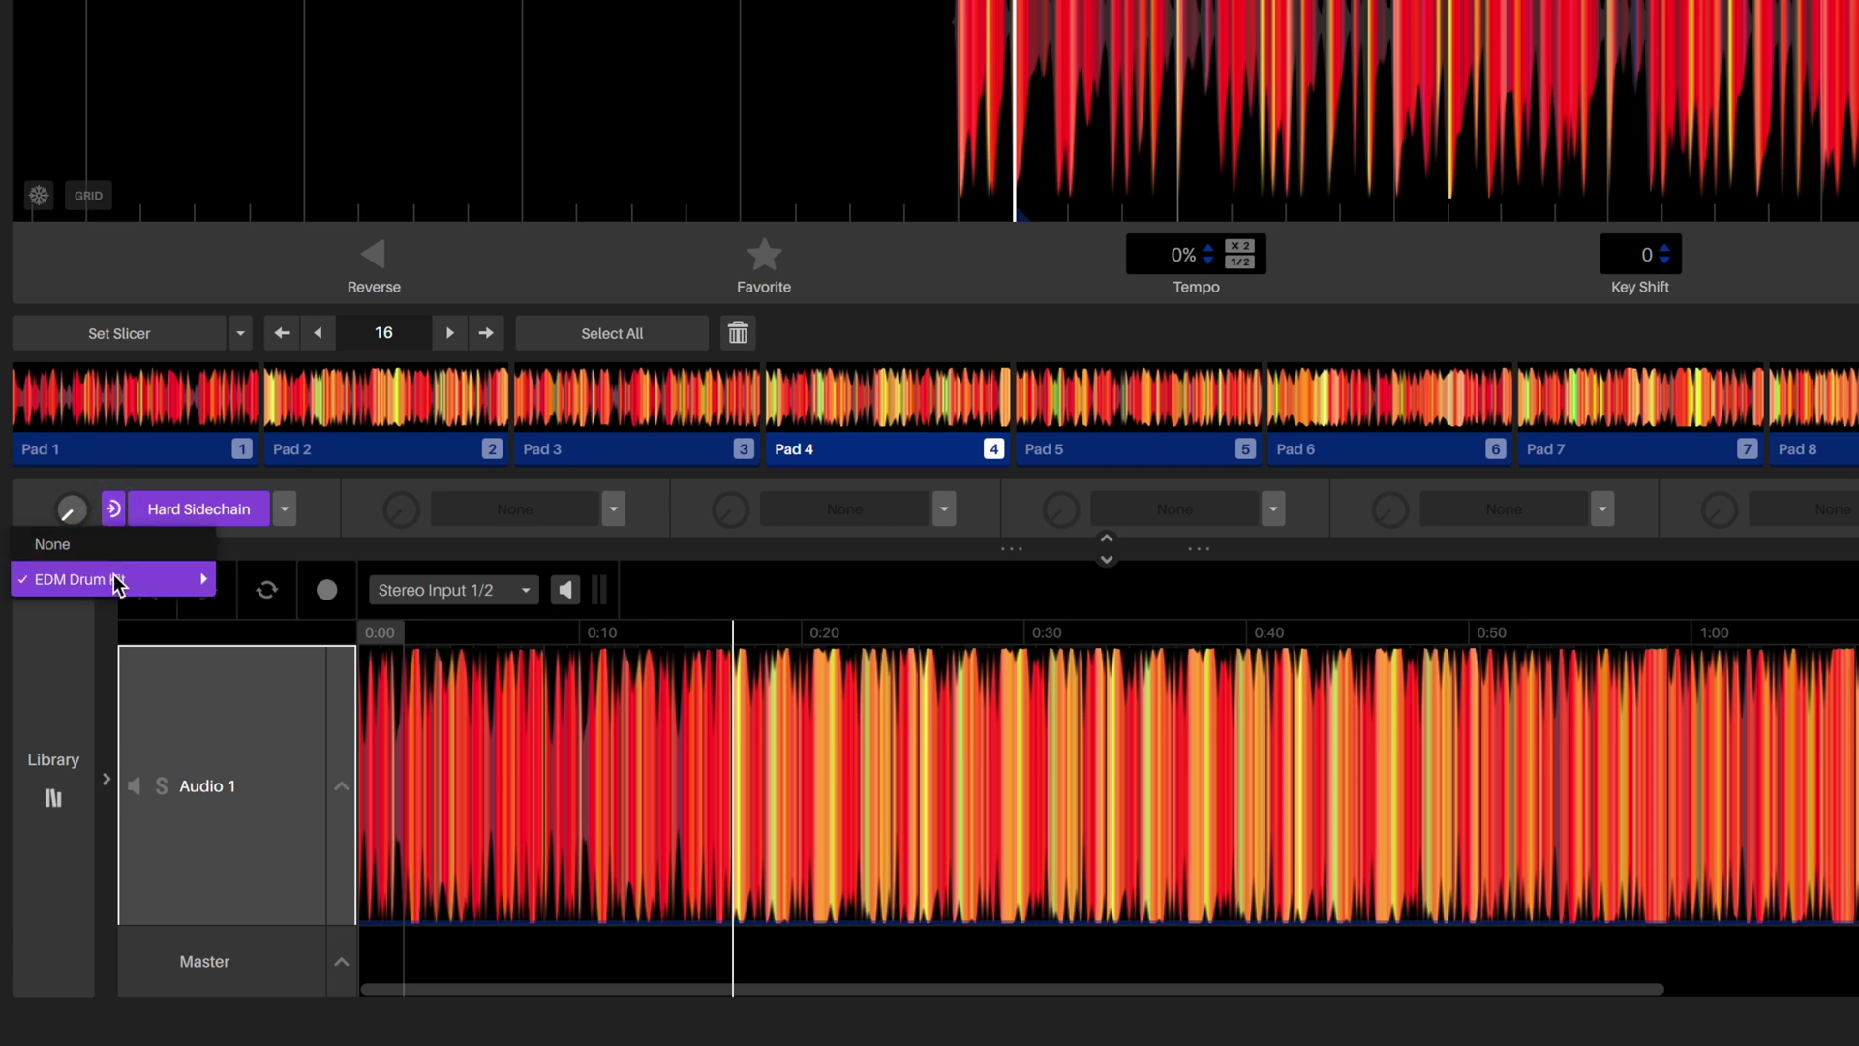
mouse_move(117, 582)
left_click(264, 636)
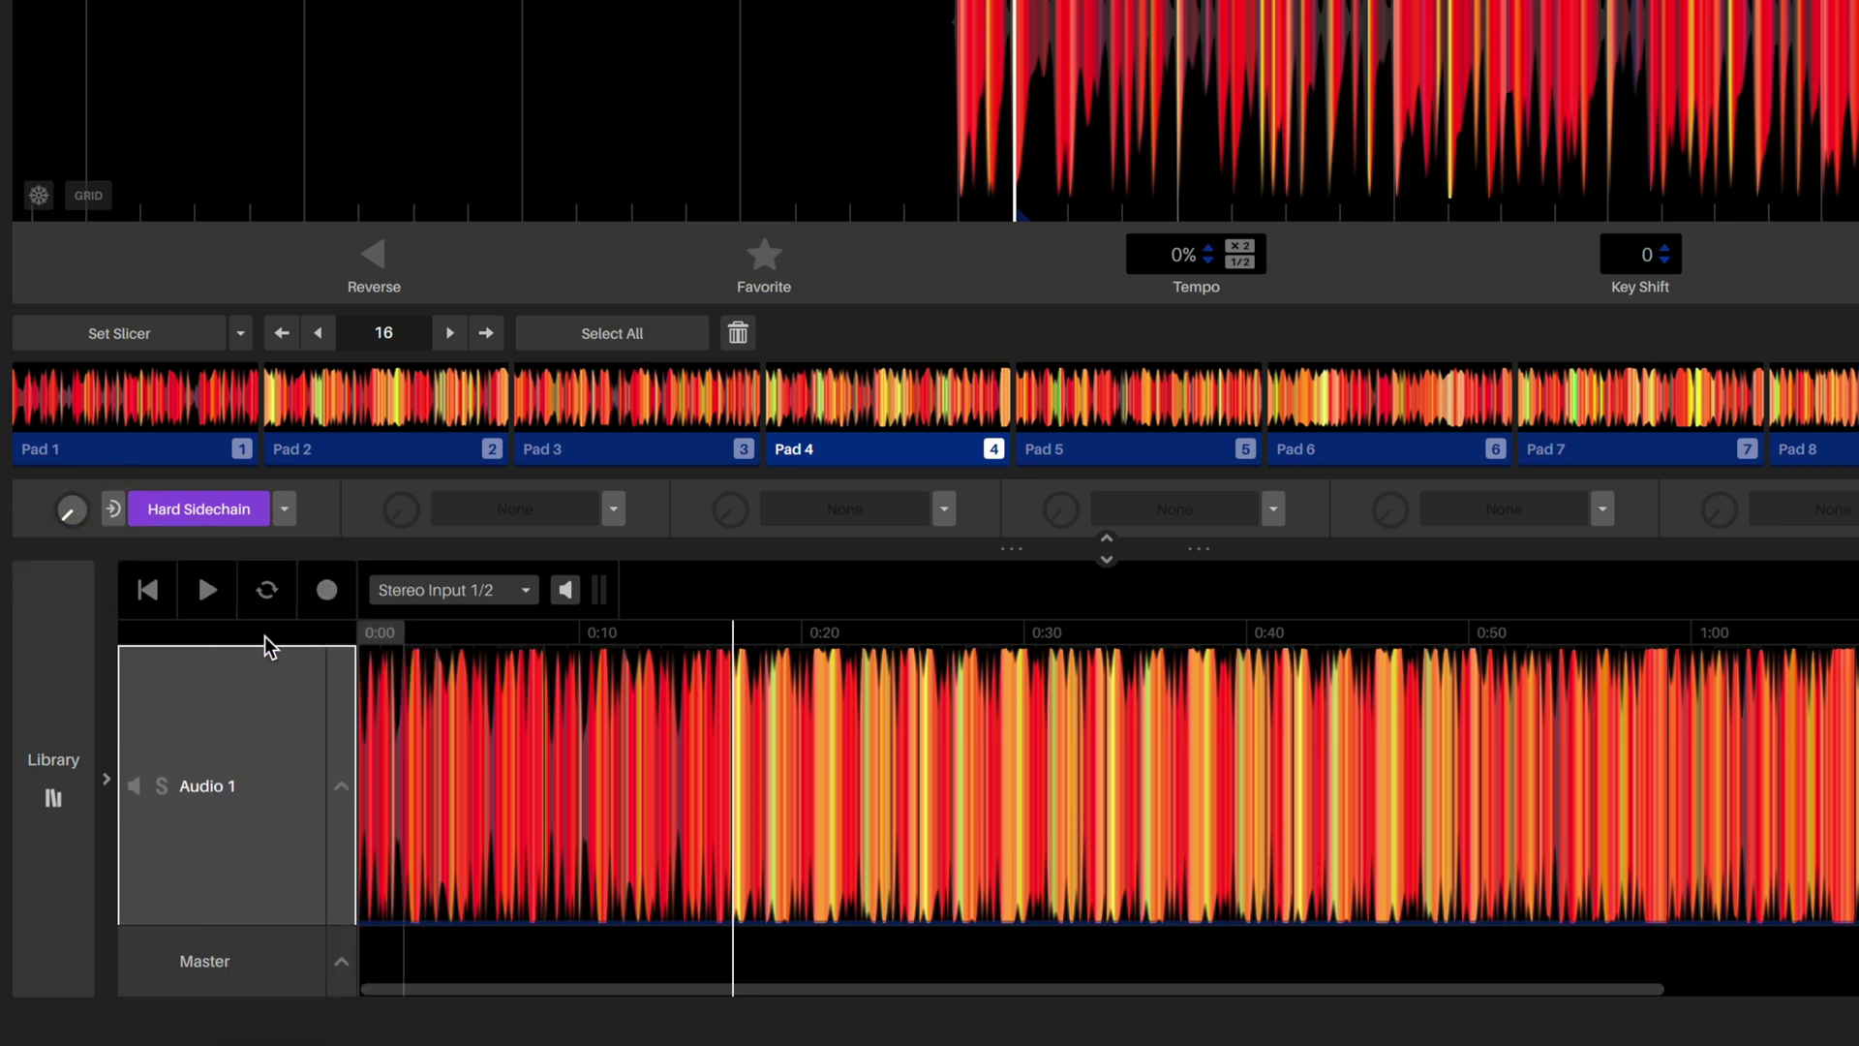
left_click_drag(71, 509, 80, 521)
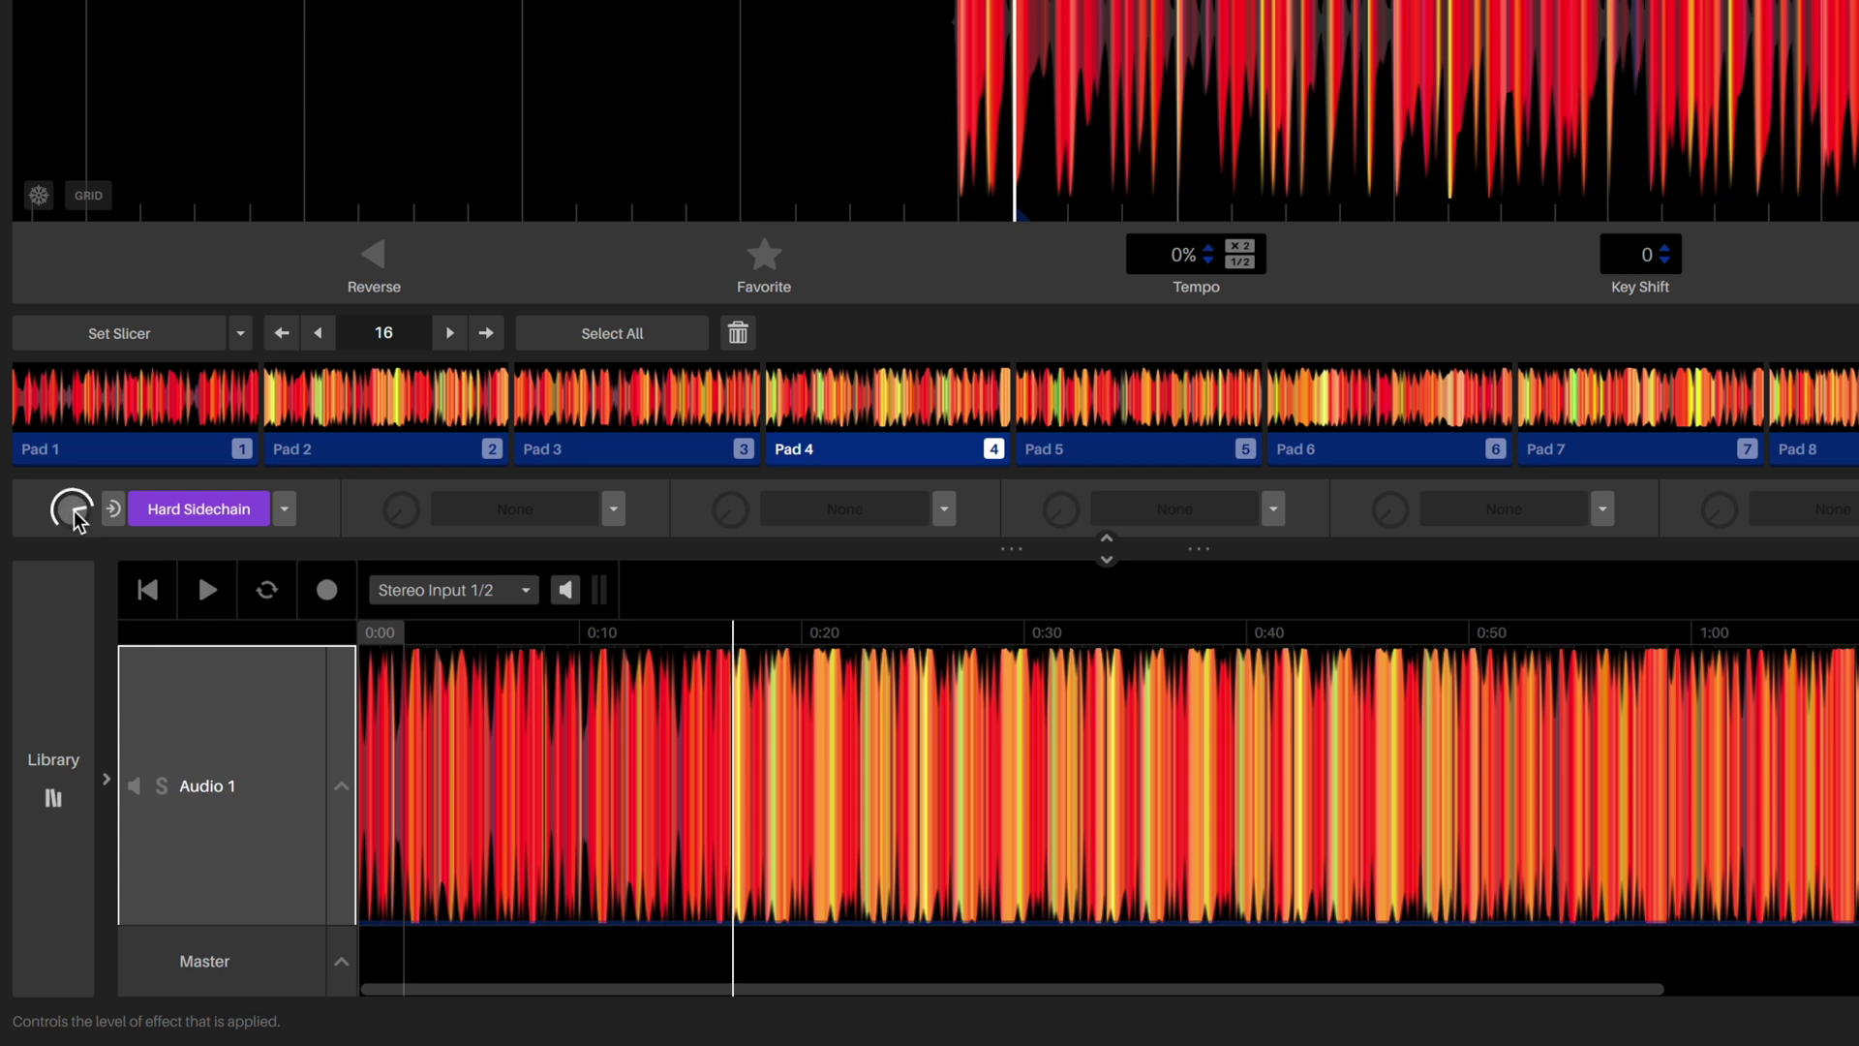
left_click(291, 826)
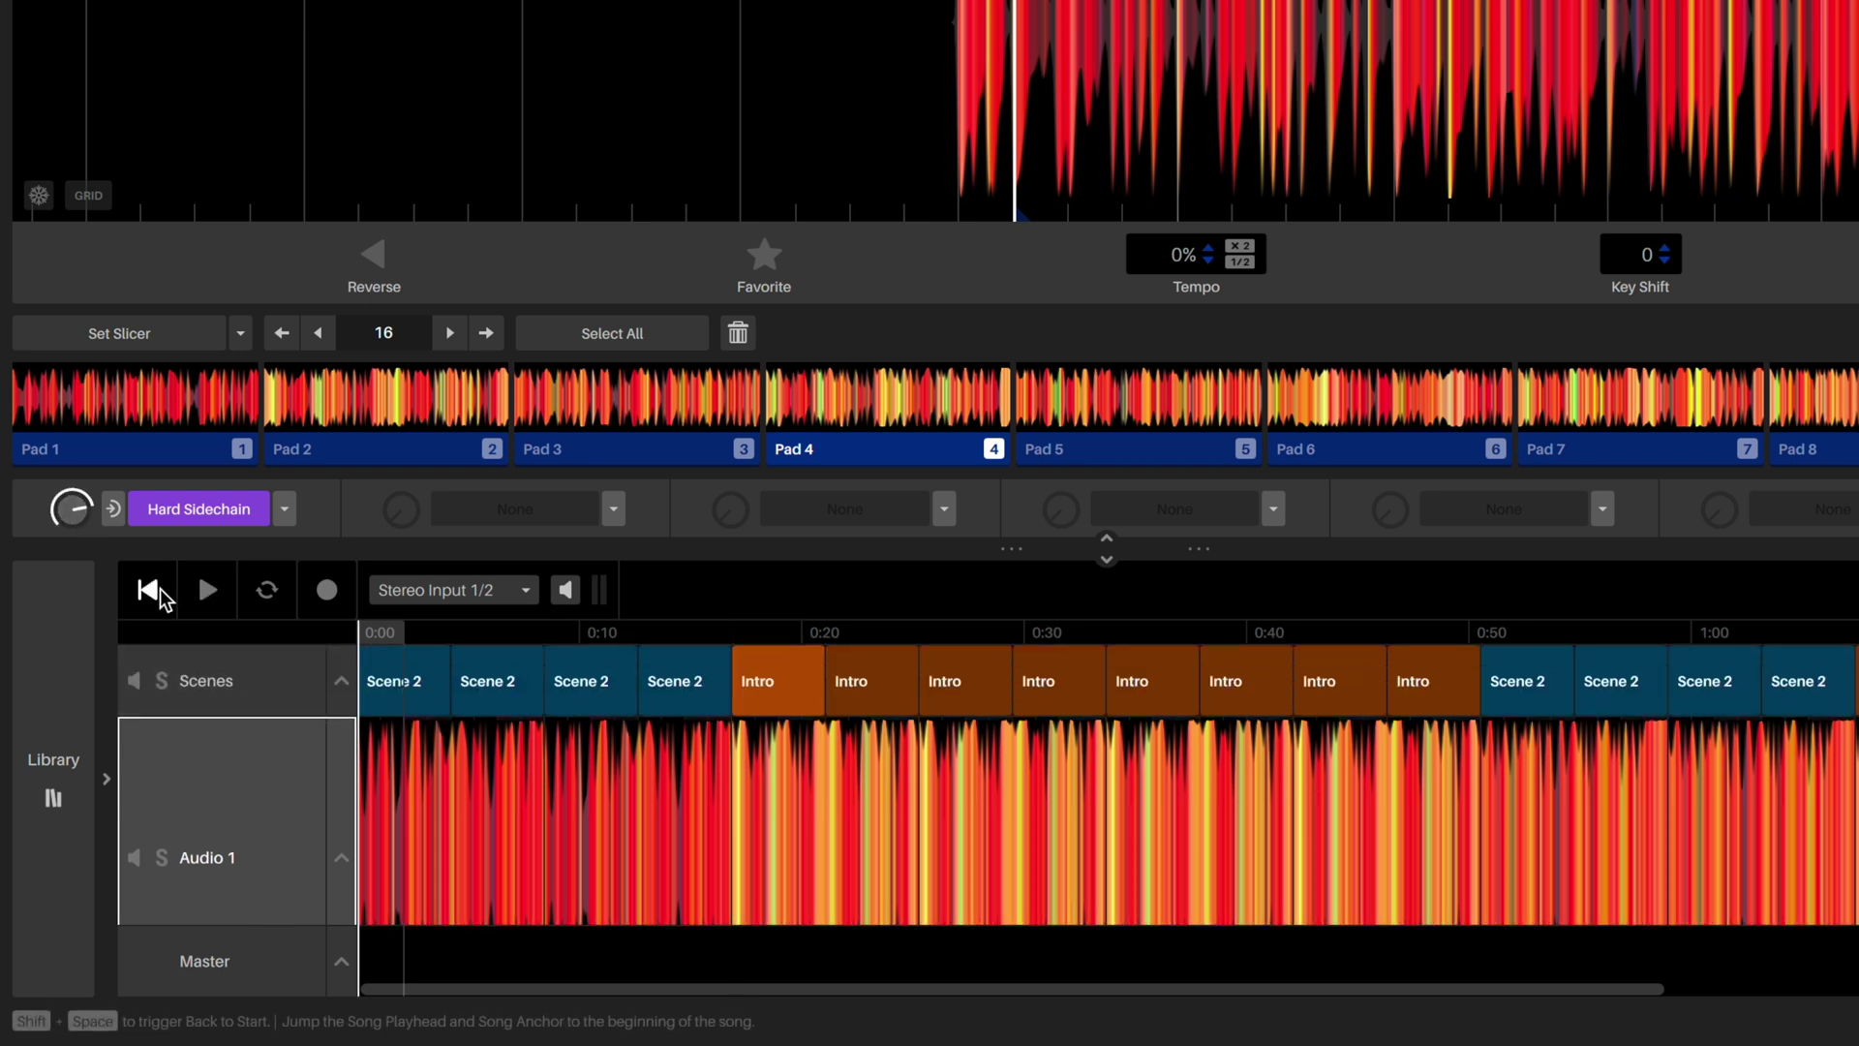
Step: Play the song from the beginning and open the Master track's effects view
left_click(206, 590)
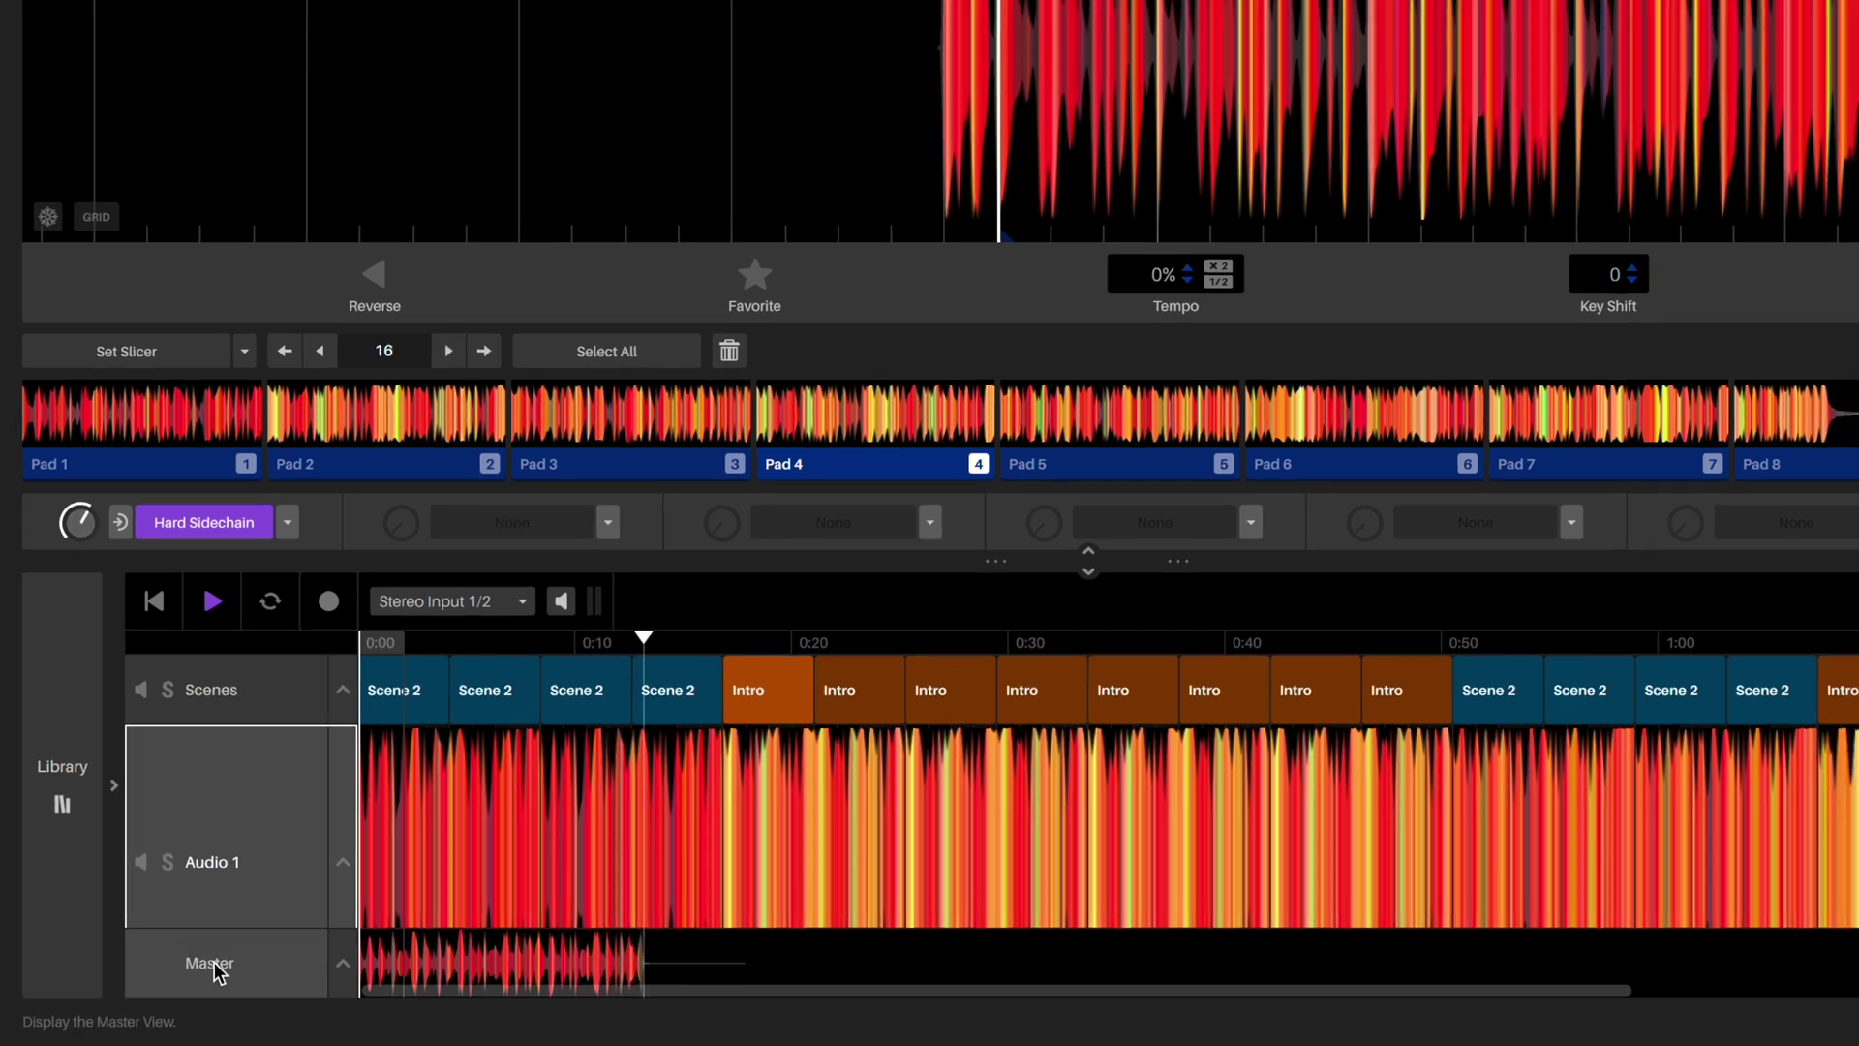
left_click(211, 963)
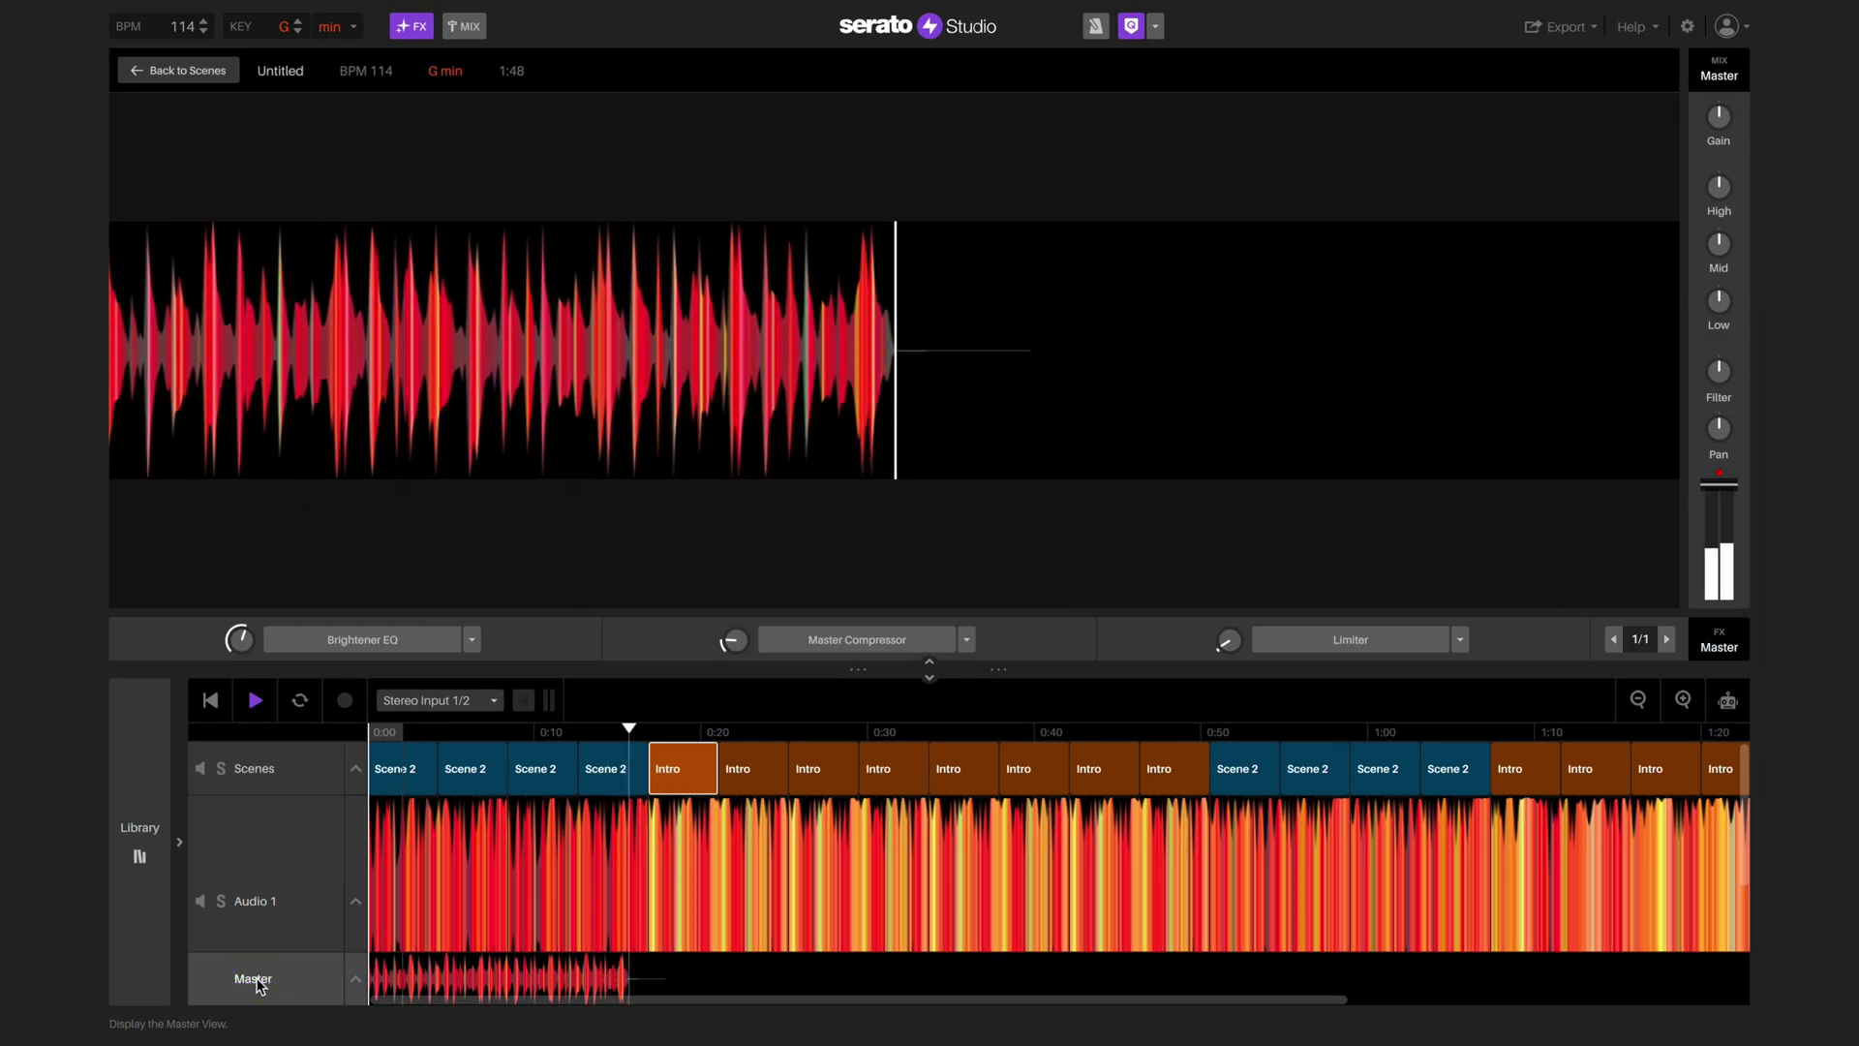
Step: Enable Brightener EQ, Master Compressor and Limiter on the Master, and adjust the EQ level
left_click(327, 641)
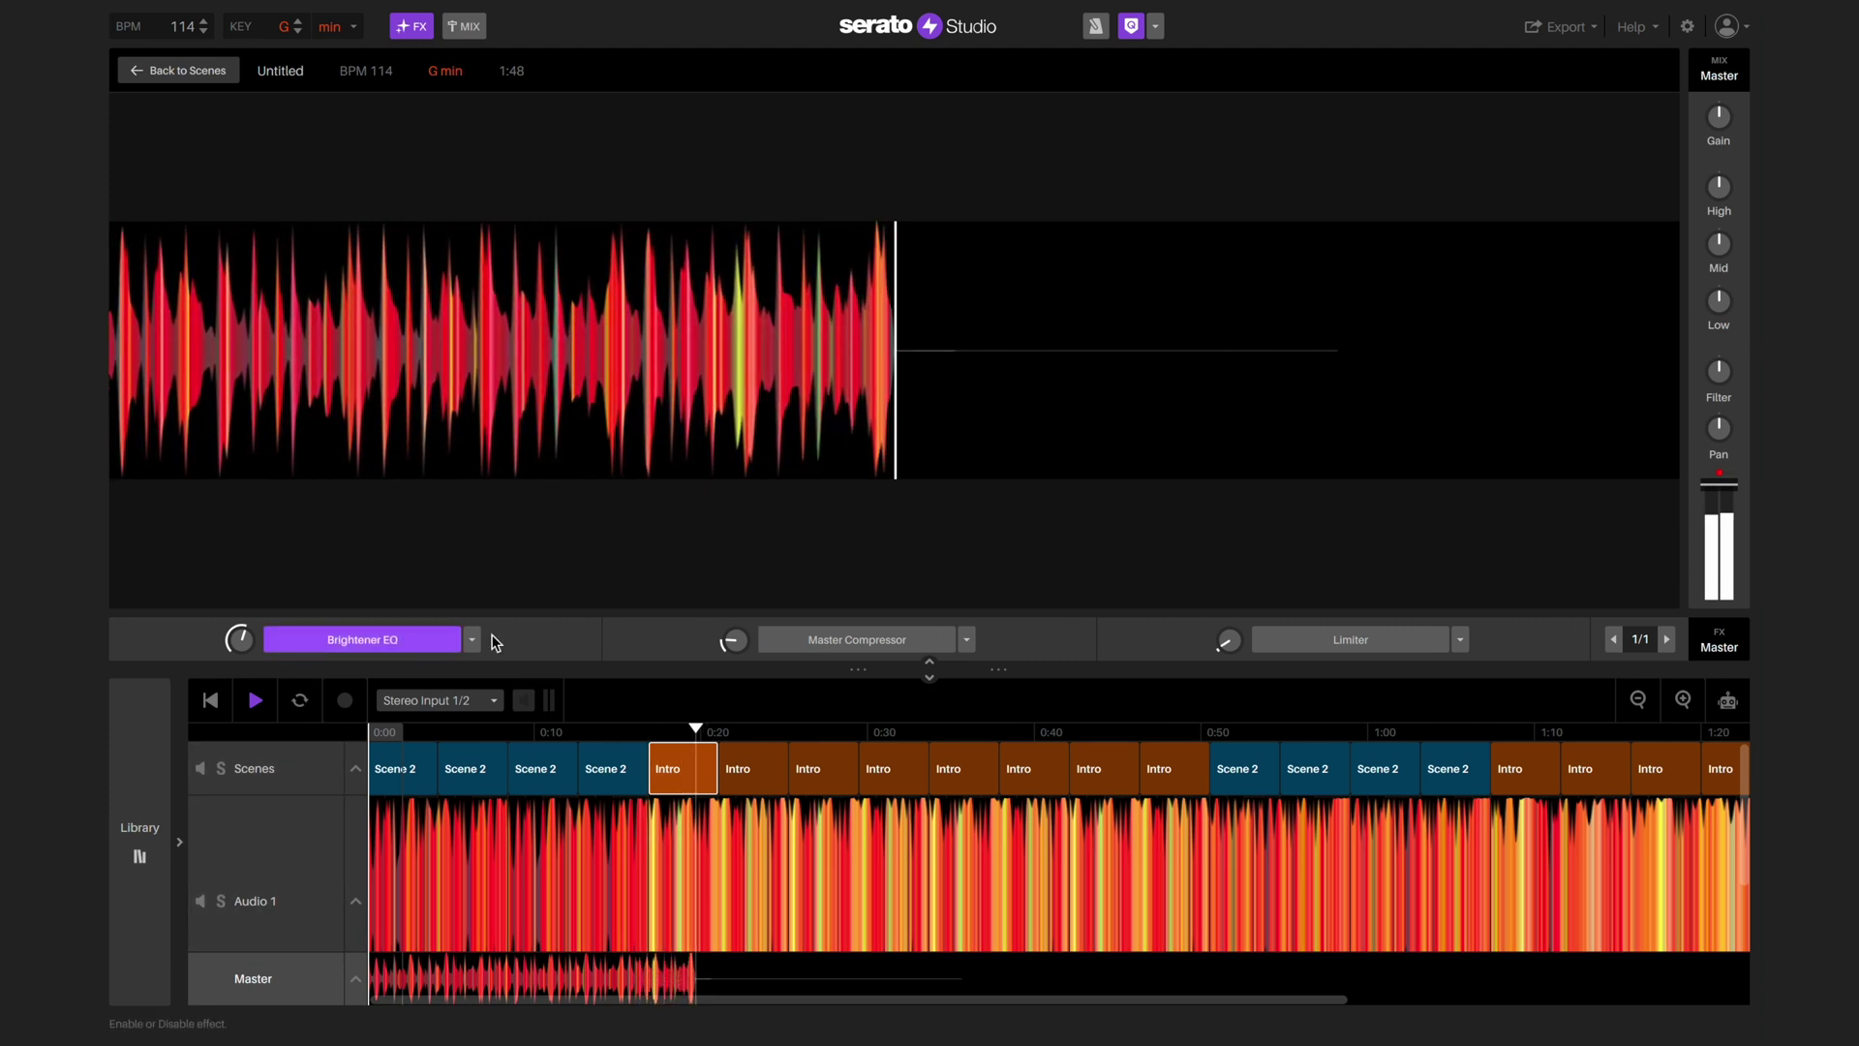
left_click(825, 641)
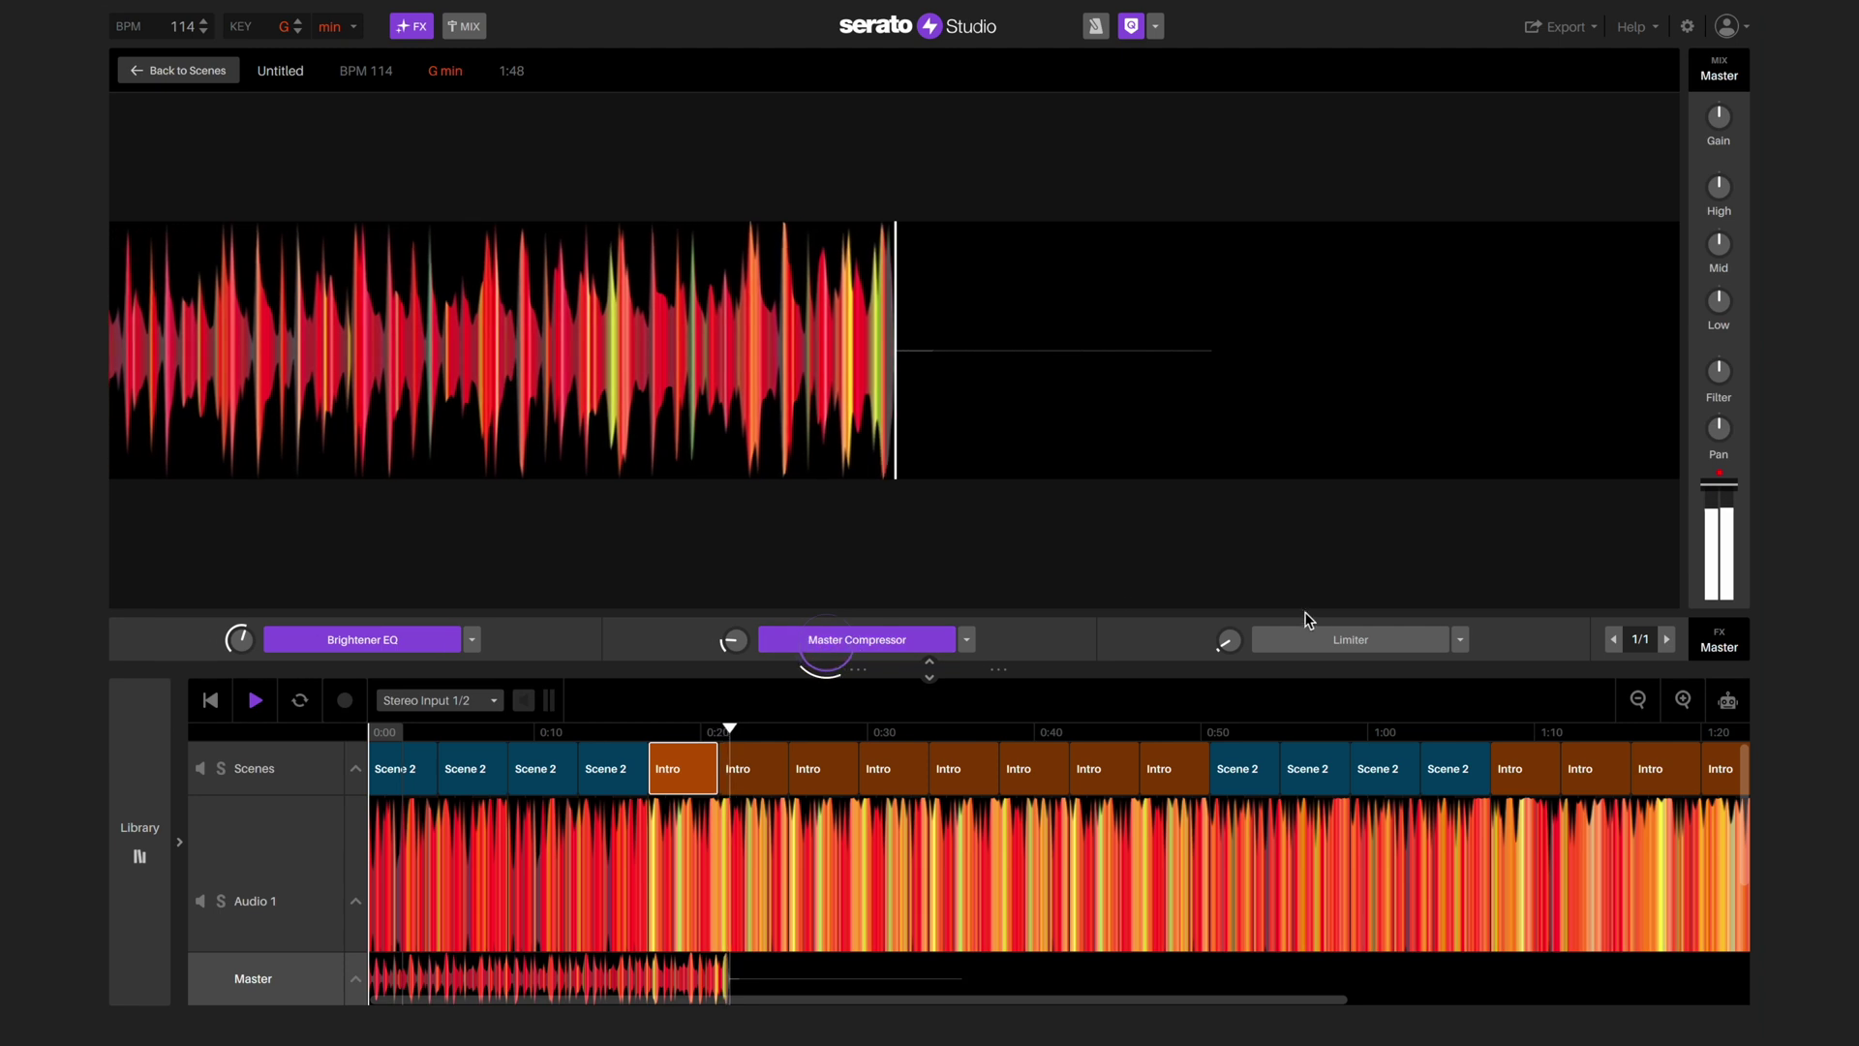
left_click(1348, 639)
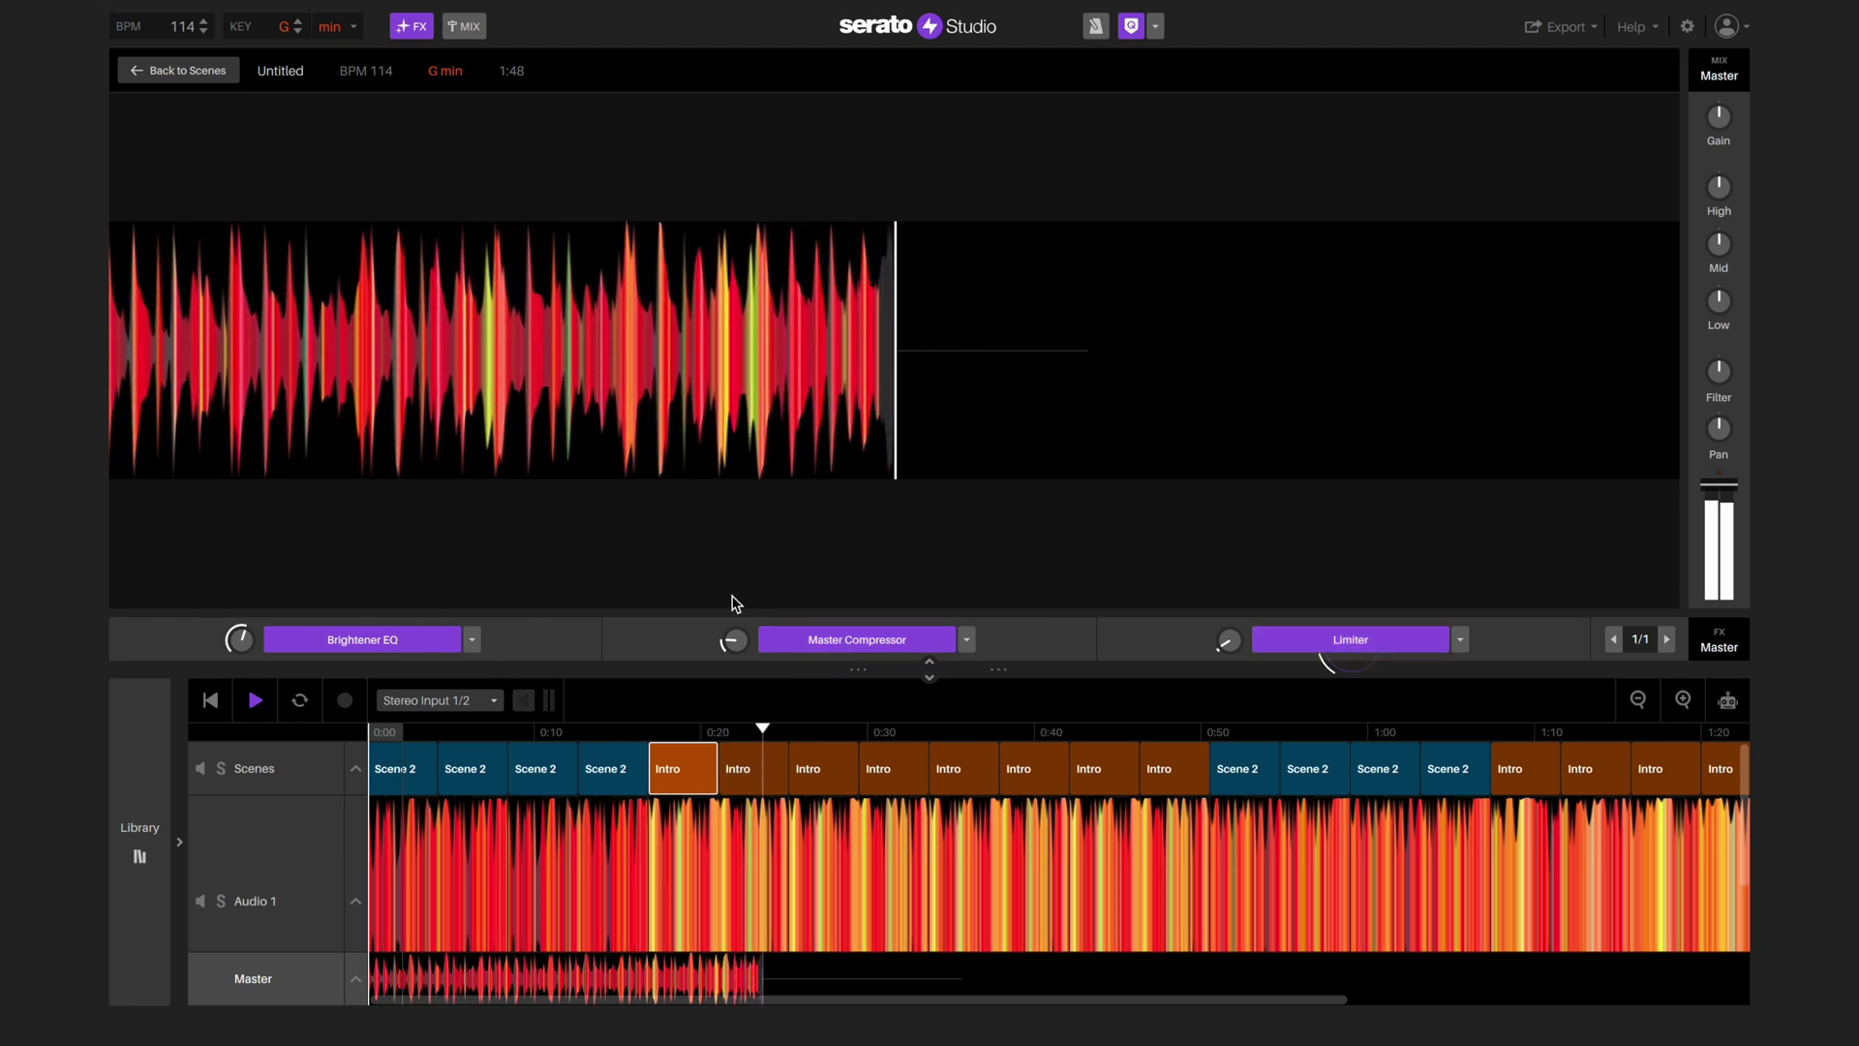
left_click(240, 639)
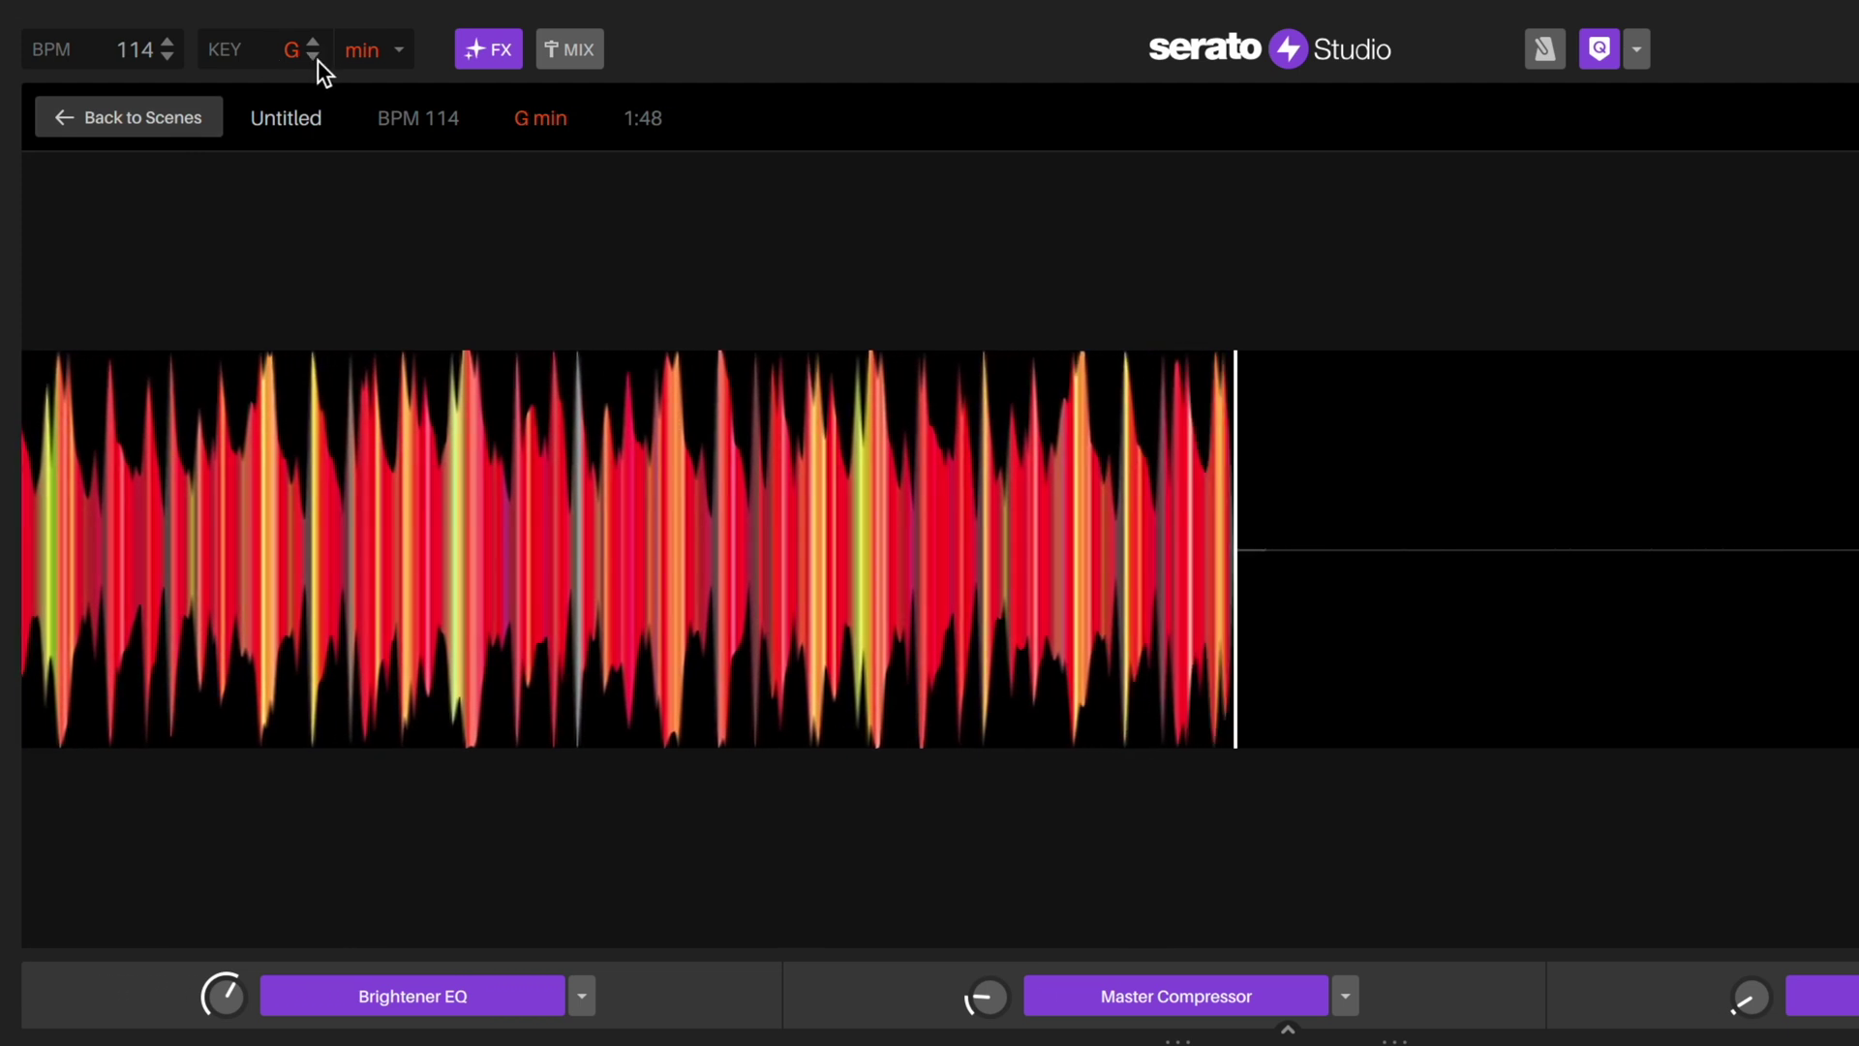
left_click(316, 58)
left_click(316, 57)
left_click(315, 57)
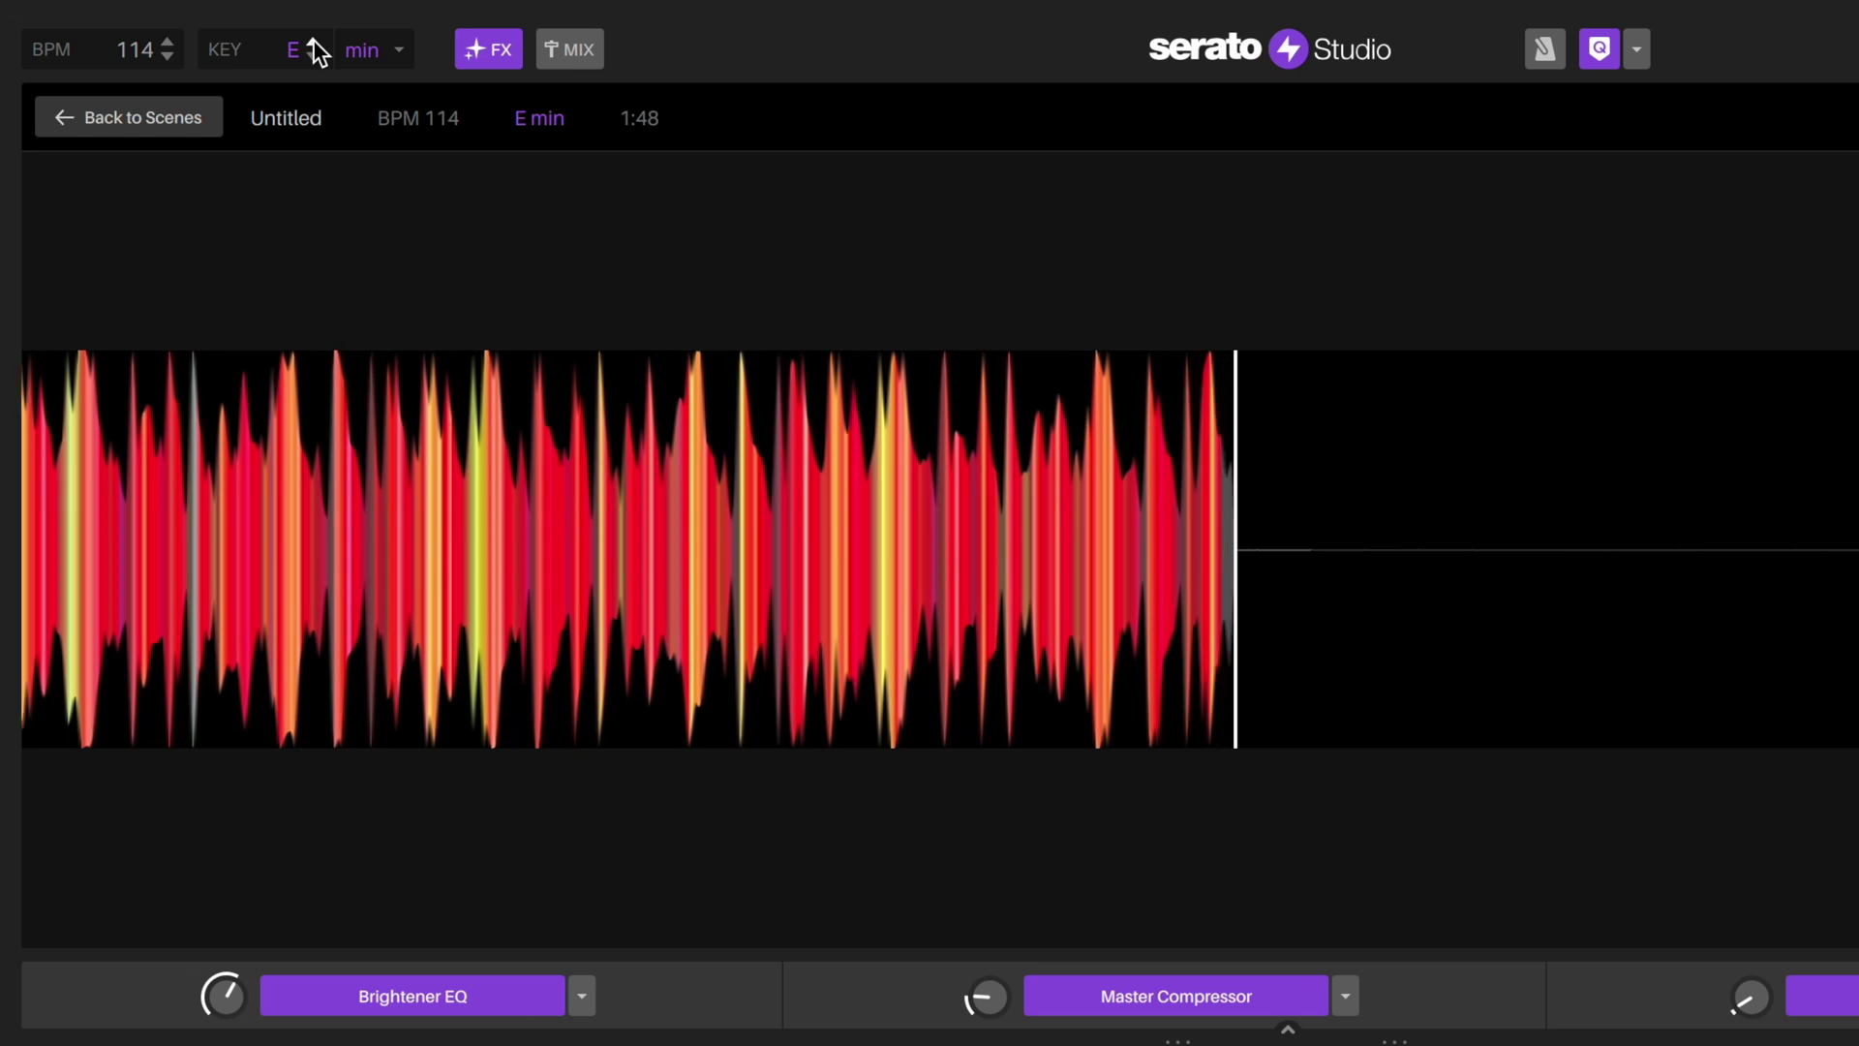
left_click(313, 43)
left_click(314, 42)
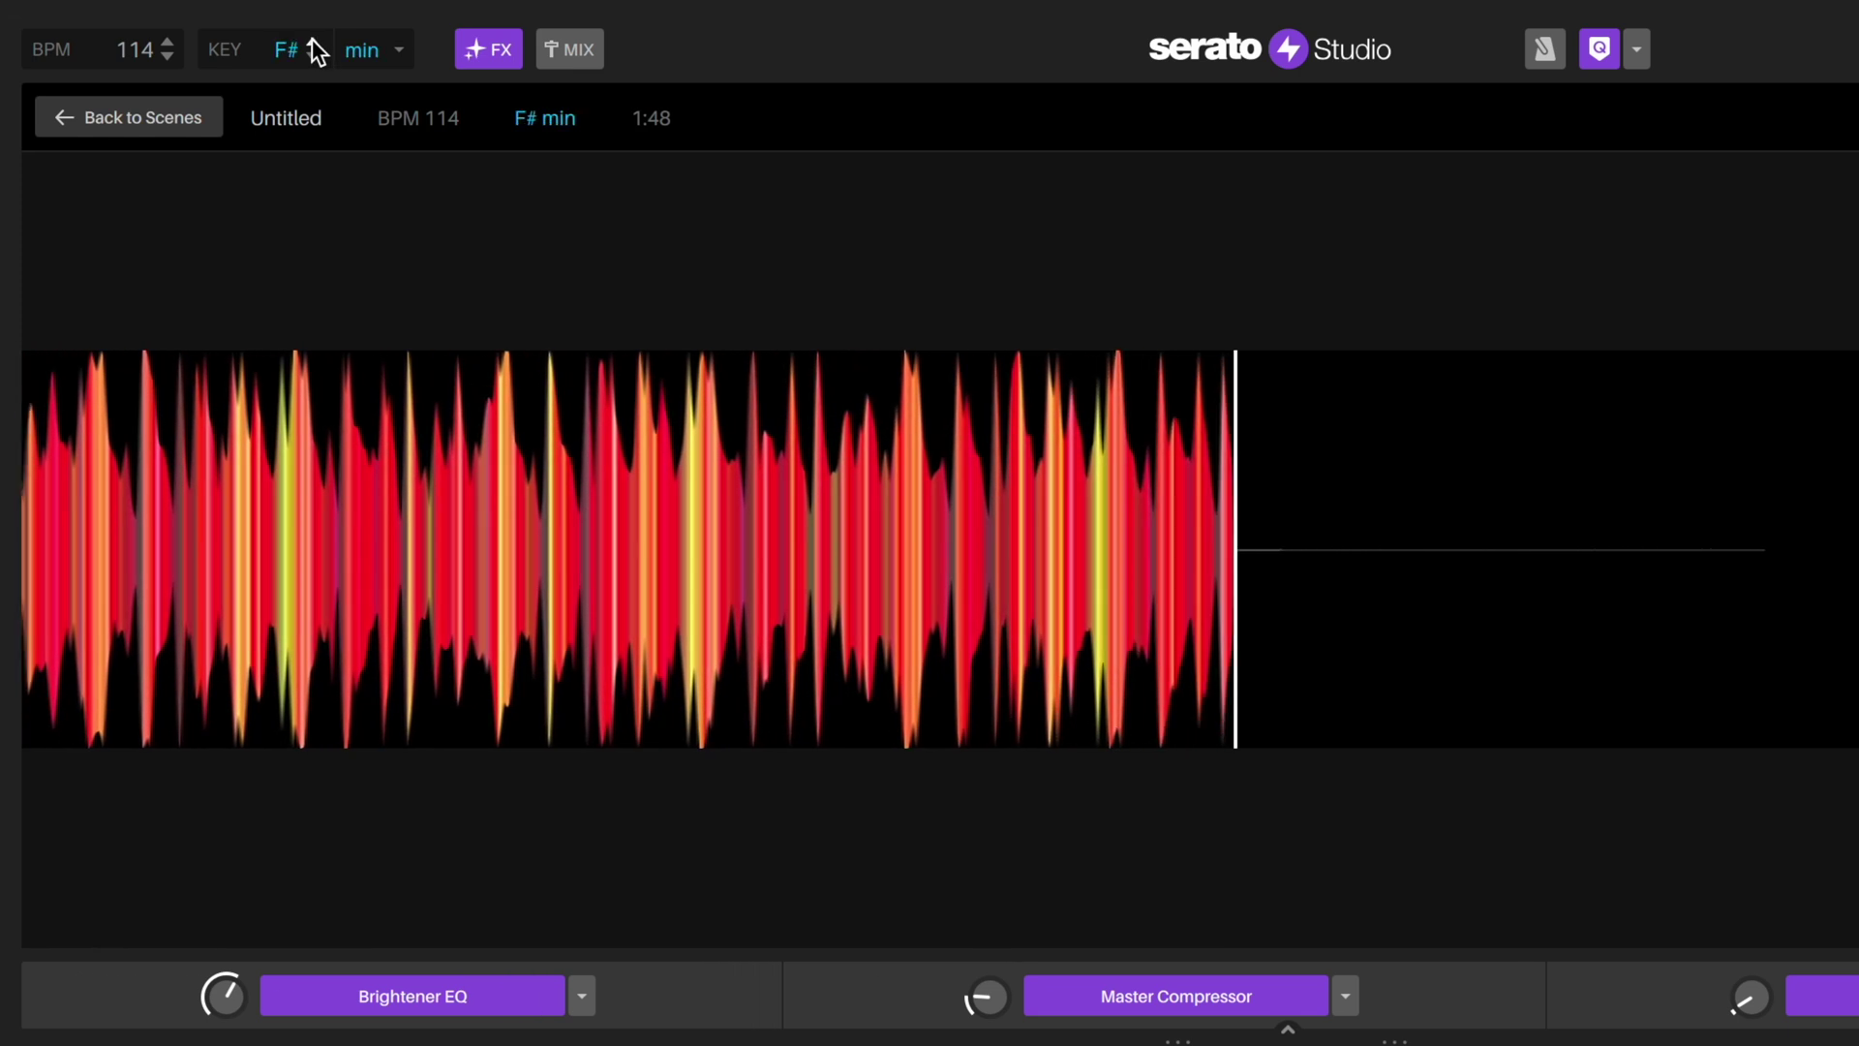
left_click(314, 42)
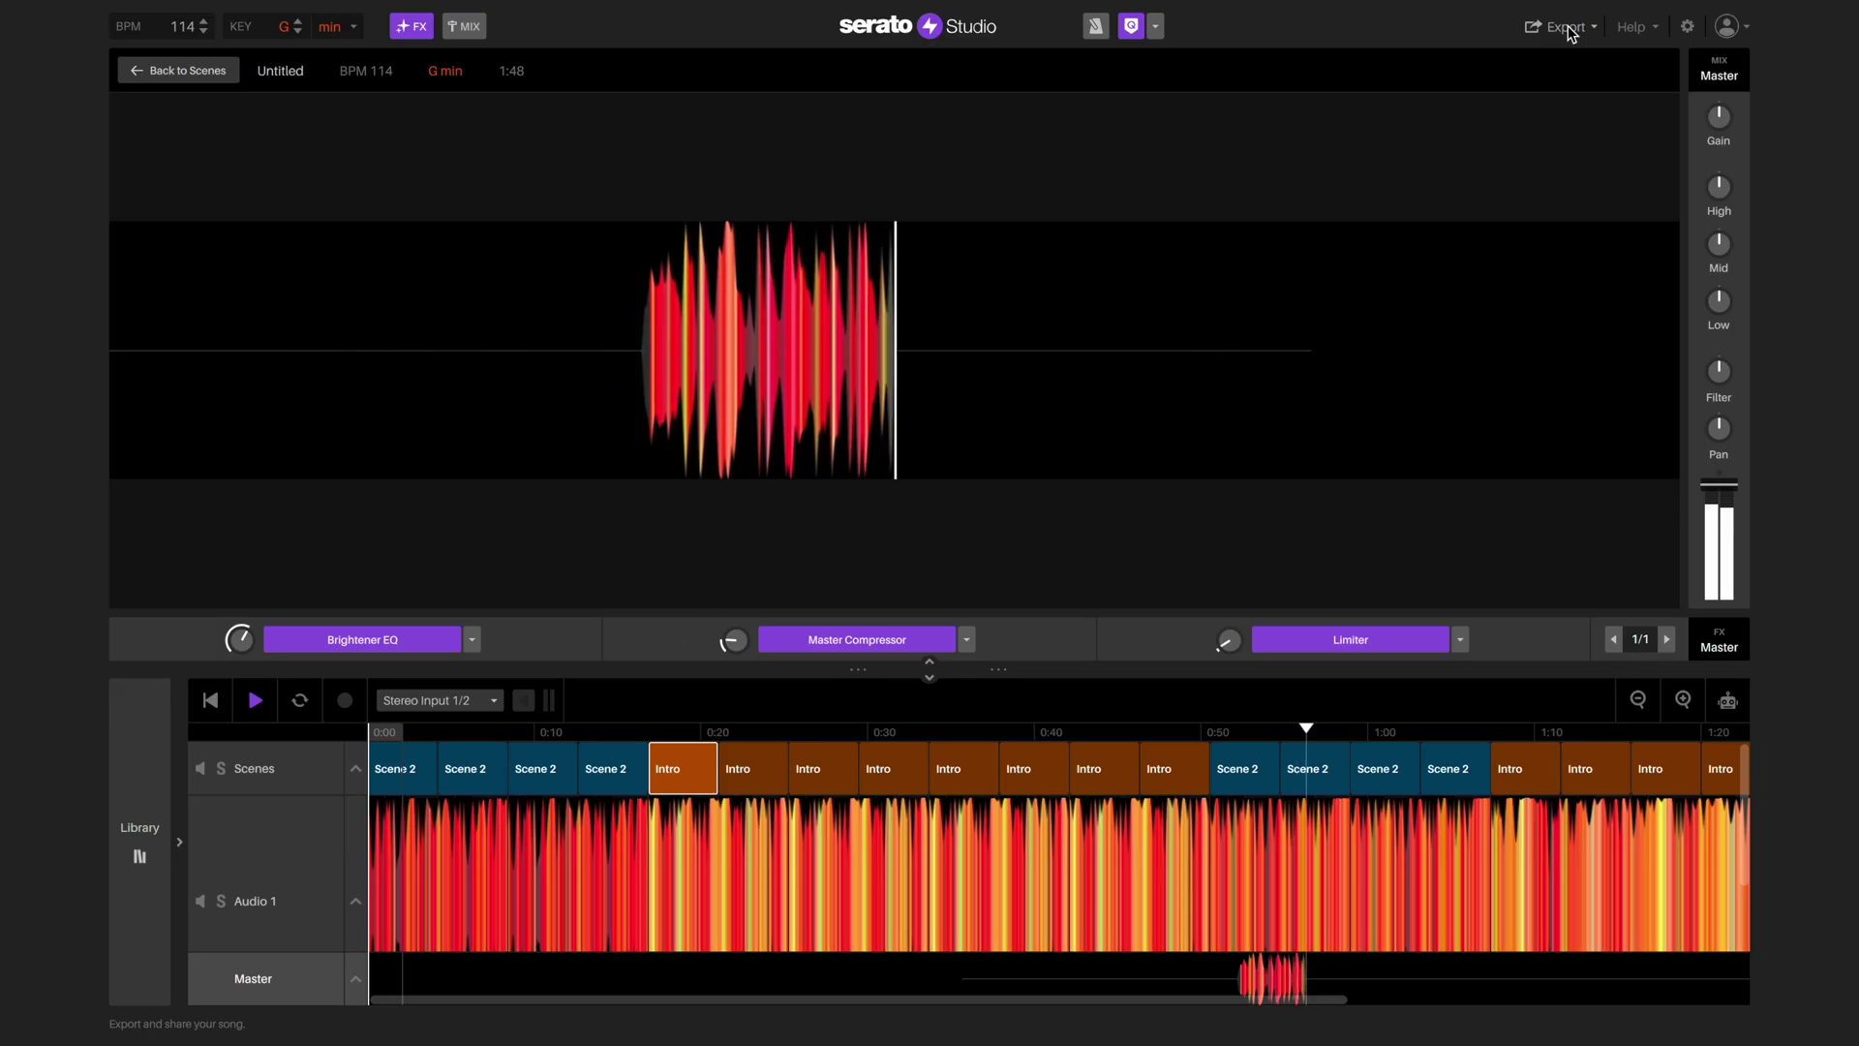
Step: In Export Audio File, keep WAV format for both master and stems, returning to Export Master
left_click(1565, 28)
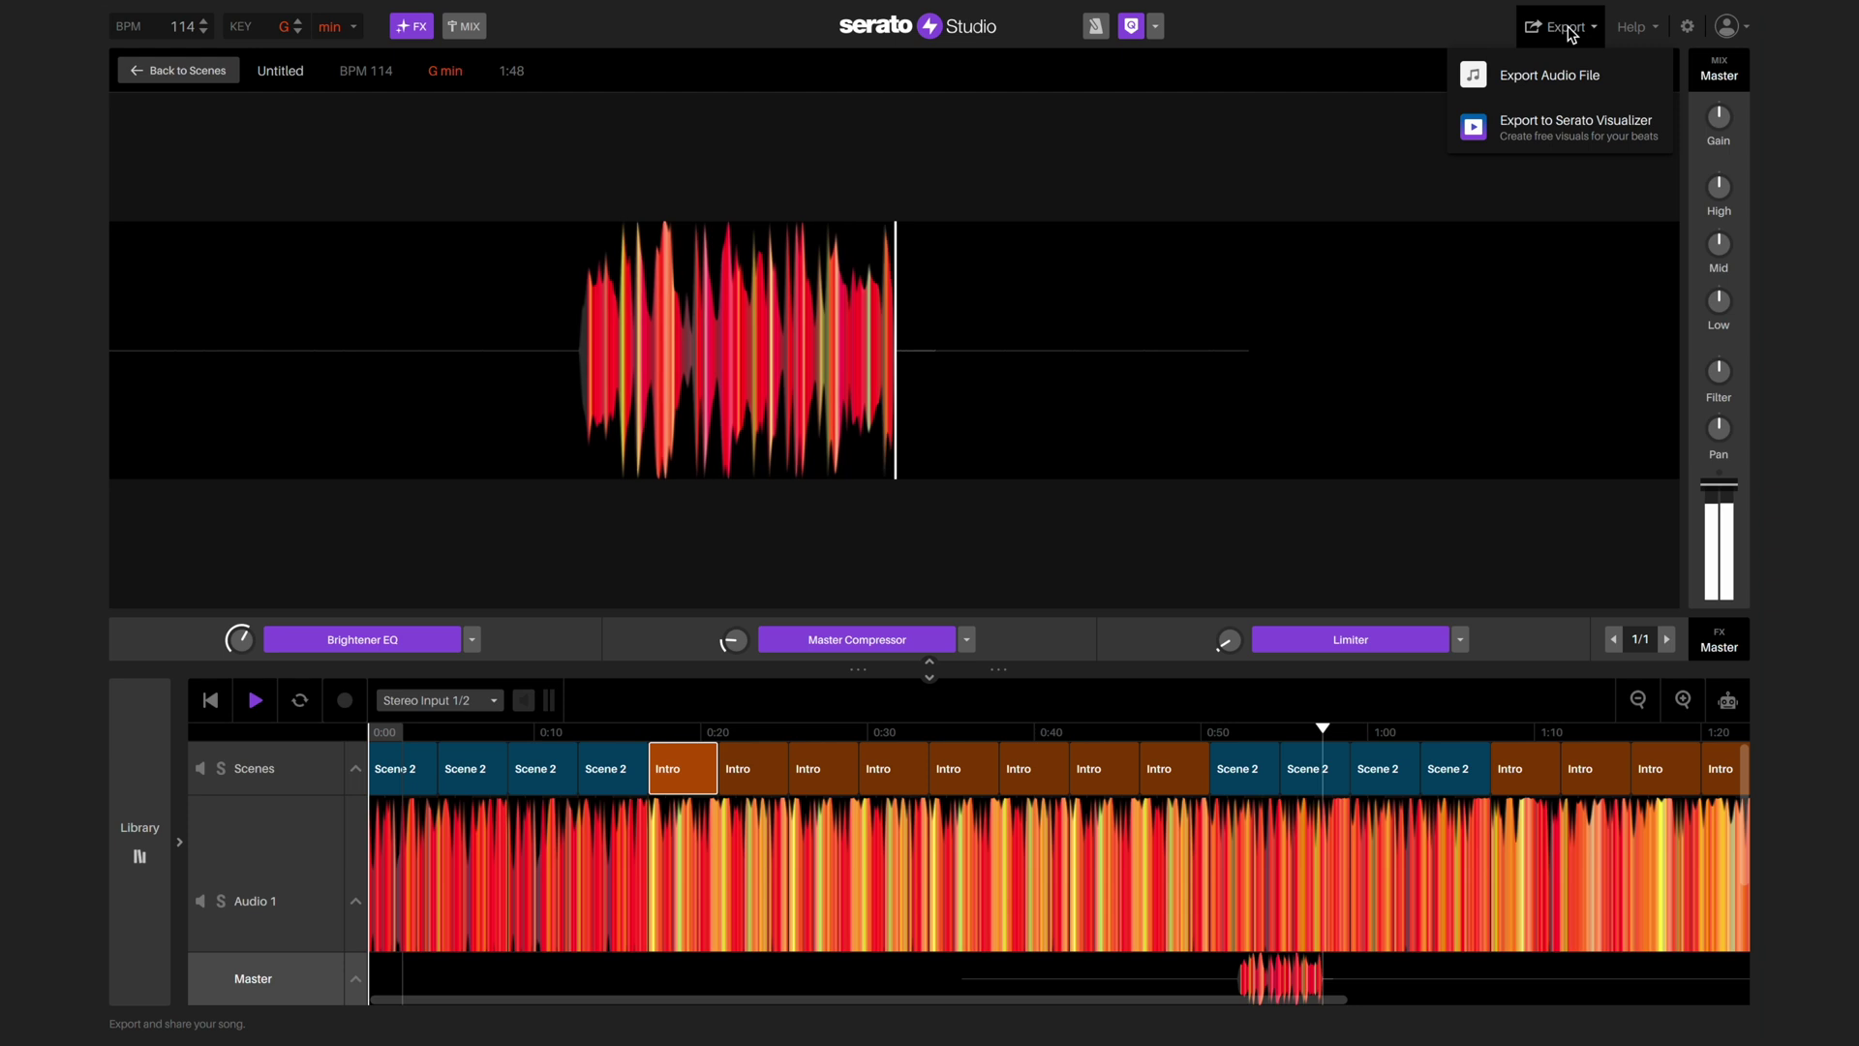
left_click(1572, 74)
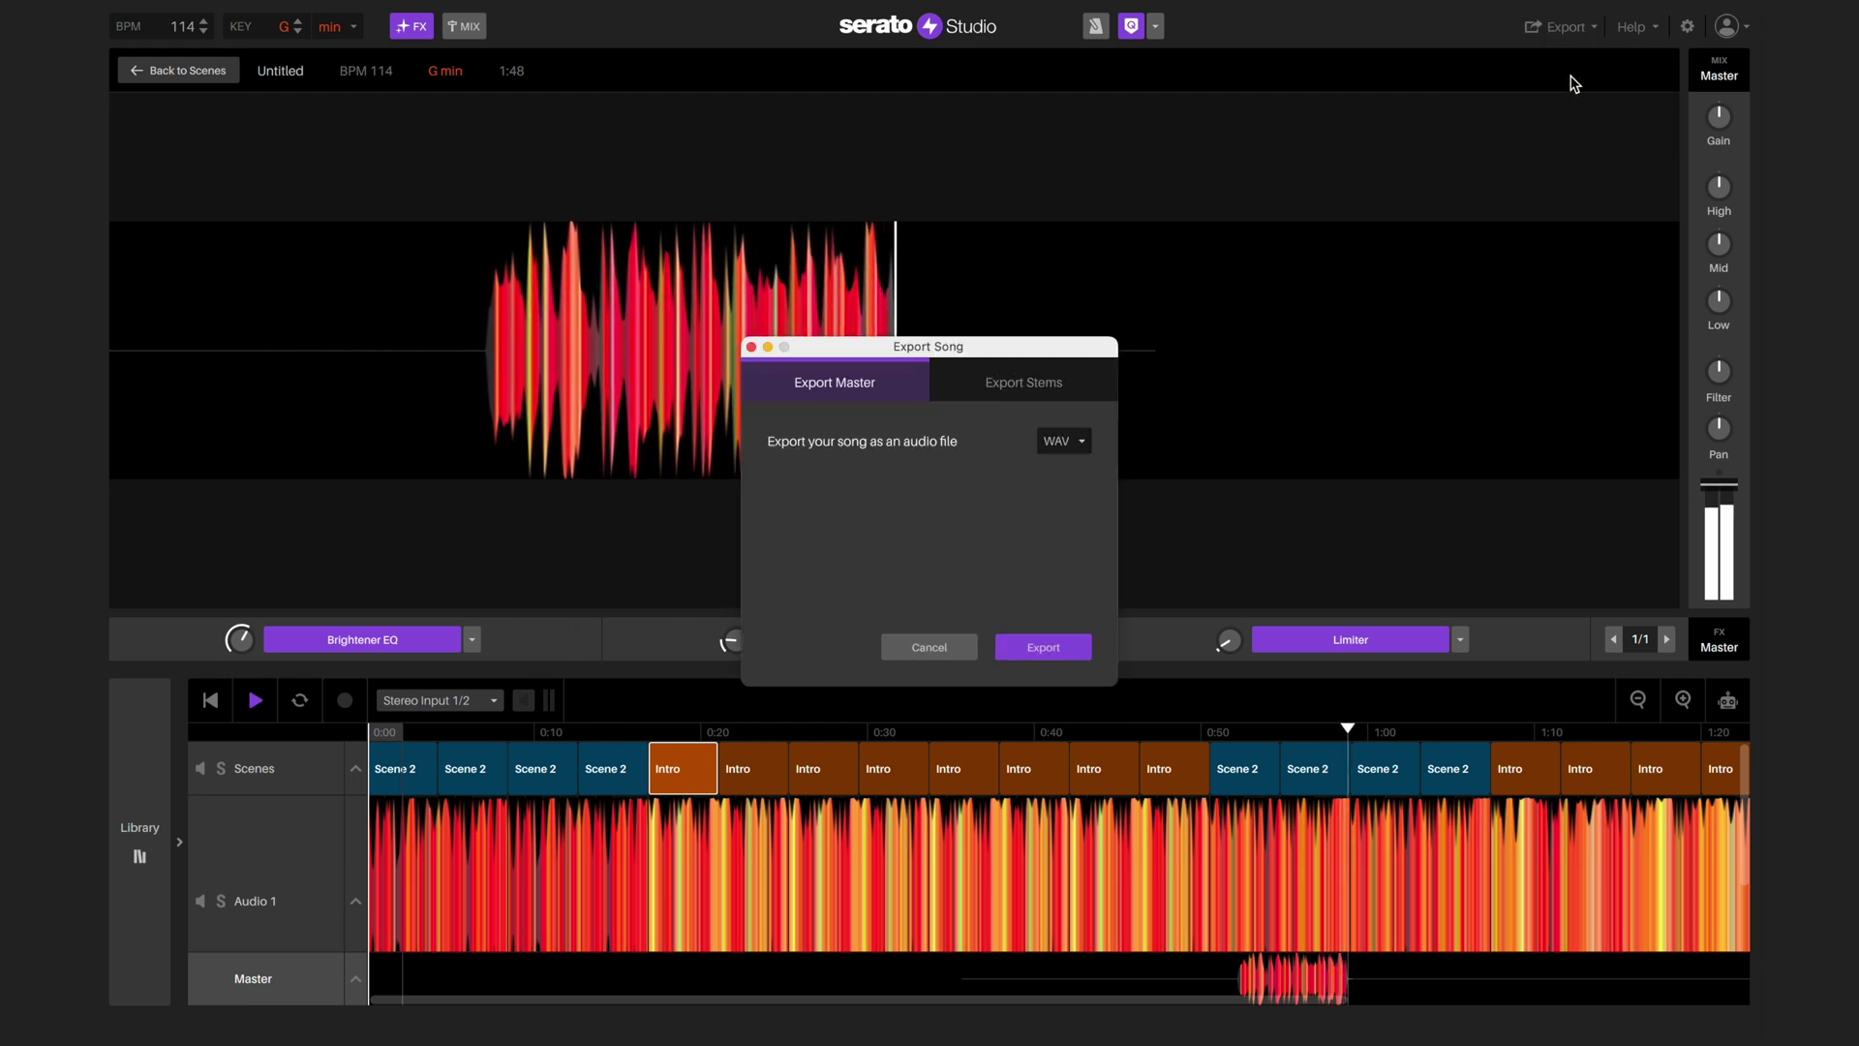
left_click(1060, 441)
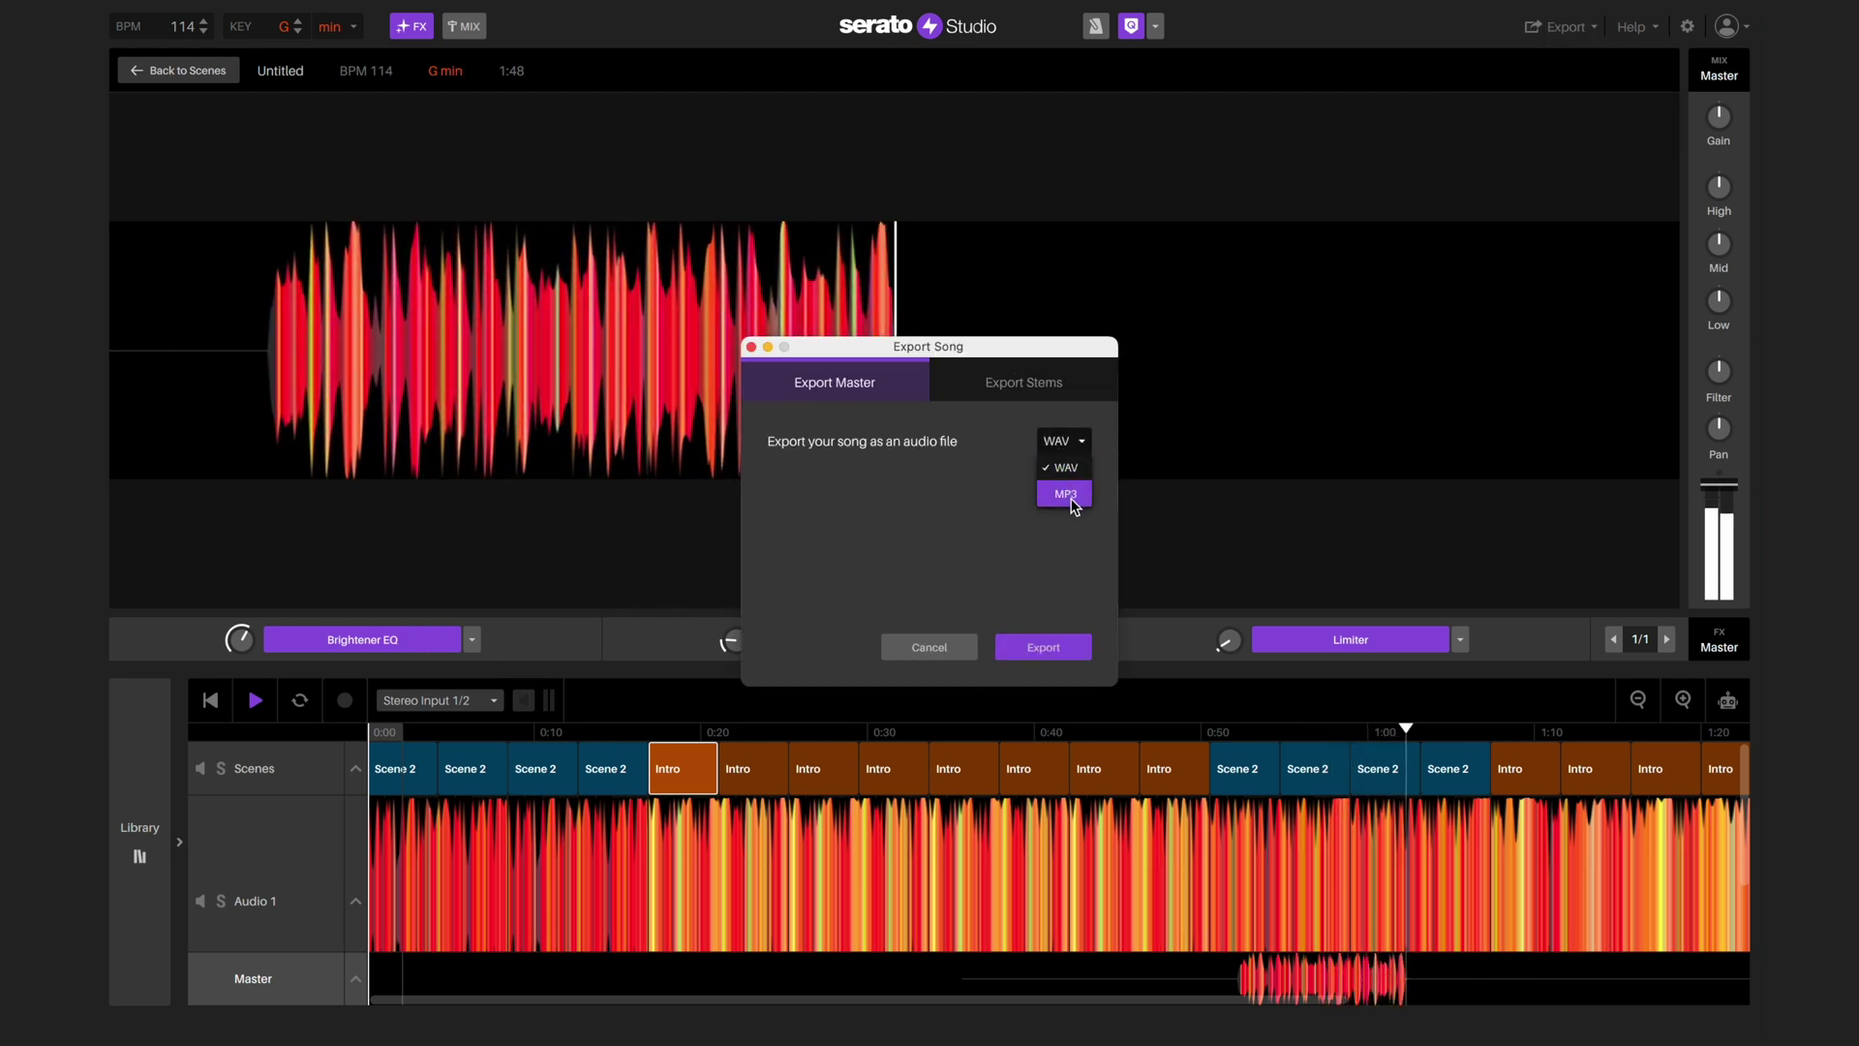
left_click(1071, 469)
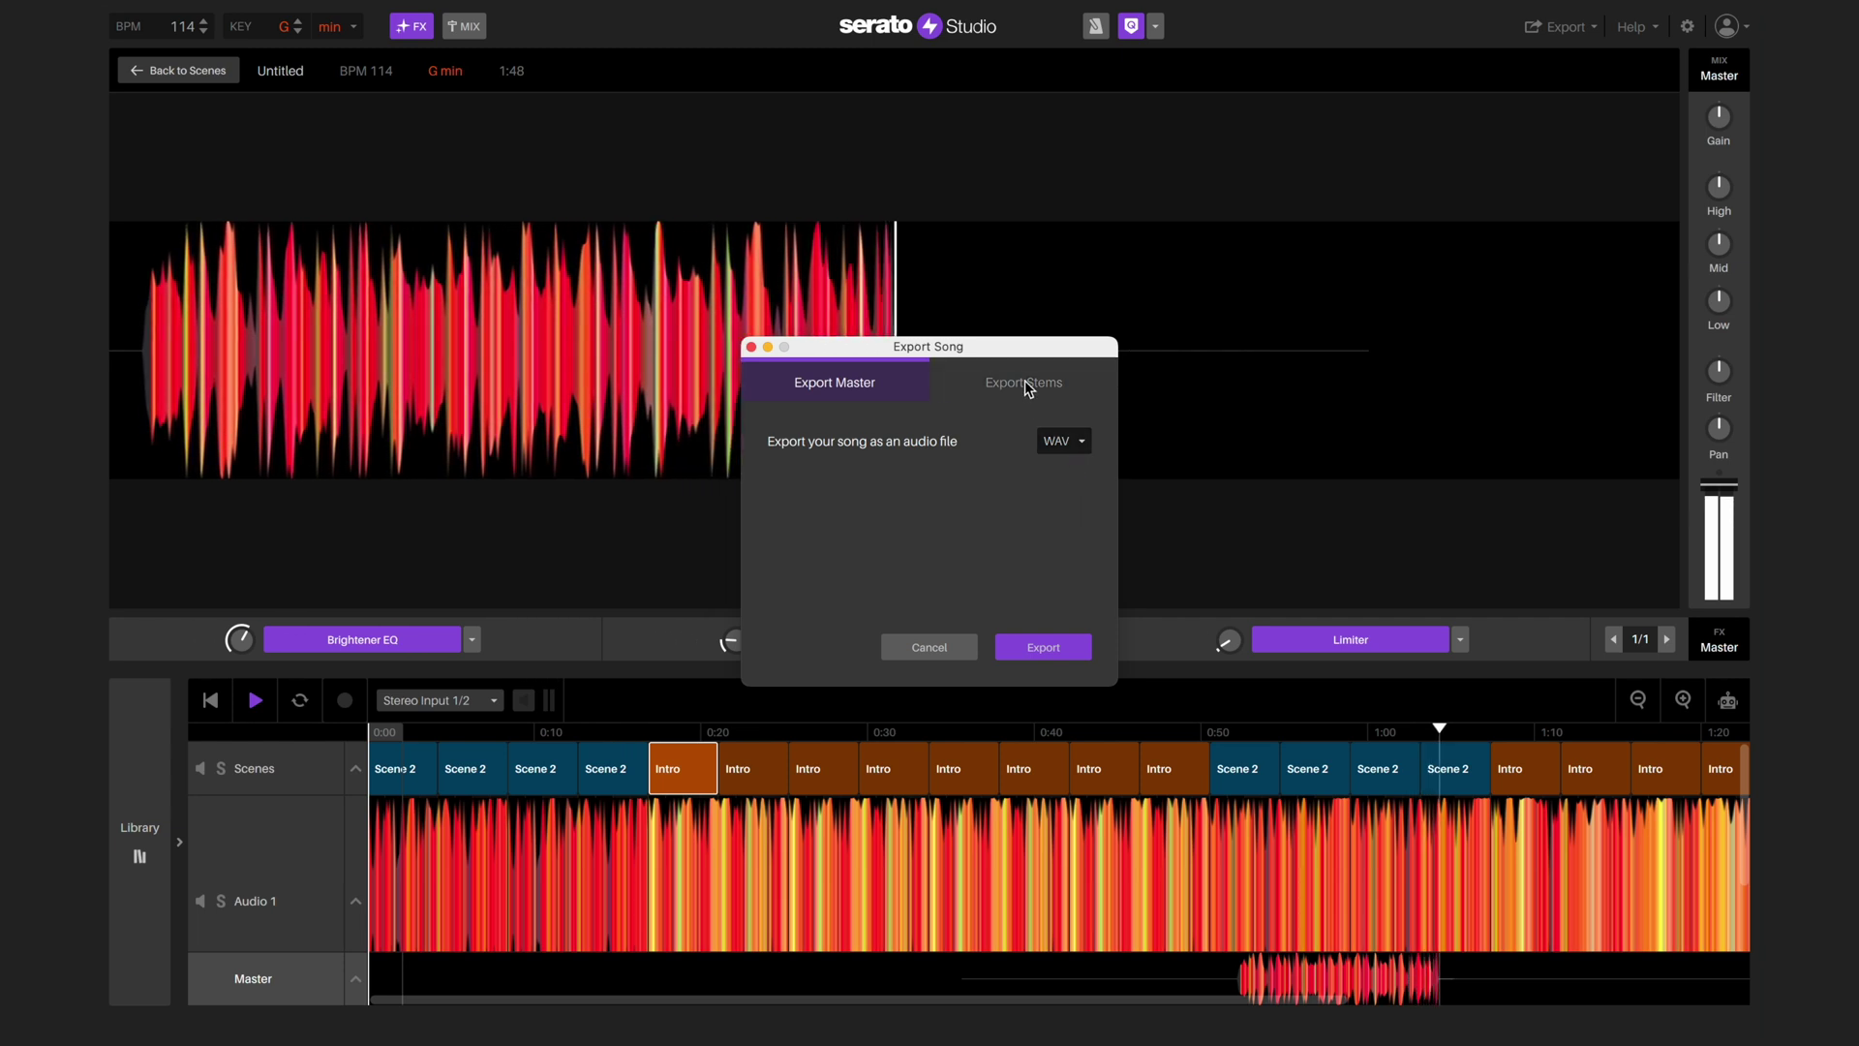
left_click(1023, 383)
left_click(1062, 442)
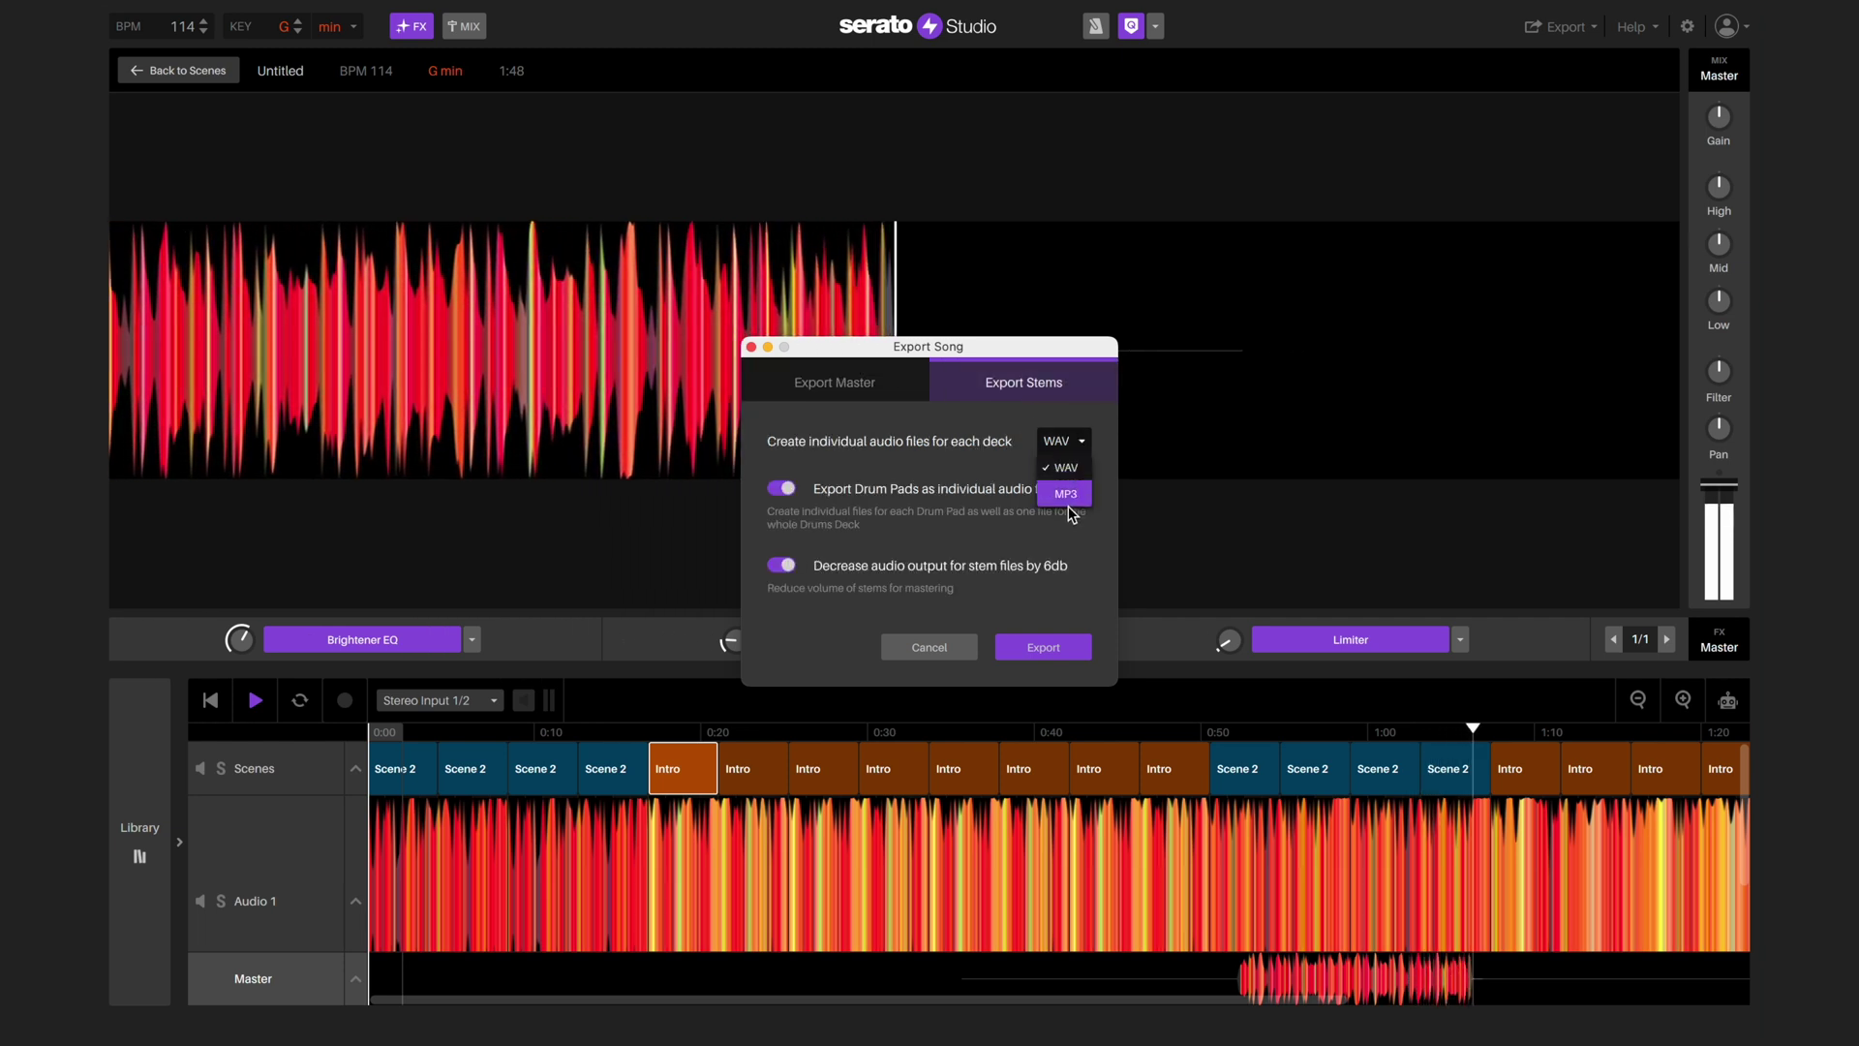
left_click(1065, 469)
left_click(869, 383)
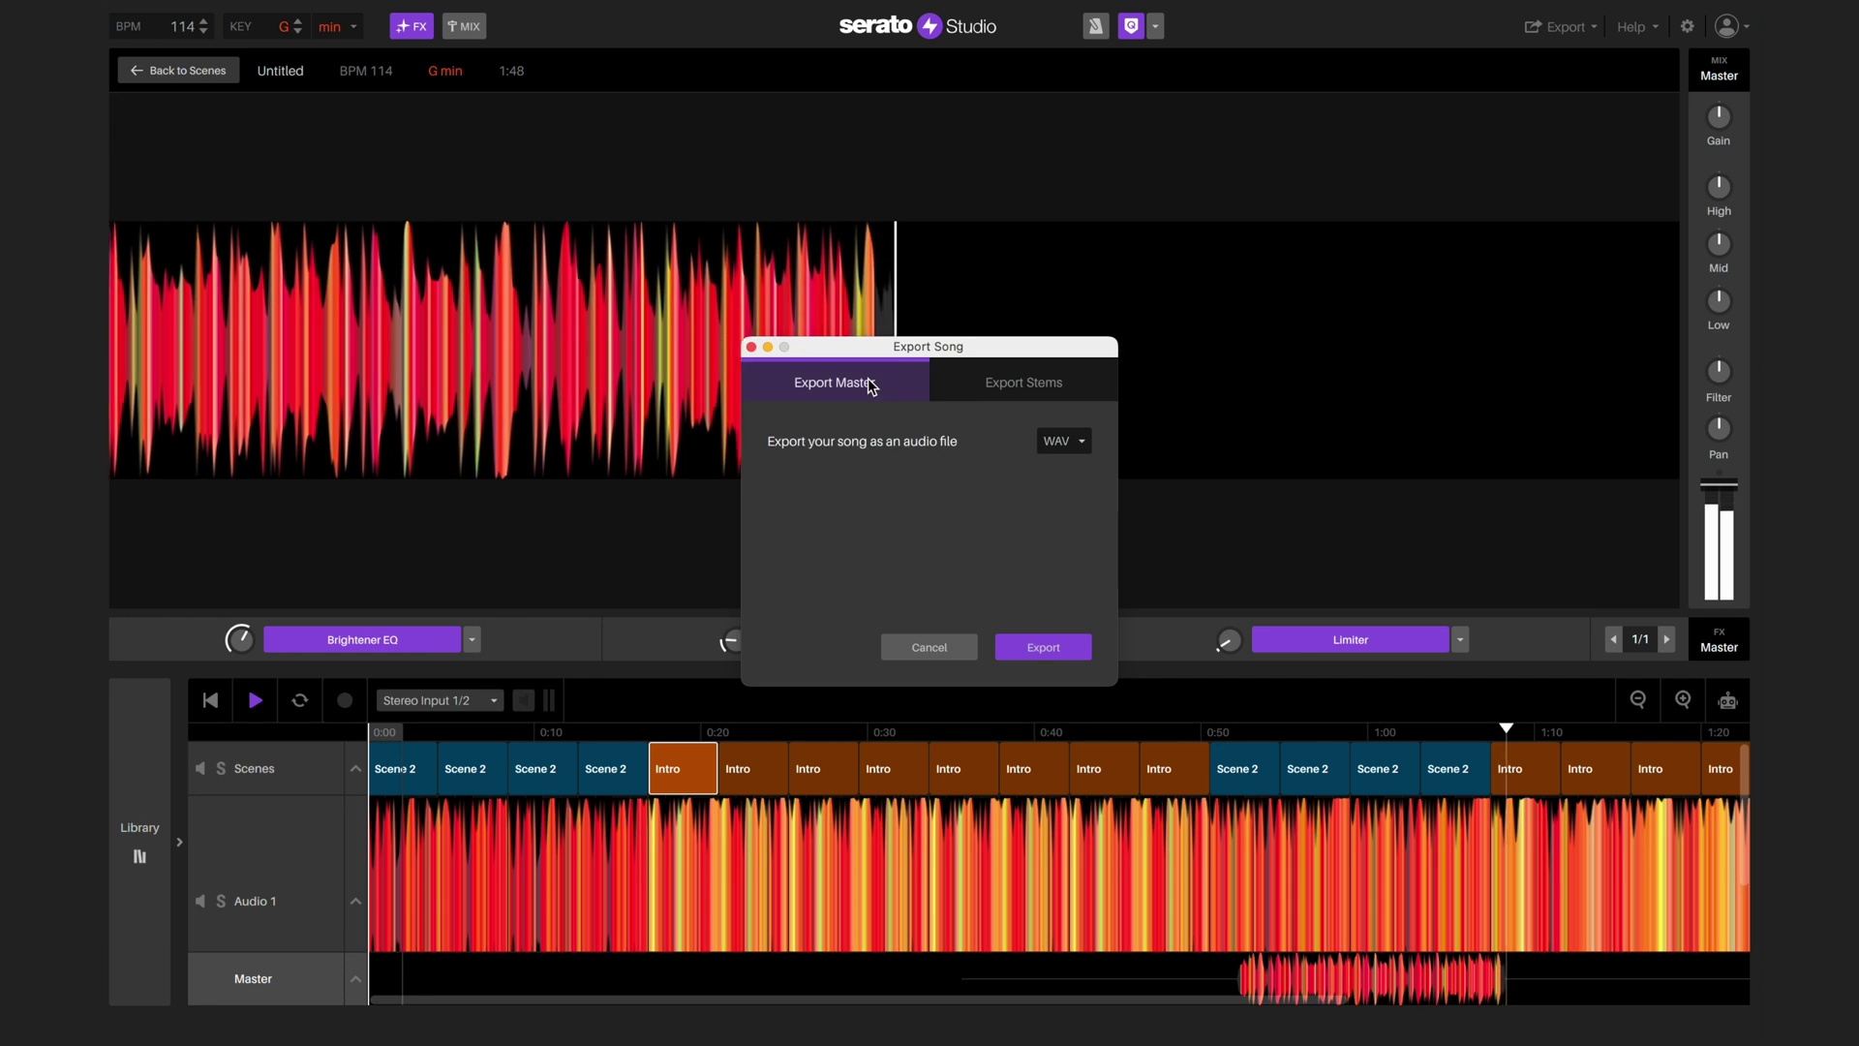
Step: Export the WAV master and play I GOTTA HUNCH (EDIT) on Serato DJ Pro deck 1
left_click(1025, 647)
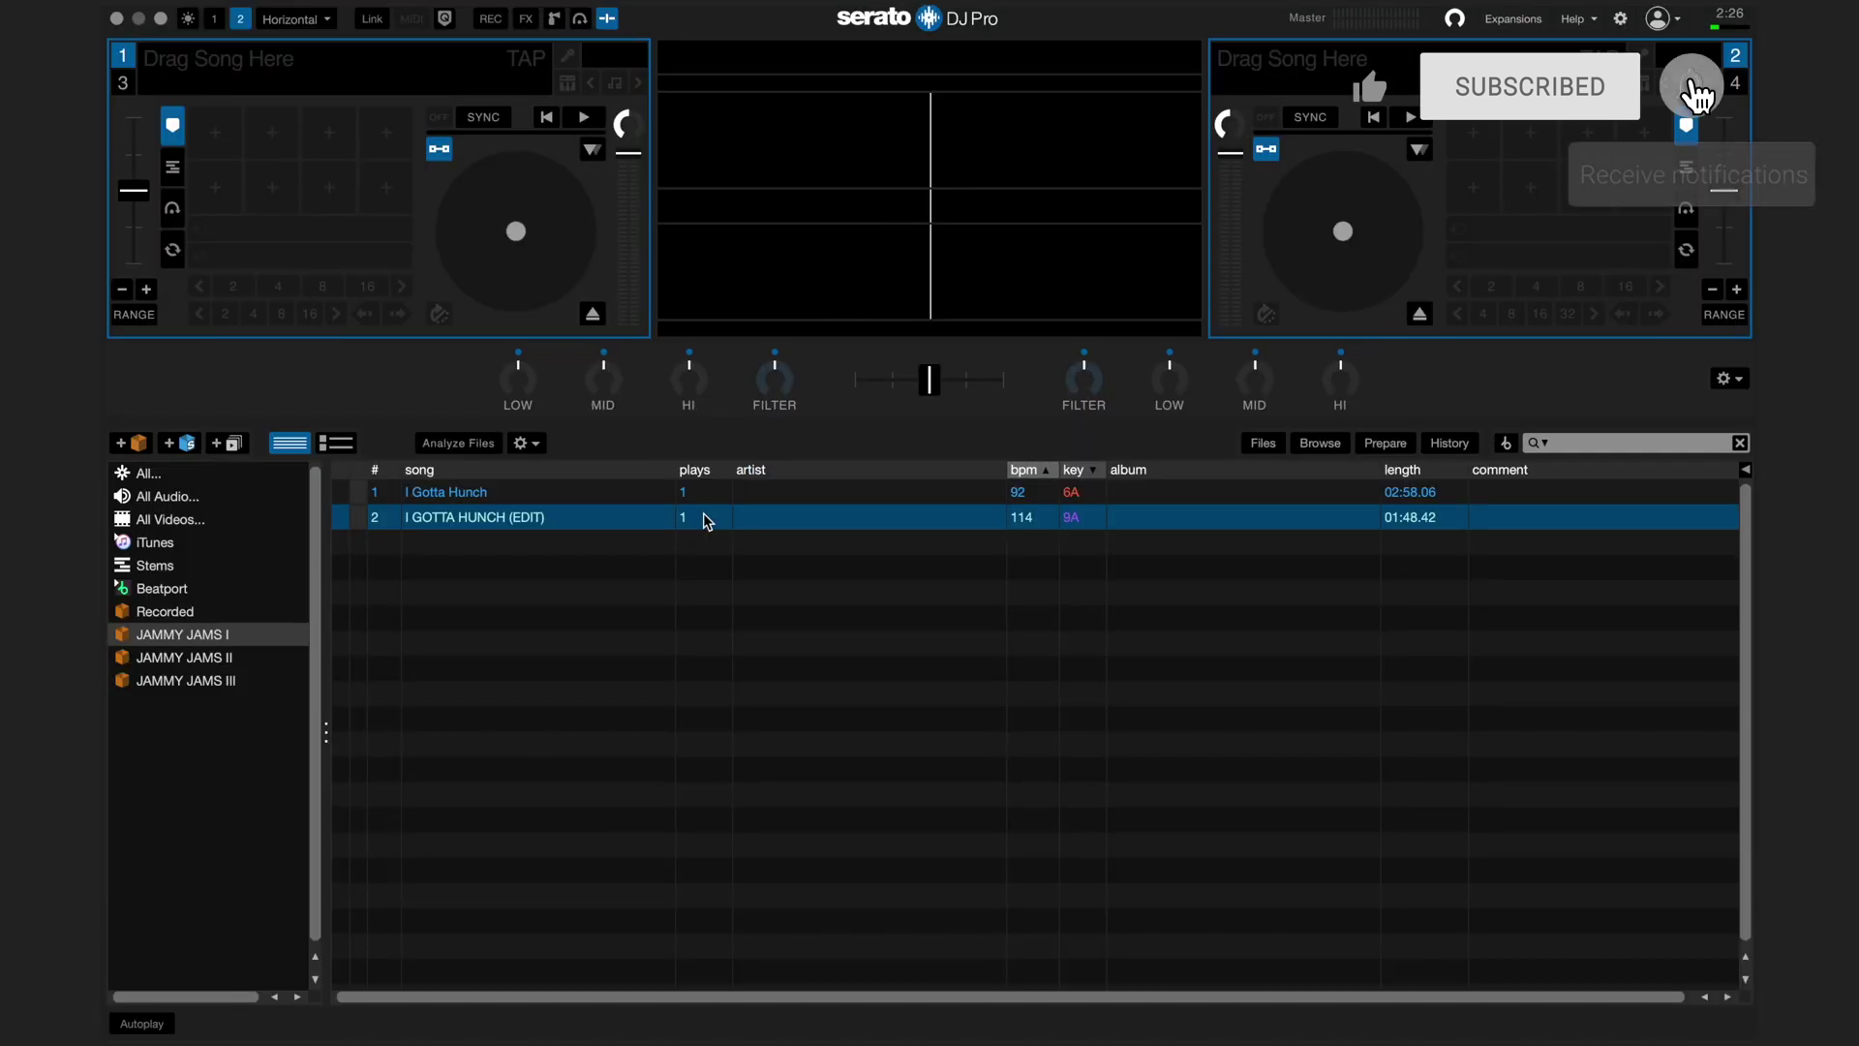
left_click_drag(706, 519, 707, 174)
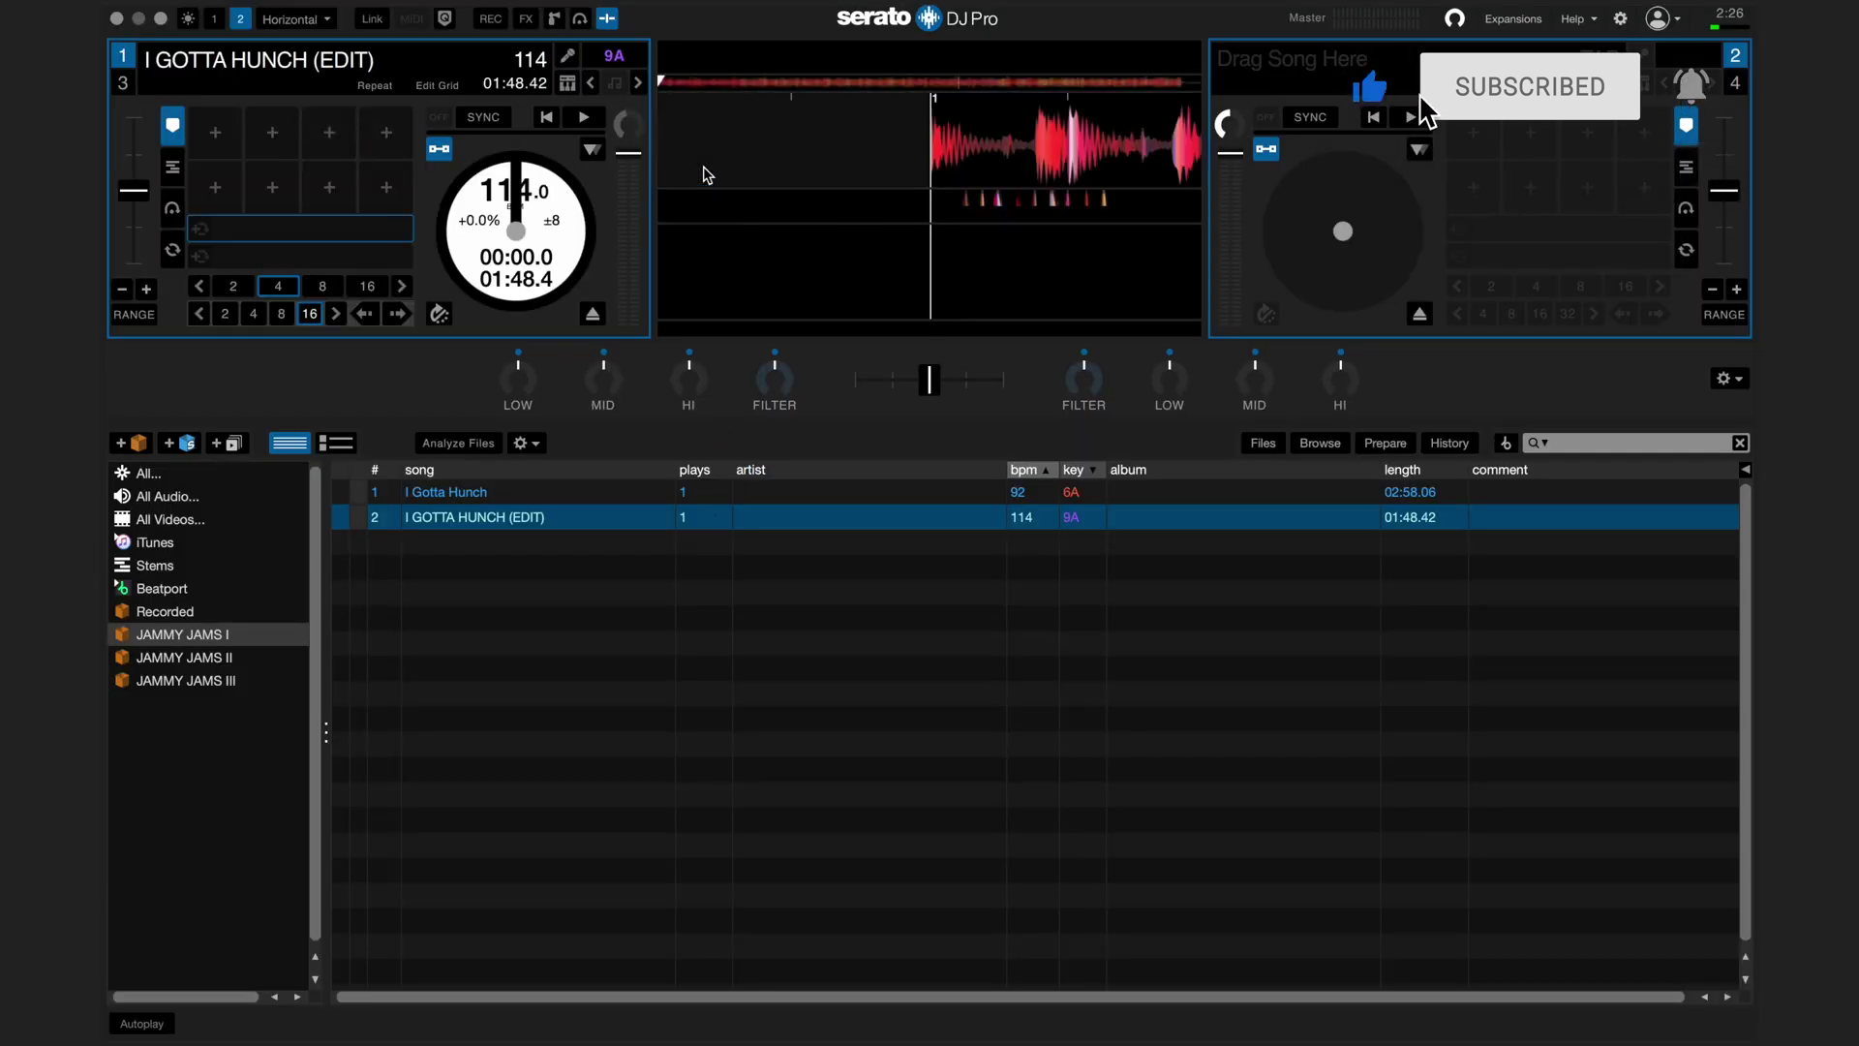
left_click(585, 119)
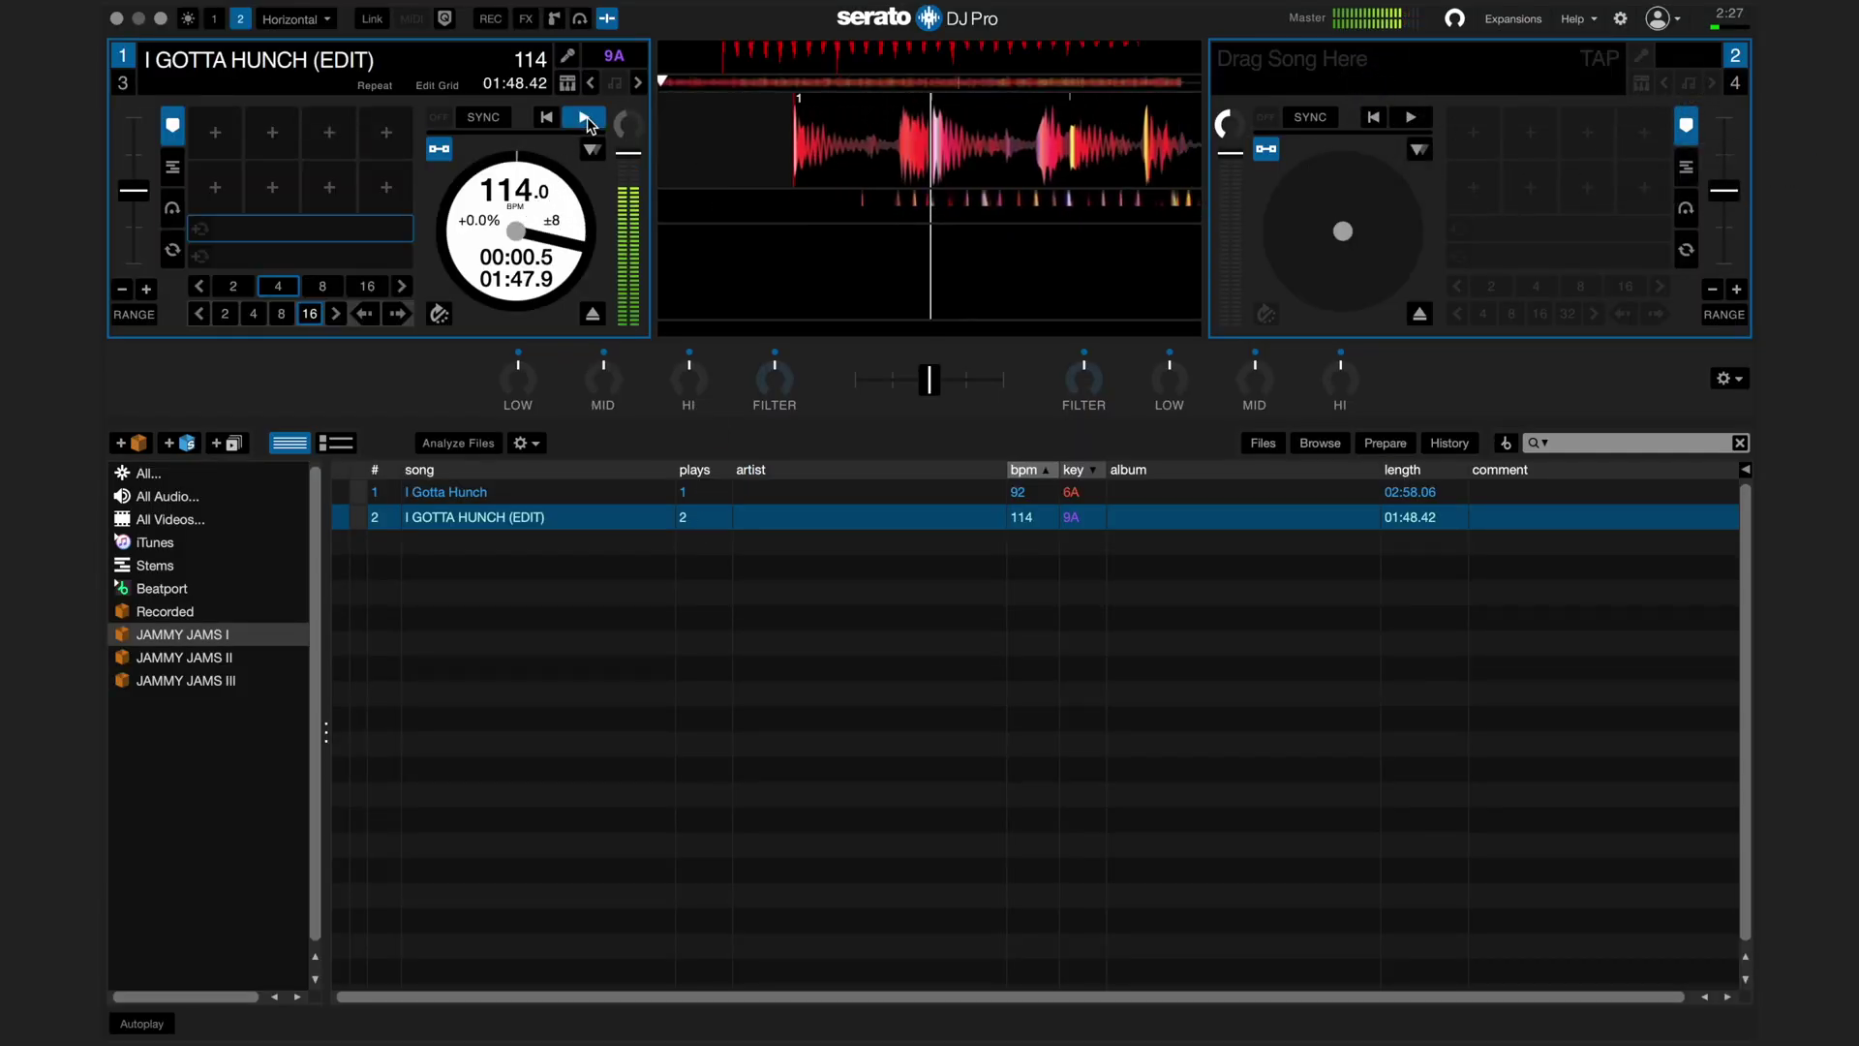